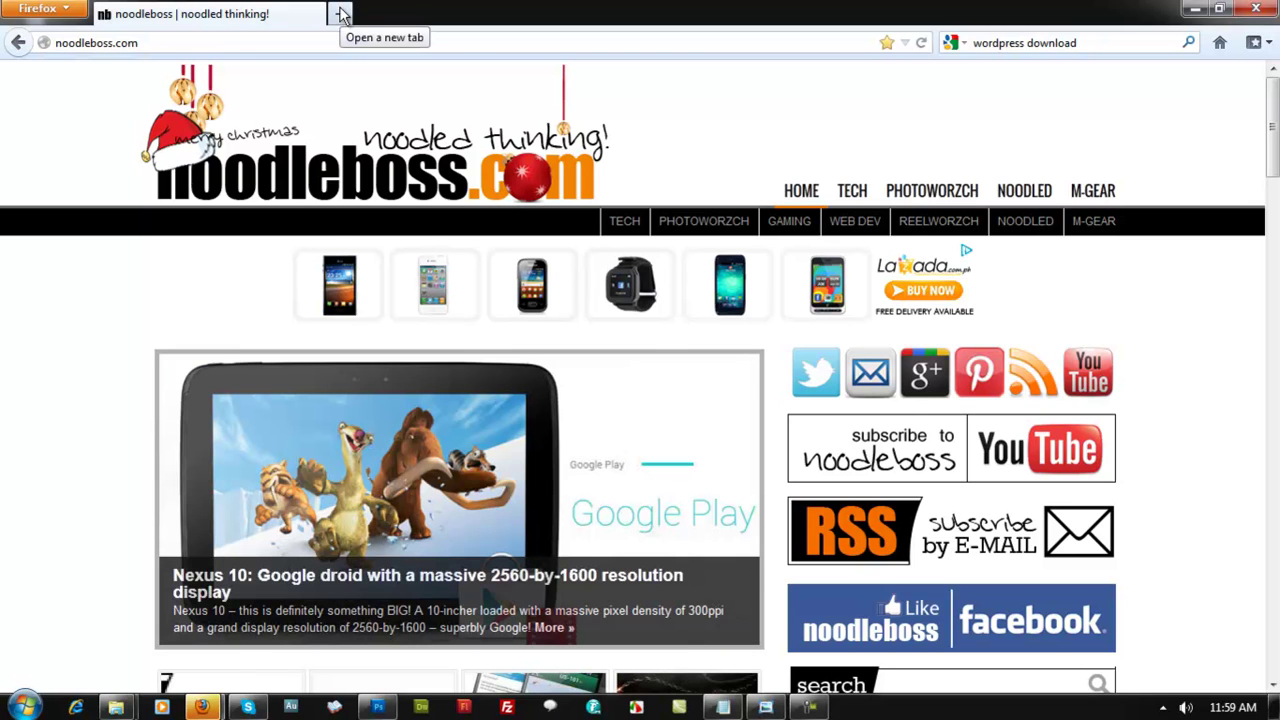
# - Open a new Firefox tab and load debrained.com/cpanel to reach the cPanel login page
pyautogui.click(340, 14)
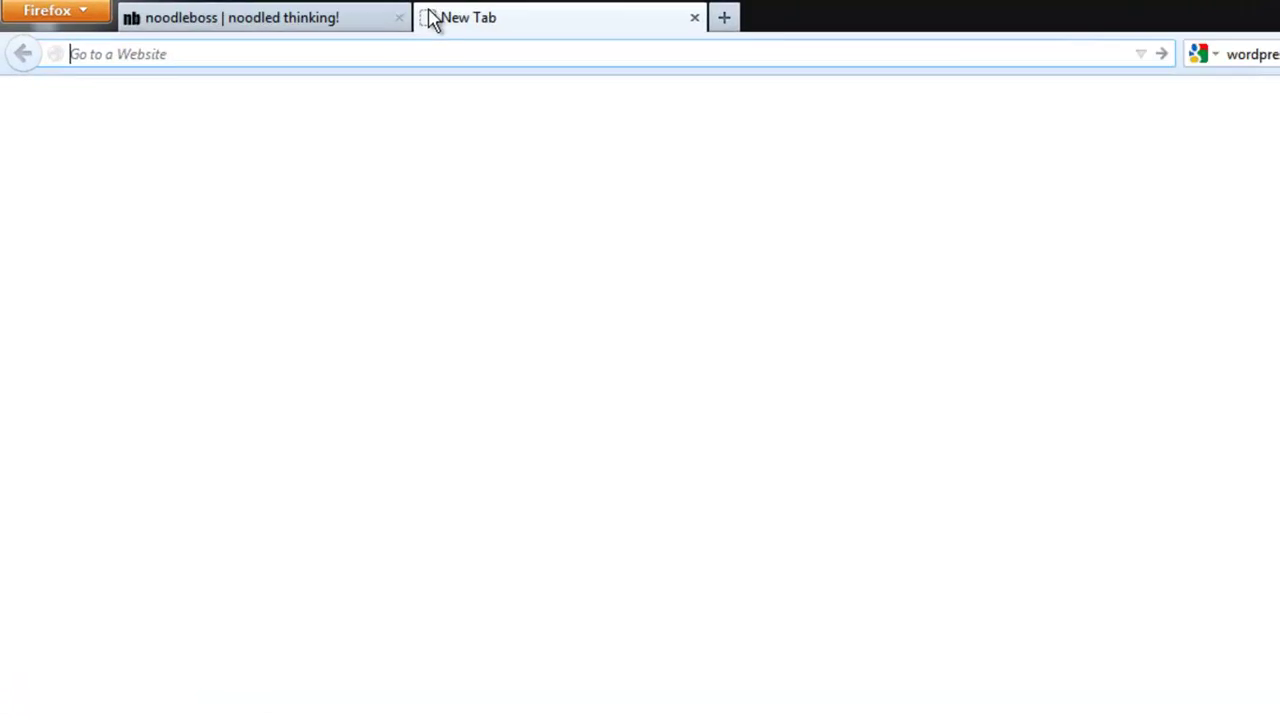
pyautogui.write('debrained.com/')
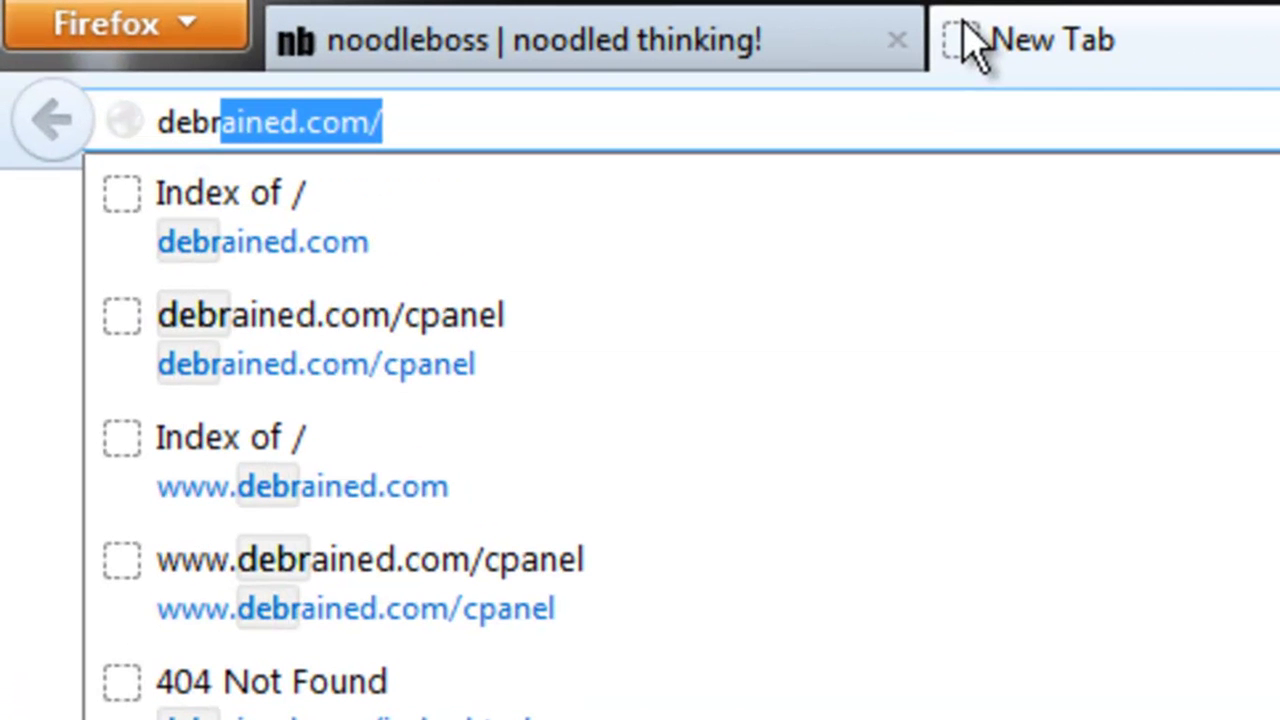
pyautogui.press('End')
pyautogui.write('cabel')
pyautogui.press('BackSpace')
pyautogui.press('BackSpace')
pyautogui.press('BackSpace')
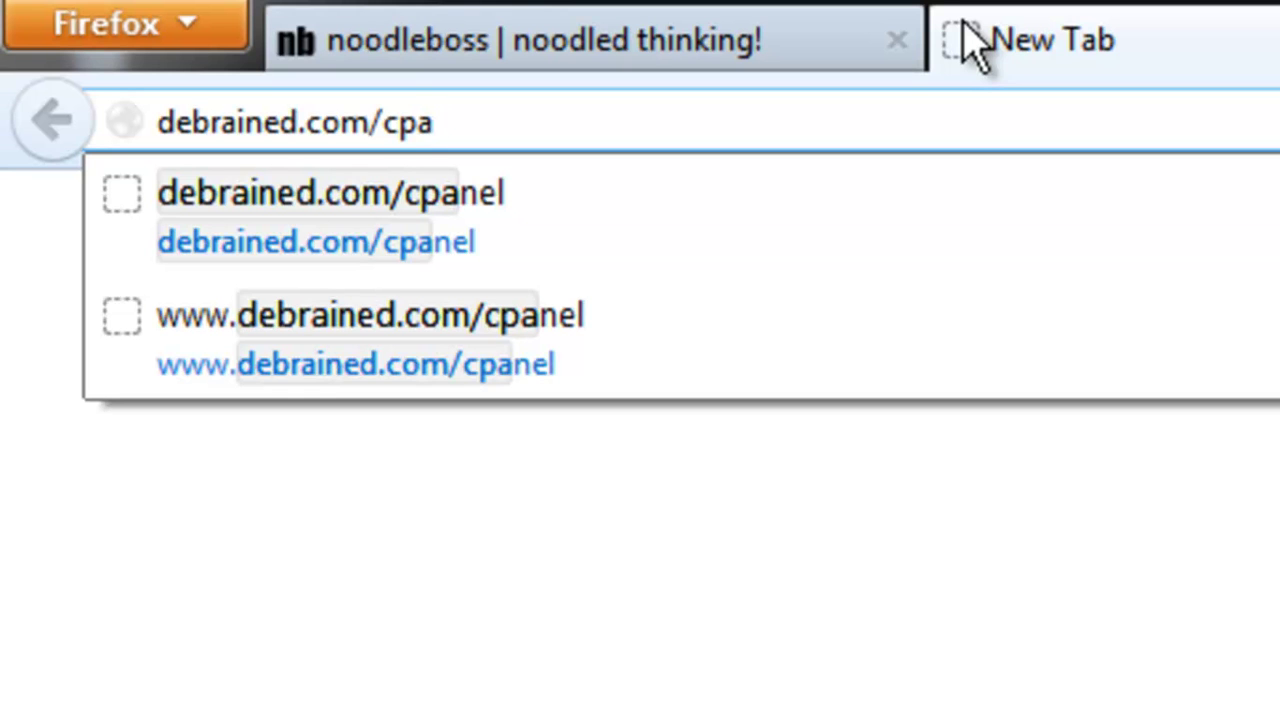
pyautogui.write('nel')
pyautogui.press('Return')
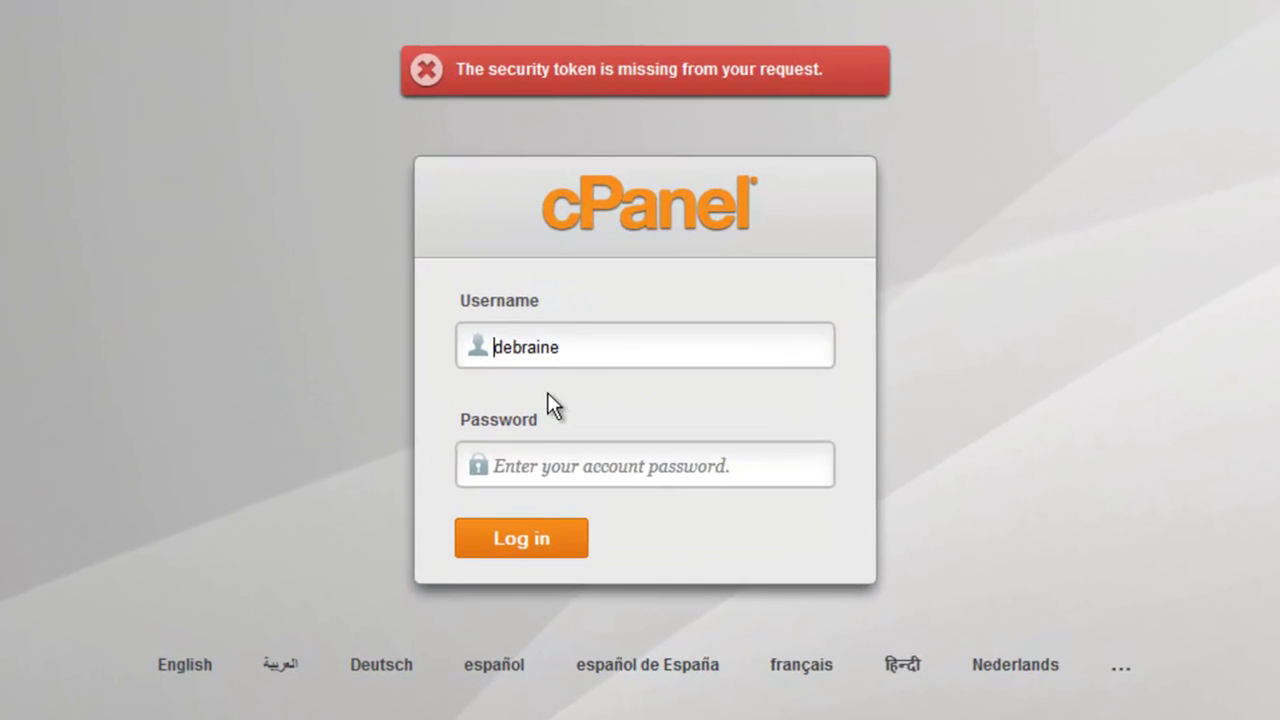
# - Log in to cPanel with the account password and close the Welcome New User popup
pyautogui.click(587, 347)
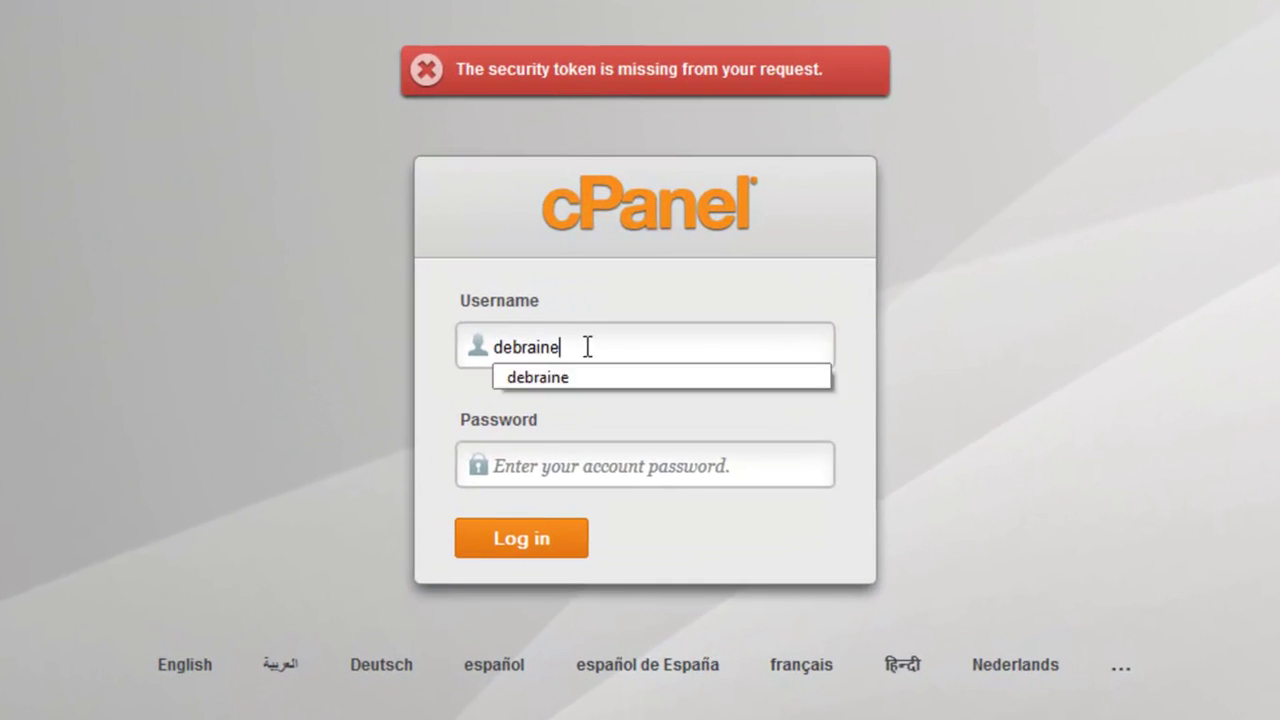
pyautogui.click(543, 470)
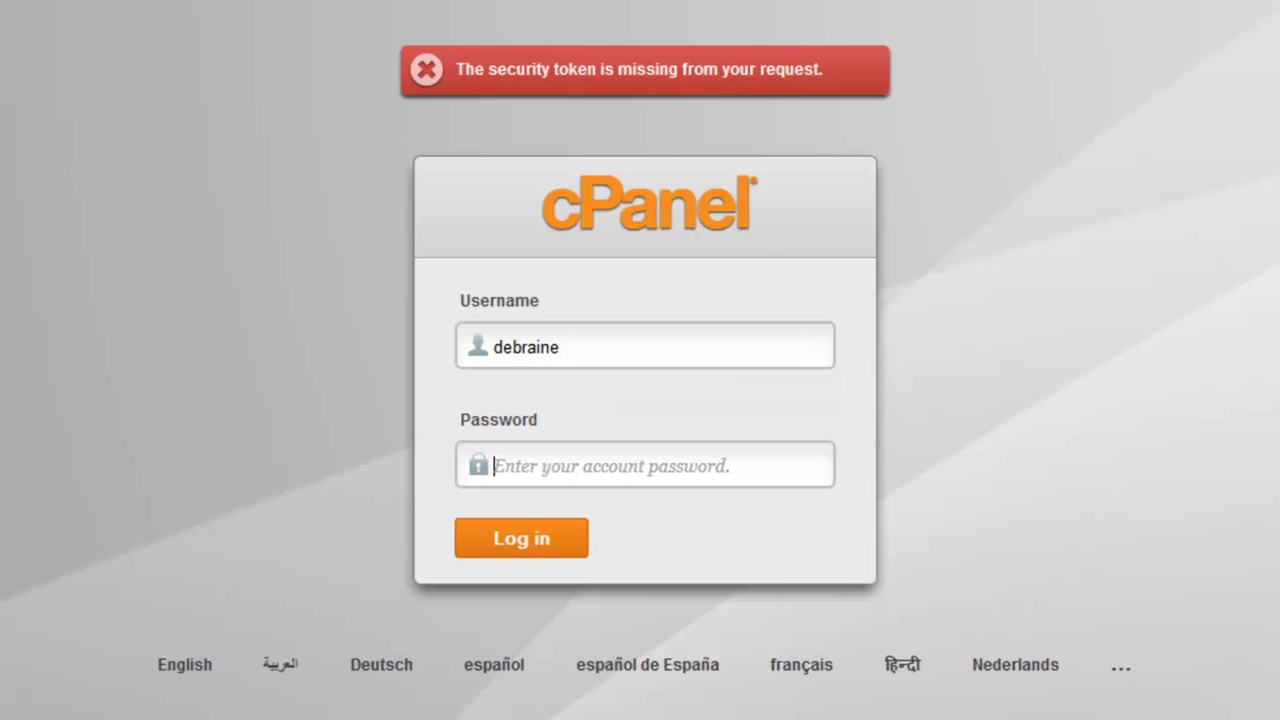
pyautogui.write('*******')
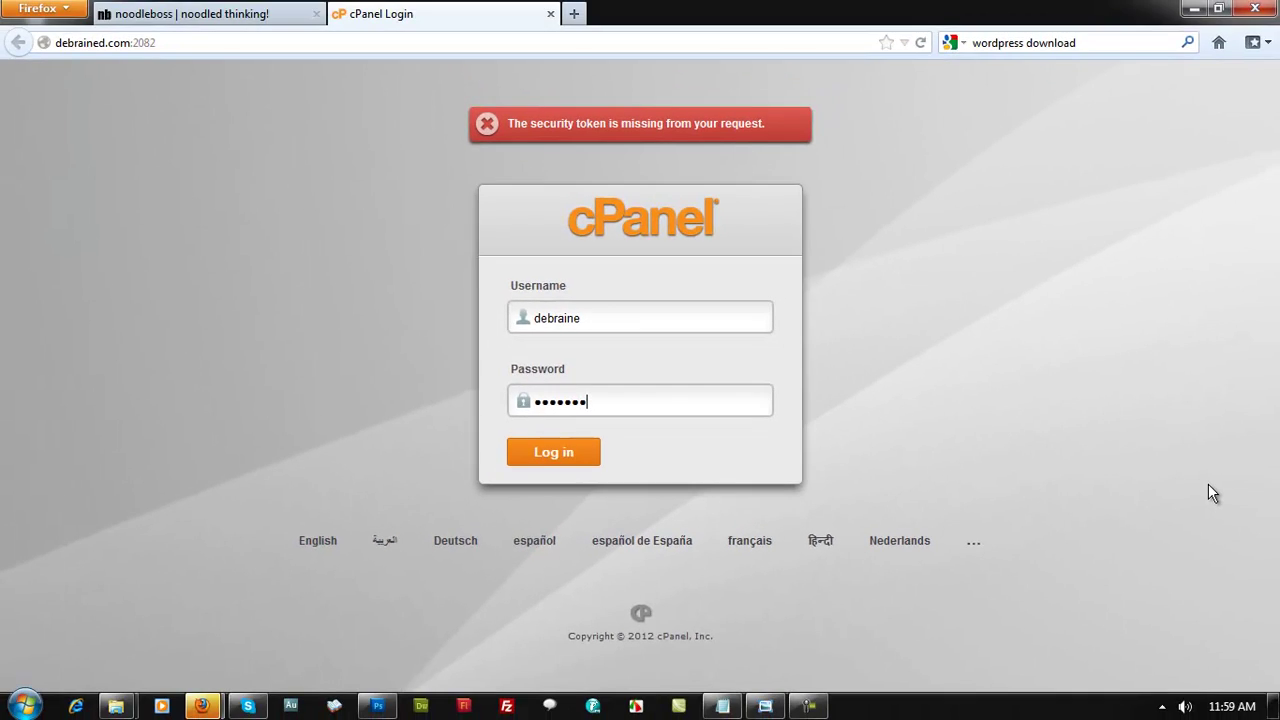
pyautogui.press('Return')
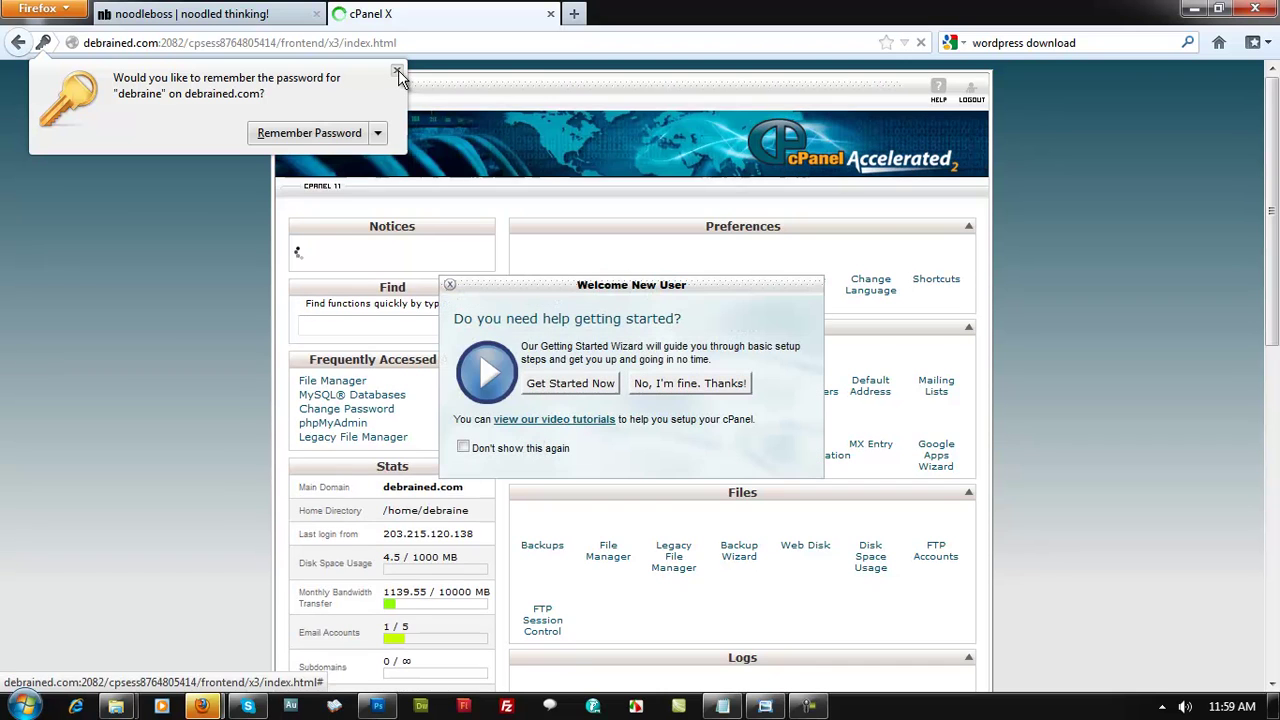
pyautogui.moveTo(1275, 187); pyautogui.dragTo(1275, 148)
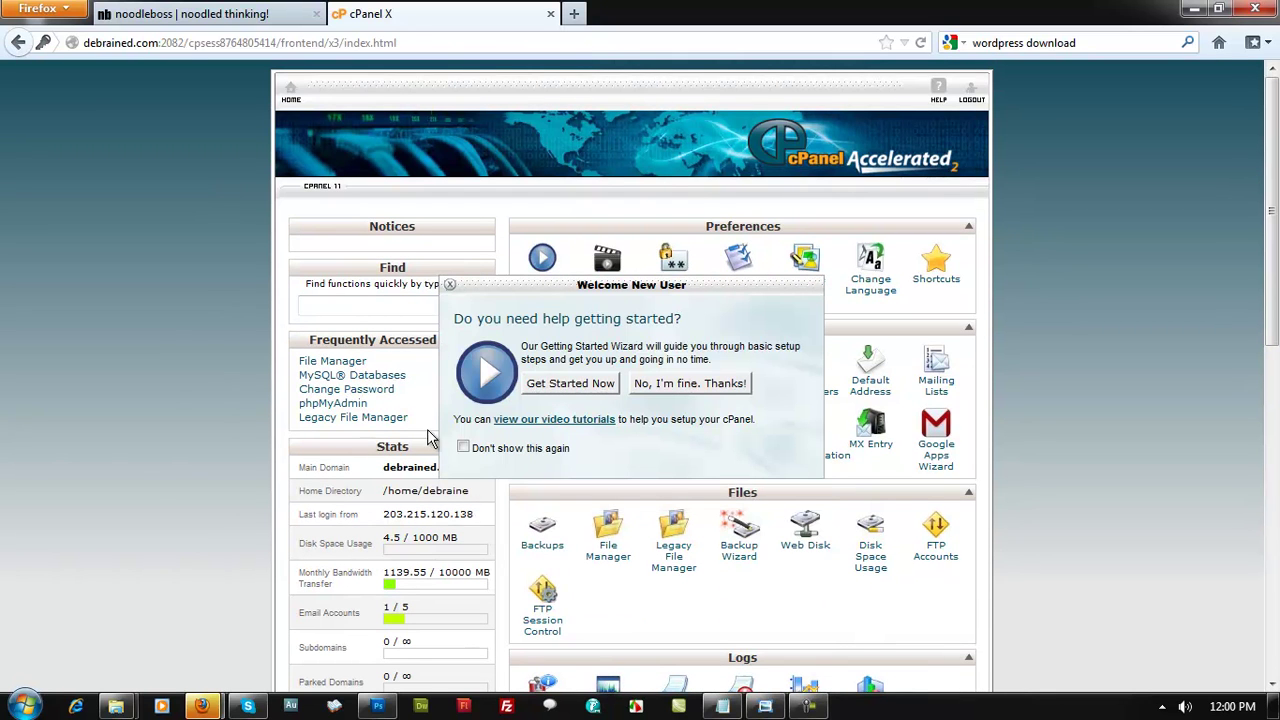
pyautogui.click(450, 286)
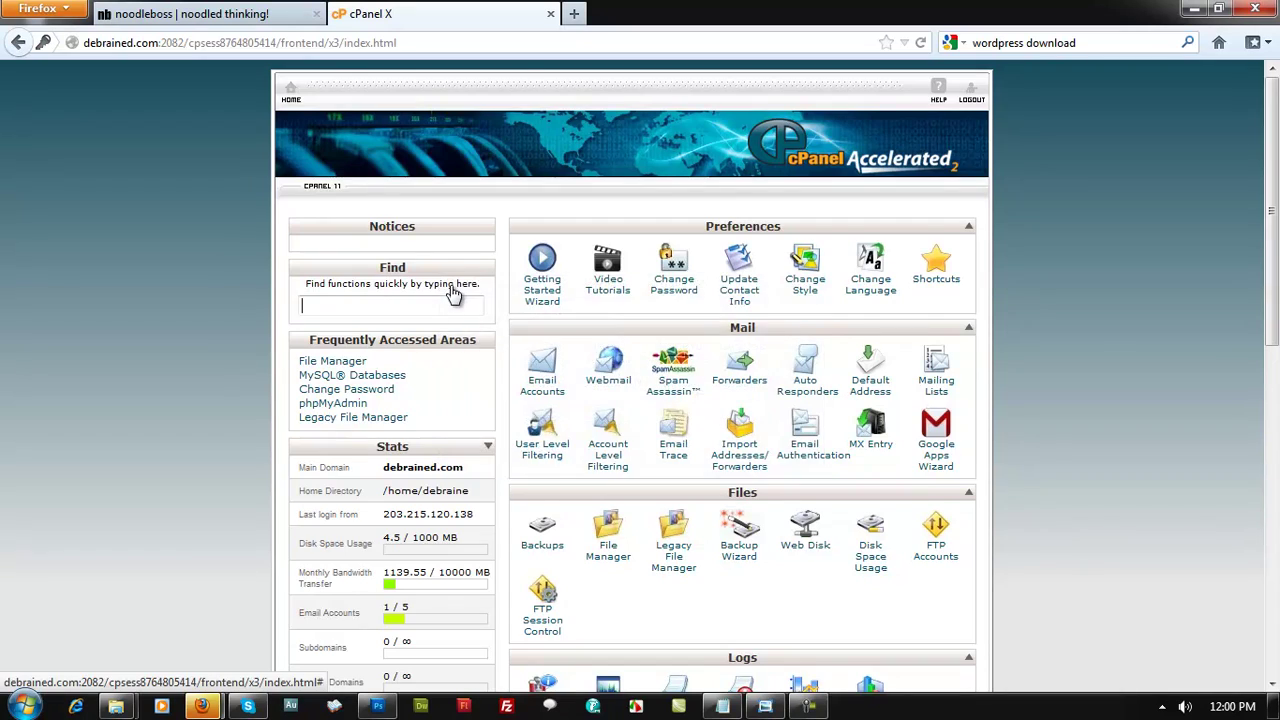
# - Find the Databases section on the cPanel home page and open MySQL Databases
pyautogui.scroll(-7, 450, 300)
pyautogui.moveTo(1272, 330); pyautogui.dragTo(1272, 465)
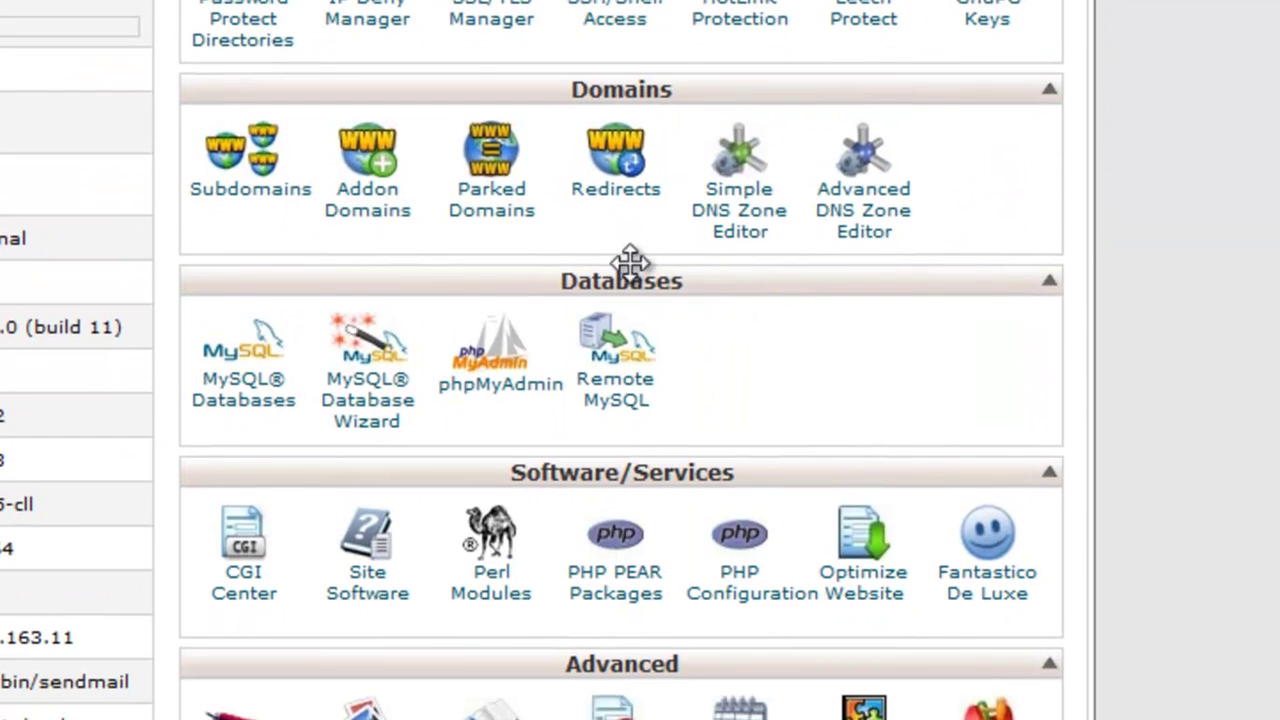
pyautogui.click(1049, 282)
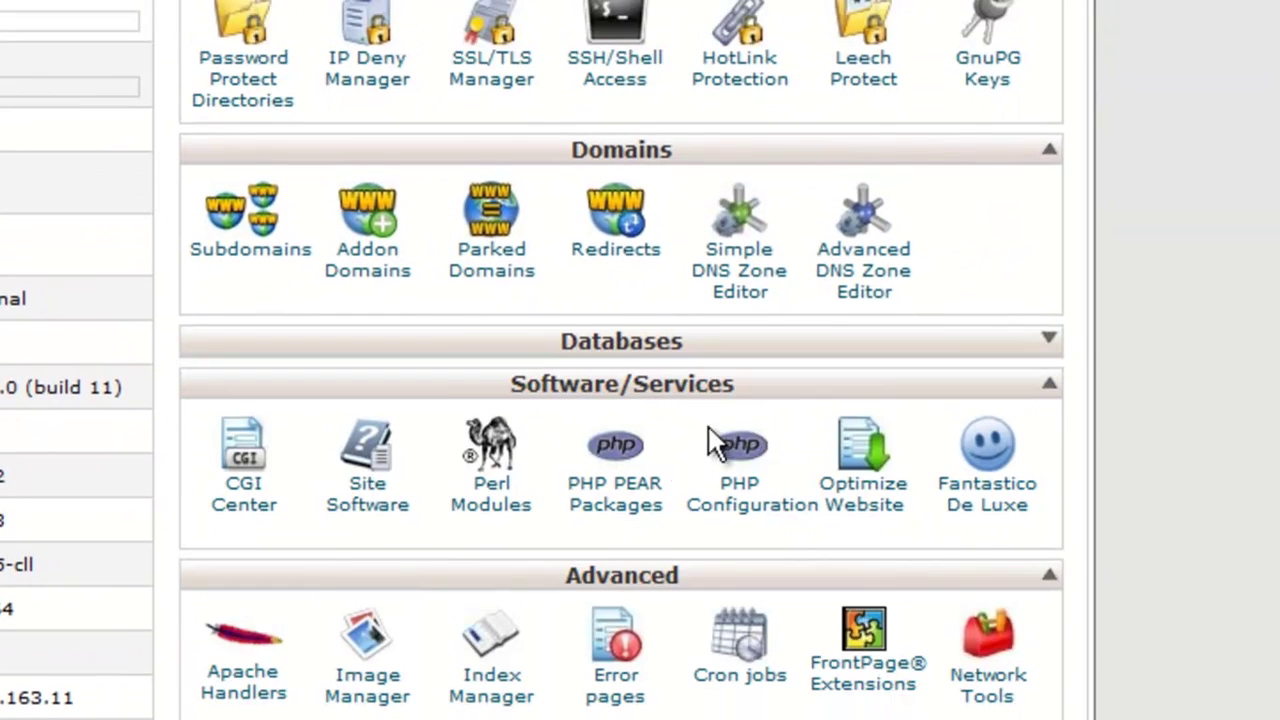
pyautogui.click(1050, 345)
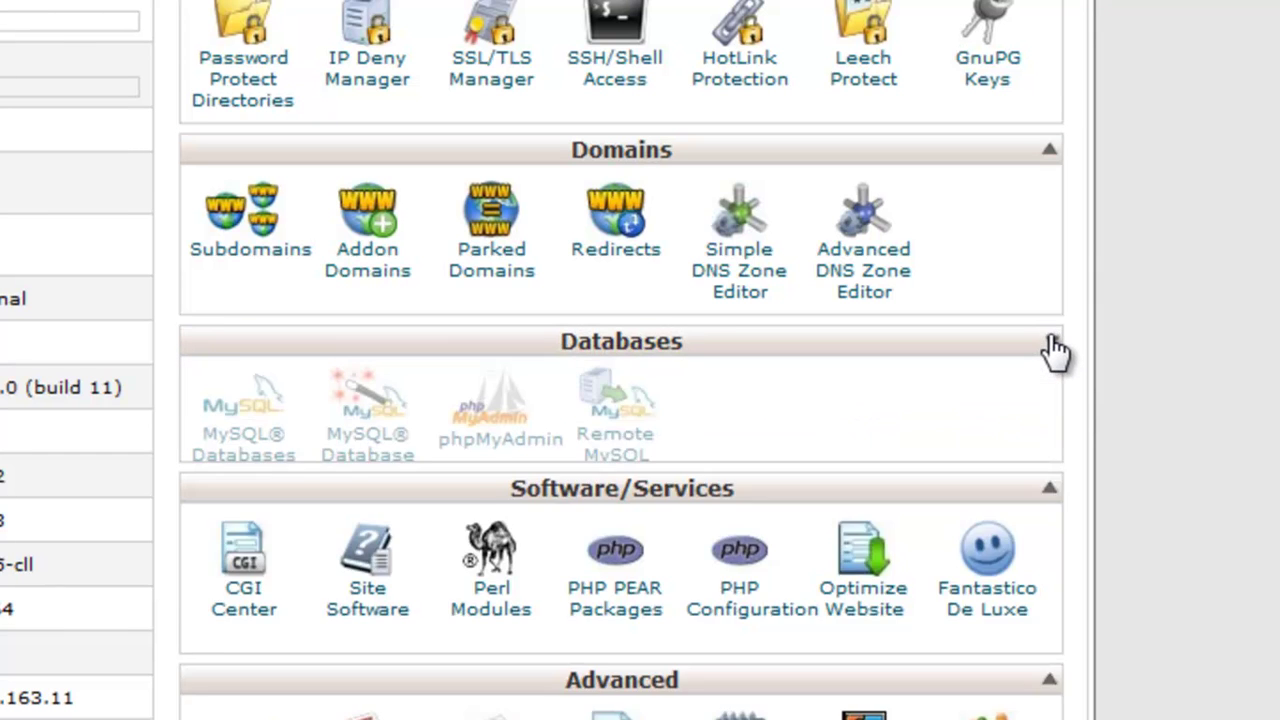
pyautogui.click(246, 460)
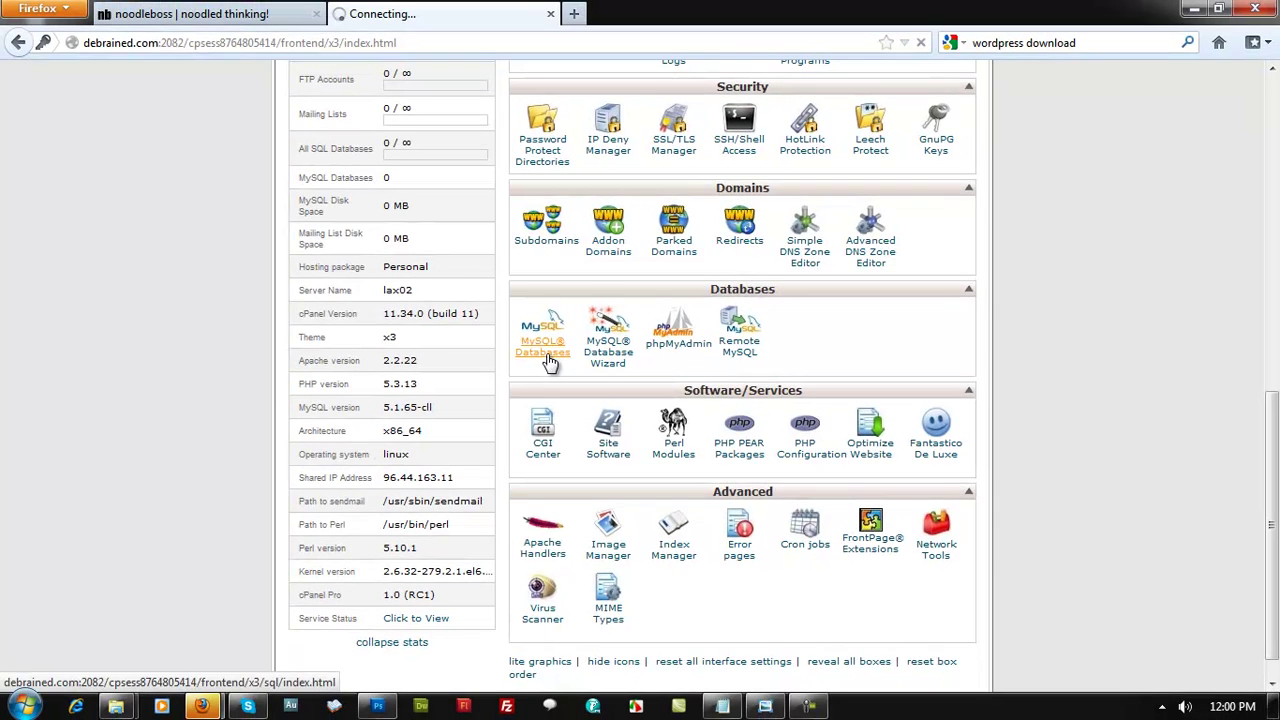
pyautogui.scroll(-1, 32, 404)
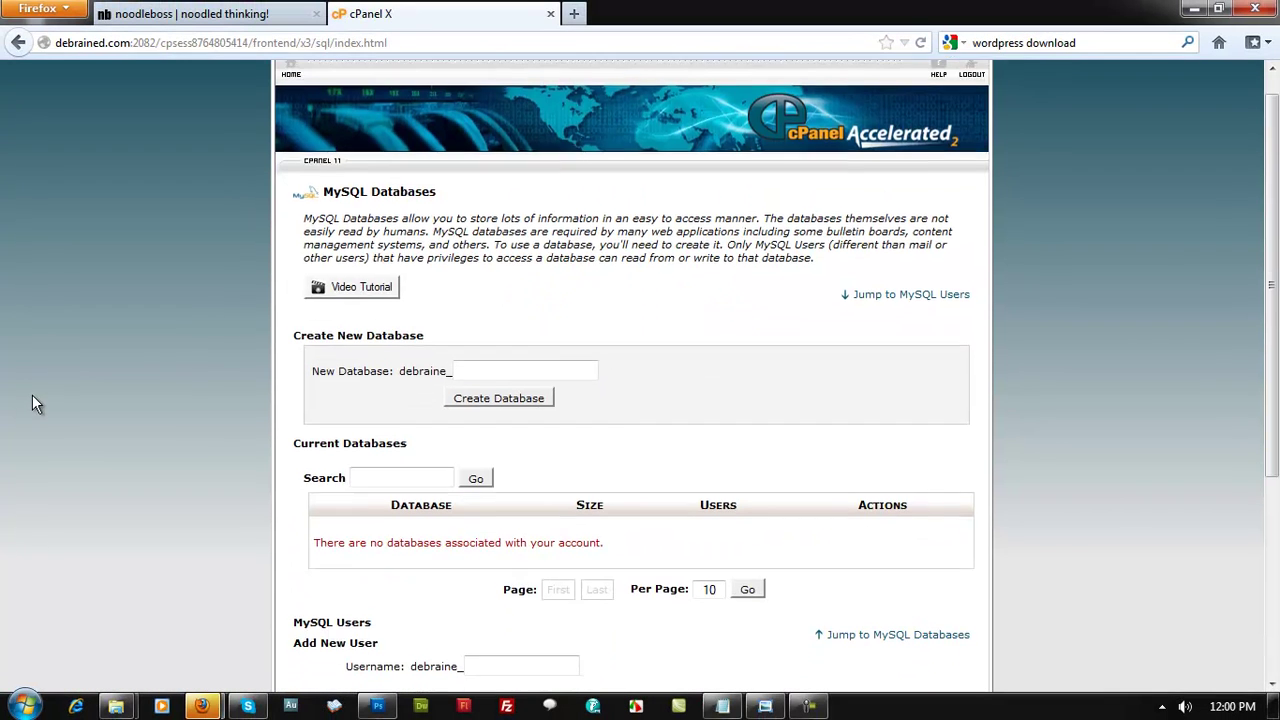
# - Enter wordpressblog as the new database name
pyautogui.scroll(-3, 32, 404)
pyautogui.scroll(-4, 296, 254)
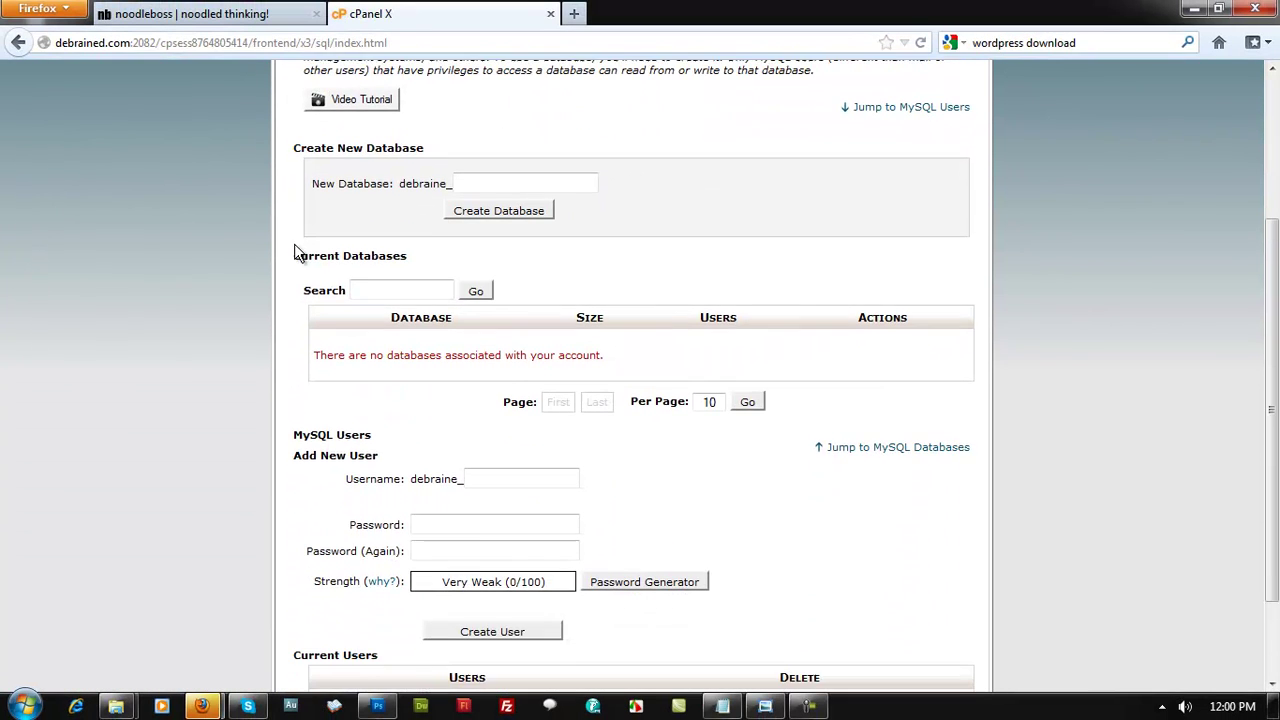
pyautogui.click(462, 183)
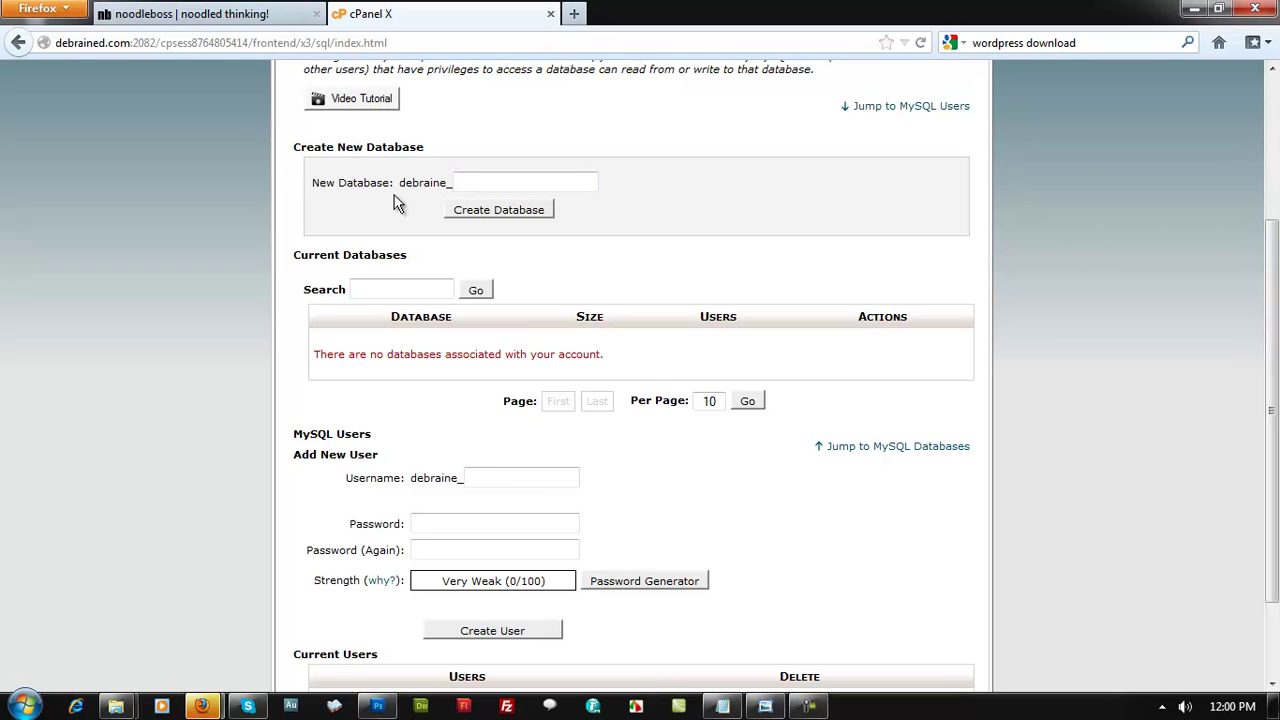
pyautogui.moveTo(400, 183); pyautogui.dragTo(455, 185)
pyautogui.click(494, 180)
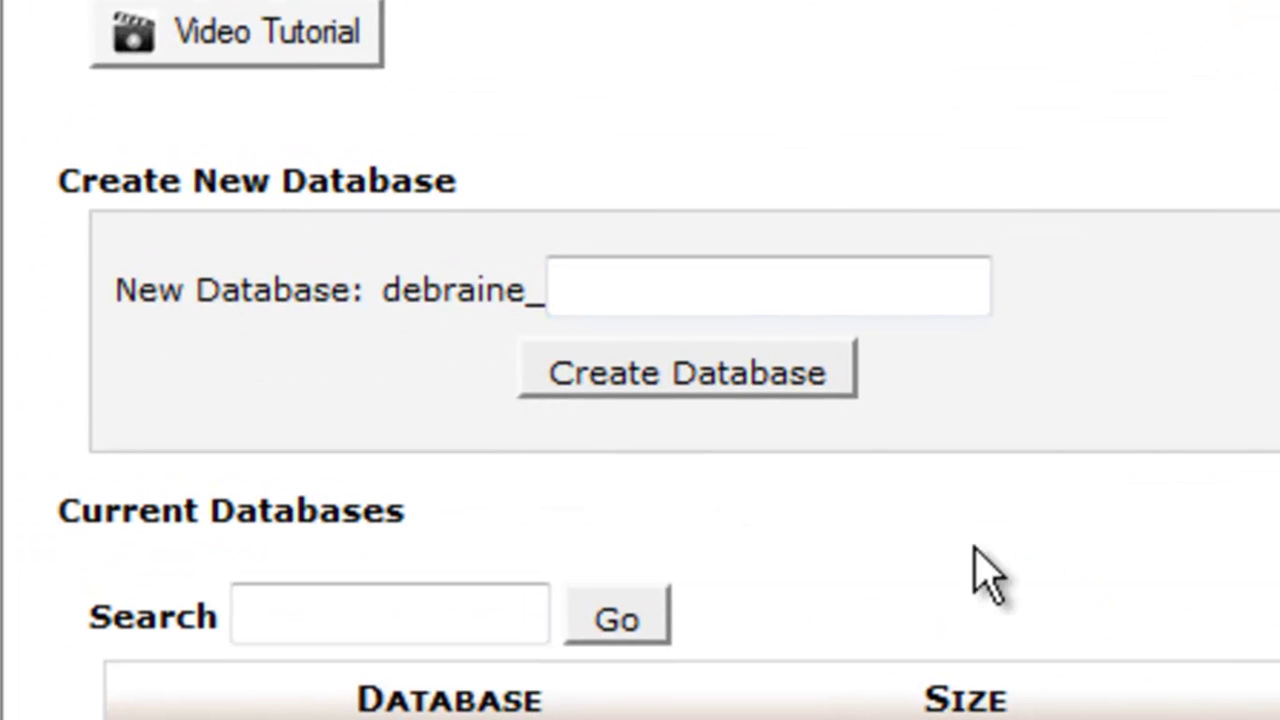
pyautogui.click(623, 294)
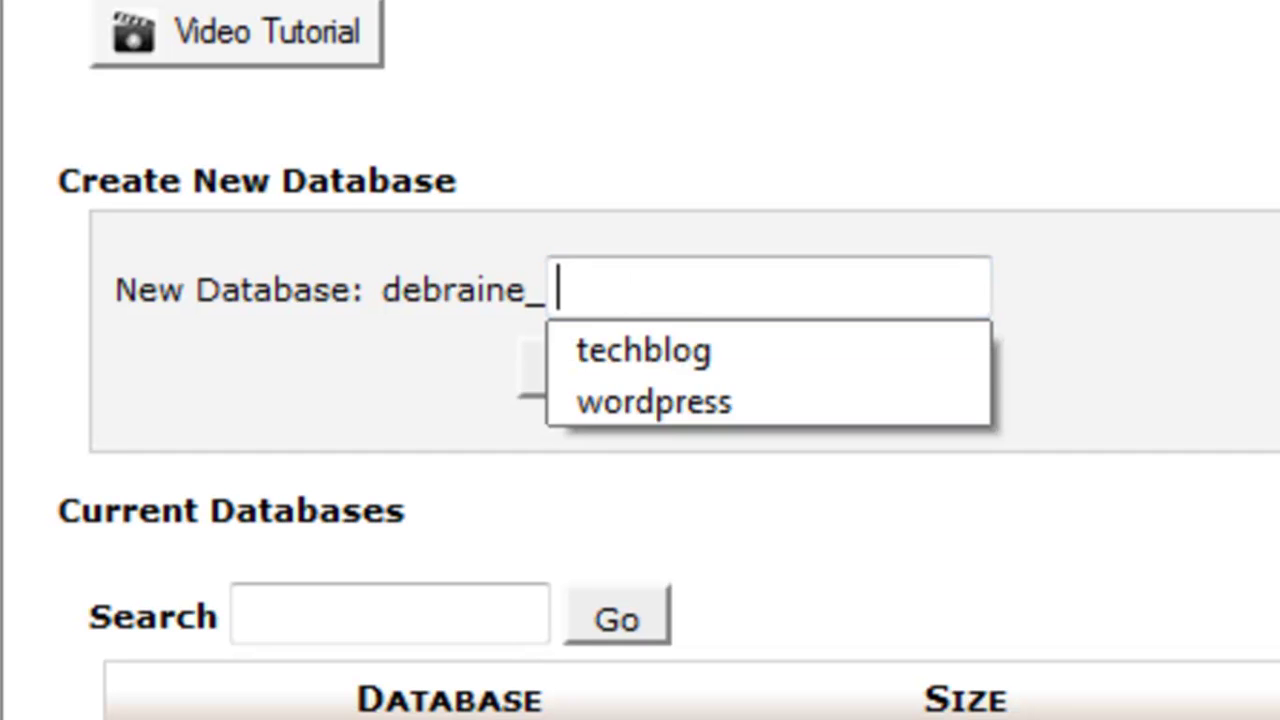
pyautogui.write('wordp')
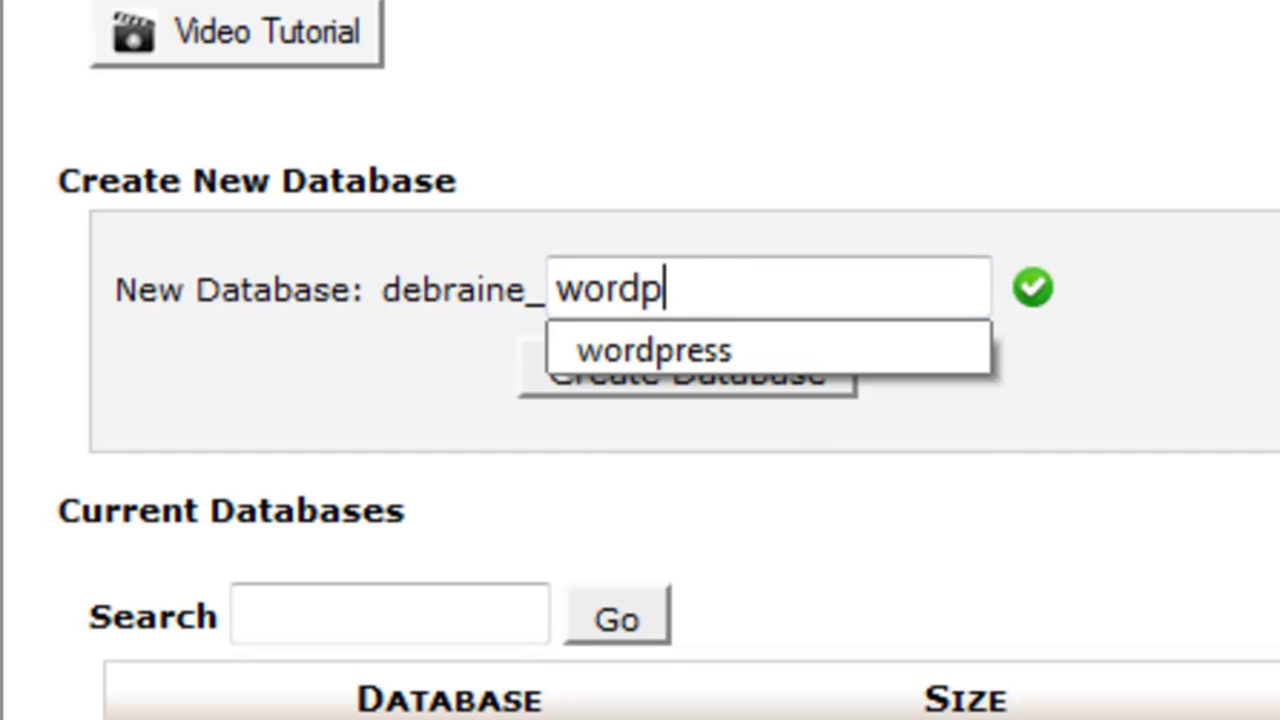
pyautogui.write('ress1')
pyautogui.press('BackSpace')
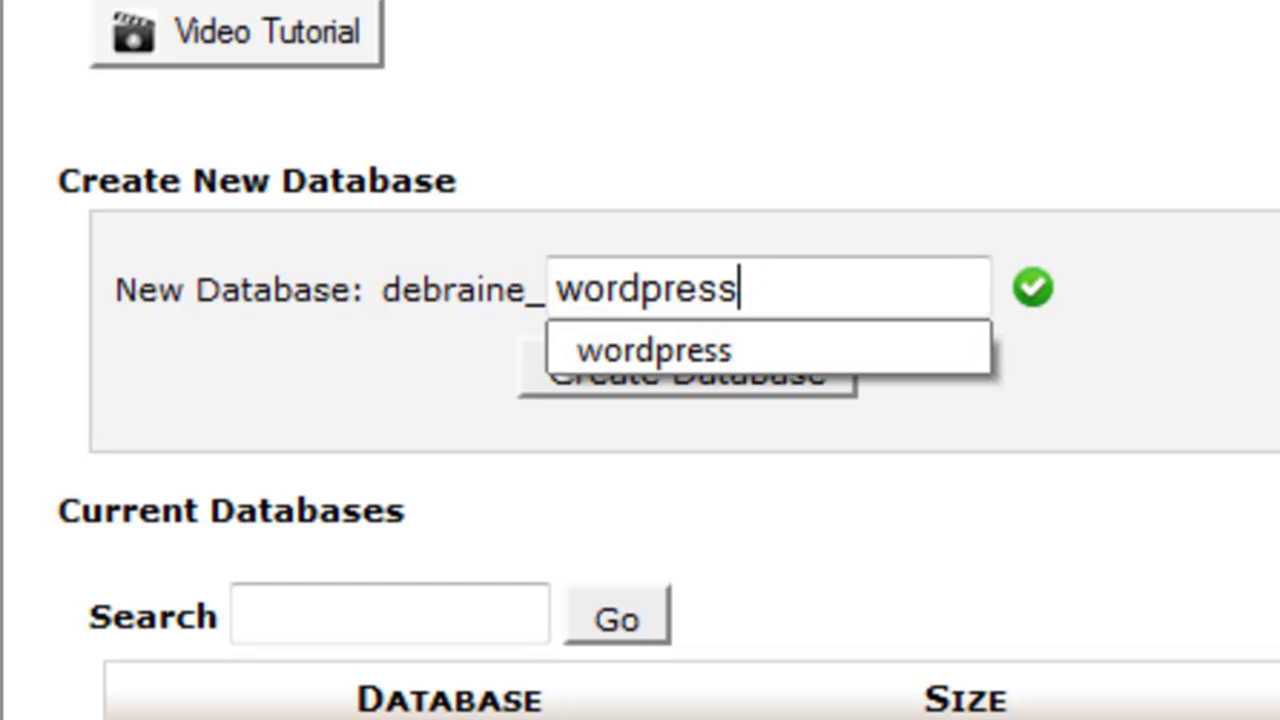
pyautogui.write('blgo')
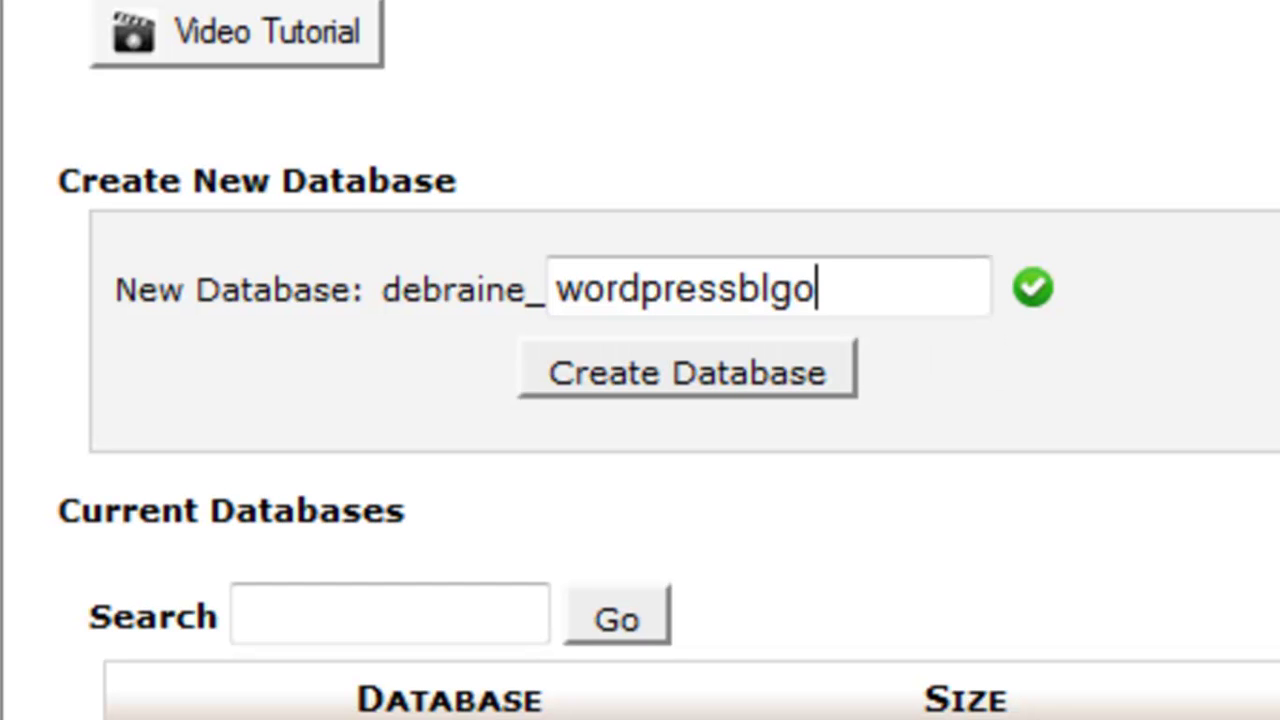
pyautogui.press('BackSpace')
pyautogui.press('BackSpace')
pyautogui.write('og')
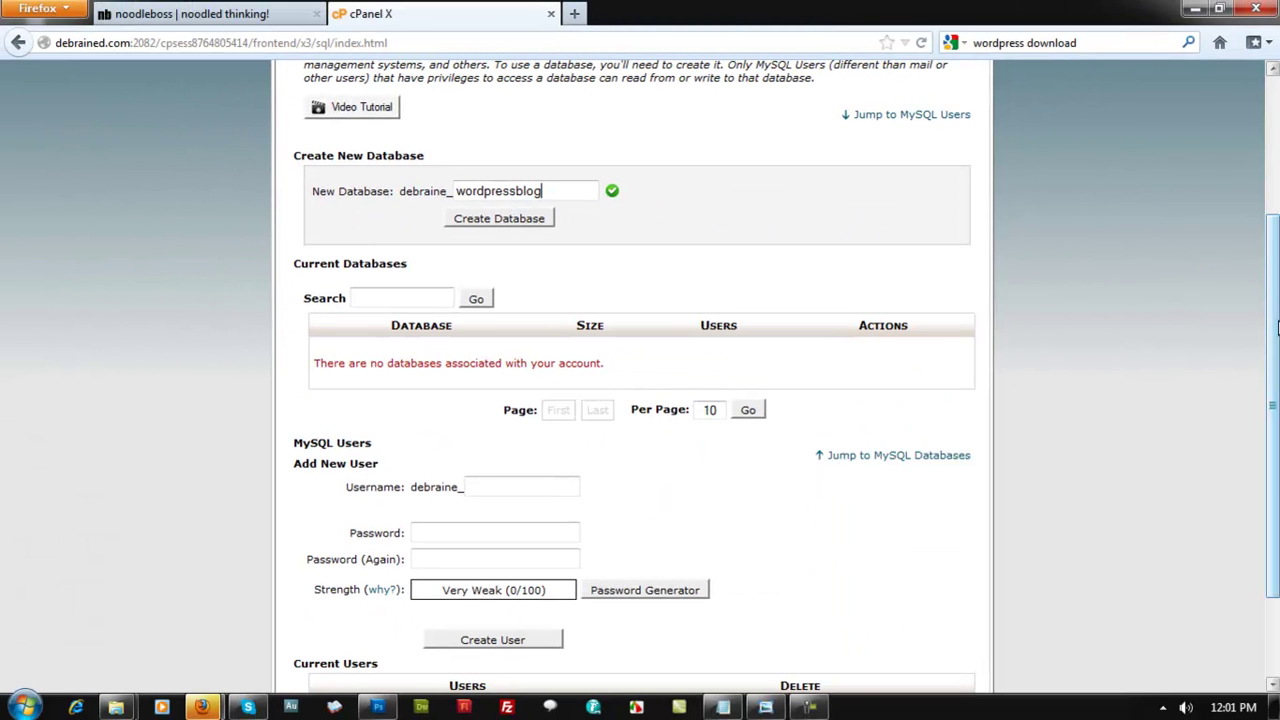
# - Bring up the Windows Run dialog to launch a program
pyautogui.press('super+r')
pyautogui.write('m')
pyautogui.press('BackSpace')
# - Launch Notepad, then create the wordpressblog database in cPanel
pyautogui.write('not')
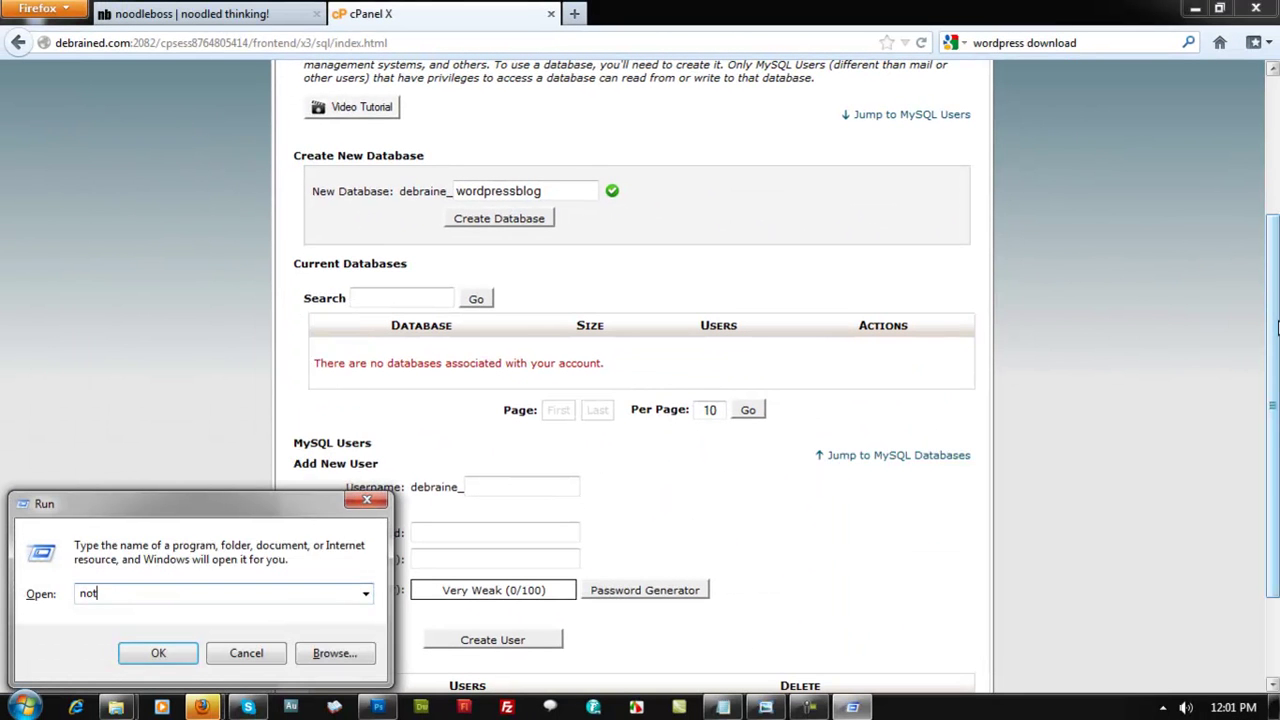
pyautogui.write('epad')
pyautogui.press('Return')
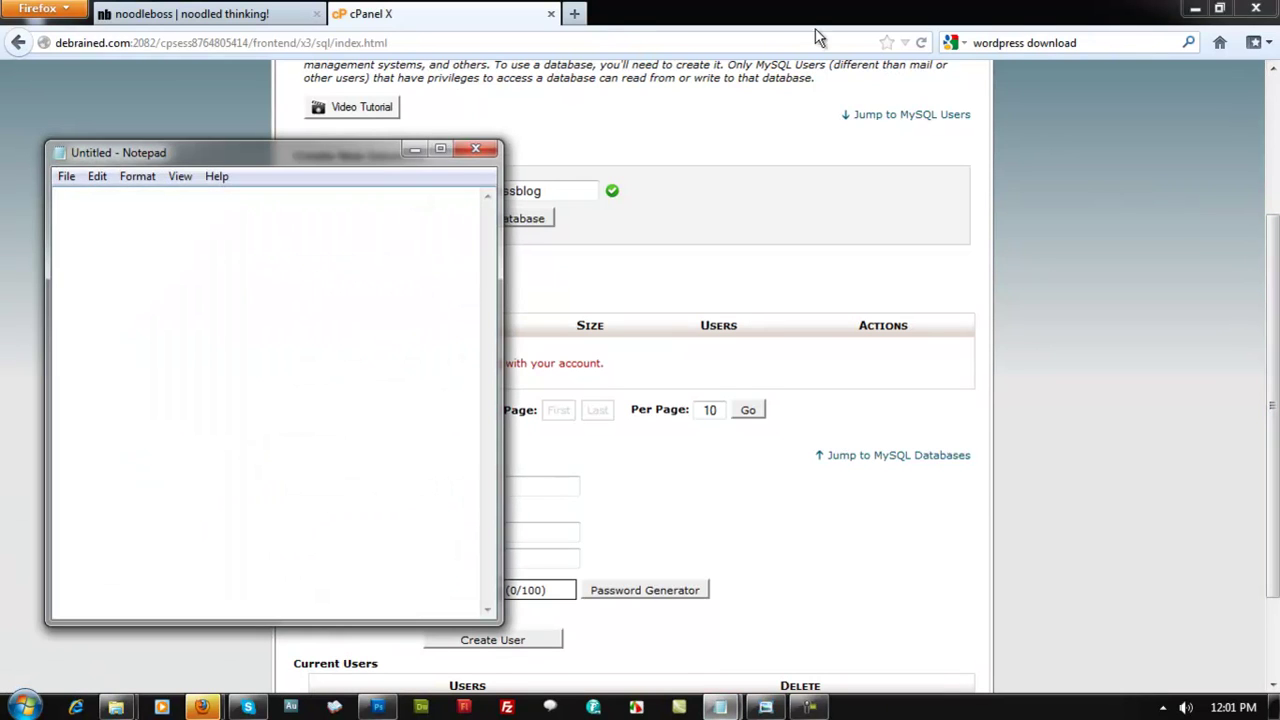
pyautogui.click(385, 10)
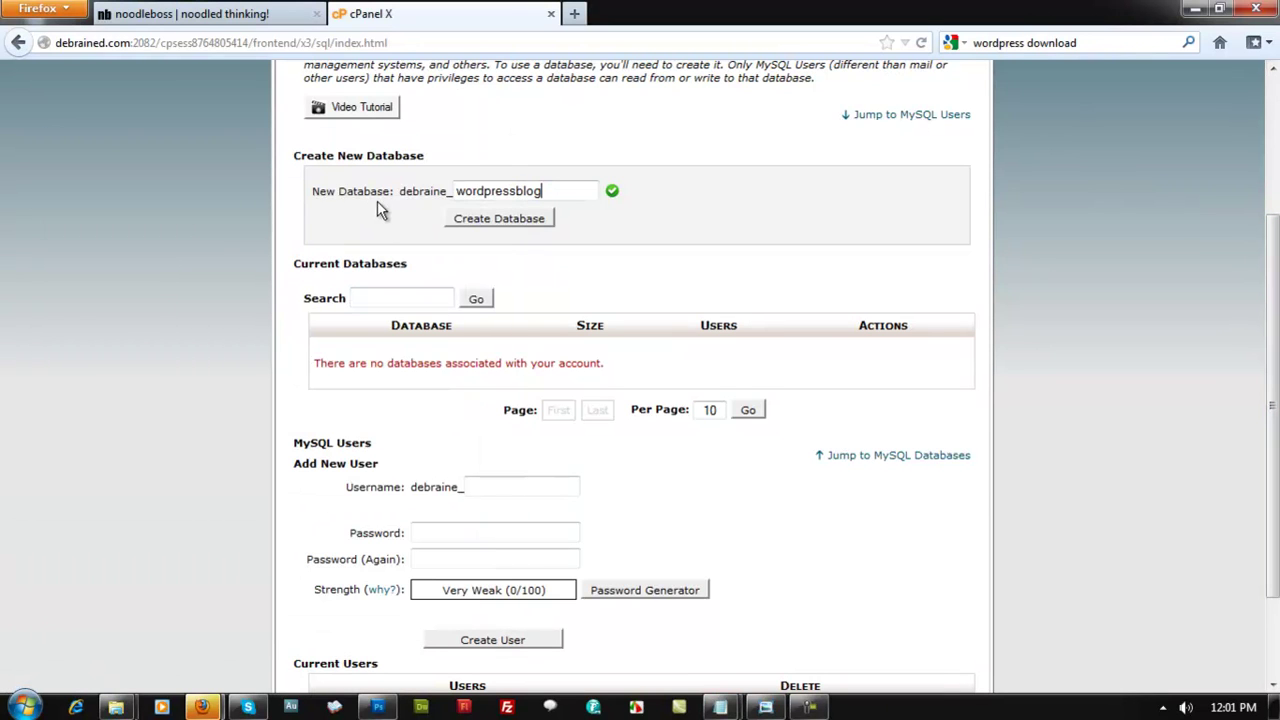
pyautogui.click(495, 225)
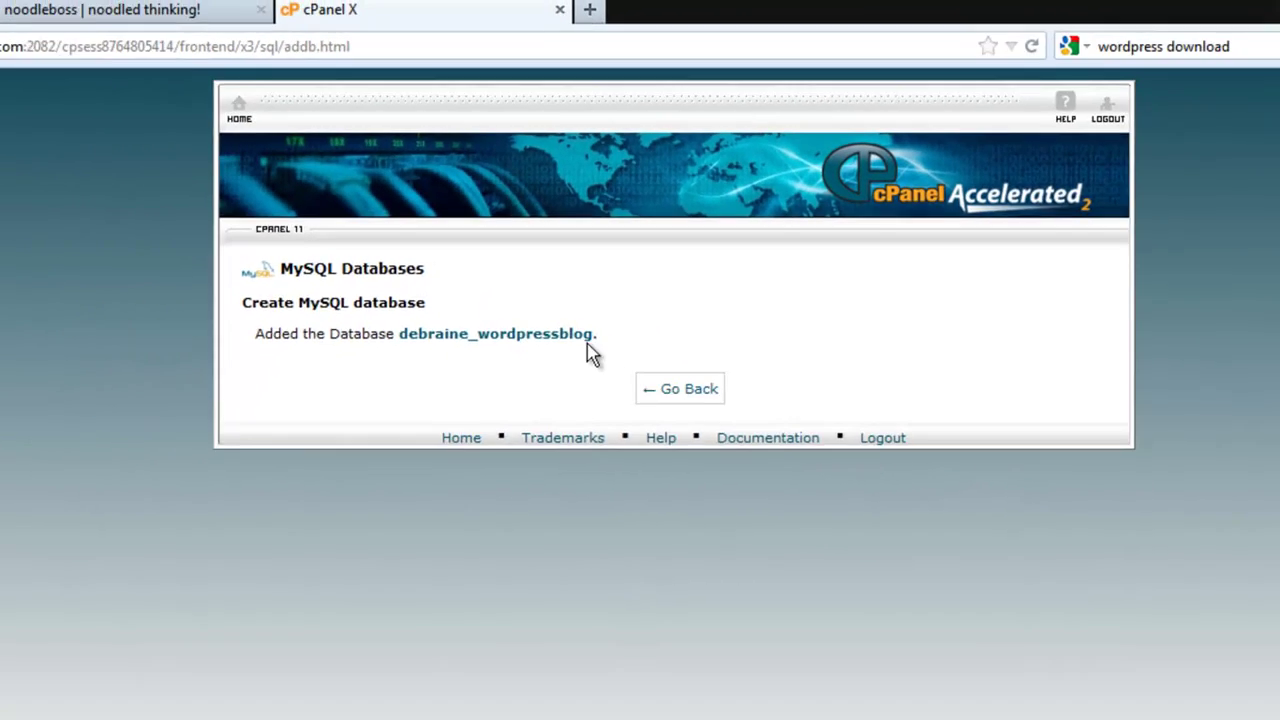
# - Paste the full name debraine_wordpressblog into Notepad and return to the MySQL Databases page
pyautogui.moveTo(629, 487); pyautogui.dragTo(344, 487)
pyautogui.hotkey('ctrl', 'c')
pyautogui.hotkey('alt', 'Tab')
pyautogui.hotkey('ctrl', 'v')
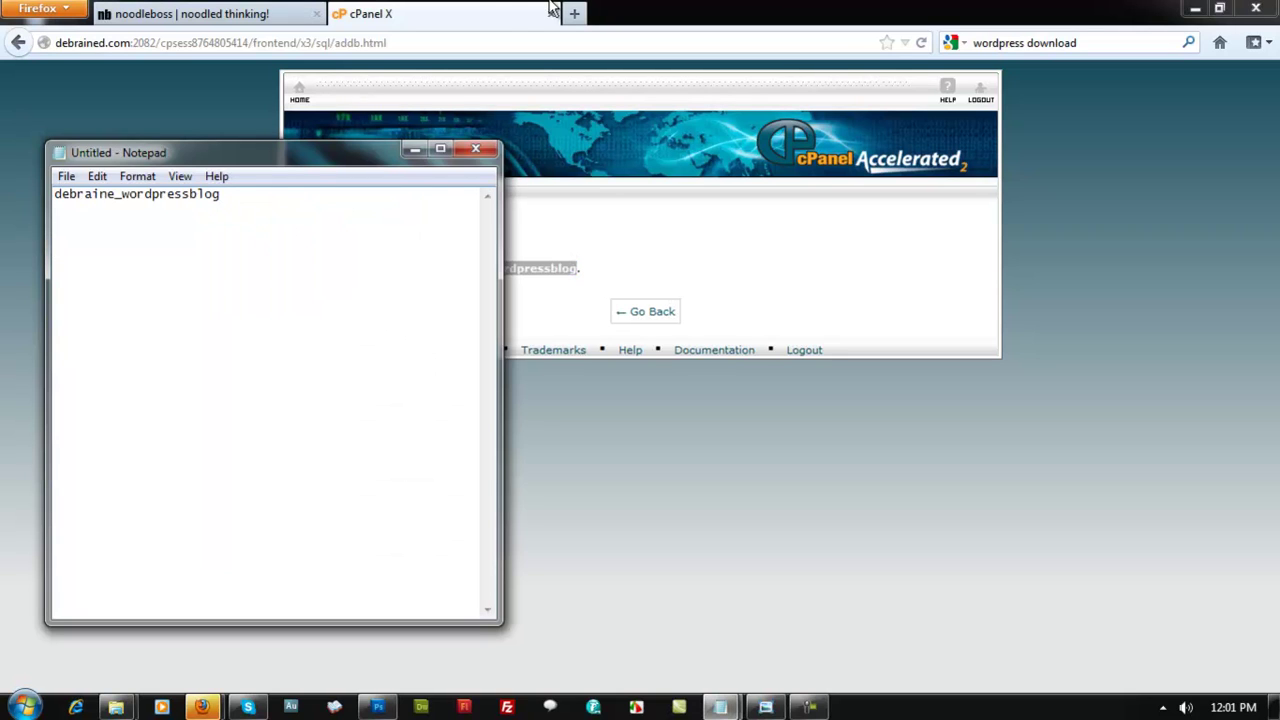
pyautogui.click(482, 122)
pyautogui.click(640, 314)
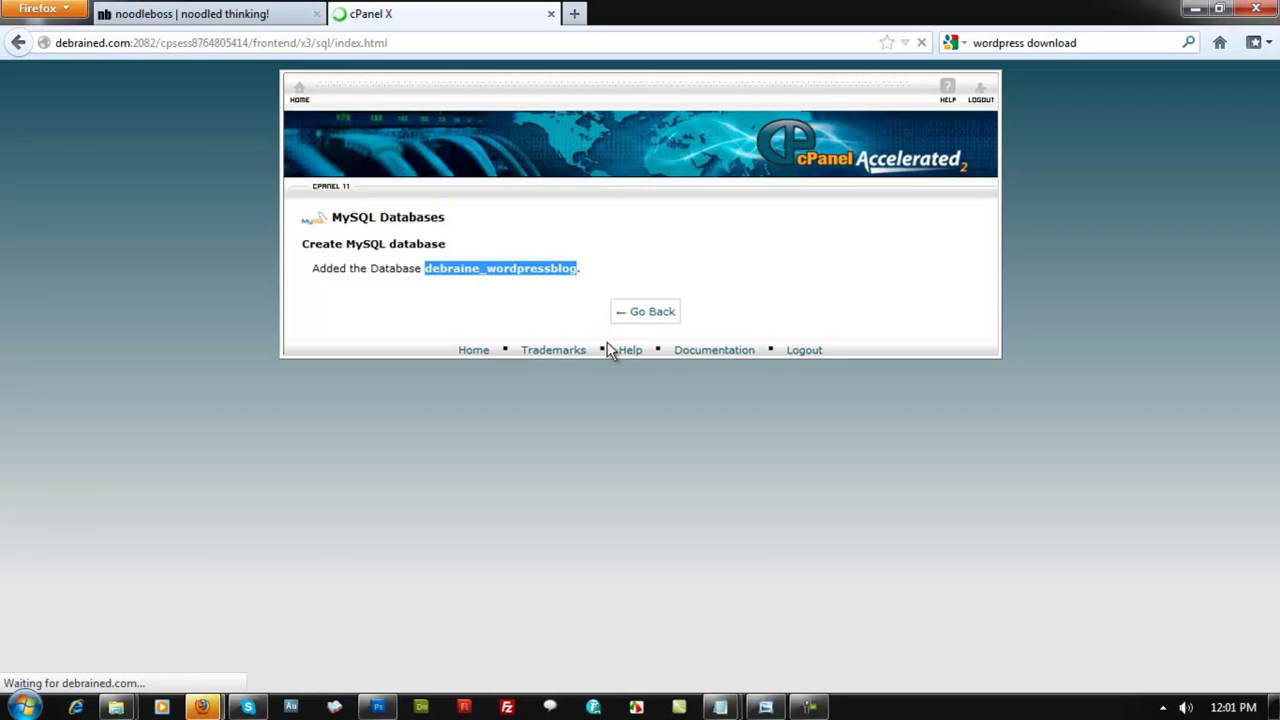
pyautogui.scroll(-5, 575, 366)
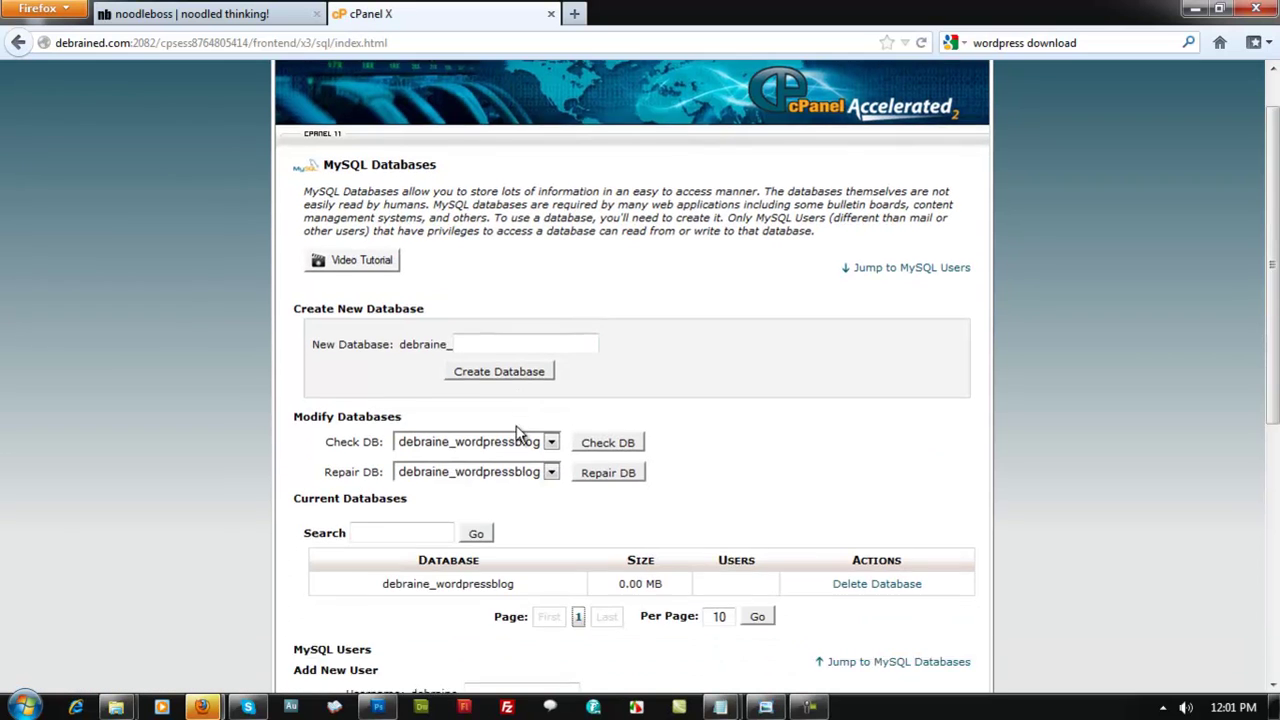
pyautogui.scroll(-3, 515, 426)
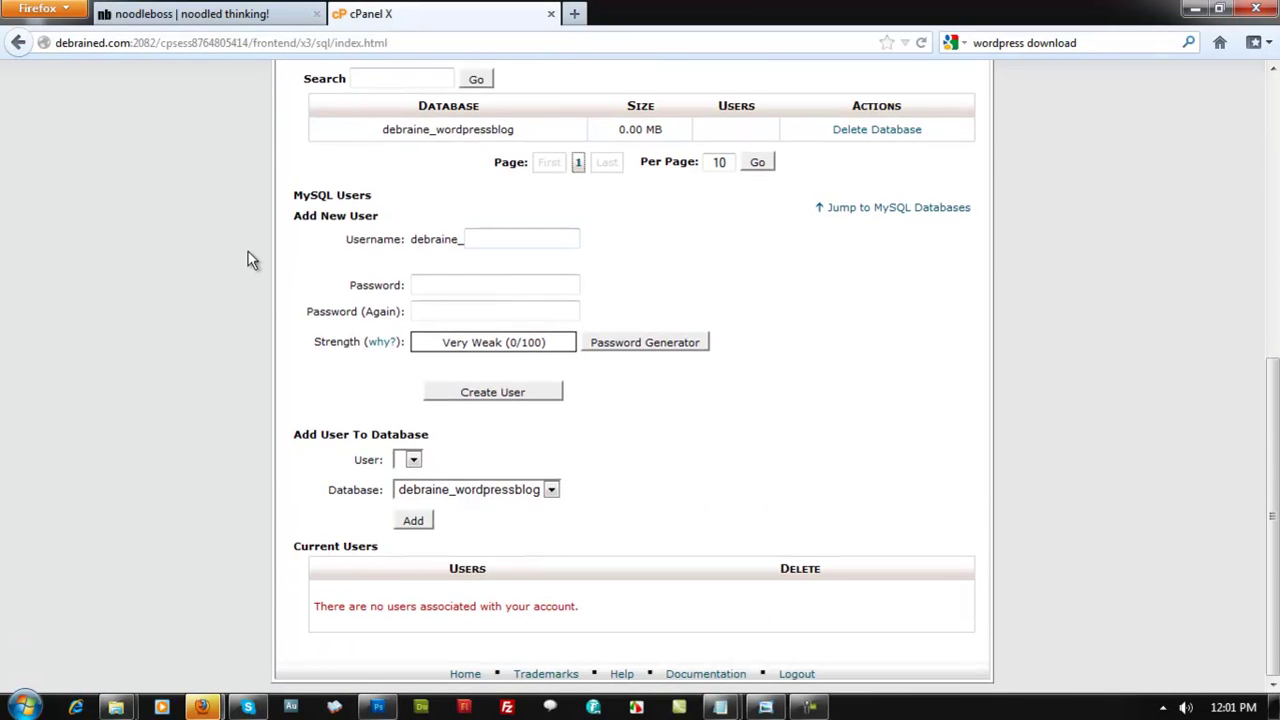
pyautogui.scroll(4, 243, 244)
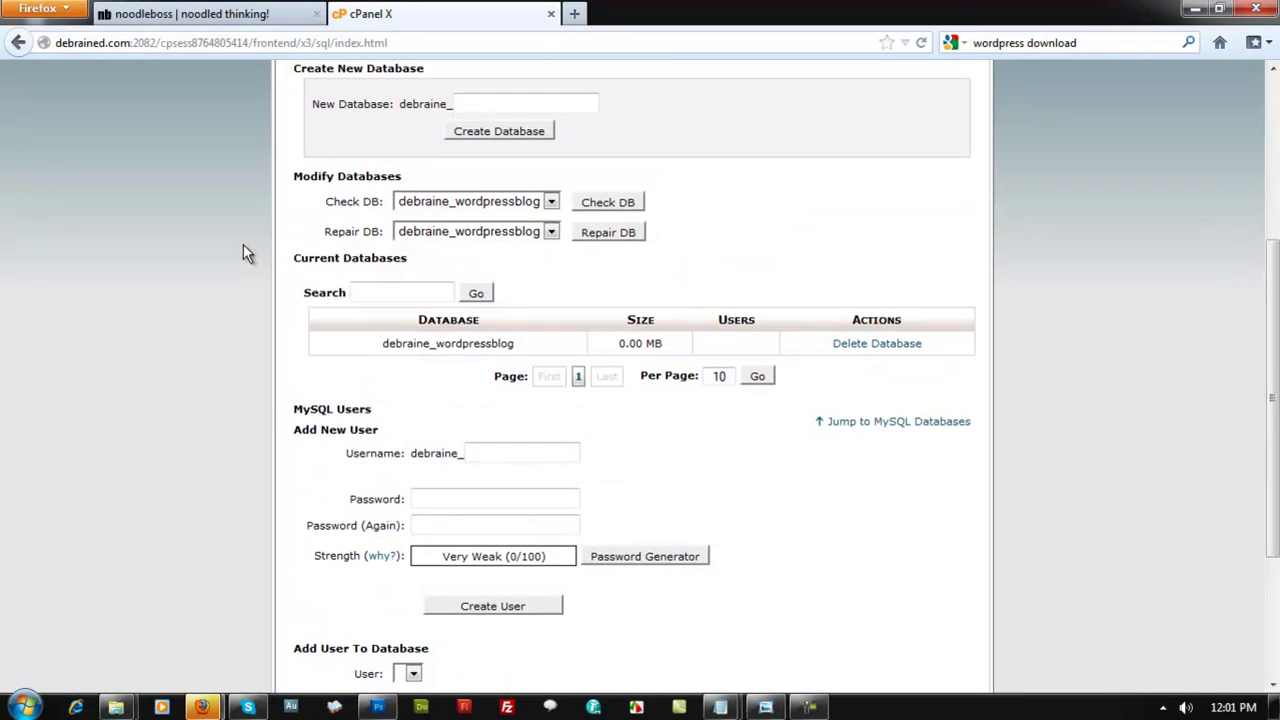
pyautogui.scroll(-2, 242, 247)
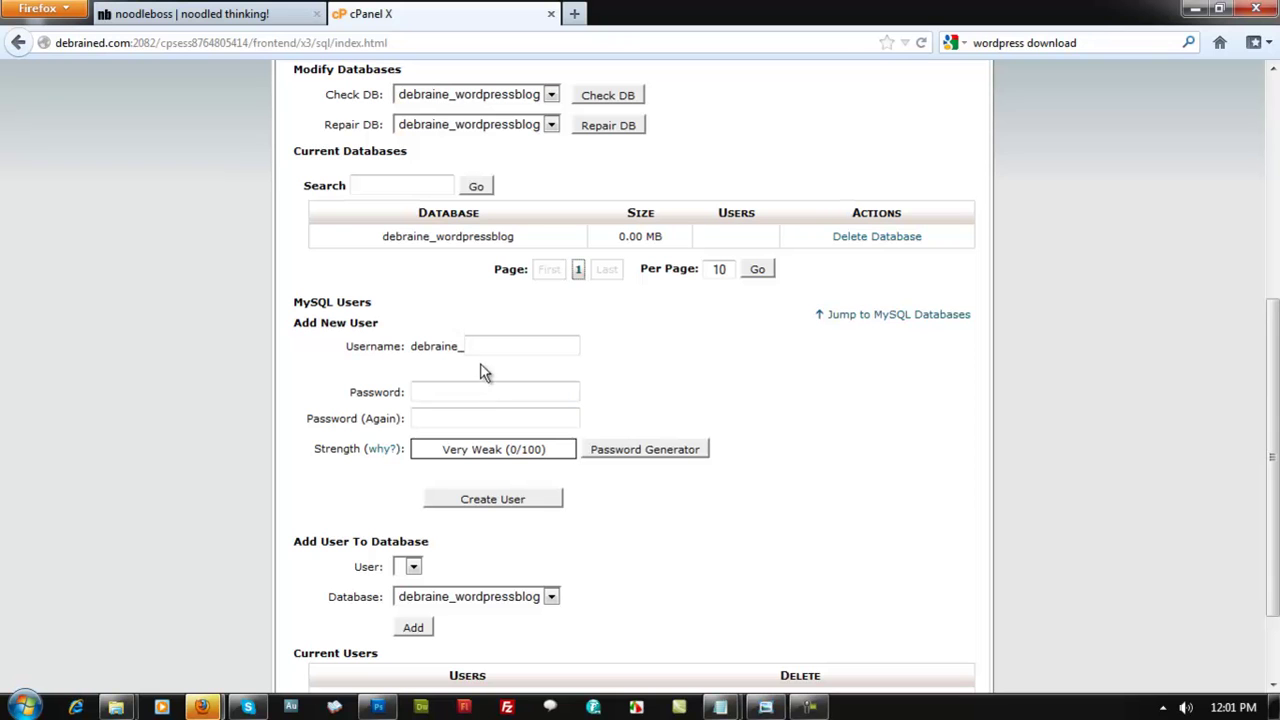
pyautogui.scroll(-1, 1276, 425)
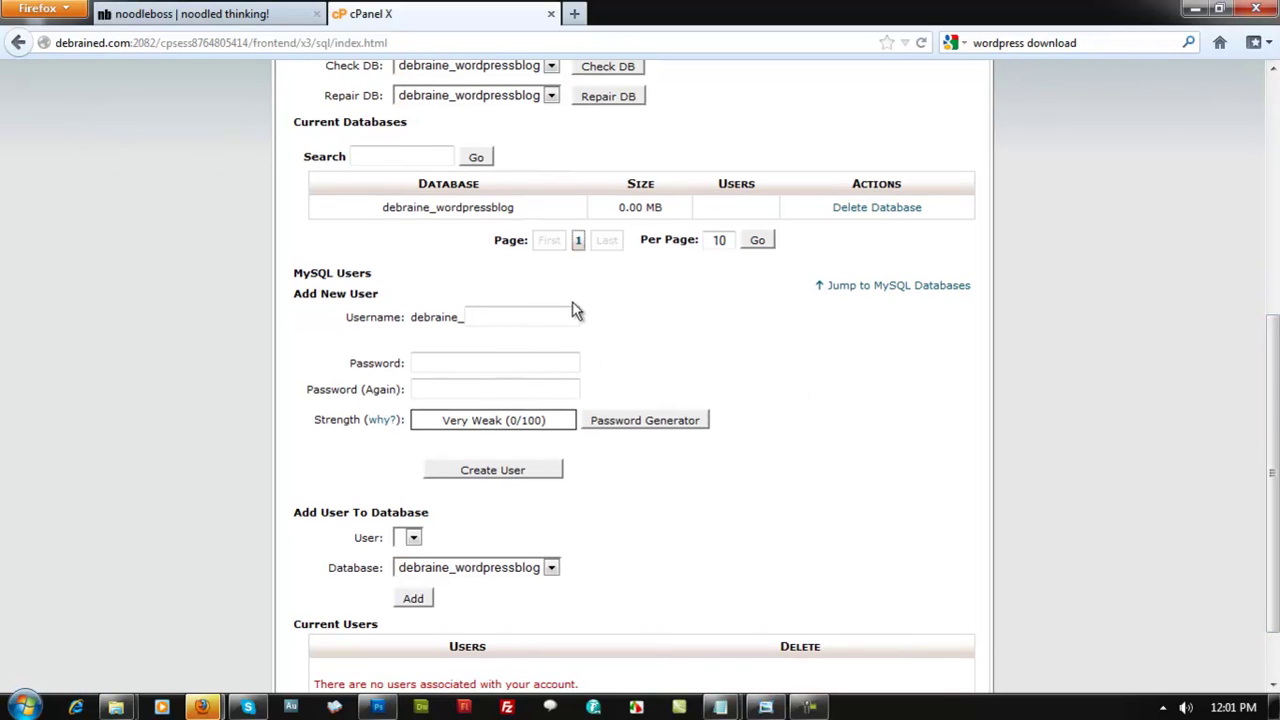
pyautogui.scroll(-1, 578, 348)
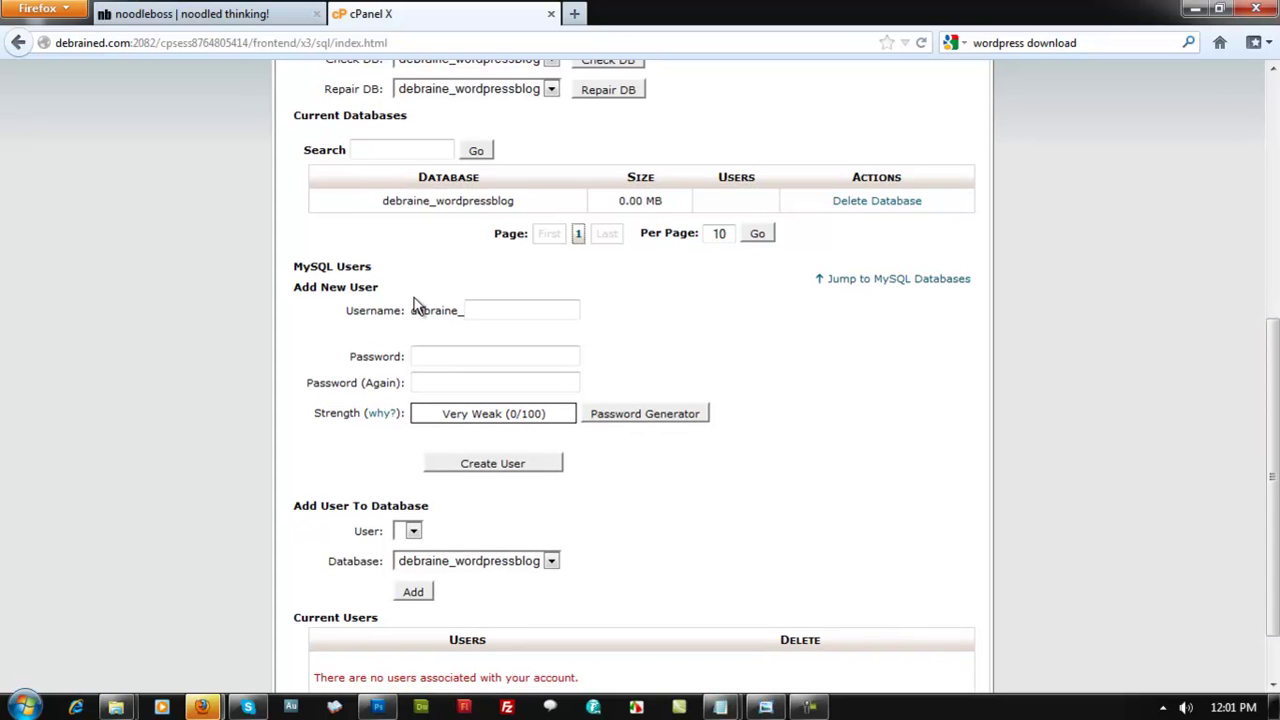
pyautogui.click(466, 311)
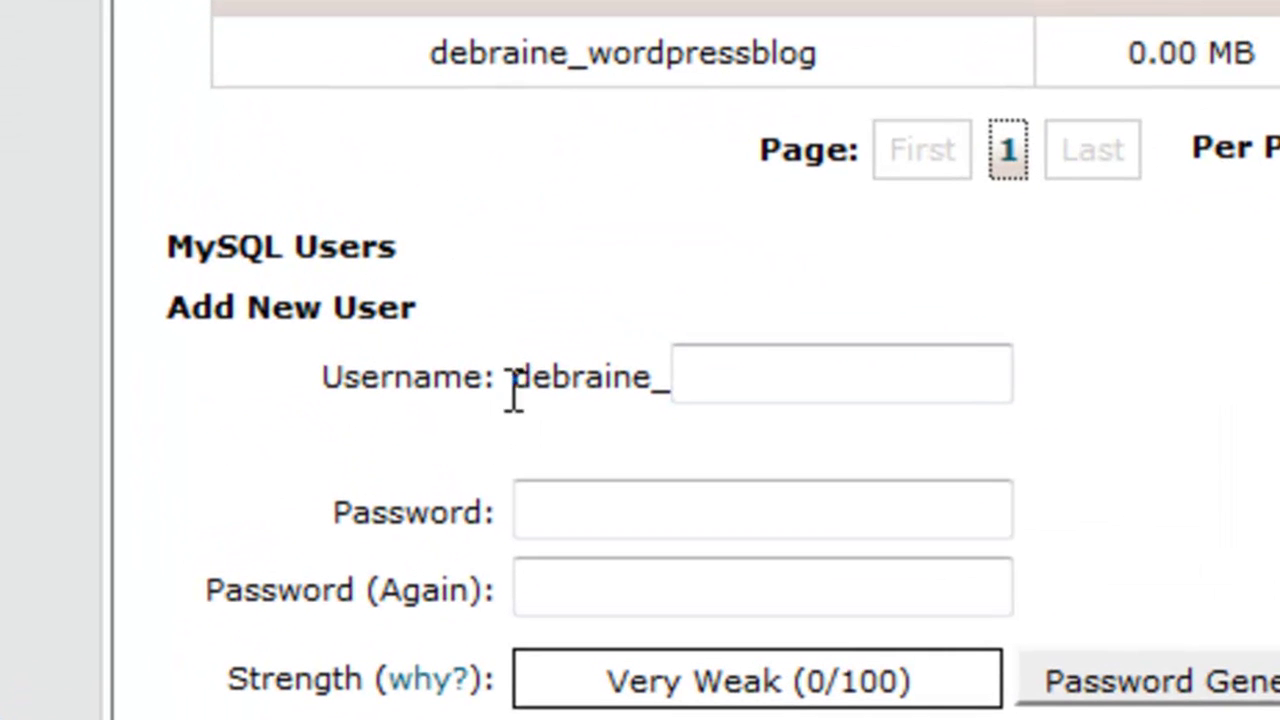
pyautogui.moveTo(502, 385); pyautogui.dragTo(616, 375)
# - Enter blogger as the new MySQL username and type a password in both password fields
pyautogui.click(717, 375)
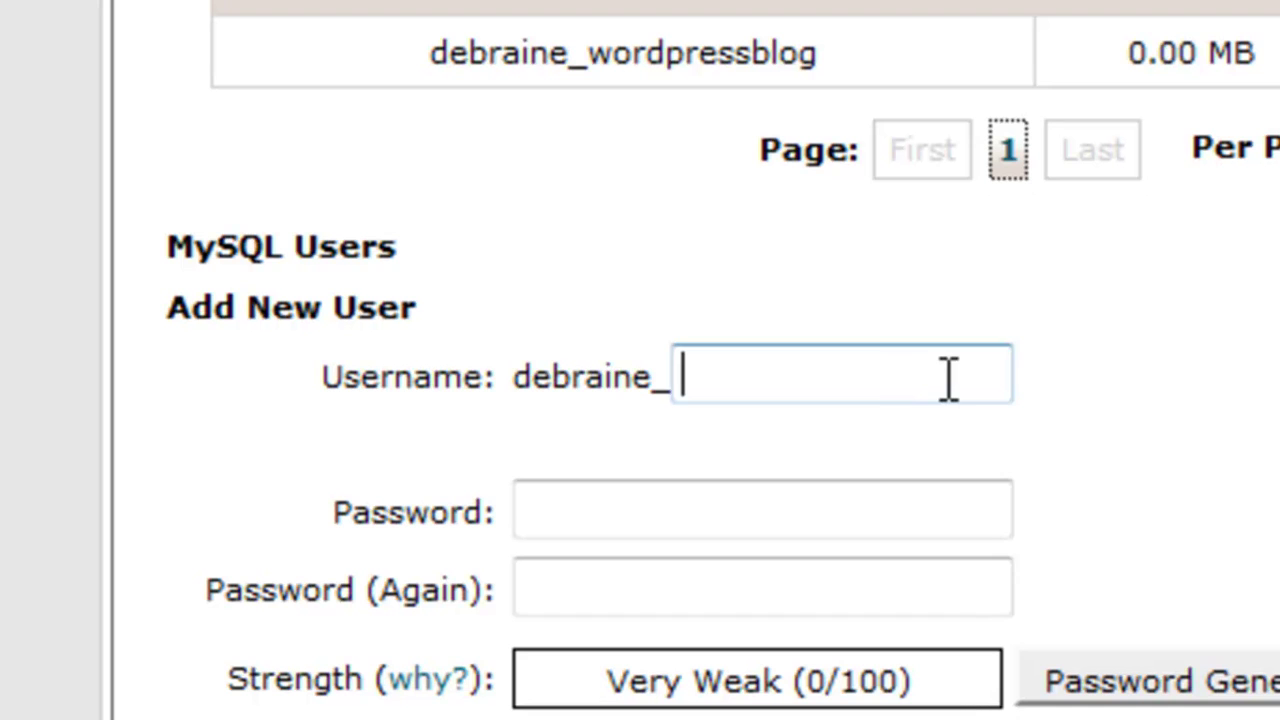
pyautogui.write('blogger')
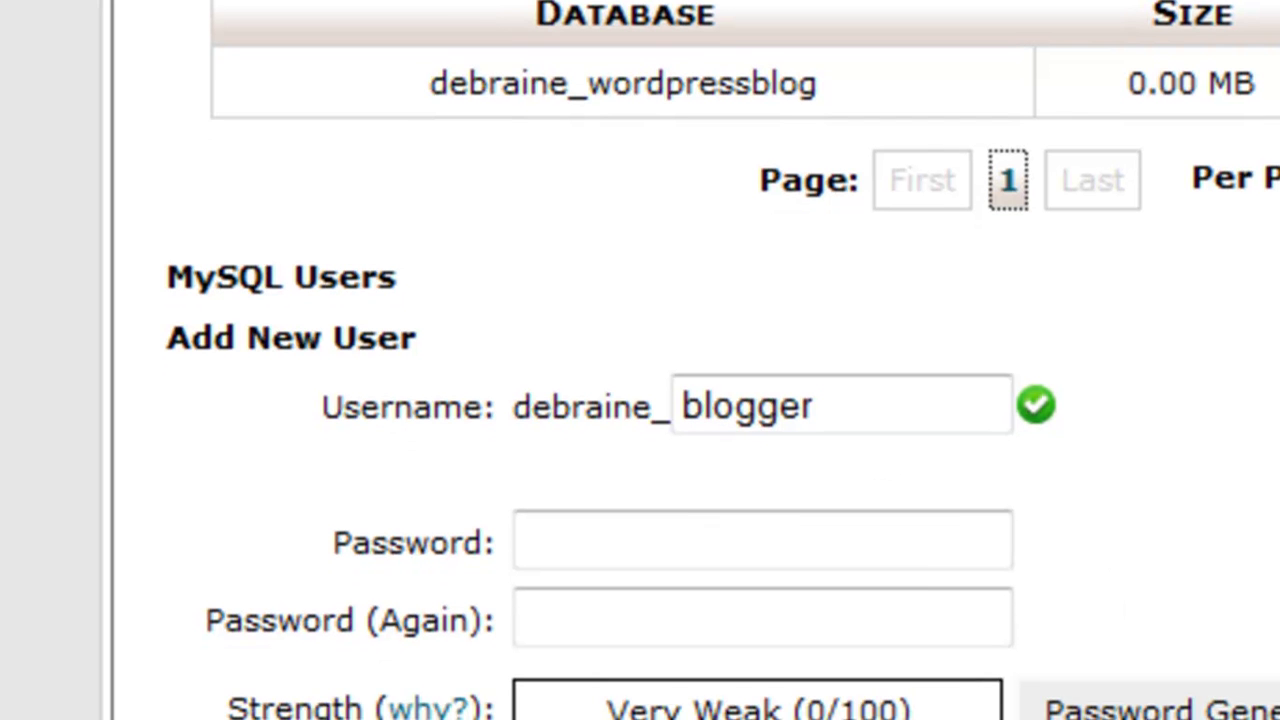
pyautogui.click(710, 546)
pyautogui.write('a')
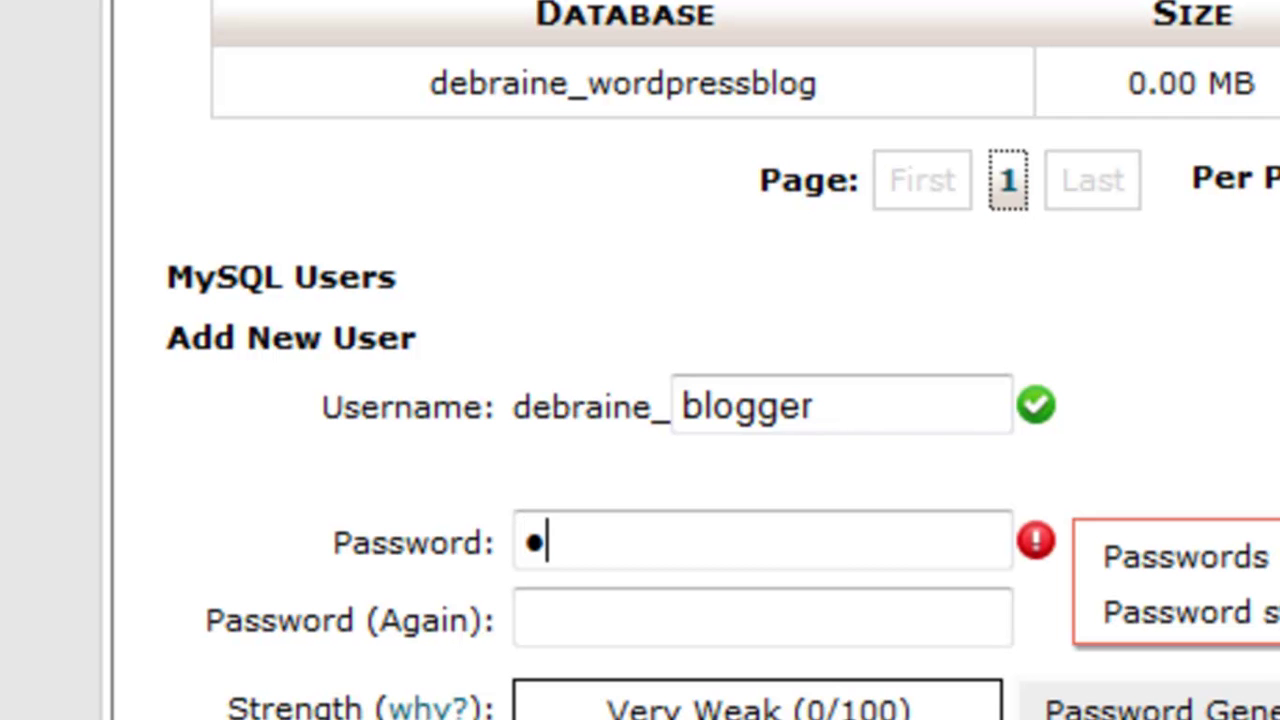
pyautogui.press('BackSpace')
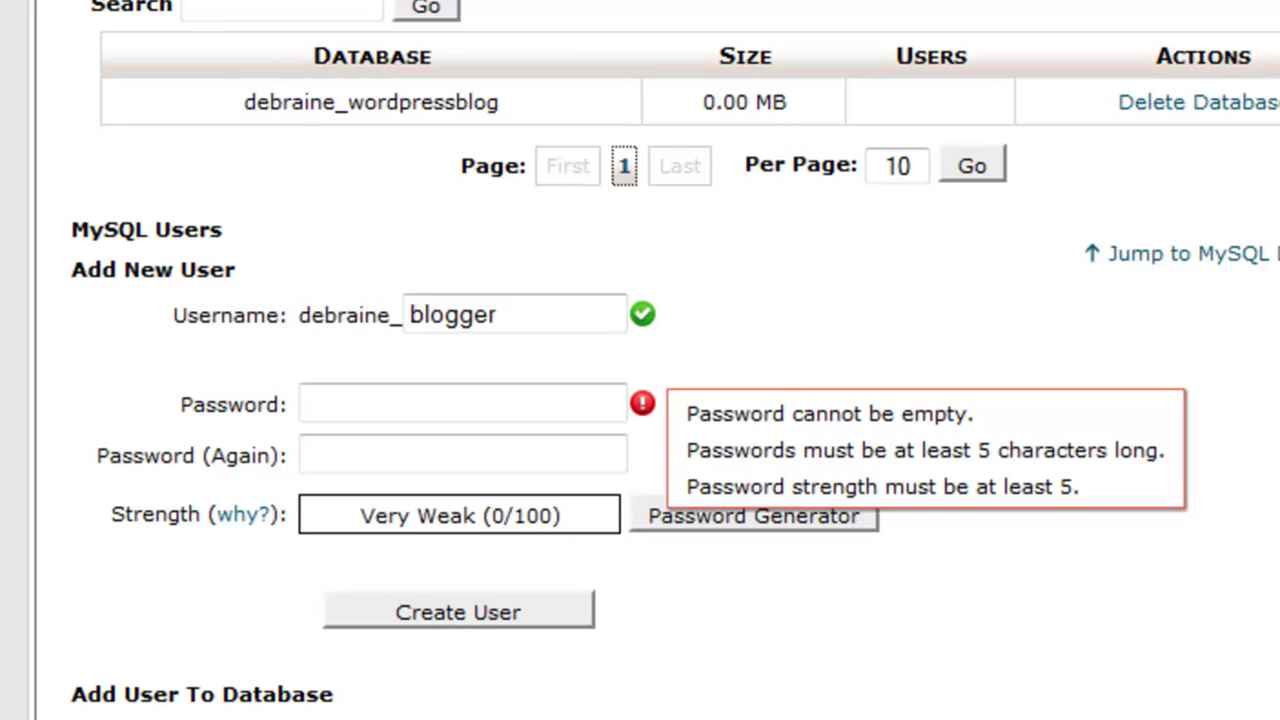
pyautogui.click(389, 398)
pyautogui.write('••••••')
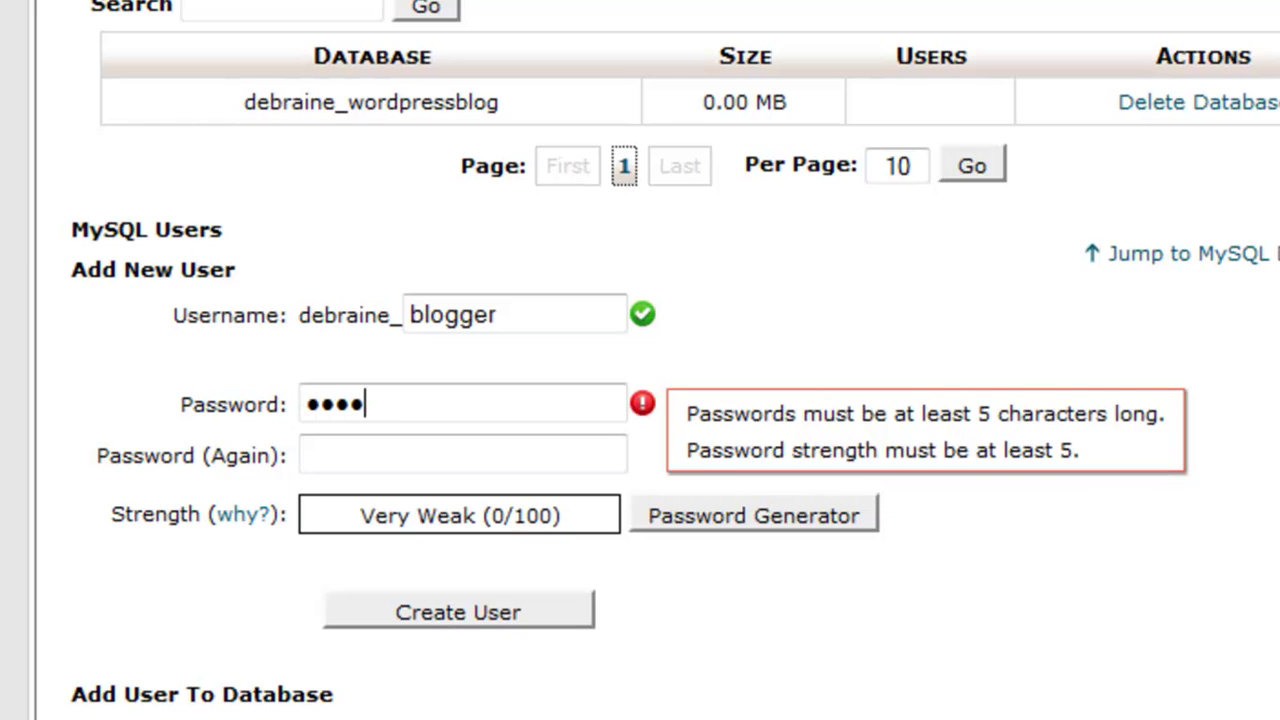
pyautogui.press('Tab')
pyautogui.write('••••••')
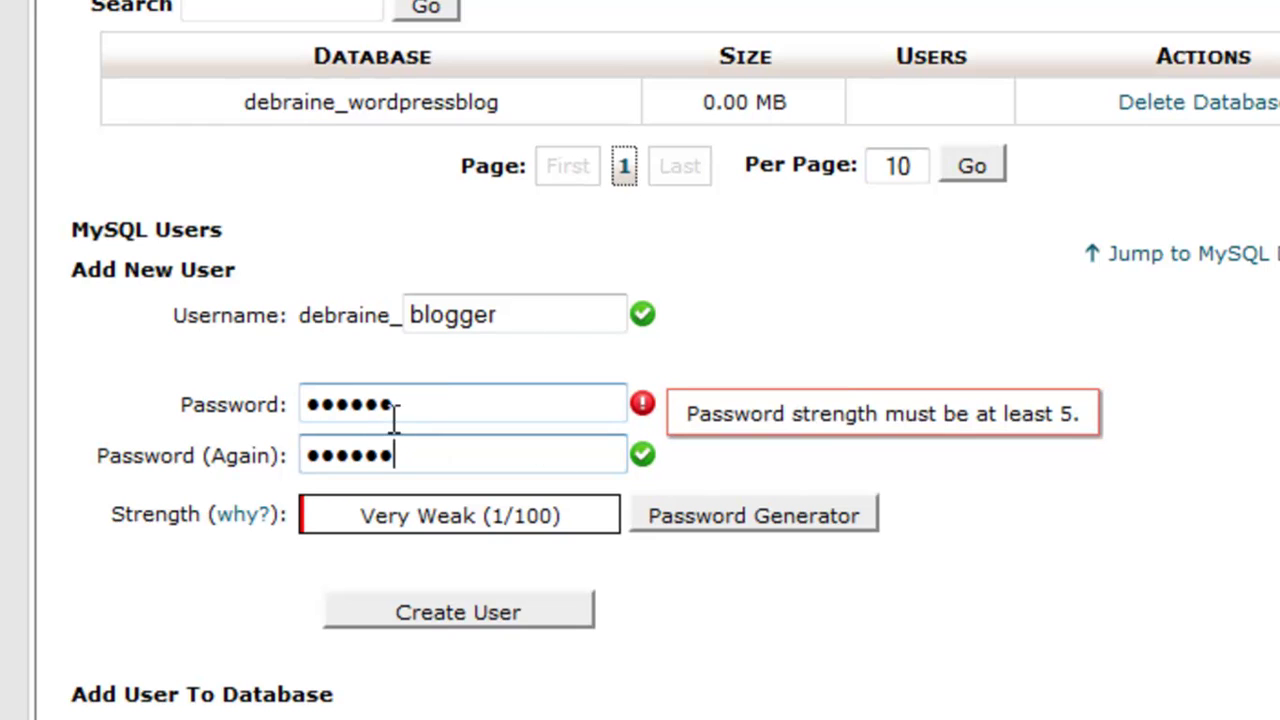
# - Replace both passwords with a matching one rated OK strength and create the user
pyautogui.moveTo(443, 394); pyautogui.dragTo(4, 404)
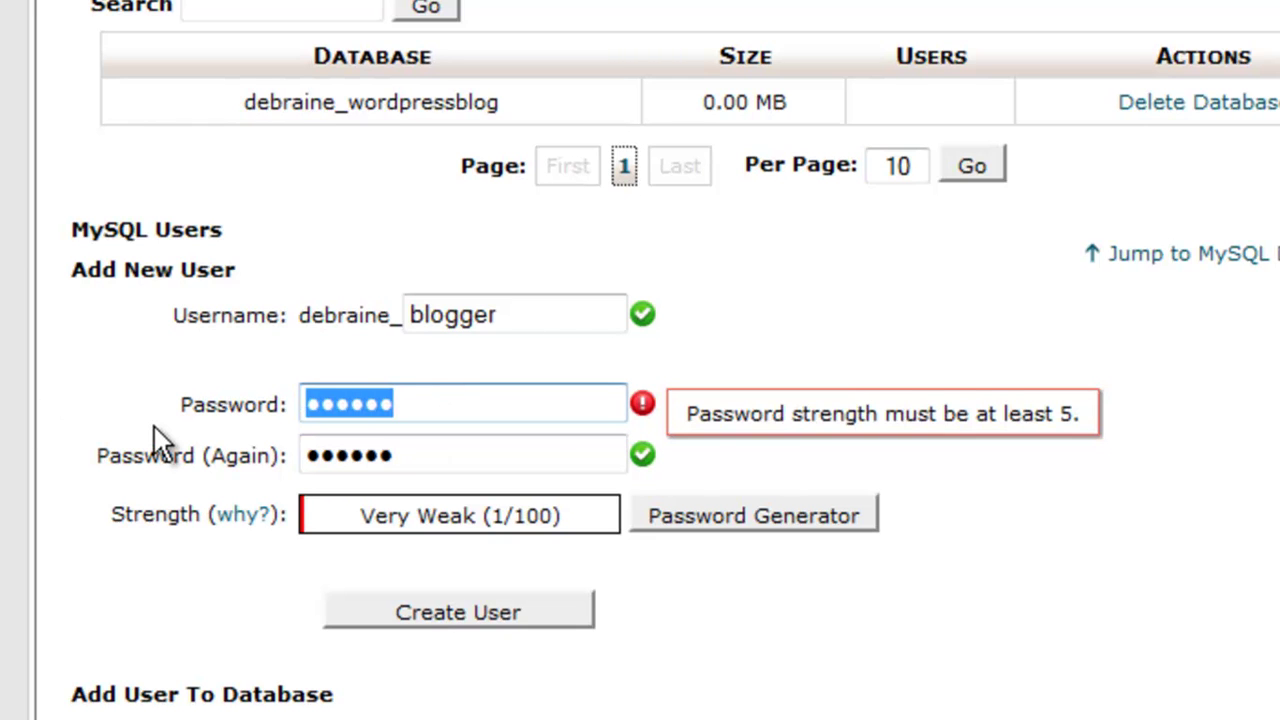
pyautogui.write('•••••••')
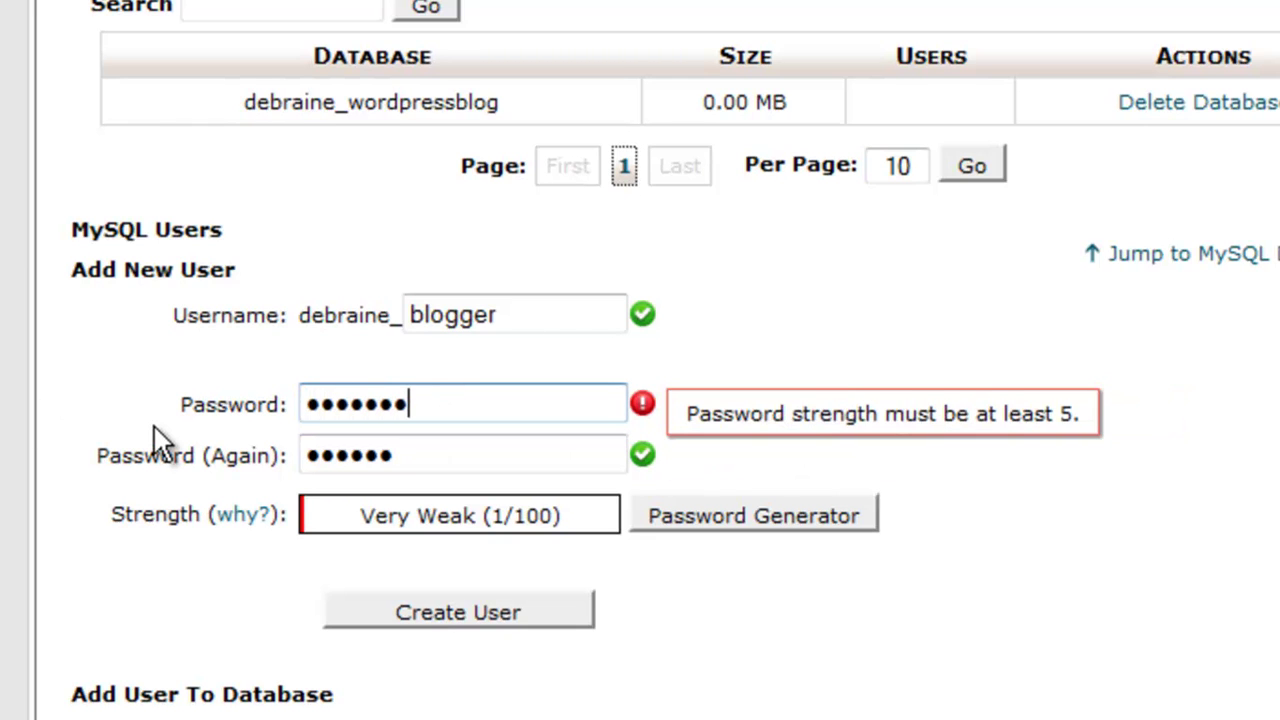
pyautogui.press('Tab')
pyautogui.write('••••')
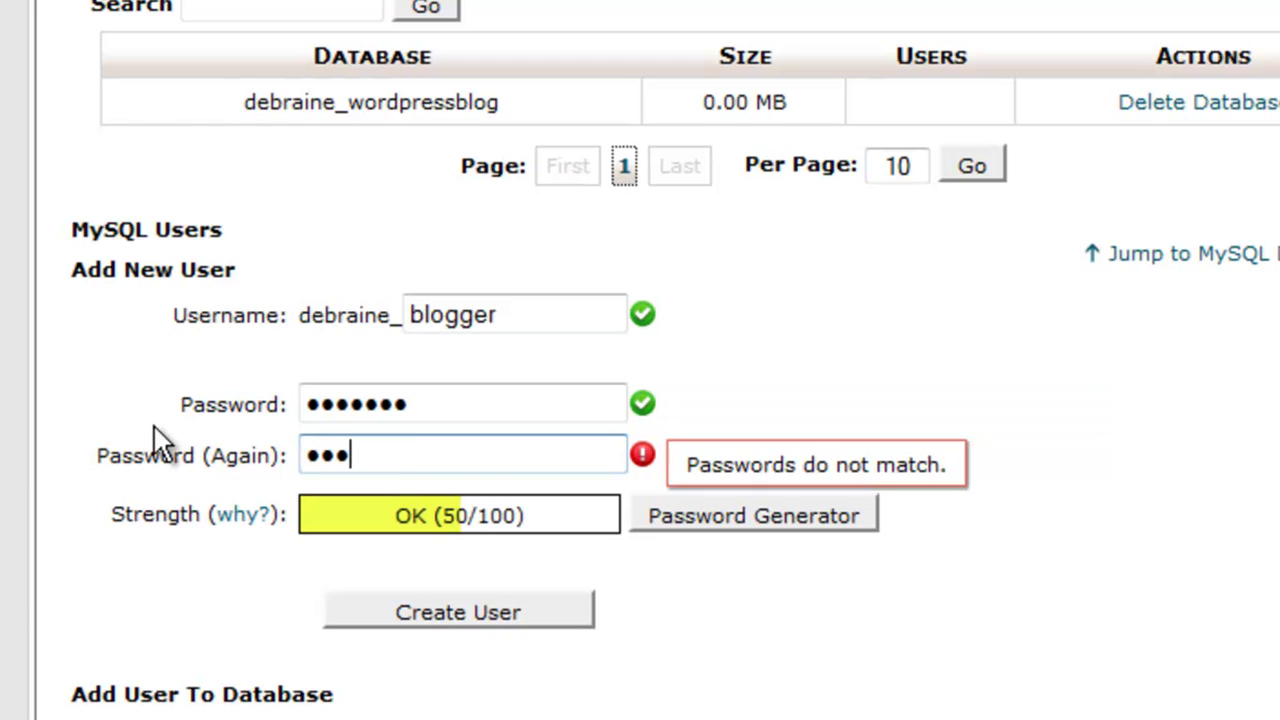
pyautogui.write('•••')
pyautogui.click(1052, 590)
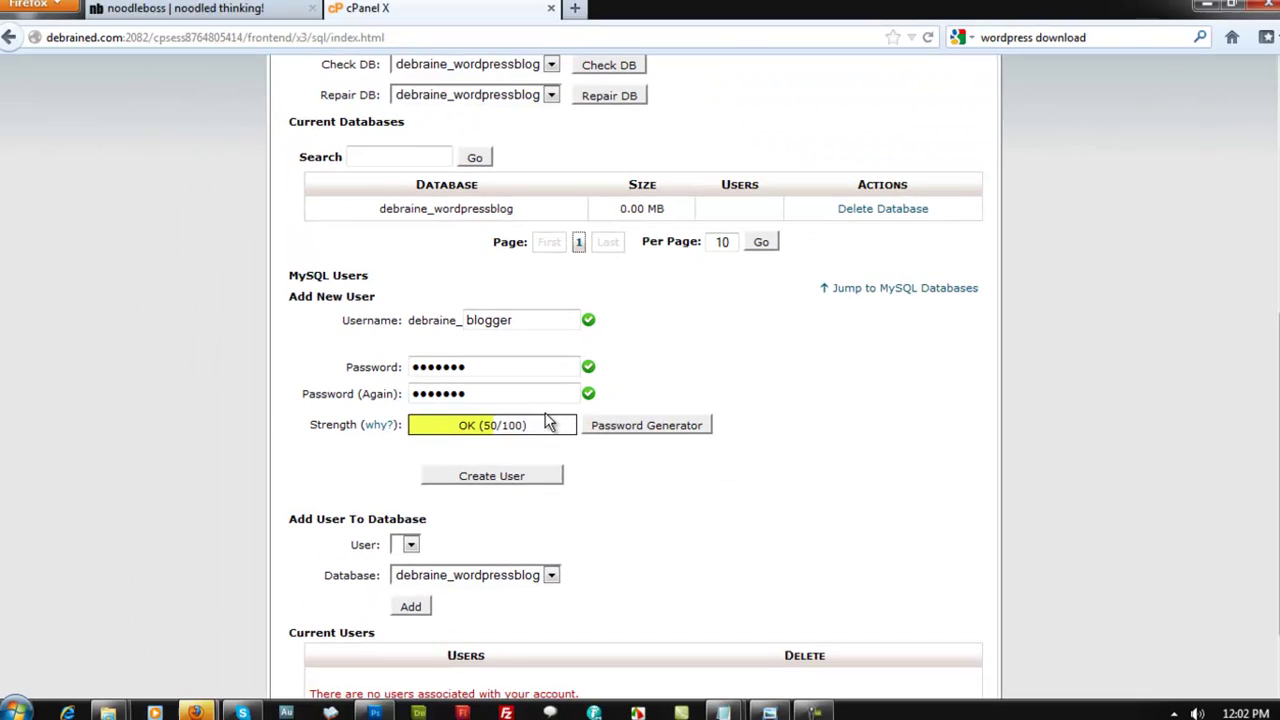
pyautogui.scroll(-1, 505, 495)
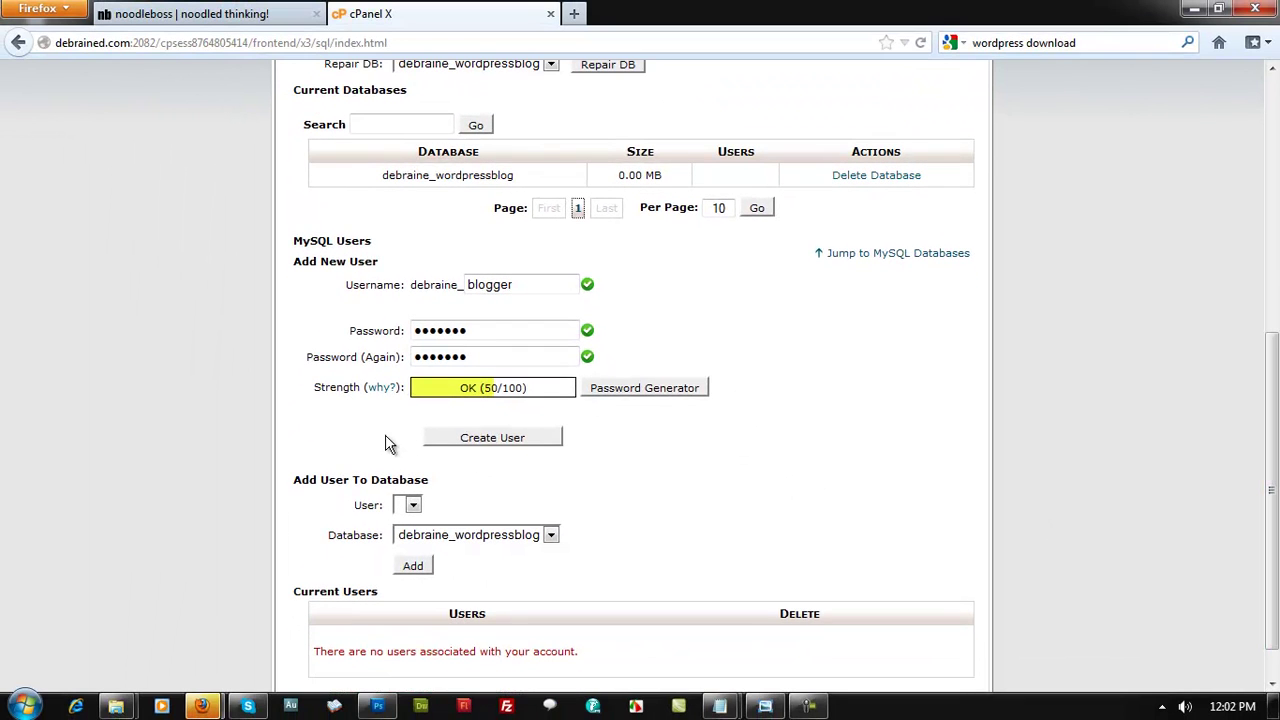
pyautogui.click(476, 444)
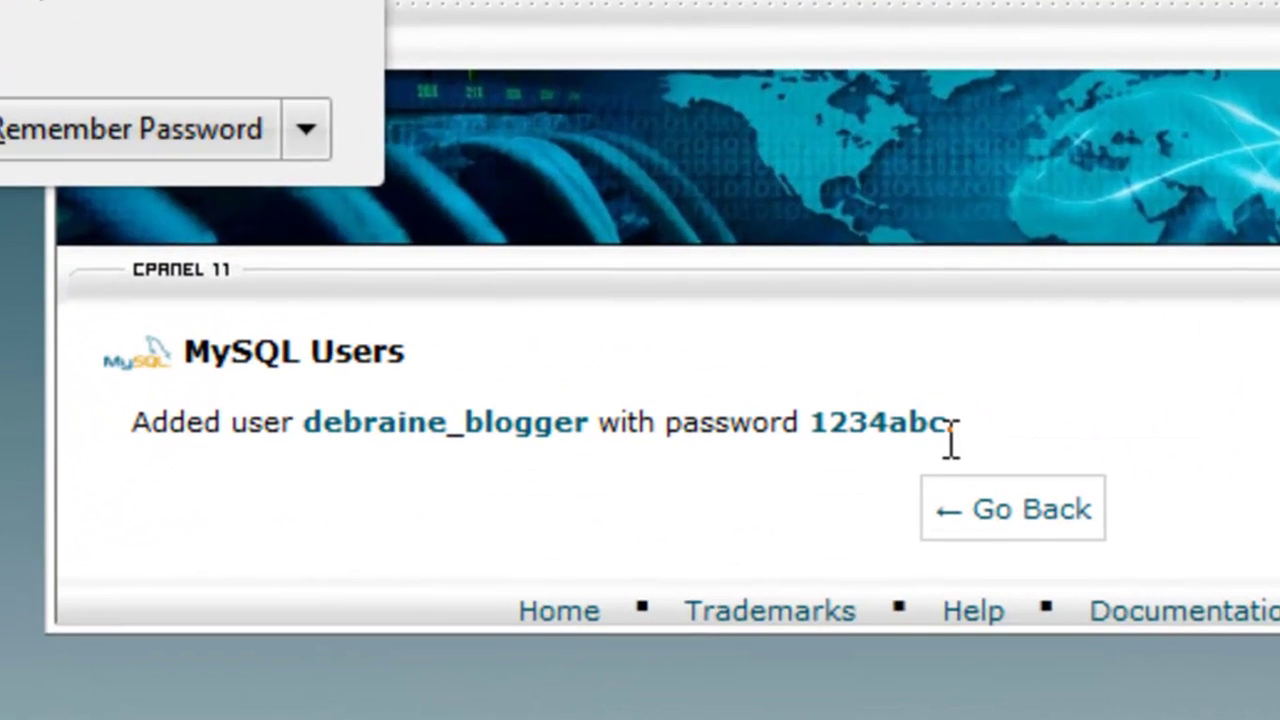
# - Copy the 'Added user' confirmation line into the Notepad notes
pyautogui.moveTo(621, 246); pyautogui.dragTo(524, 236)
pyautogui.moveTo(693, 397); pyautogui.dragTo(137, 448)
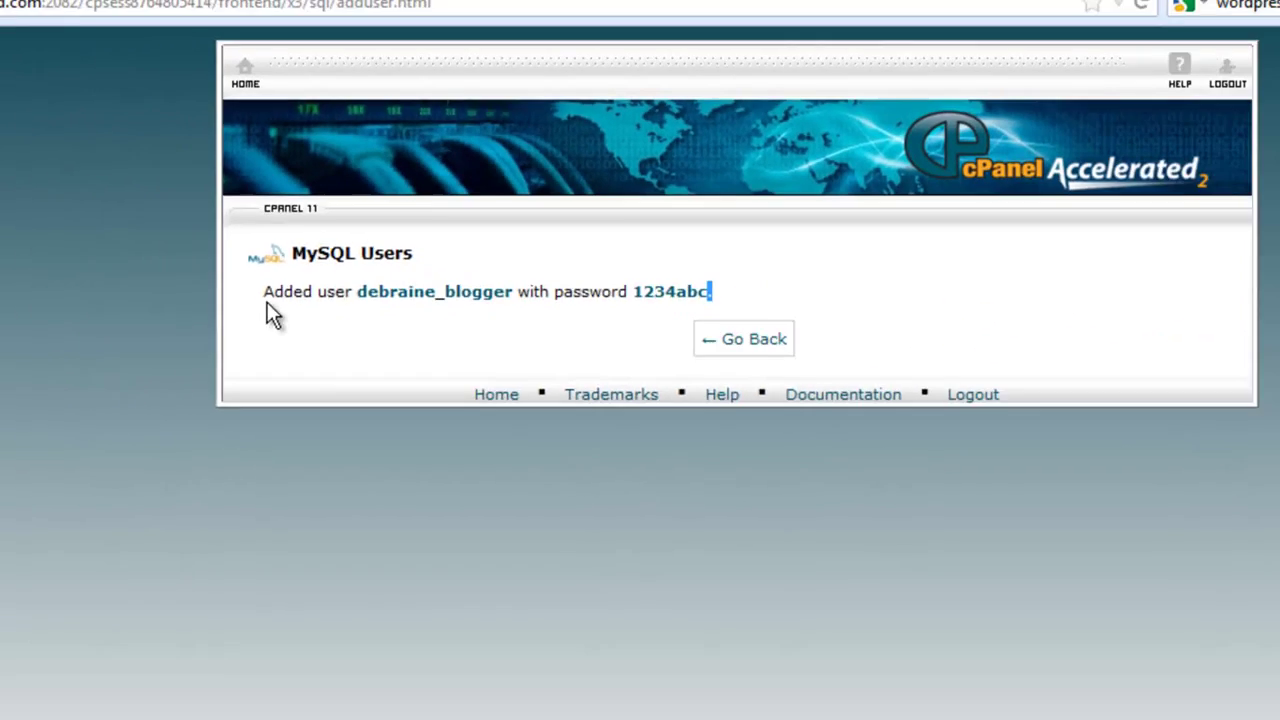
pyautogui.moveTo(267, 302); pyautogui.dragTo(267, 296)
pyautogui.hotkey('ctrl', 'c')
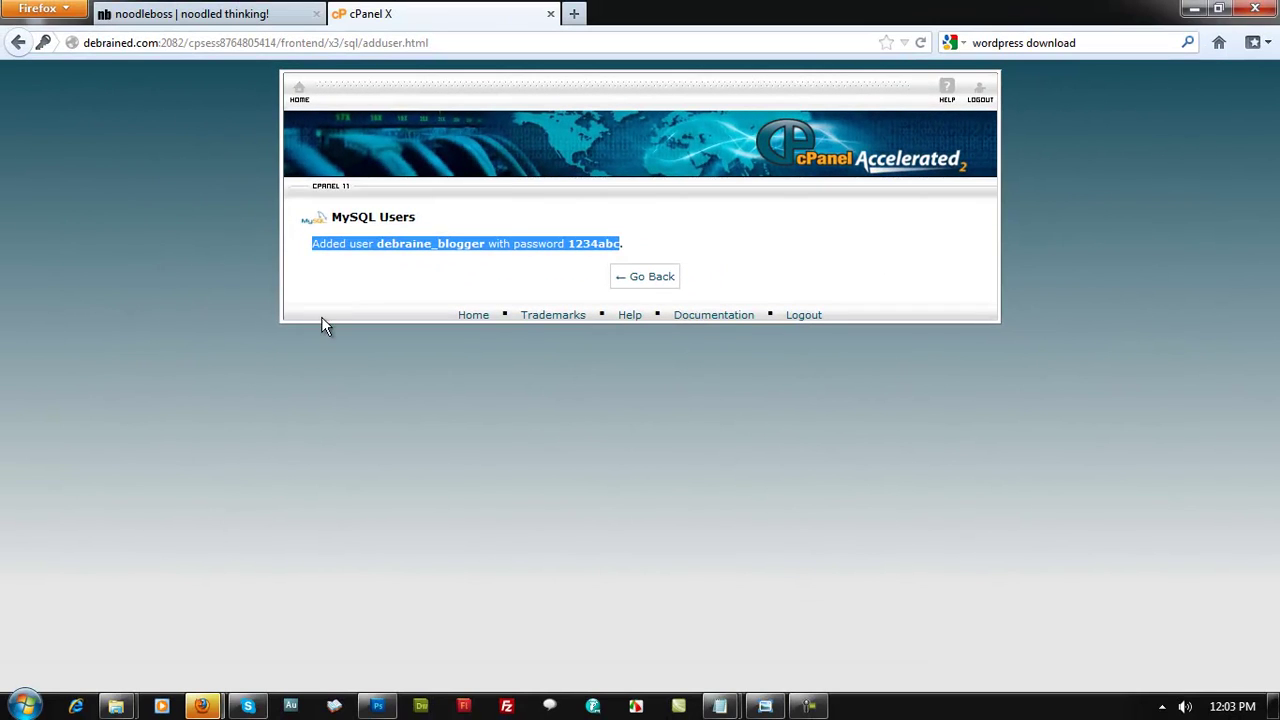
pyautogui.hotkey('alt', 'Tab')
pyautogui.hotkey('ctrl', 'v')
# - Go back to the MySQL Databases page and scroll to debraine_blogger under Current Users
pyautogui.hotkey('alt', 'Tab')
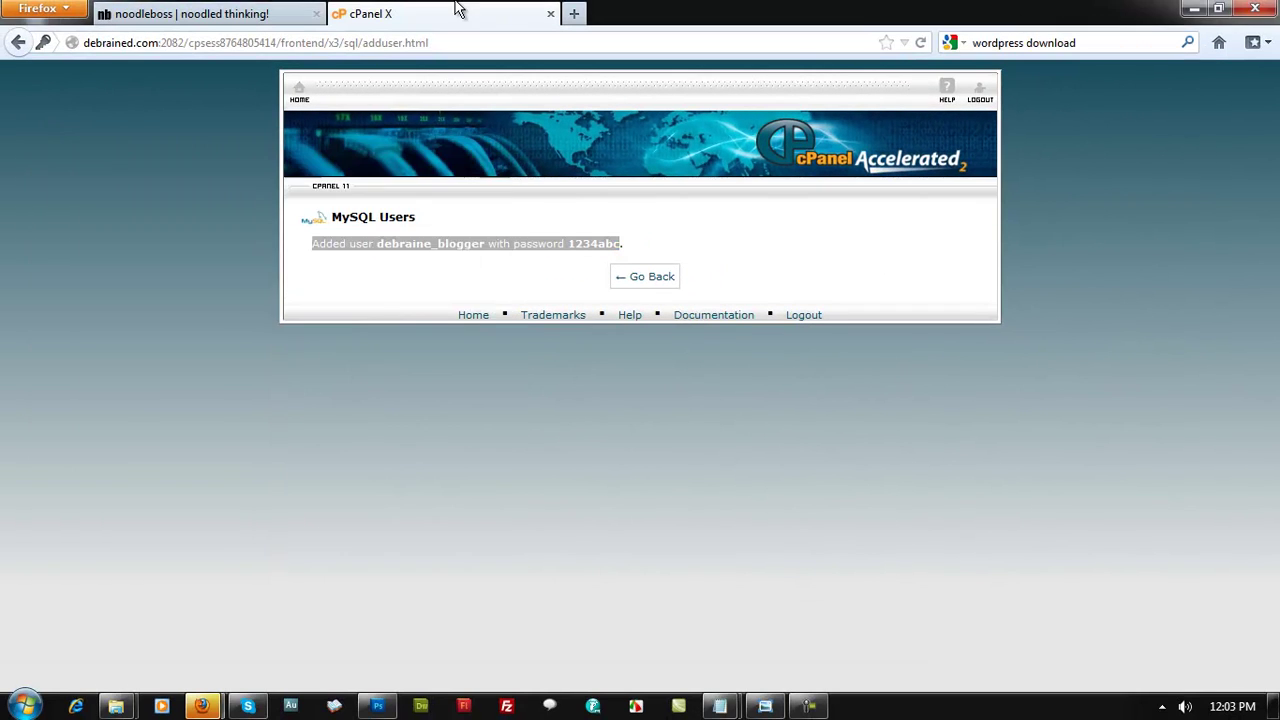
pyautogui.click(618, 288)
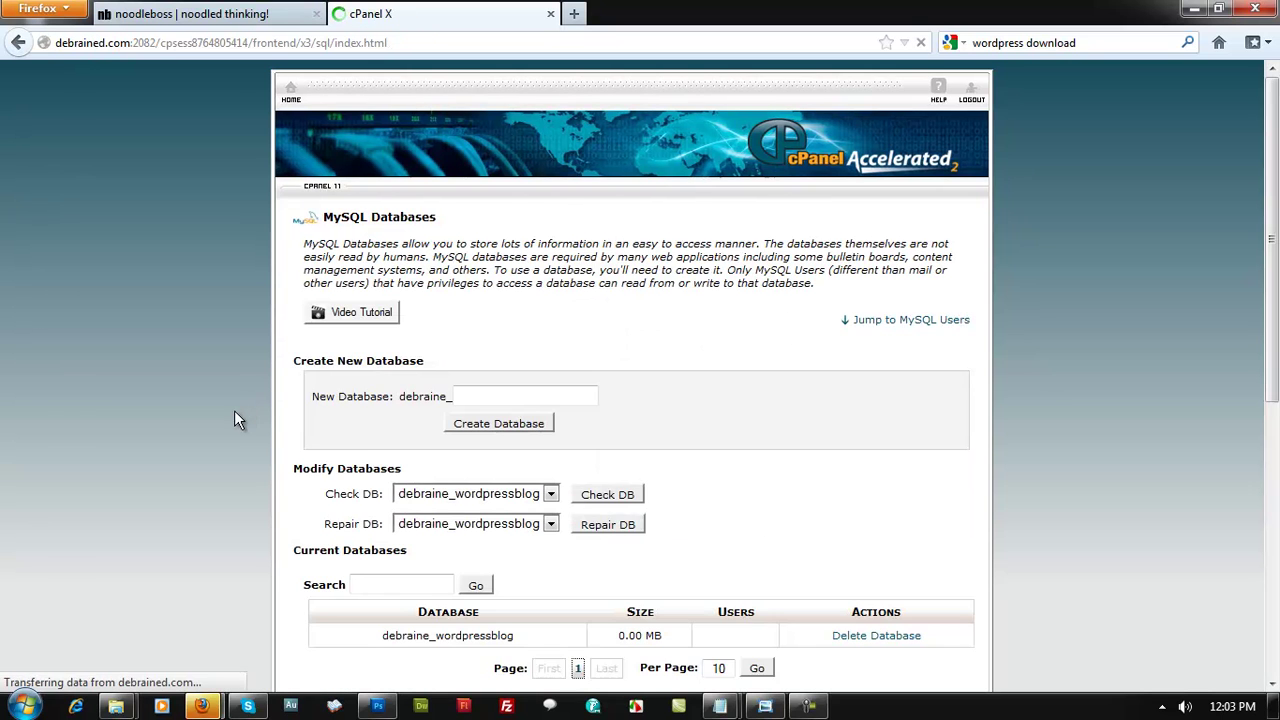
pyautogui.scroll(-2, 165, 432)
pyautogui.scroll(-4, 167, 440)
pyautogui.moveTo(383, 315); pyautogui.dragTo(574, 338)
pyautogui.scroll(-3, 803, 490)
pyautogui.moveTo(484, 641); pyautogui.dragTo(604, 643)
# - Under Add User To Database, add debraine_blogger to debraine_wordpressblog
pyautogui.click(1086, 338)
pyautogui.scroll(1, 1272, 68)
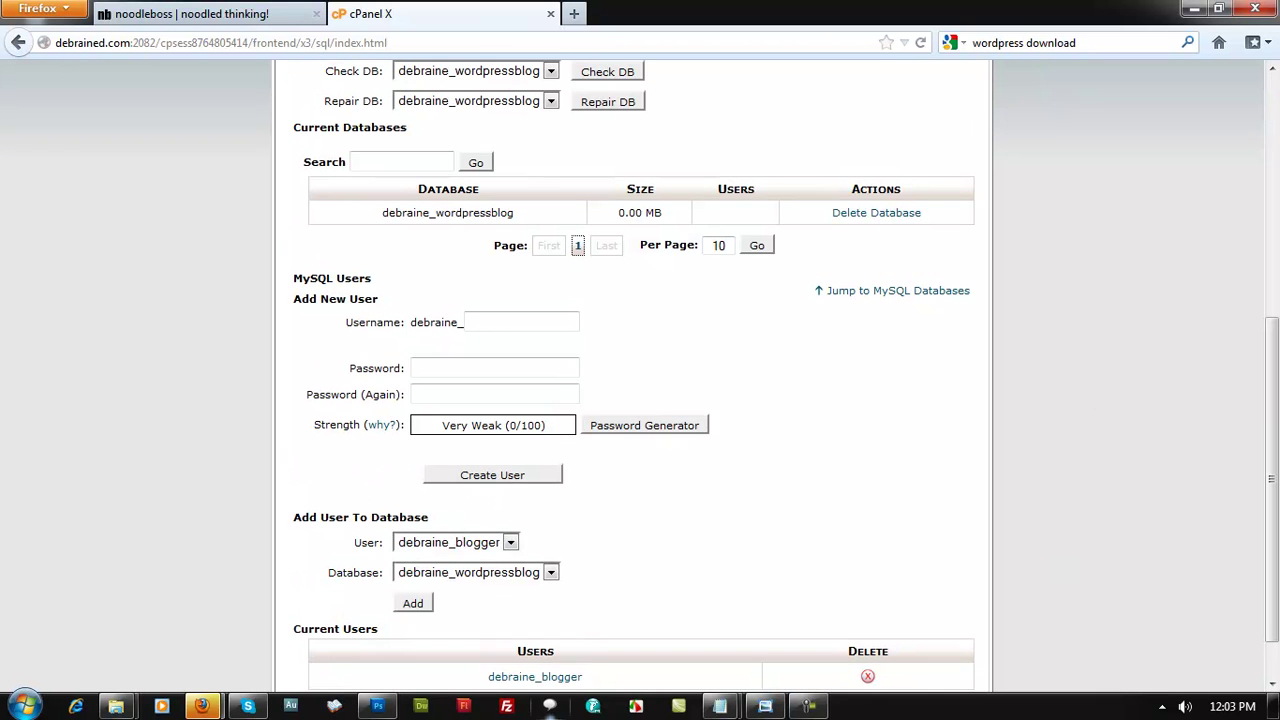
pyautogui.scroll(-1, 1272, 480)
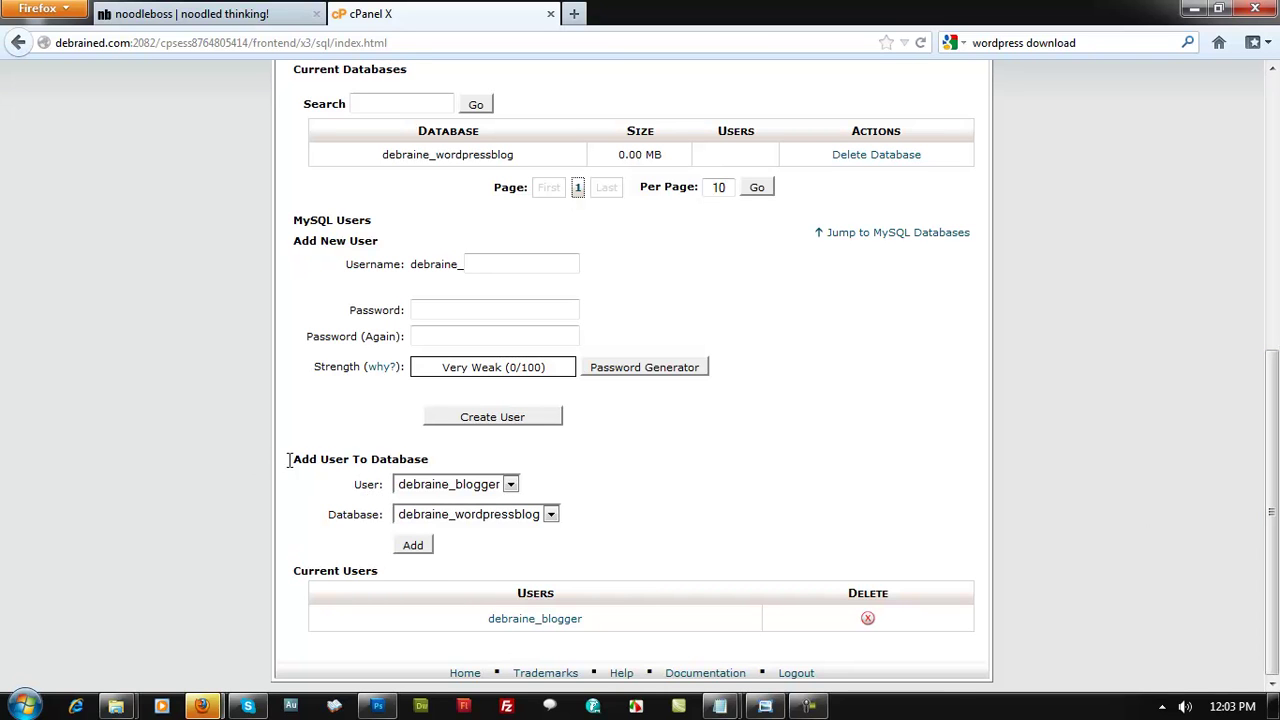
pyautogui.moveTo(288, 460); pyautogui.dragTo(586, 523)
pyautogui.click(711, 497)
pyautogui.click(510, 485)
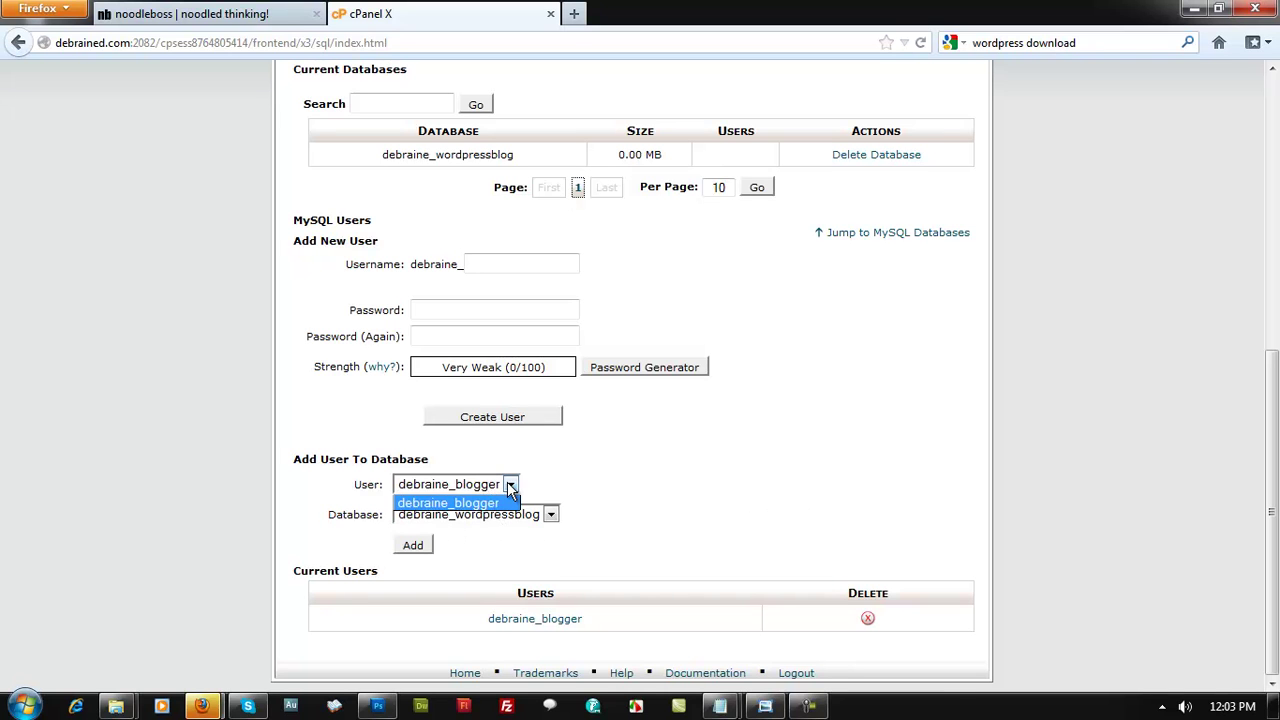
pyautogui.click(505, 486)
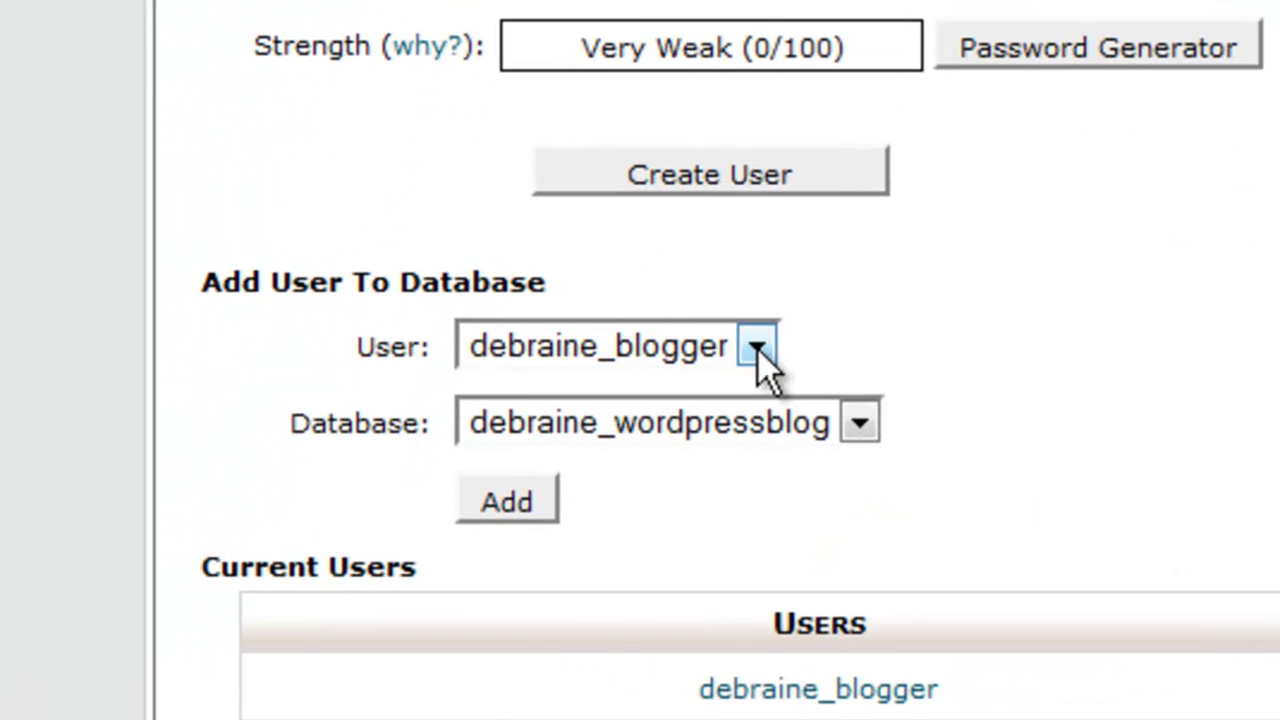
pyautogui.click(510, 485)
pyautogui.click(600, 394)
pyautogui.click(522, 498)
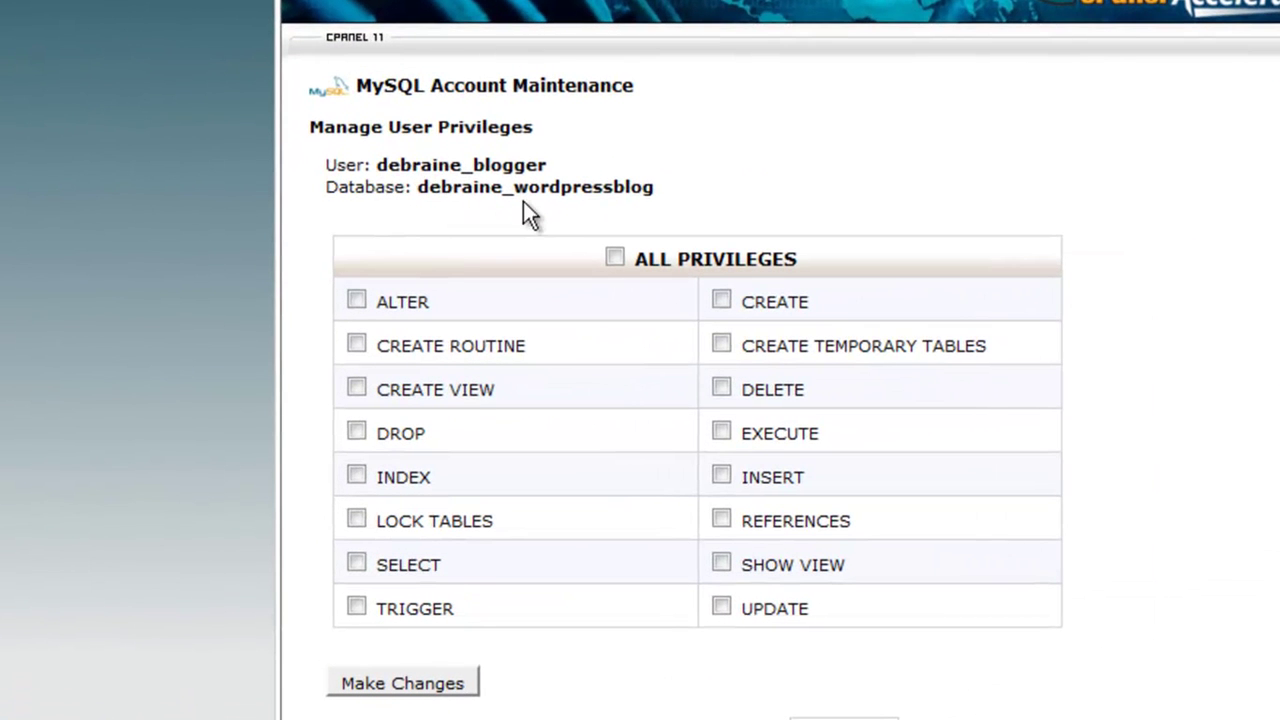
# - Grant debraine_blogger ALL PRIVILEGES on debraine_wordpressblog and save with Make Changes
pyautogui.click(614, 258)
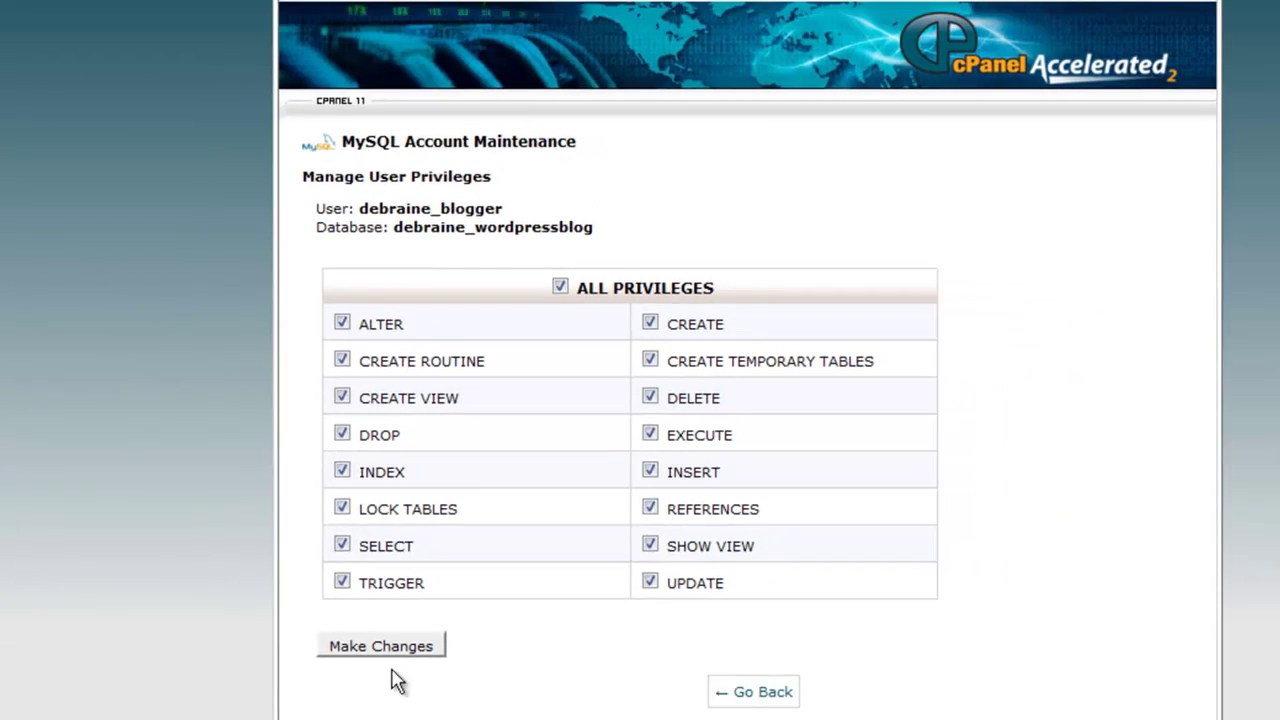
pyautogui.click(410, 685)
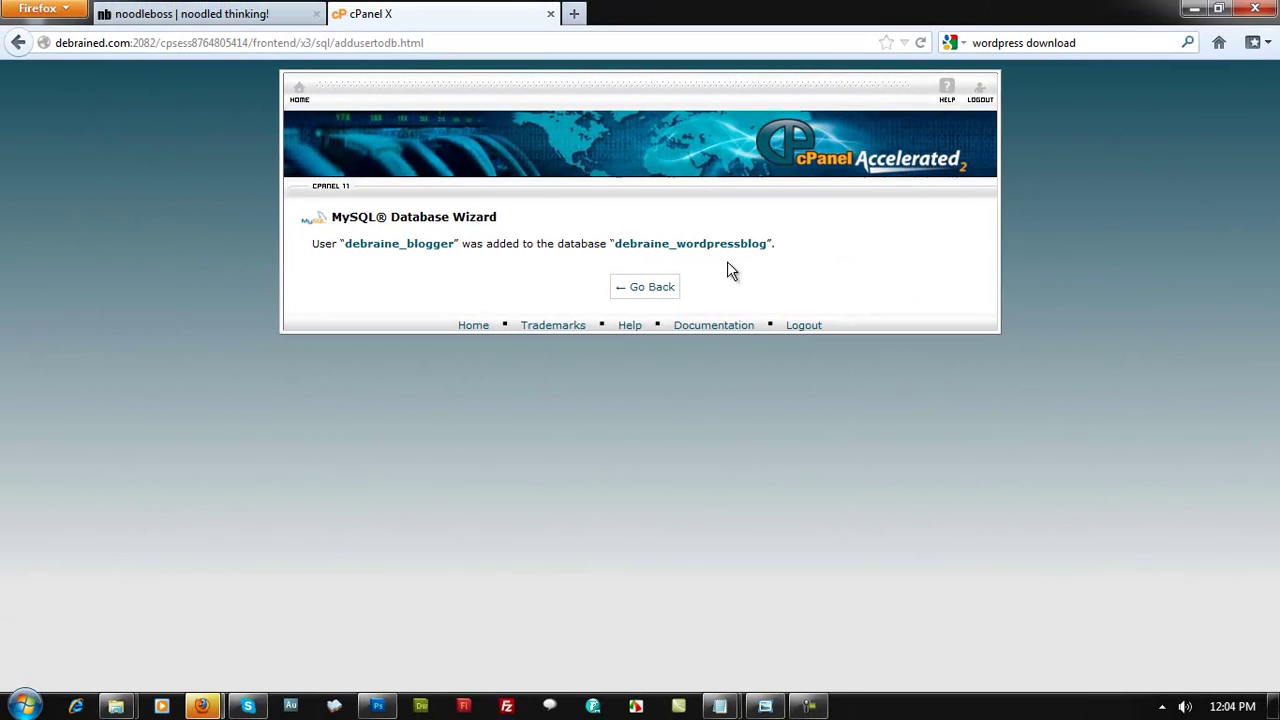
# - Return to the MySQL Databases page, scroll to the top, and bring the Notepad credential notes forward
pyautogui.click(645, 290)
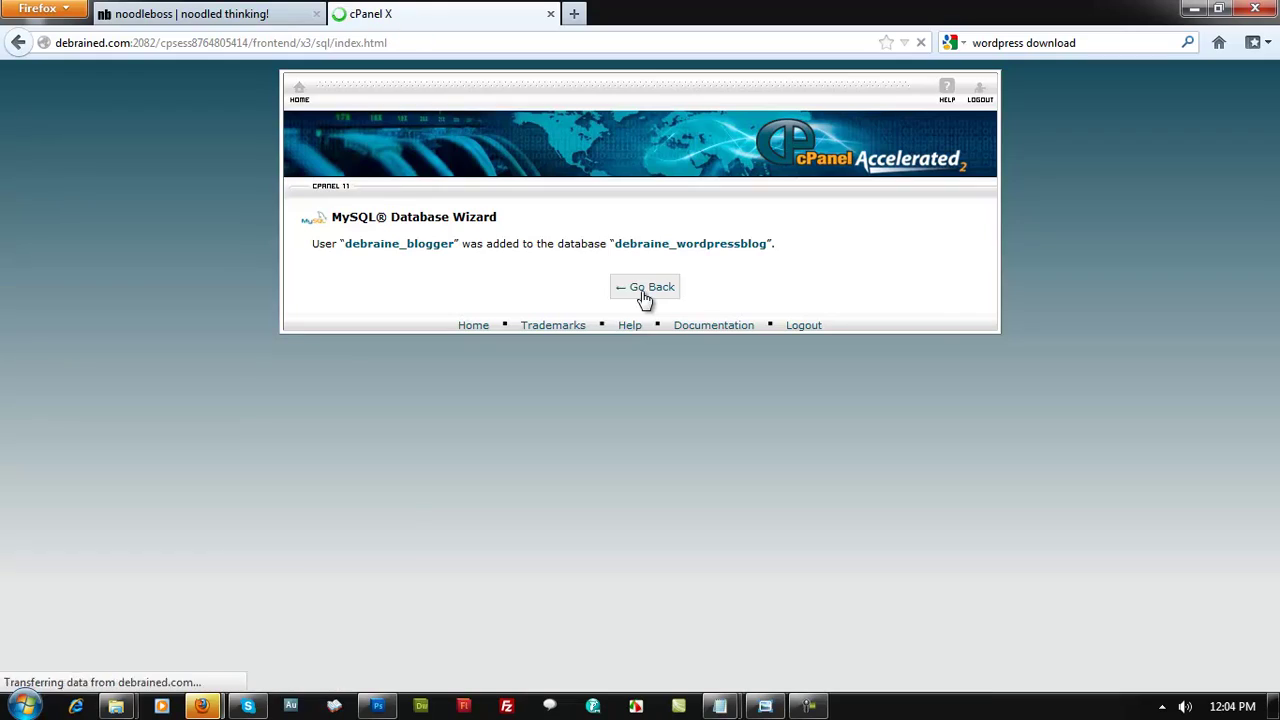
pyautogui.scroll(-5, 334, 545)
pyautogui.scroll(2, 227, 513)
pyautogui.scroll(3, 227, 510)
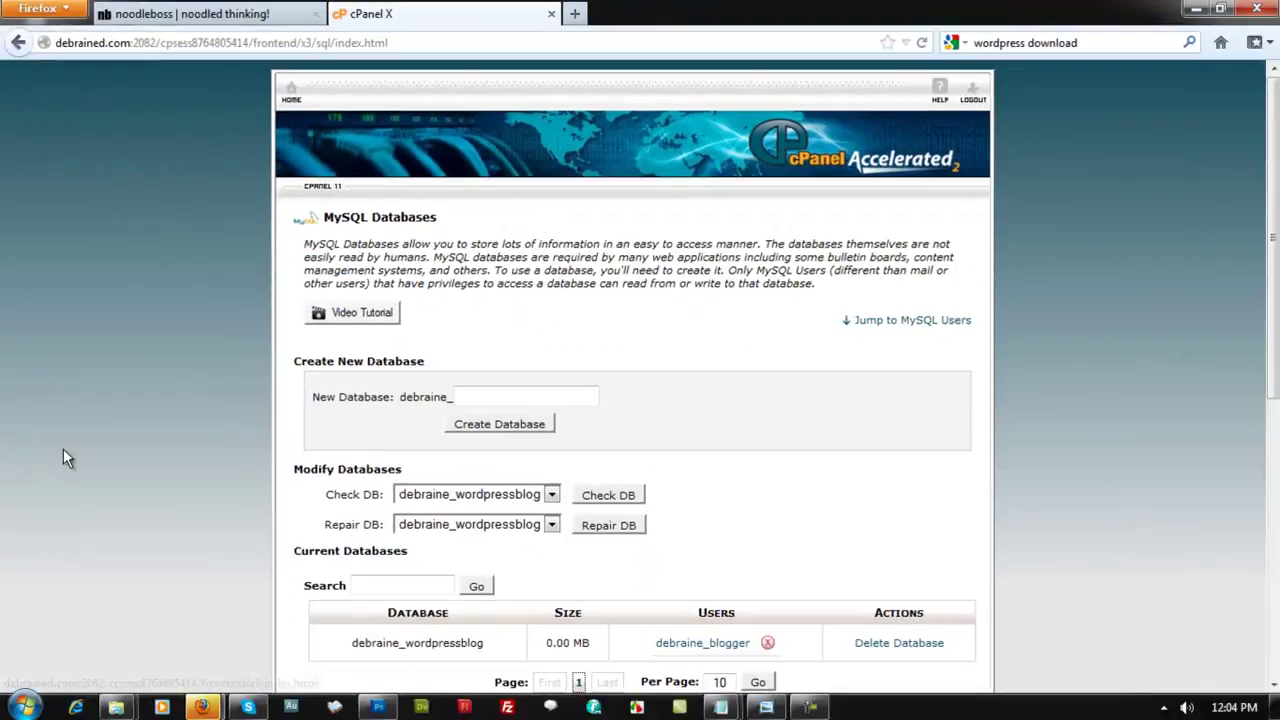
pyautogui.hotkey('alt', 'Tab')
pyautogui.moveTo(389, 347); pyautogui.dragTo(86, 220)
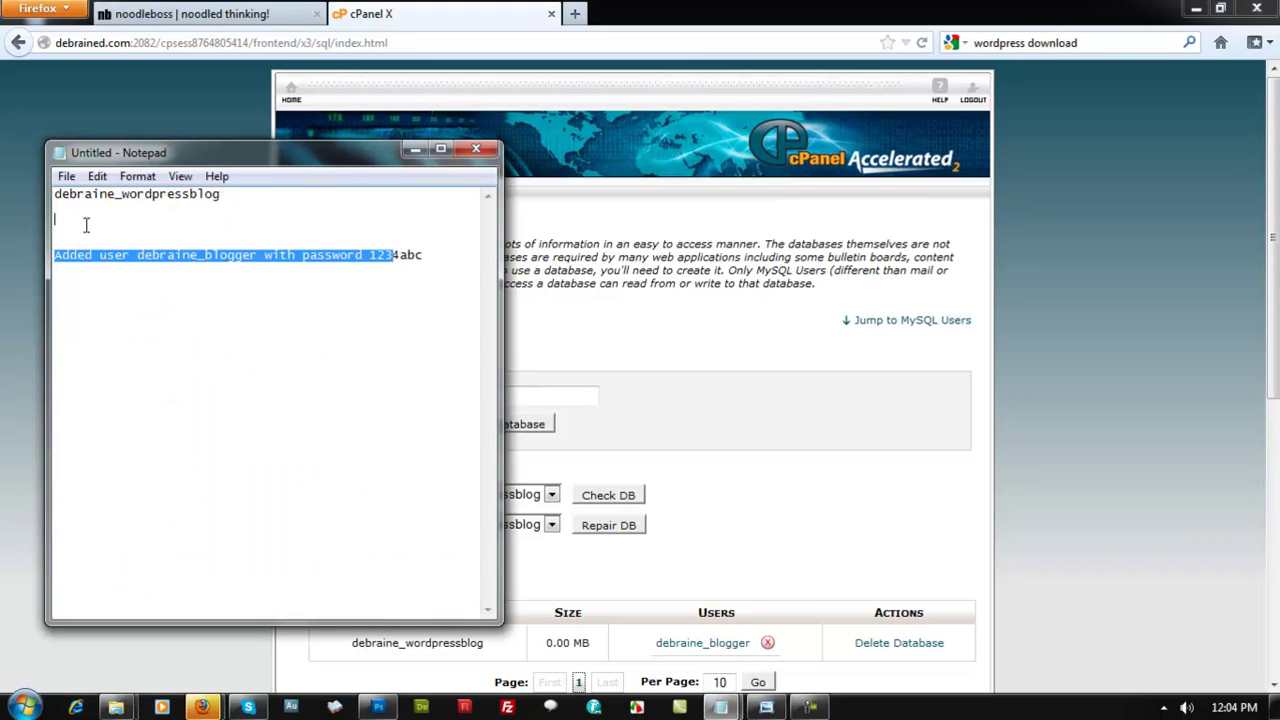
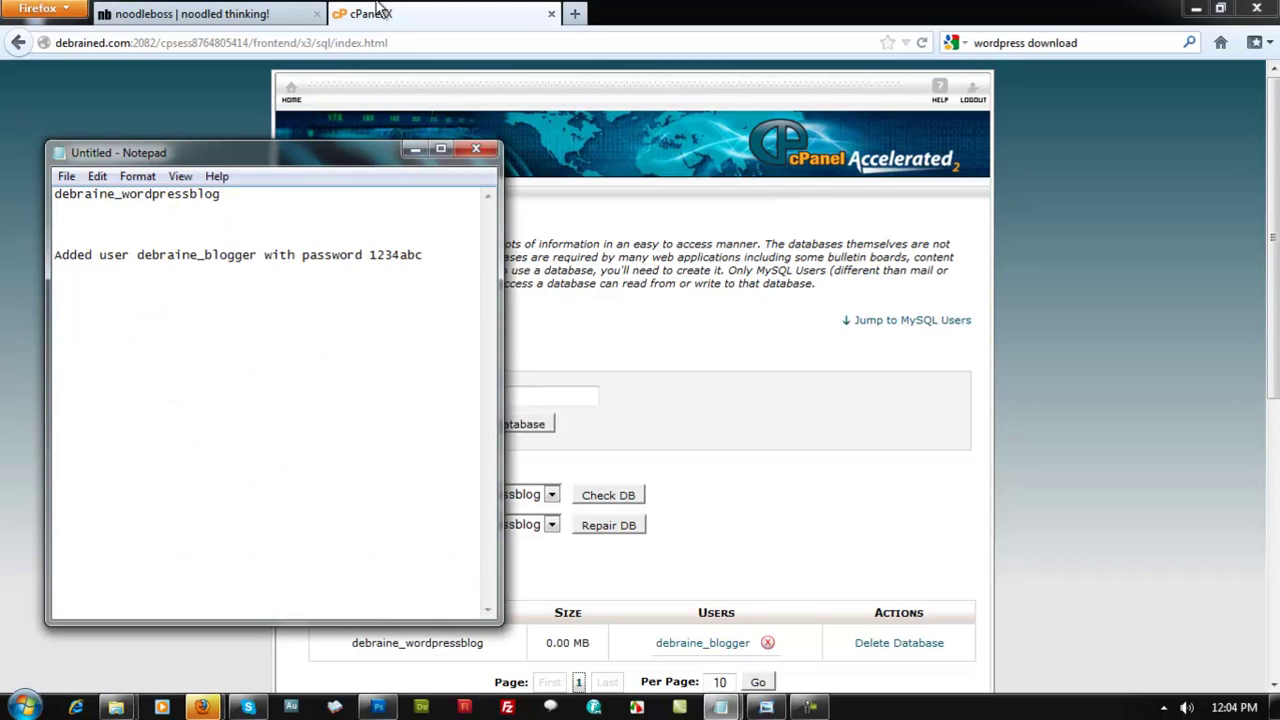
# - Scroll through the MySQL Databases page to check the new blog database and its user
pyautogui.scroll(-9, 194, 330)
pyautogui.scroll(9, 194, 330)
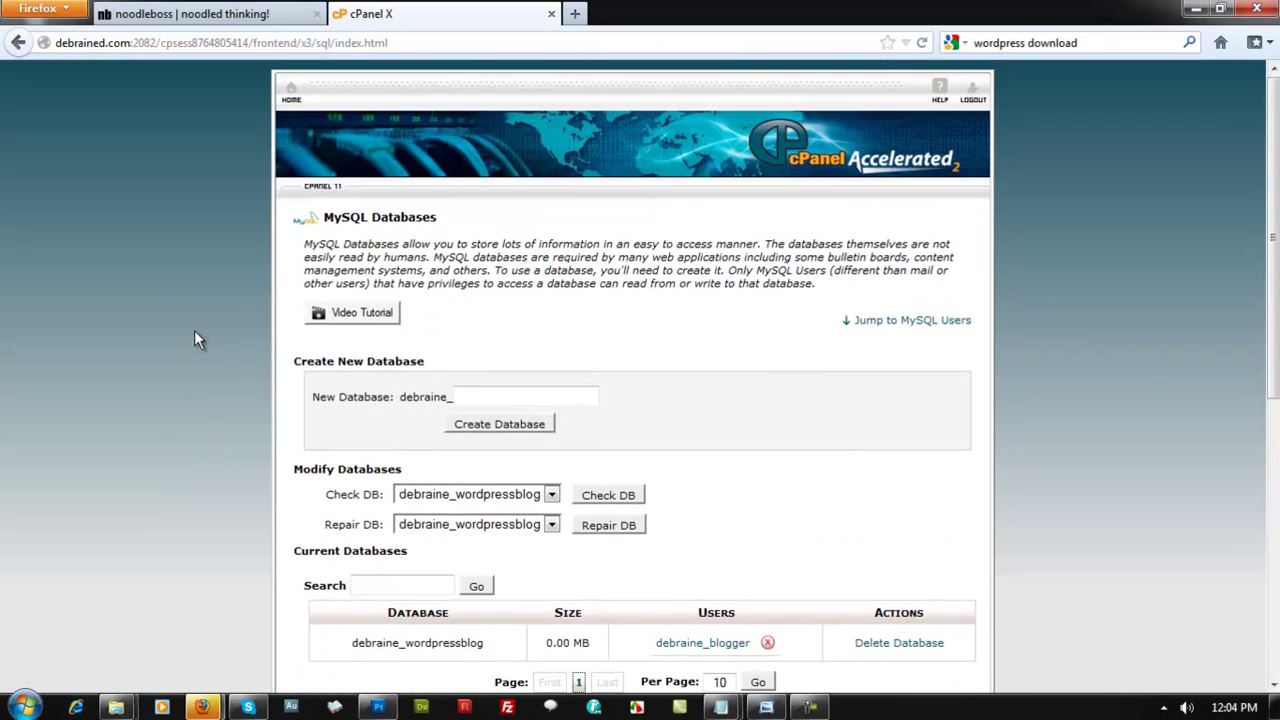
pyautogui.scroll(-9, 196, 340)
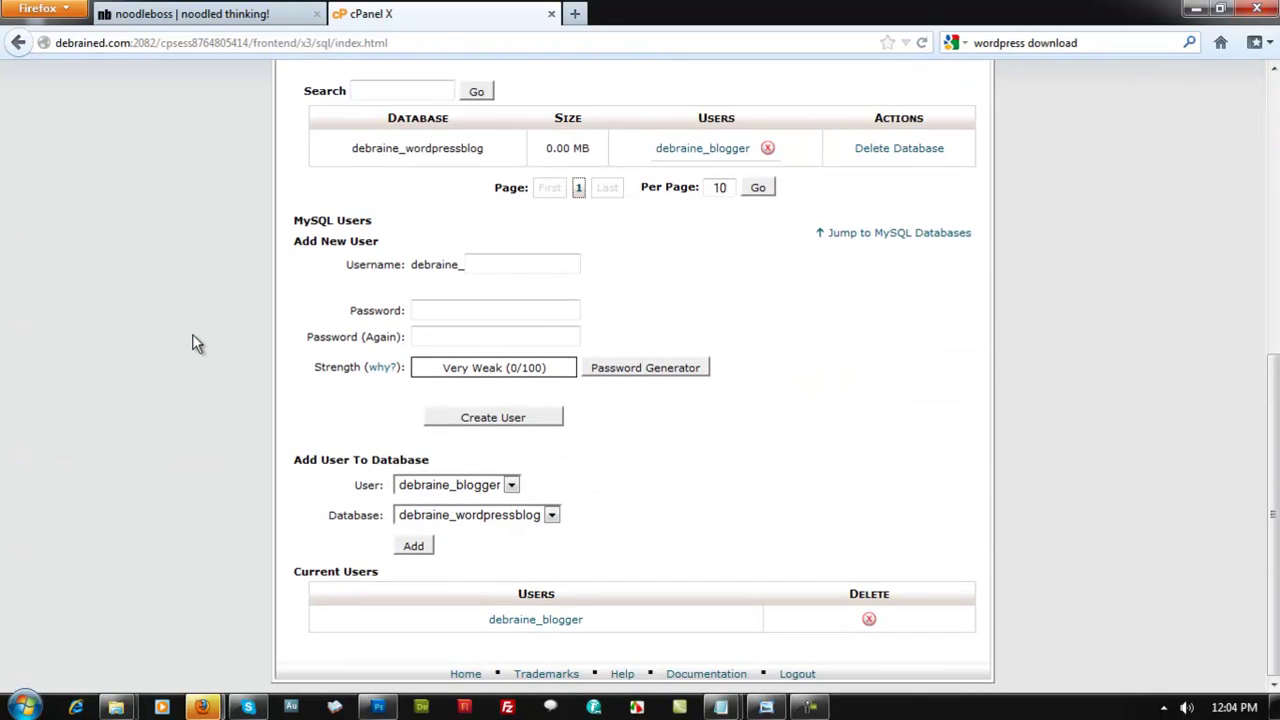
pyautogui.scroll(10, 194, 340)
pyautogui.scroll(-4, 190, 345)
pyautogui.scroll(-6, 168, 370)
pyautogui.scroll(10, 168, 370)
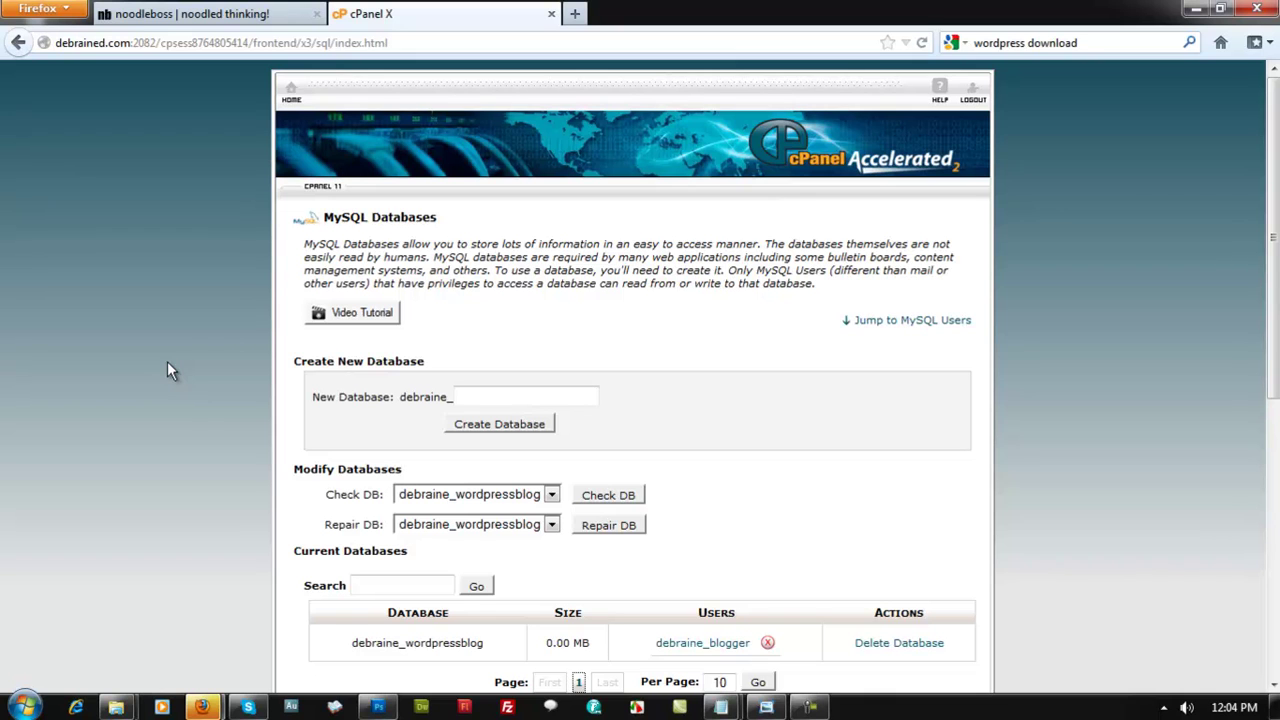
# - Go back to the cPanel home page and launch File Manager from the Files section
pyautogui.click(291, 95)
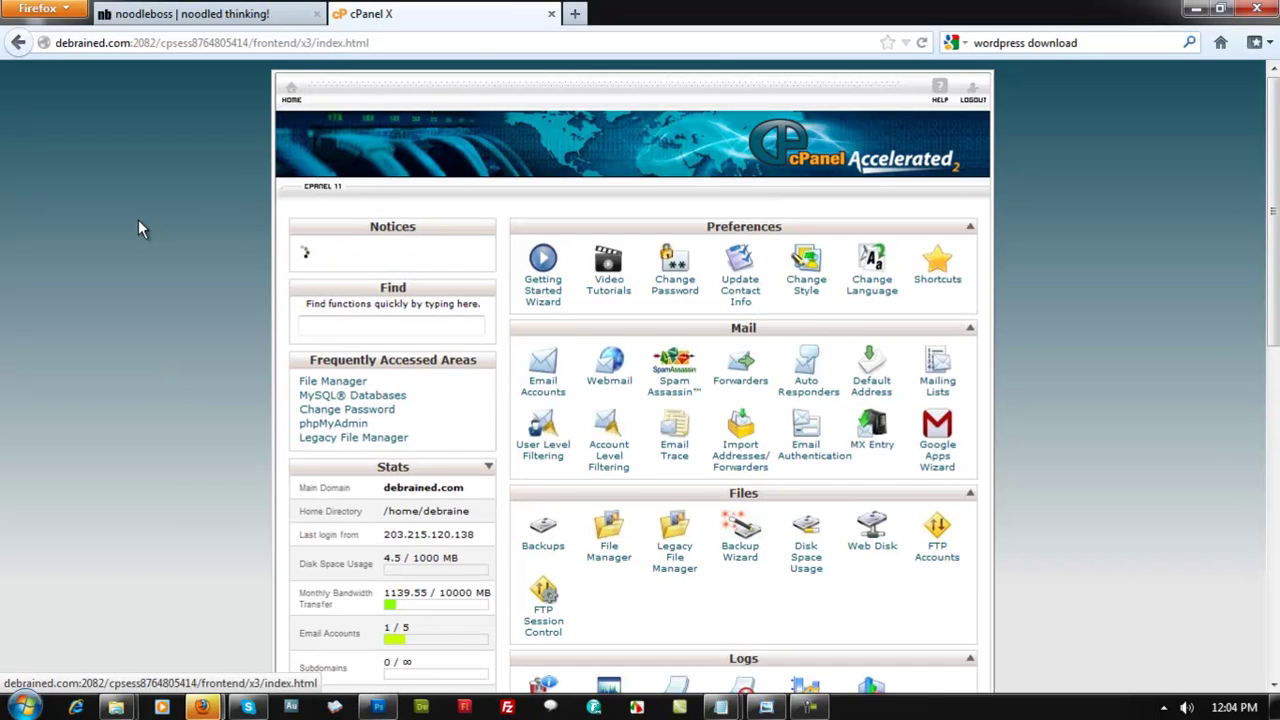
pyautogui.scroll(-10, 130, 237)
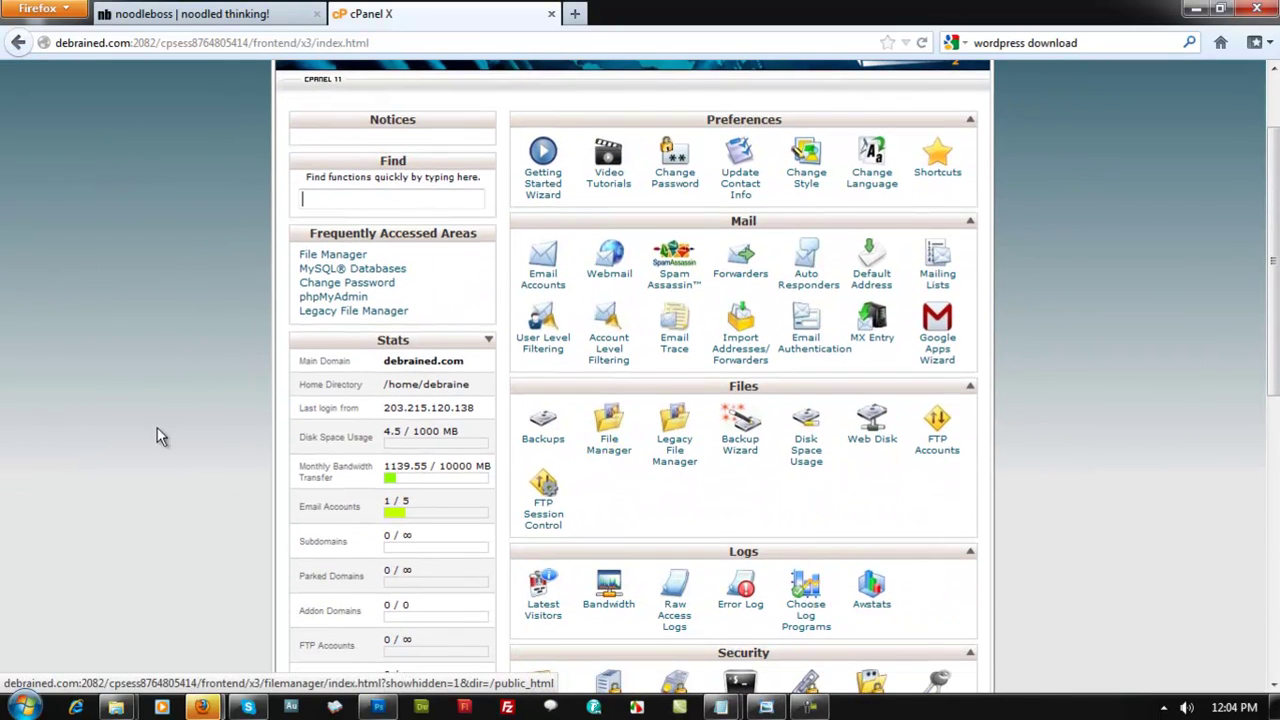
pyautogui.scroll(-3, 155, 437)
pyautogui.scroll(3, 155, 437)
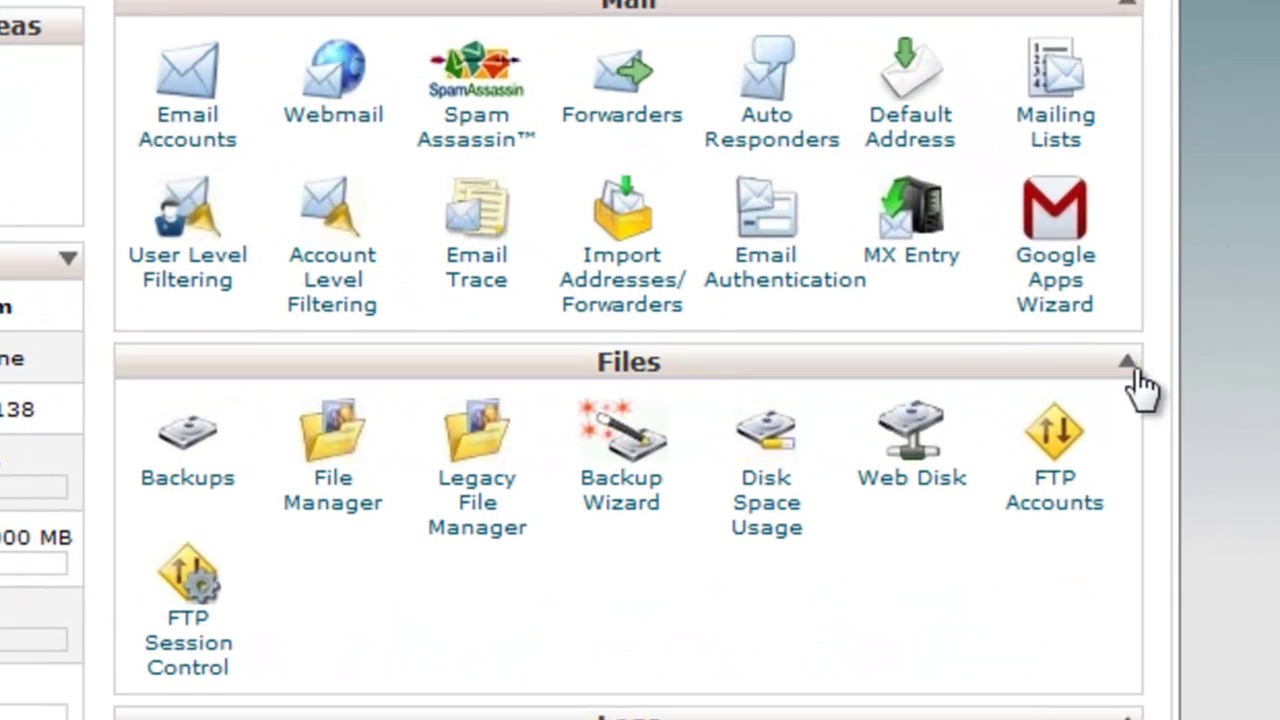
pyautogui.click(1130, 366)
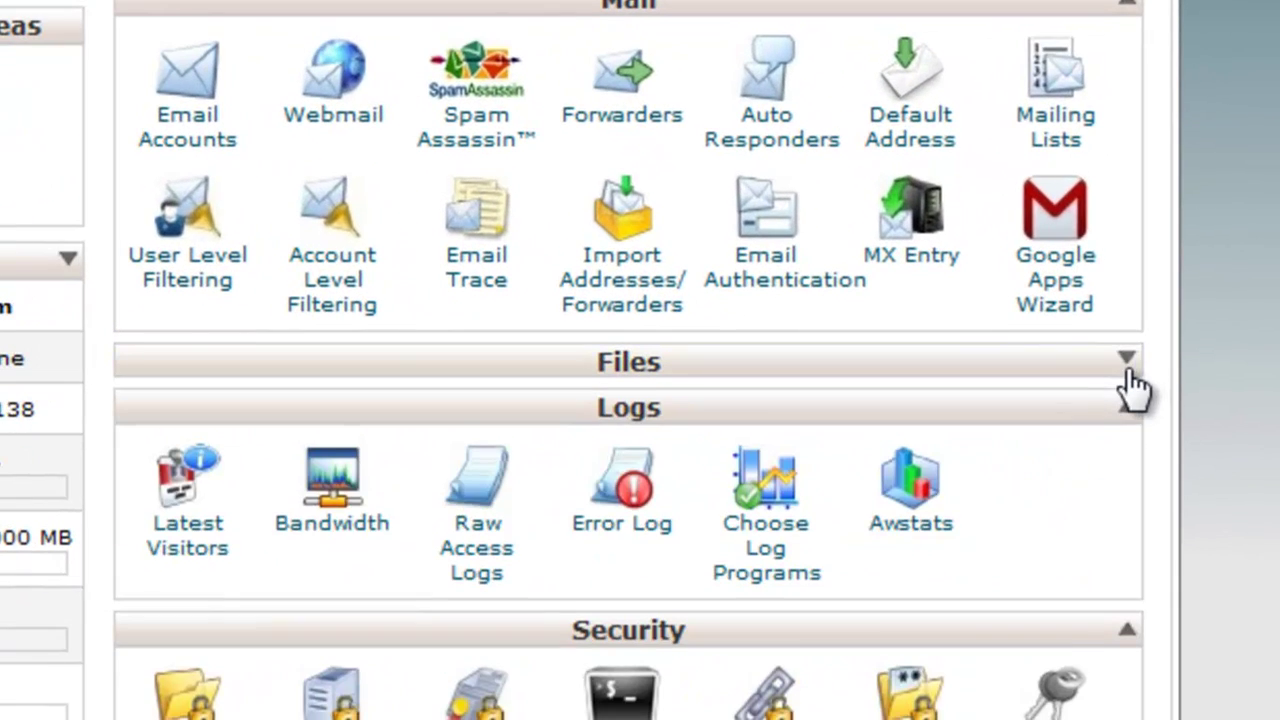
pyautogui.click(1120, 366)
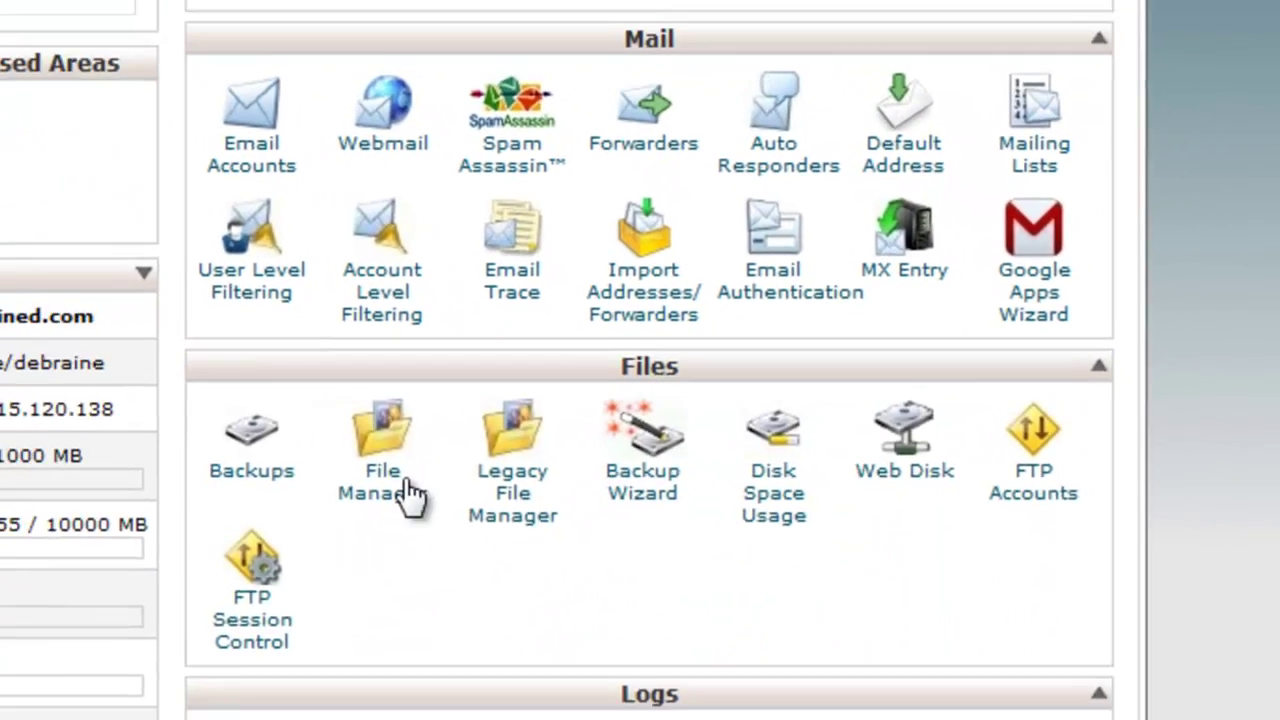
pyautogui.click(333, 455)
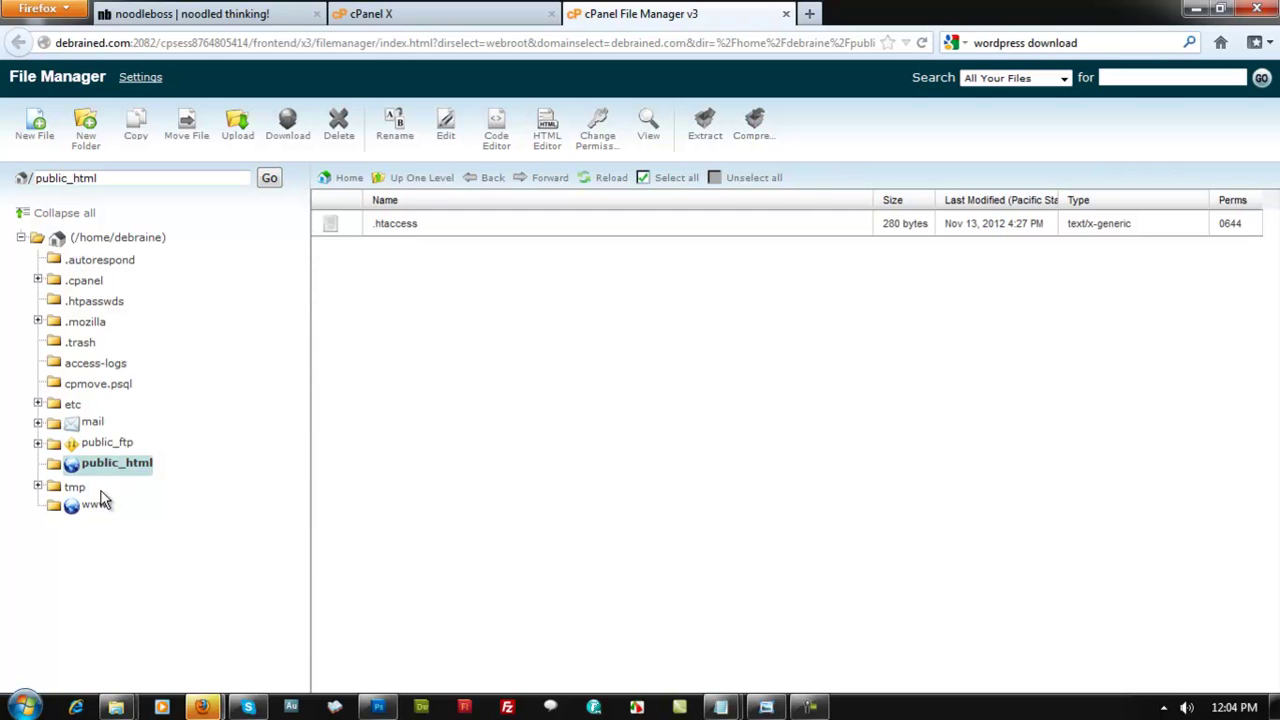
# - Load debrained.com in a new tab and confirm it shows an empty 'Index of /'
pyautogui.click(809, 13)
pyautogui.write('debiraine')
pyautogui.press('BackSpace')
pyautogui.press('BackSpace')
pyautogui.press('BackSpace')
pyautogui.press('BackSpace')
pyautogui.press('BackSpace')
pyautogui.press('BackSpace')
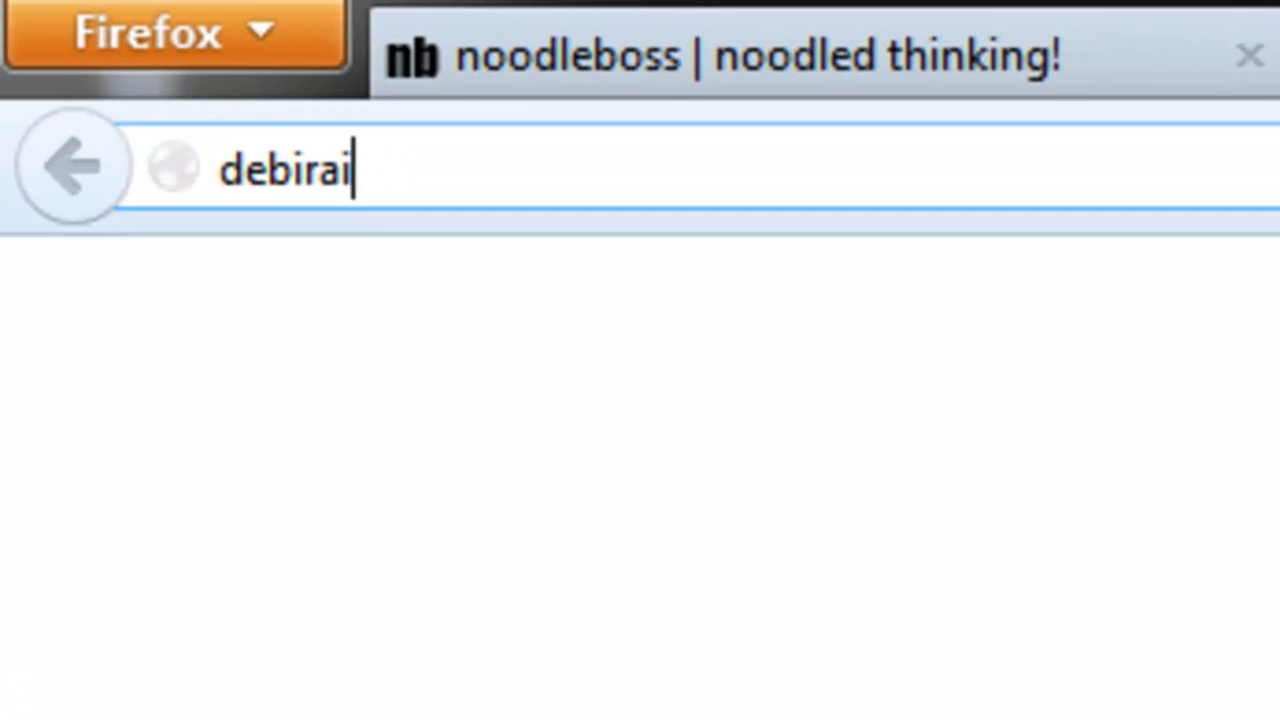
pyautogui.write('ra')
pyautogui.press('Return')
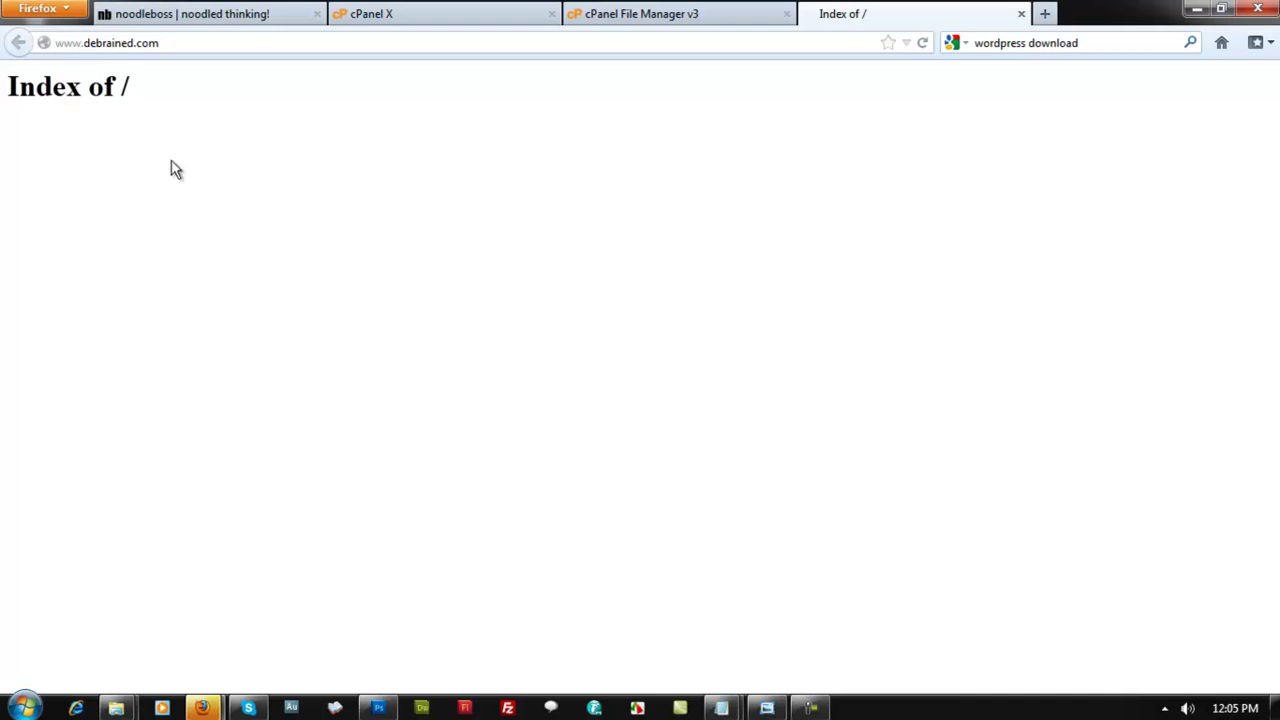
pyautogui.moveTo(174, 98); pyautogui.dragTo(10, 88)
pyautogui.click(555, 254)
# - In File Manager's public_html, bring up the Upload page
pyautogui.click(620, 12)
pyautogui.click(414, 240)
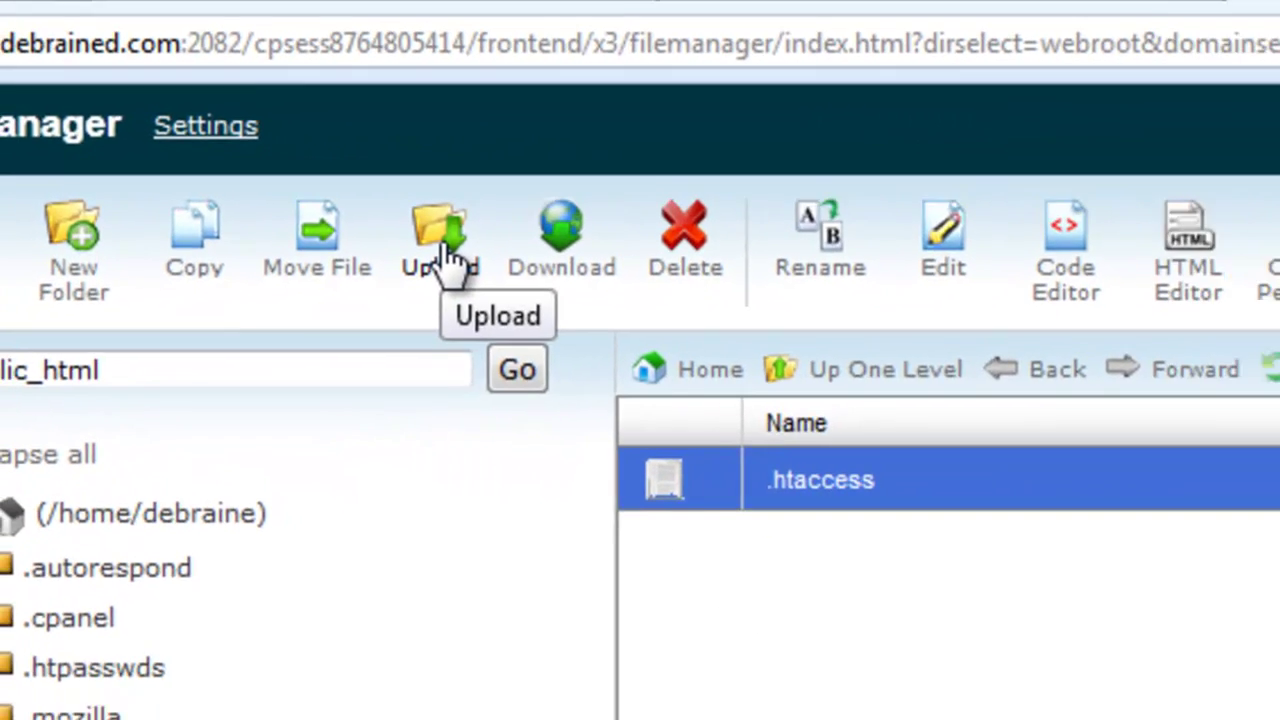
pyautogui.click(447, 262)
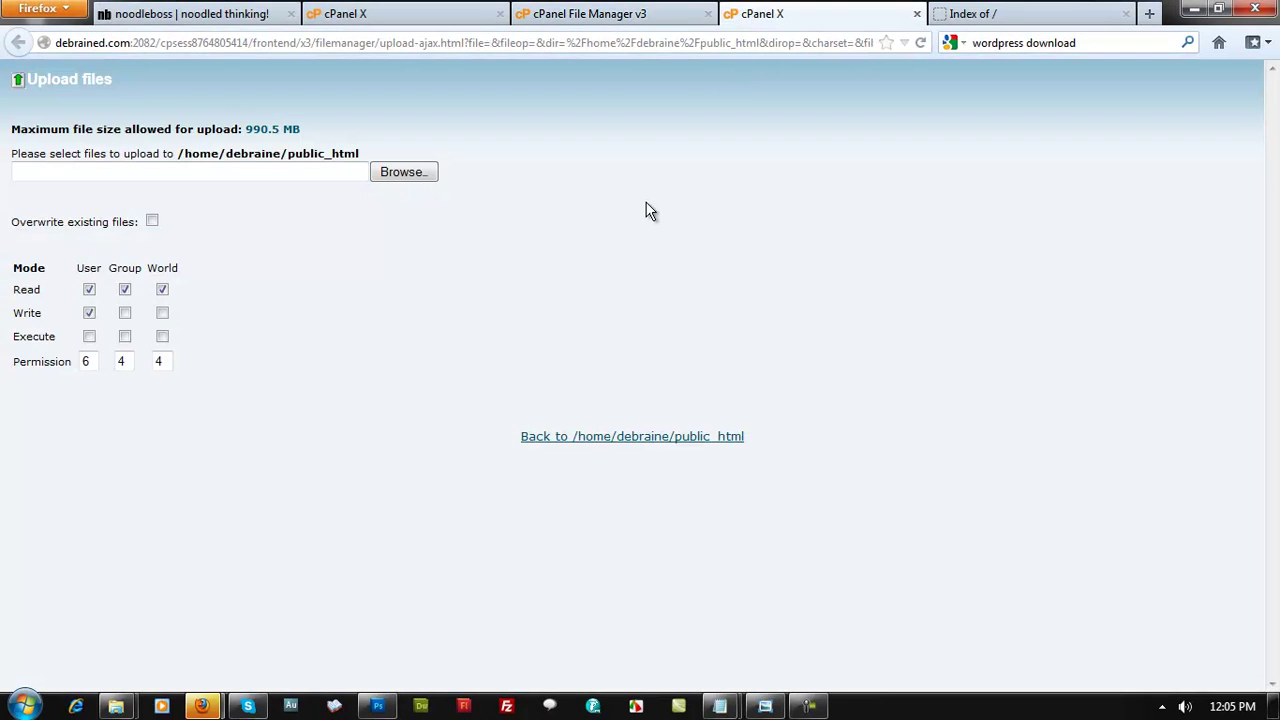
# - Copy wordpress-3.5.zip from Firefox's Downloads list onto the desktop
pyautogui.click(398, 180)
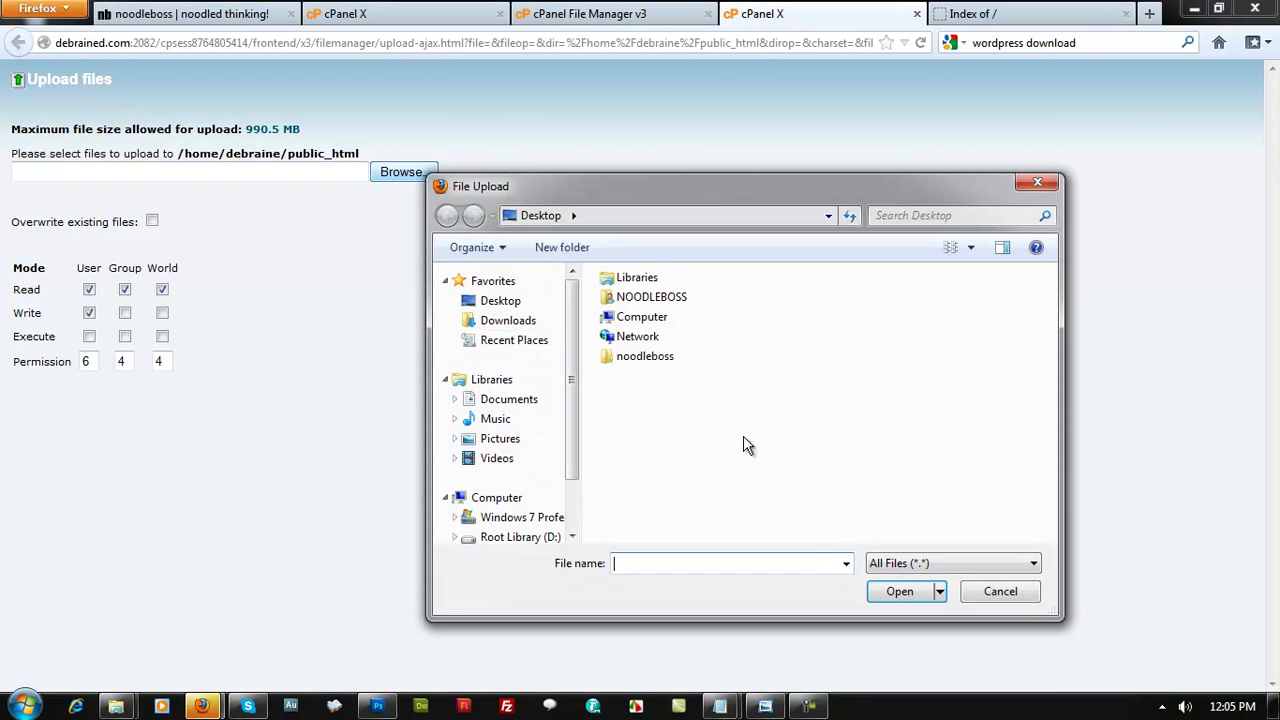
pyautogui.click(1000, 592)
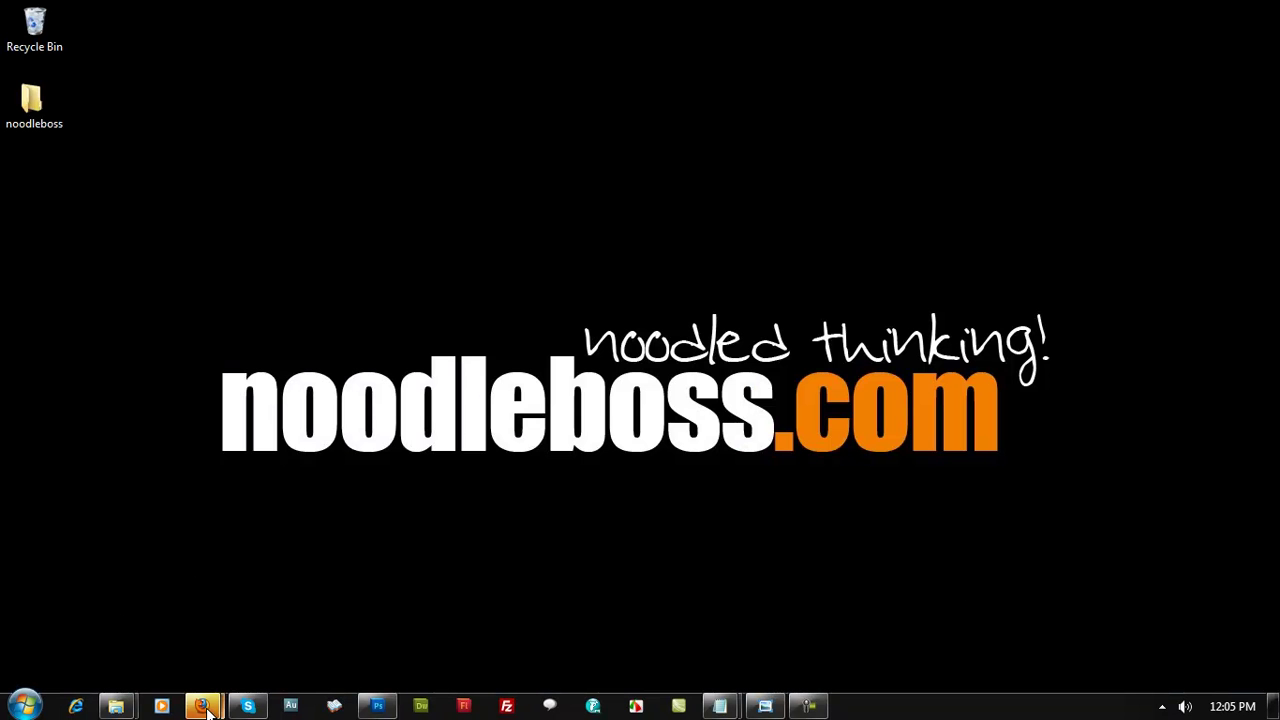
pyautogui.moveTo(205, 708)
pyautogui.click(284, 608)
pyautogui.moveTo(884, 398); pyautogui.dragTo(100, 195)
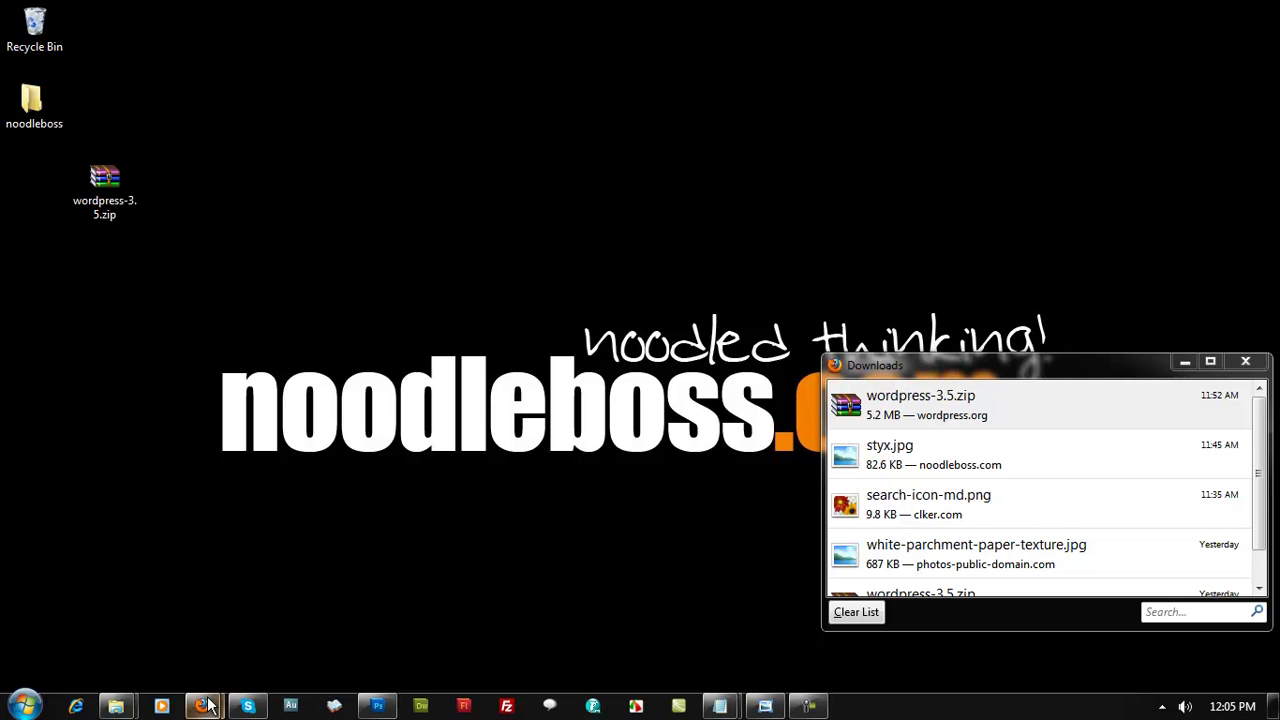
pyautogui.moveTo(203, 708)
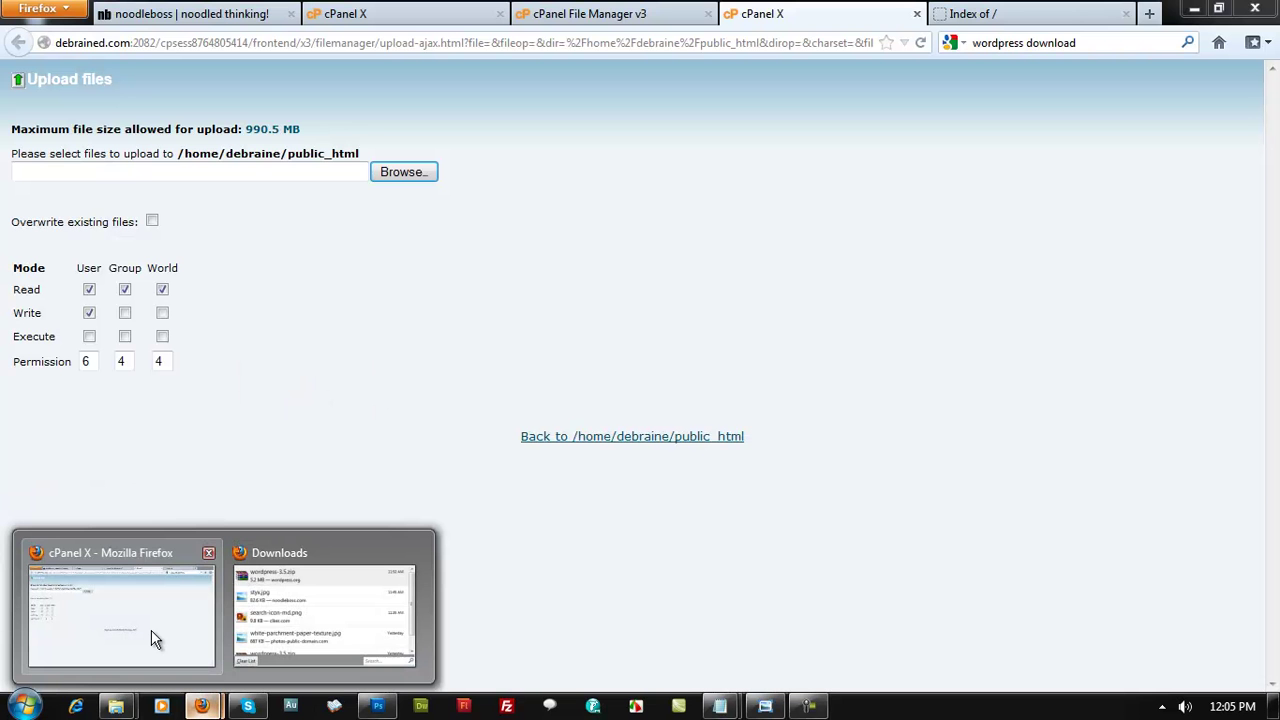
pyautogui.click(151, 630)
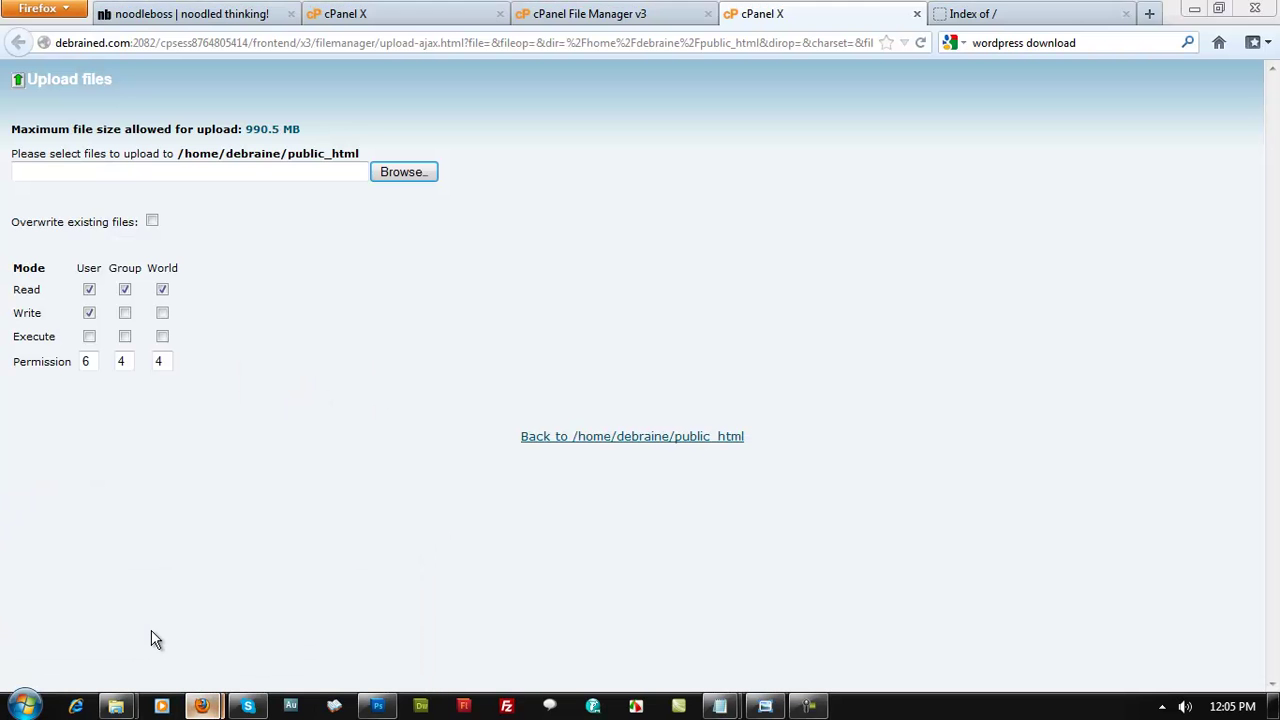
# - Upload wordpress-3.5.zip to public_html, then minimise Firefox to show the desktop
pyautogui.click(402, 175)
pyautogui.doubleClick(655, 378)
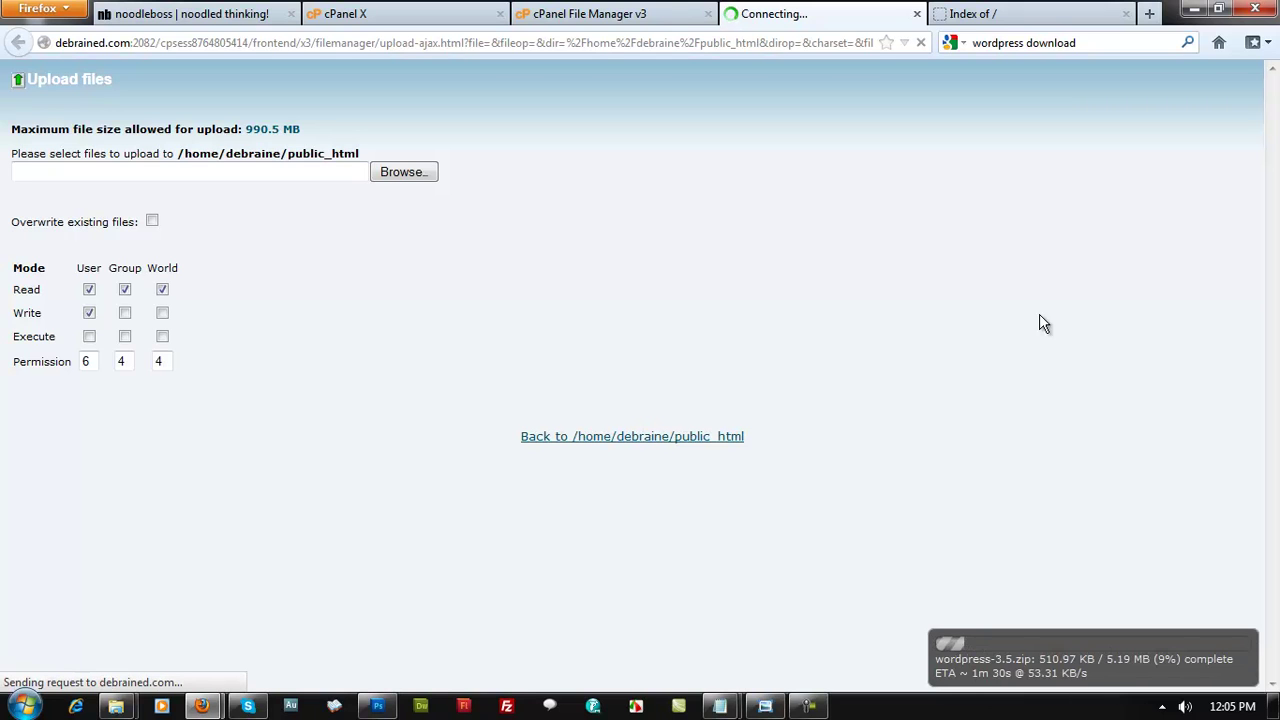
pyautogui.click(1190, 10)
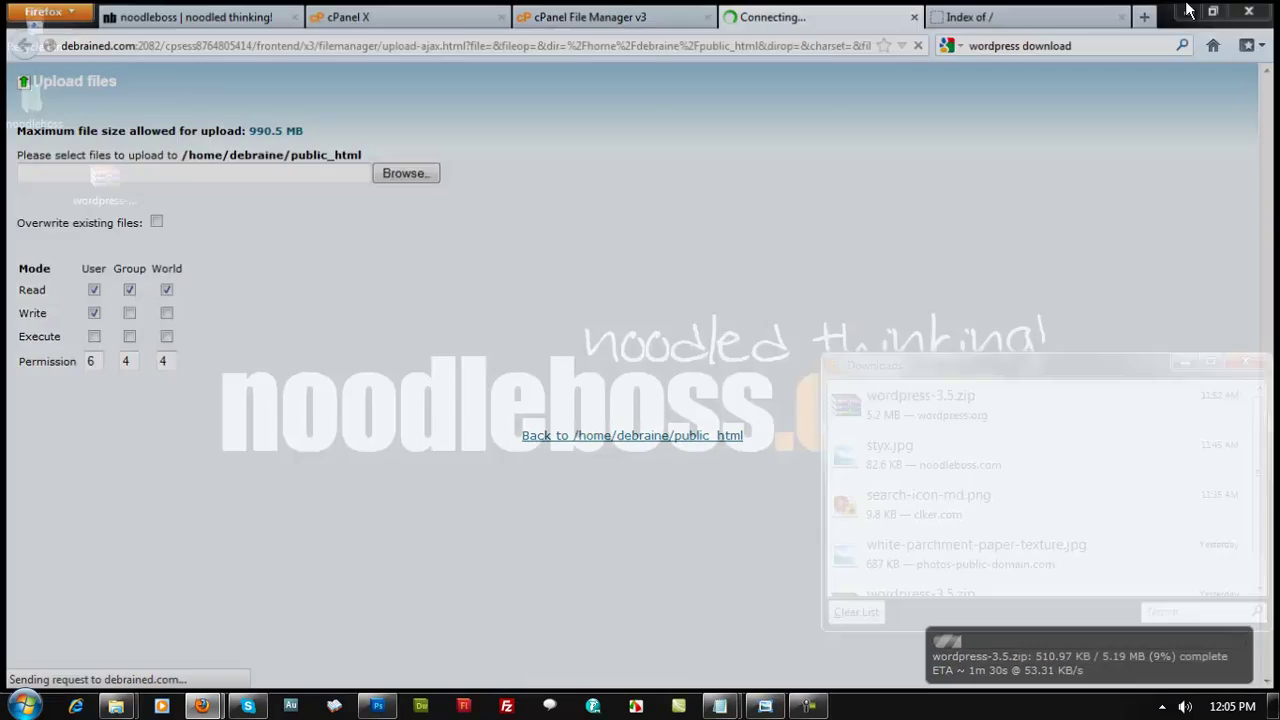
pyautogui.moveTo(47, 190); pyautogui.dragTo(47, 192)
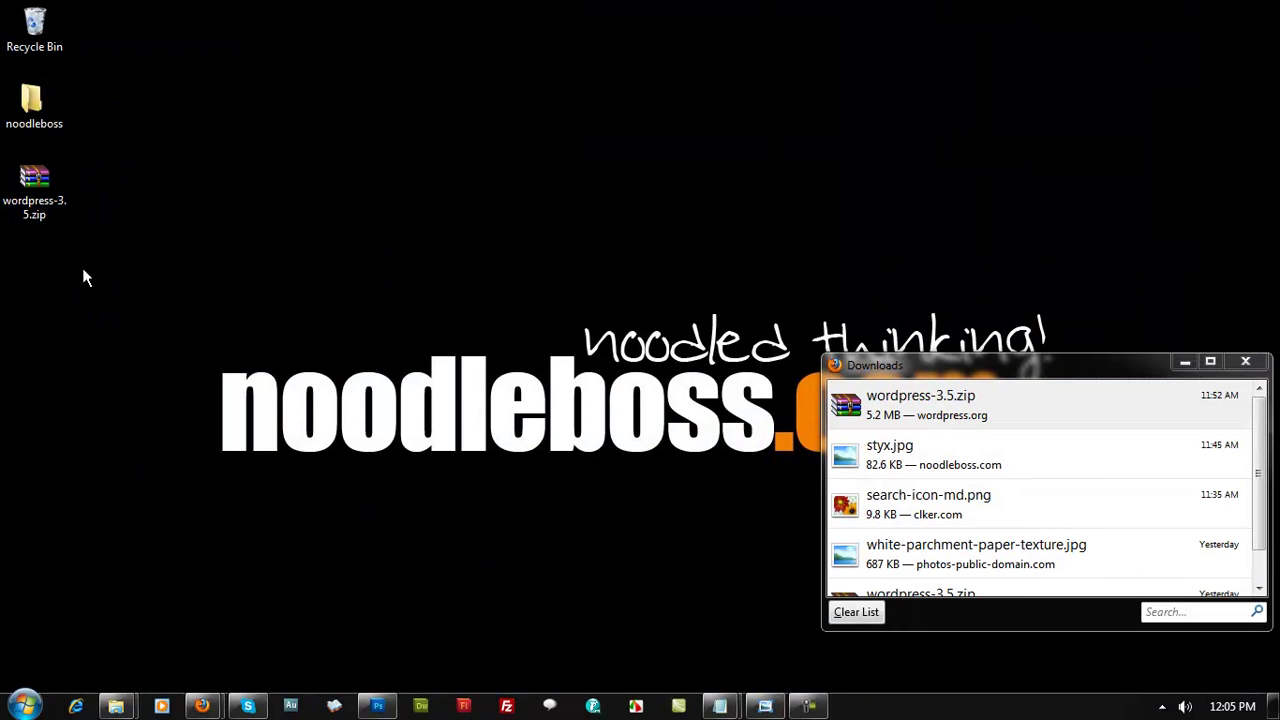
# - Make a new desktop folder named 'wordpress' and Extract Here wordpress-3.5.zip into it
pyautogui.rightClick(83, 262)
pyautogui.moveTo(292, 463)
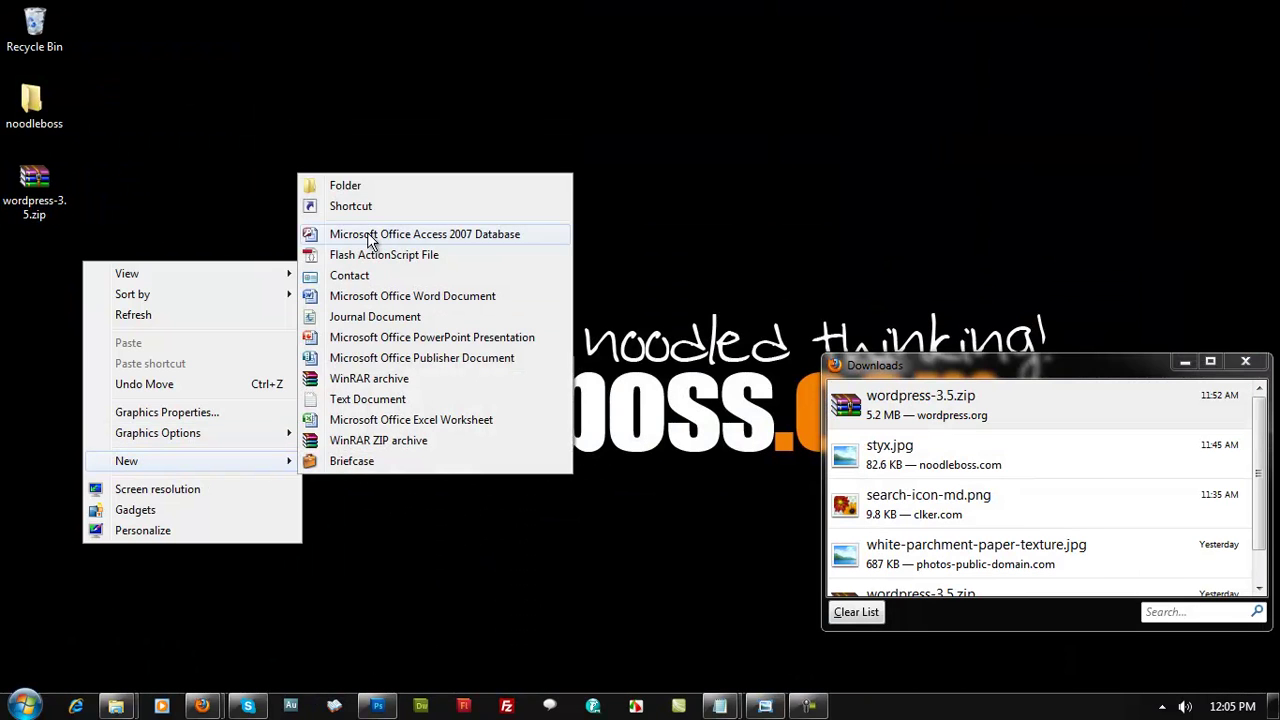
pyautogui.click(383, 186)
pyautogui.write('wordpress')
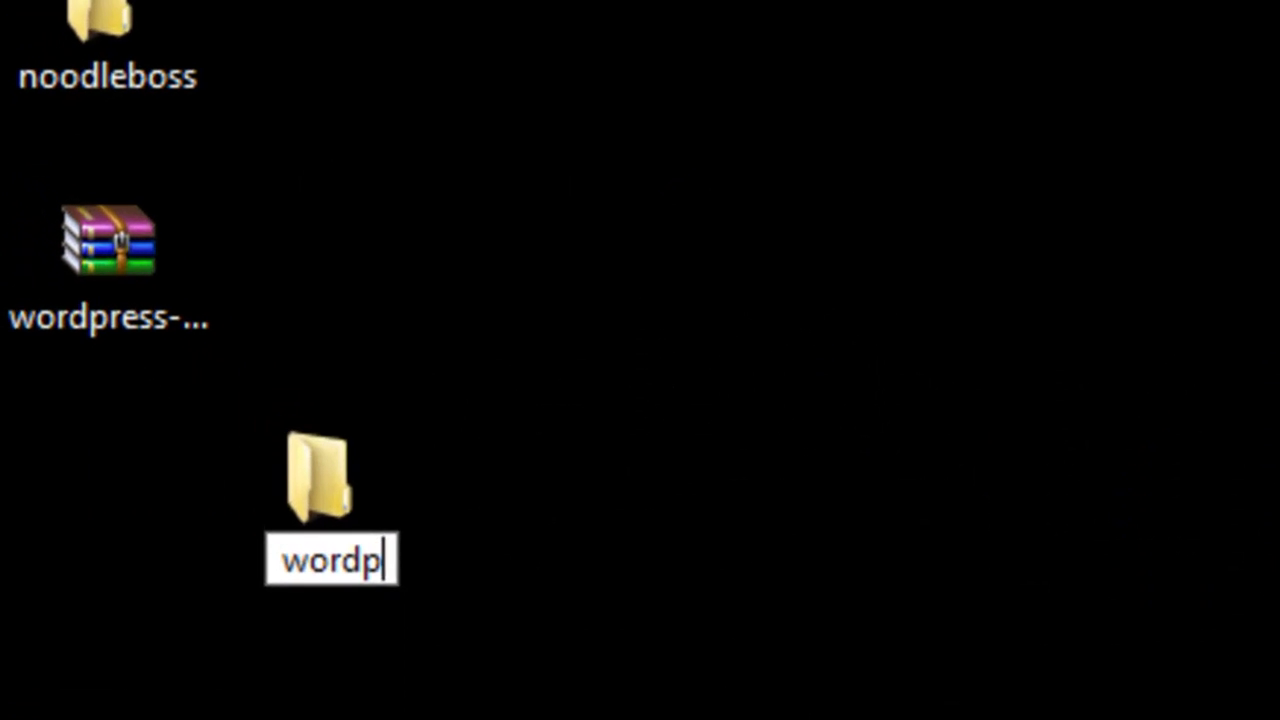
pyautogui.press('Return')
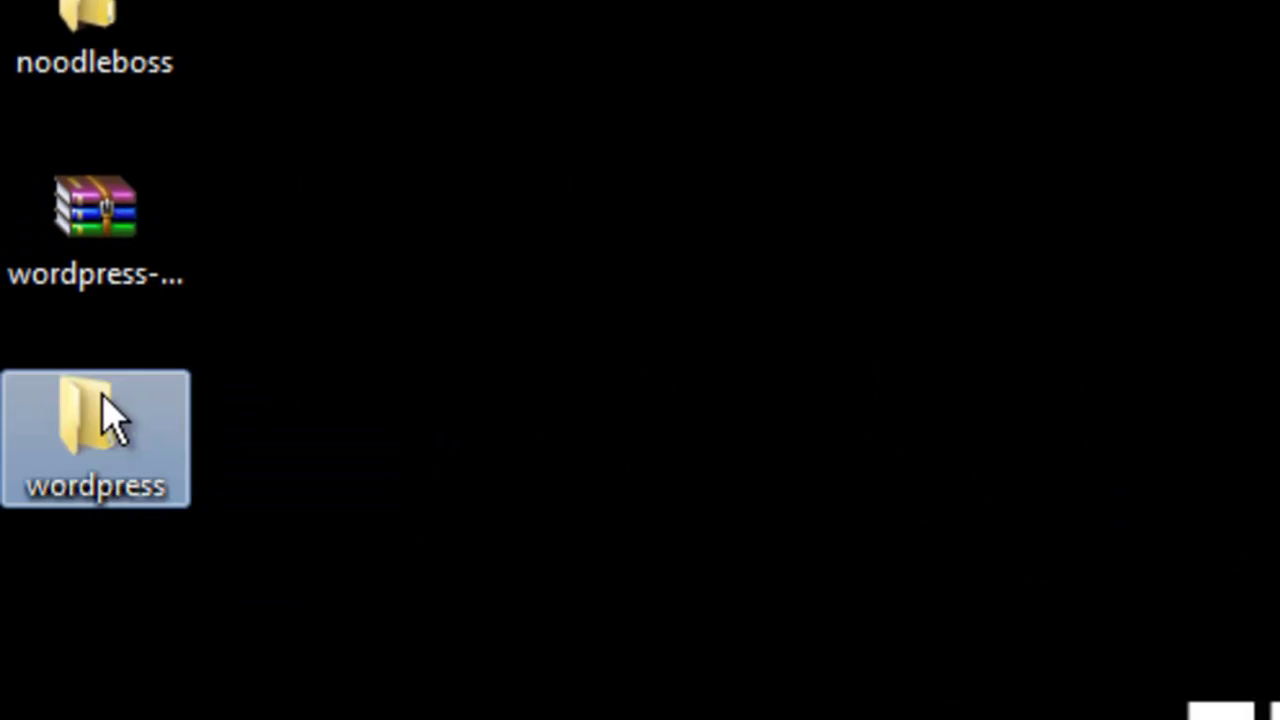
pyautogui.moveTo(159, 299); pyautogui.dragTo(127, 549)
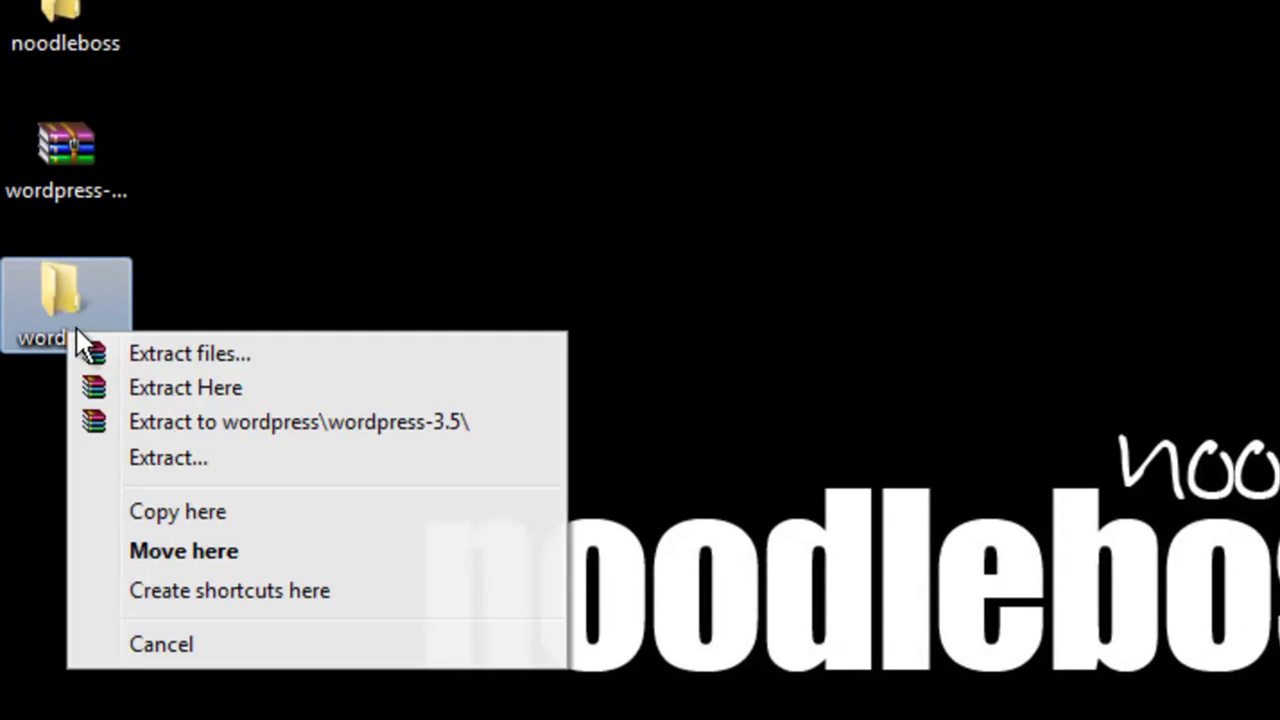
pyautogui.click(163, 390)
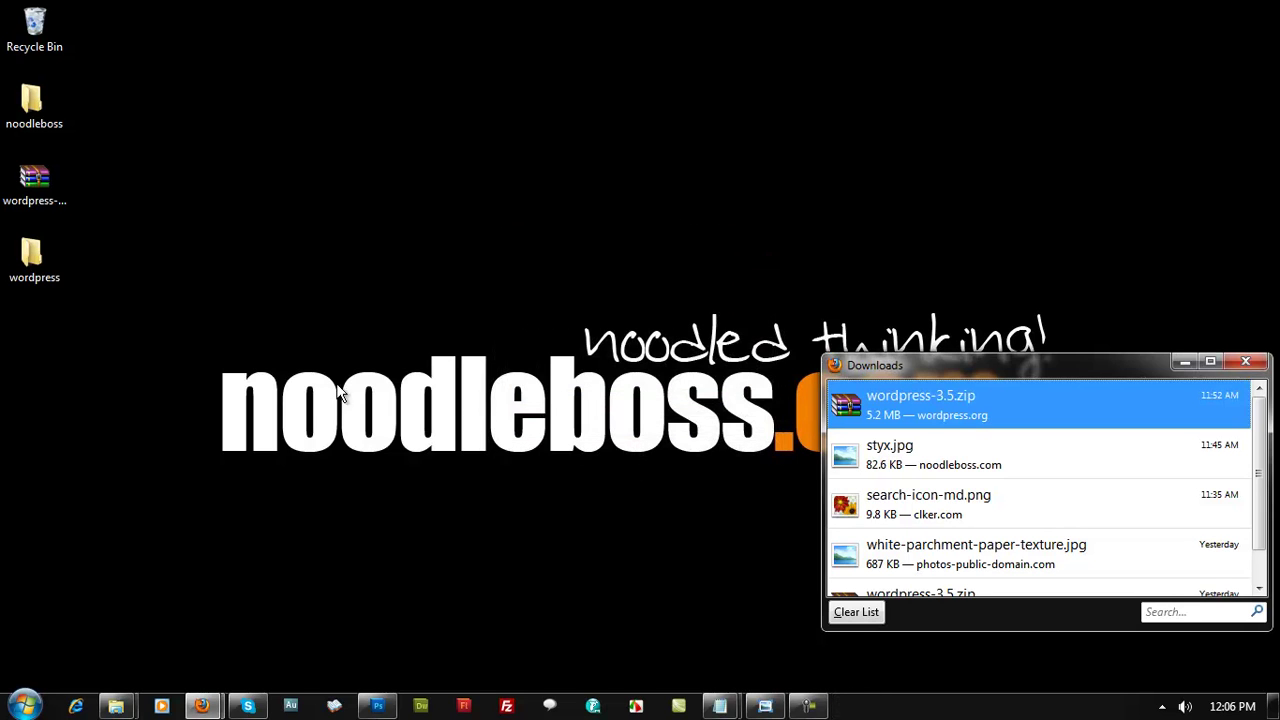
# - Open the desktop wordpress folder and its inner wordpress subfolder, then close the window
pyautogui.doubleClick(33, 258)
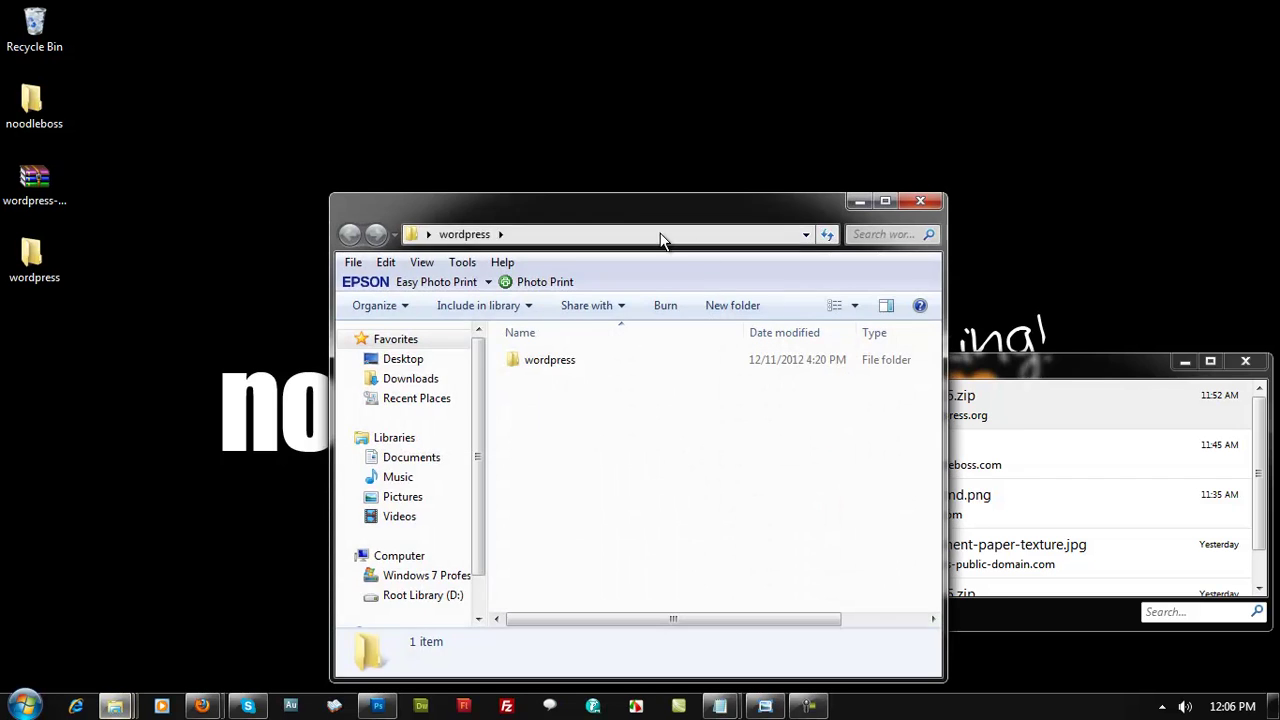
pyautogui.moveTo(698, 175); pyautogui.dragTo(704, 170)
pyautogui.doubleClick(632, 319)
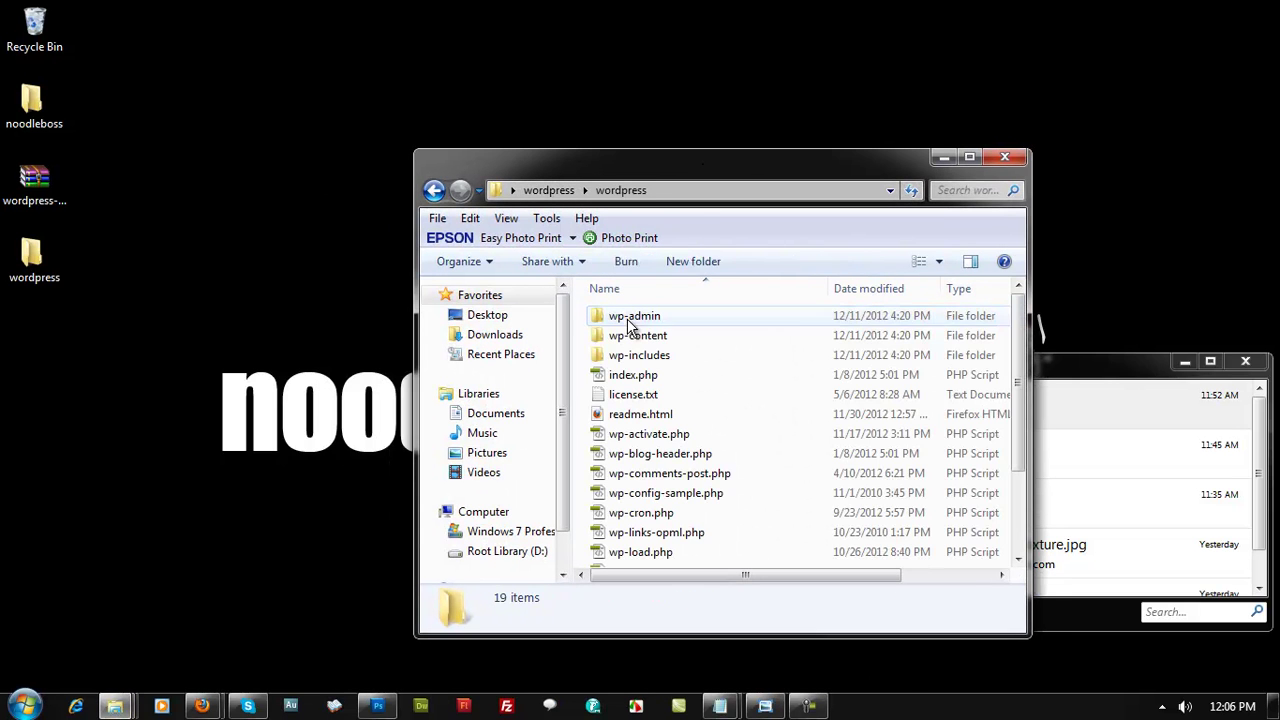
pyautogui.moveTo(418, 157); pyautogui.dragTo(262, 99)
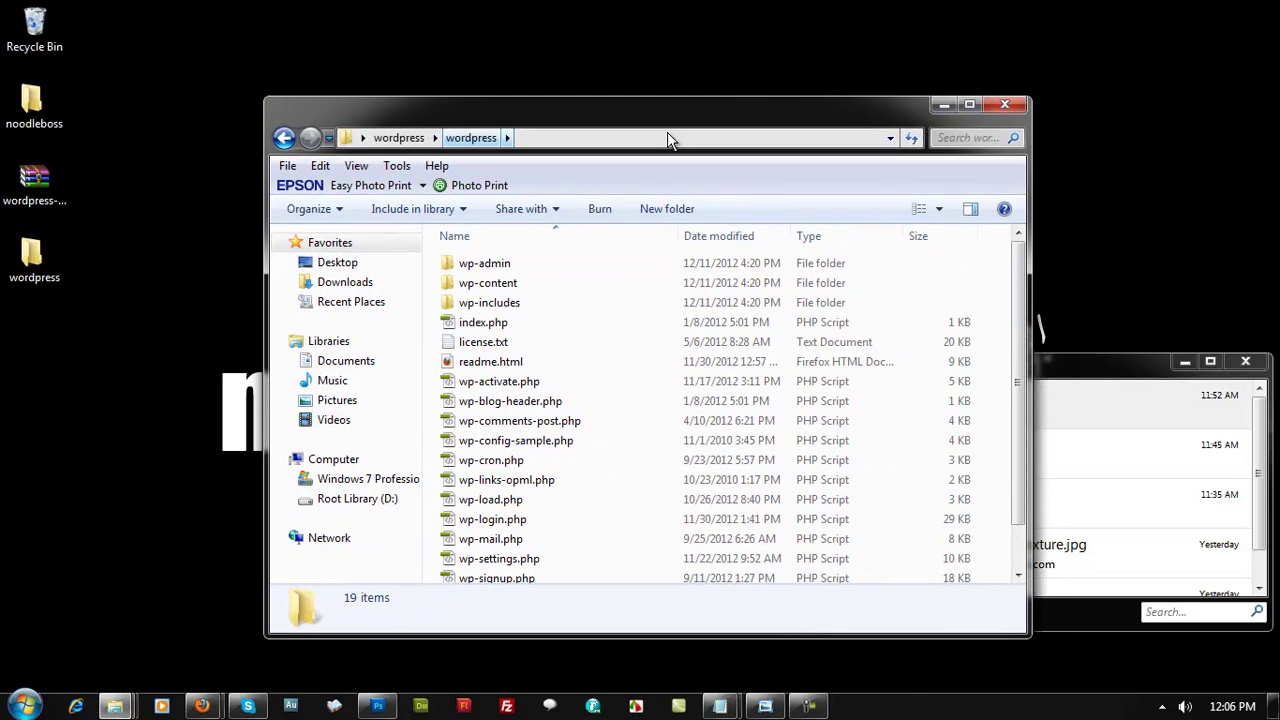
pyautogui.click(1009, 106)
# - Copy wp-config-sample.php from the inner wordpress folder onto the desktop
pyautogui.click(8, 262)
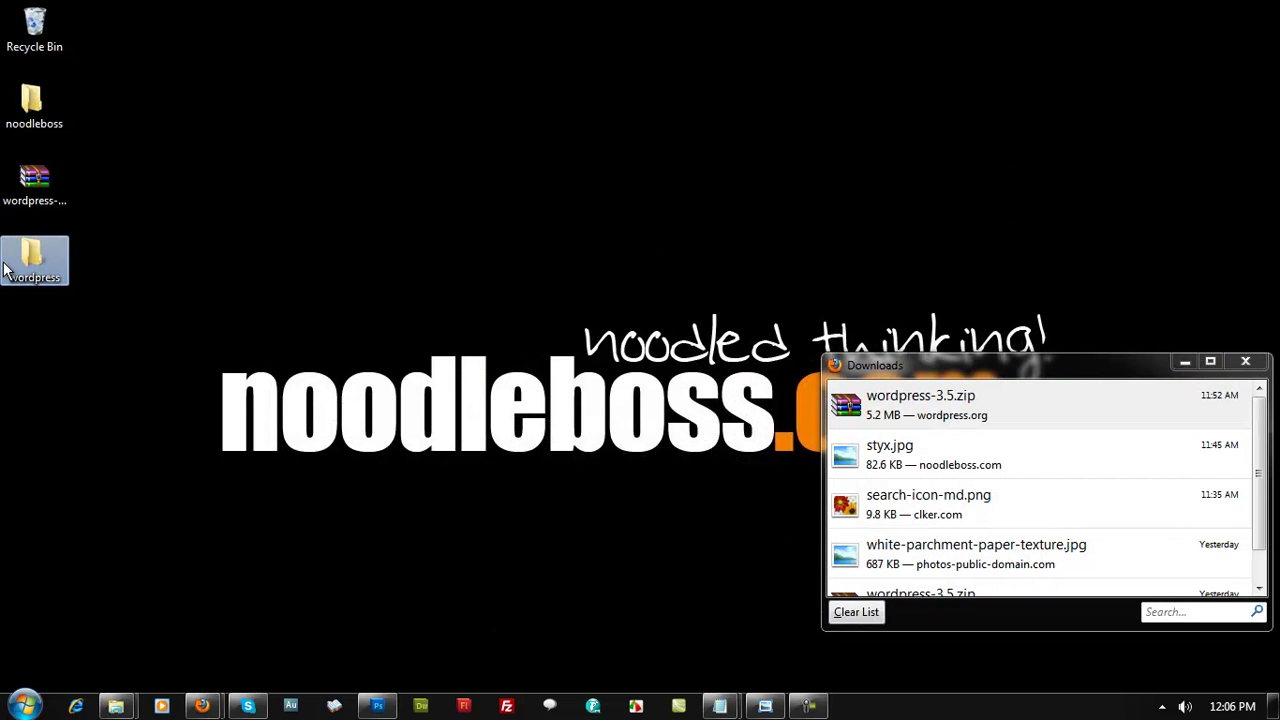
pyautogui.doubleClick(30, 262)
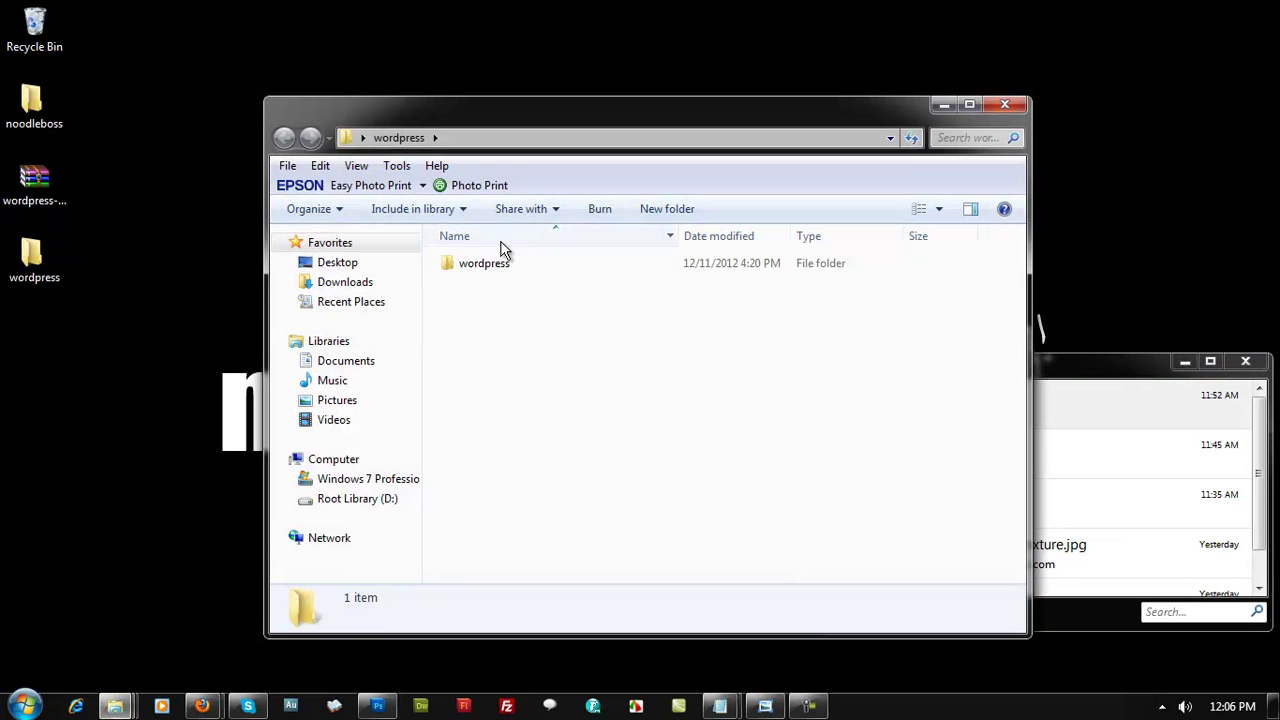
pyautogui.doubleClick(480, 263)
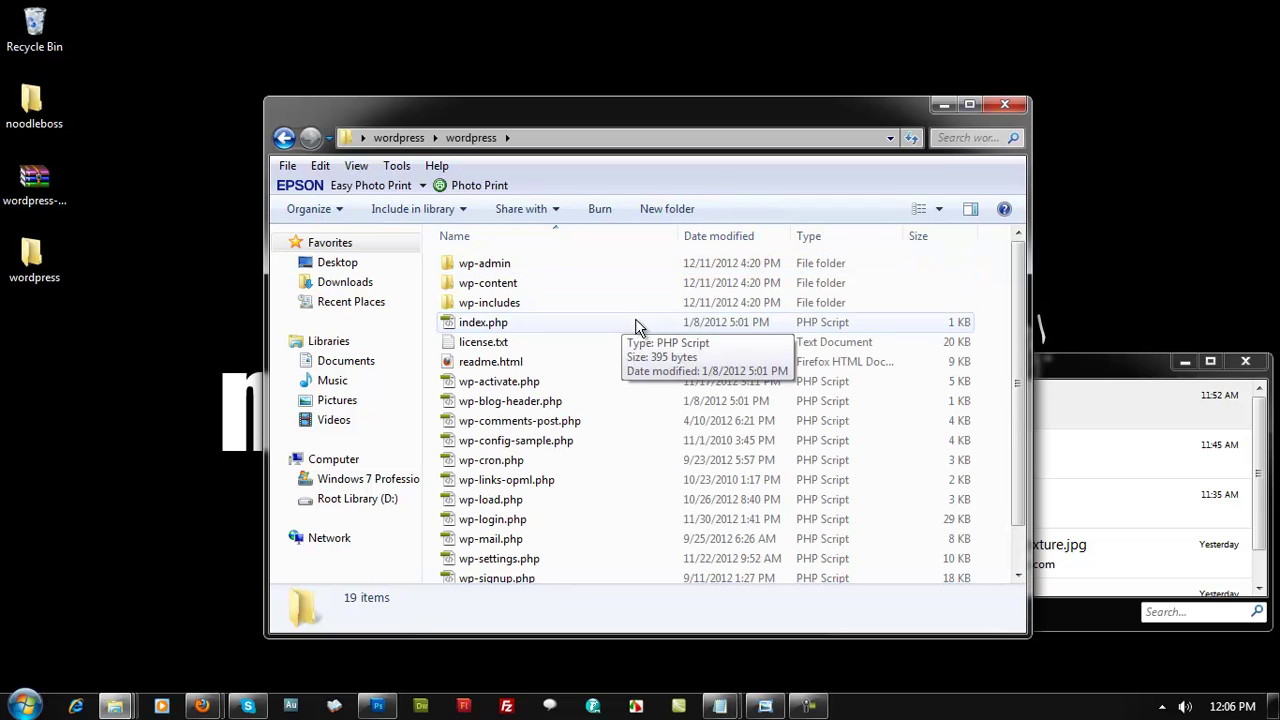
pyautogui.scroll(-1, 650, 330)
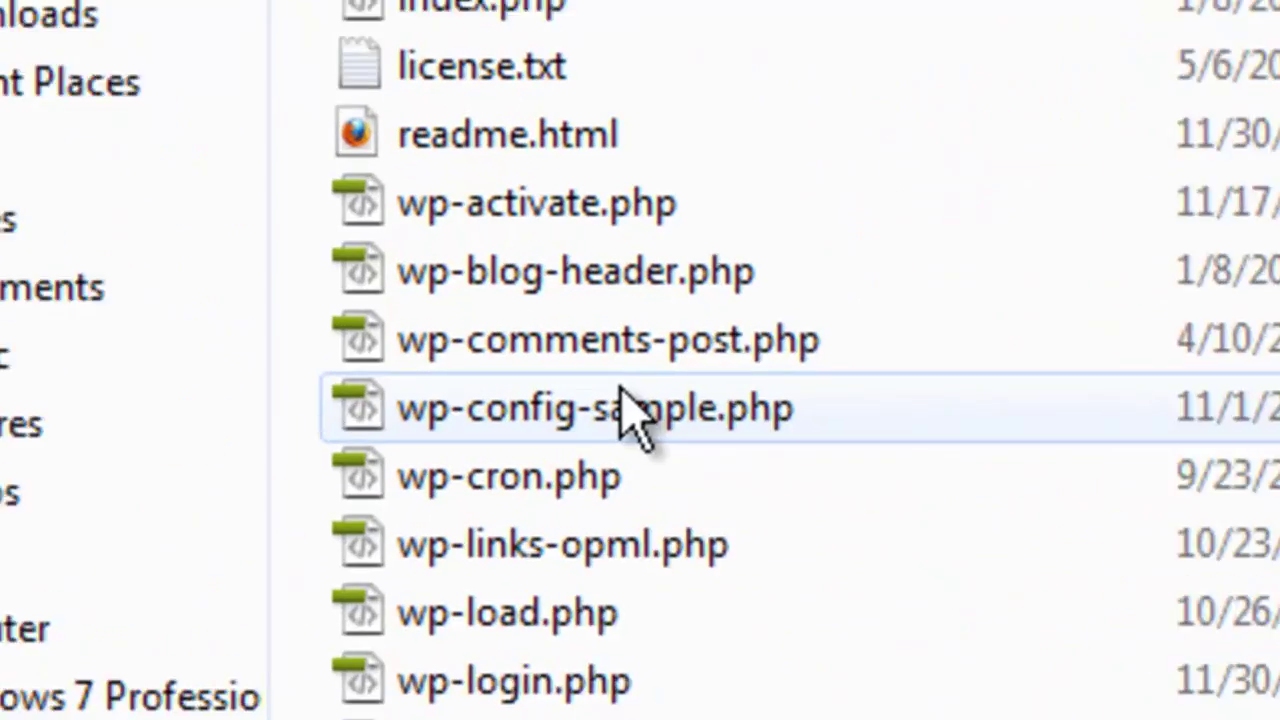
pyautogui.click(520, 395)
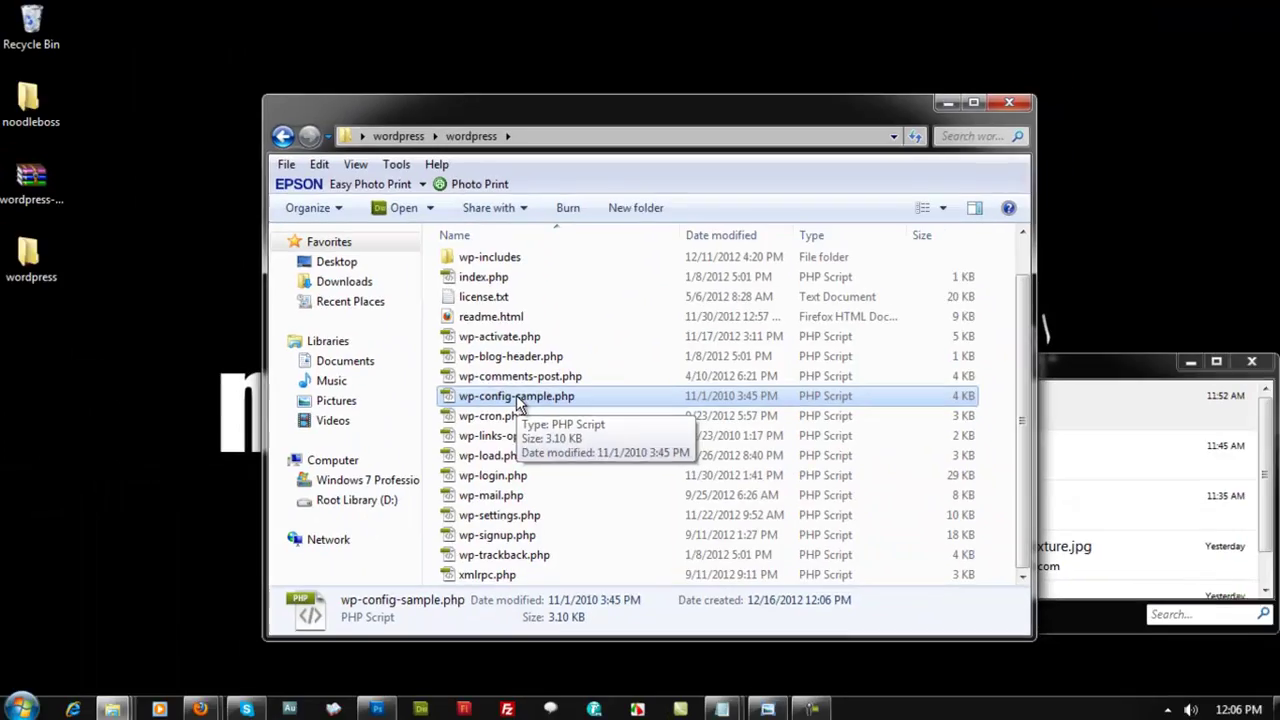
pyautogui.moveTo(625, 430); pyautogui.dragTo(72, 470)
pyautogui.moveTo(387, 410); pyautogui.dragTo(130, 400)
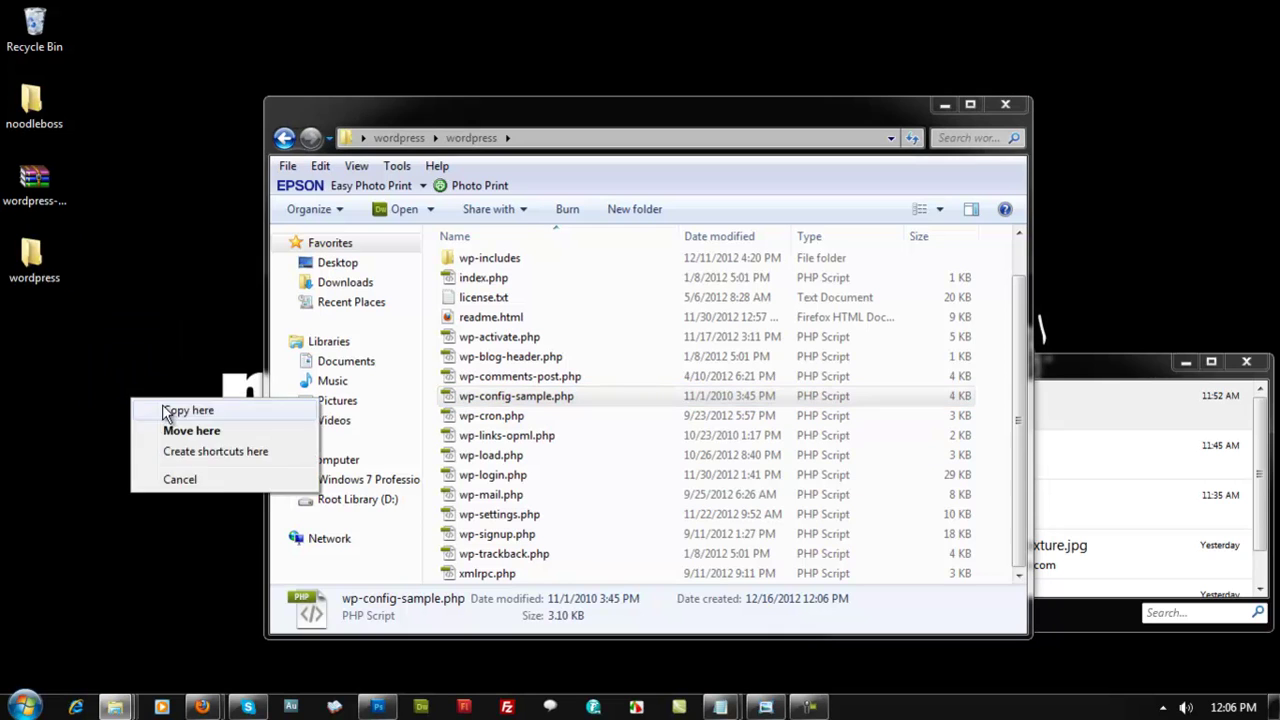
pyautogui.click(165, 410)
pyautogui.click(944, 104)
pyautogui.click(138, 322)
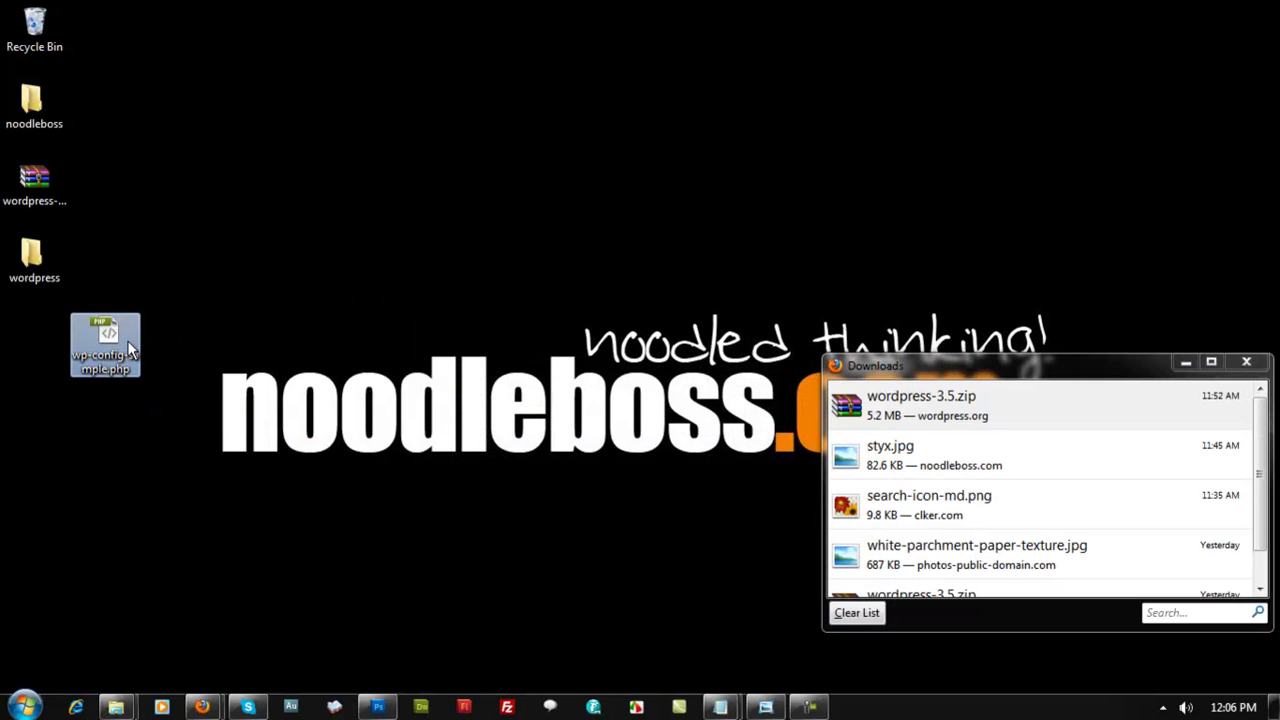
# - Launch Notepad from Run and open wp-config-sample.php in it, maximised
pyautogui.moveTo(198, 302); pyautogui.dragTo(420, 167)
pyautogui.press('super+r')
pyautogui.write('notepad')
pyautogui.press('Return')
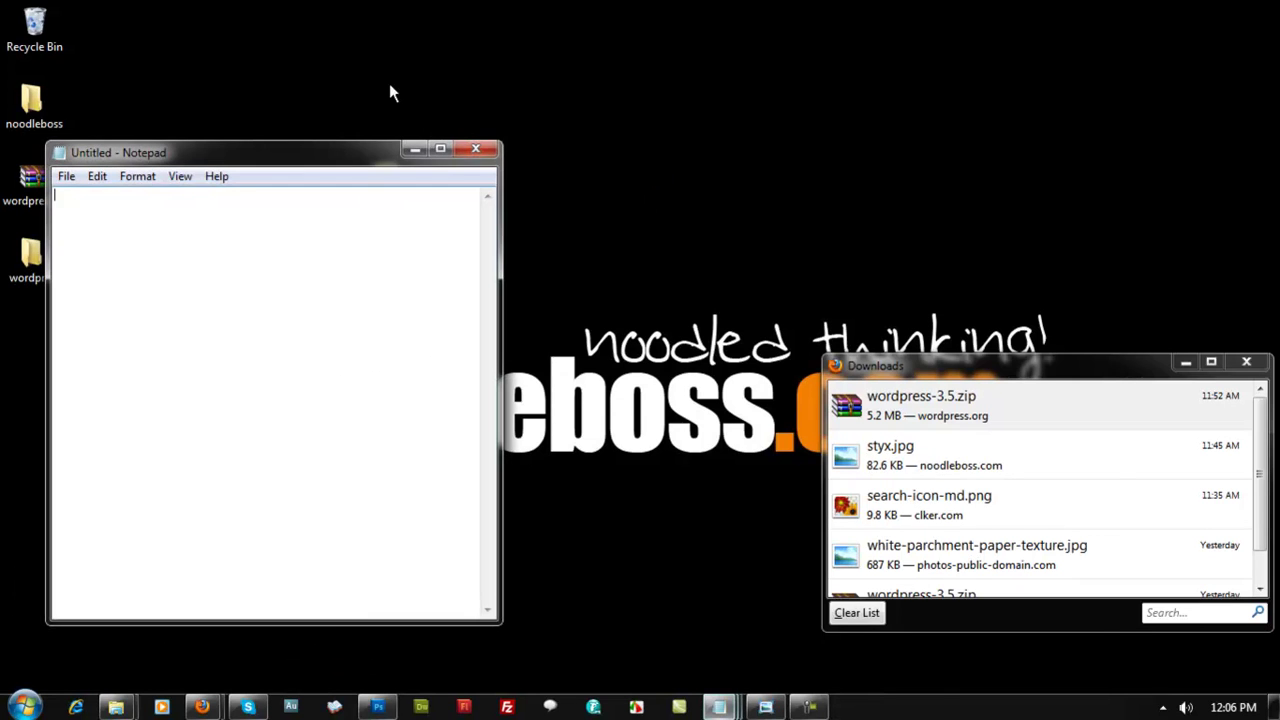
pyautogui.moveTo(221, 155); pyautogui.dragTo(823, 156)
pyautogui.moveTo(405, 215); pyautogui.dragTo(826, 306)
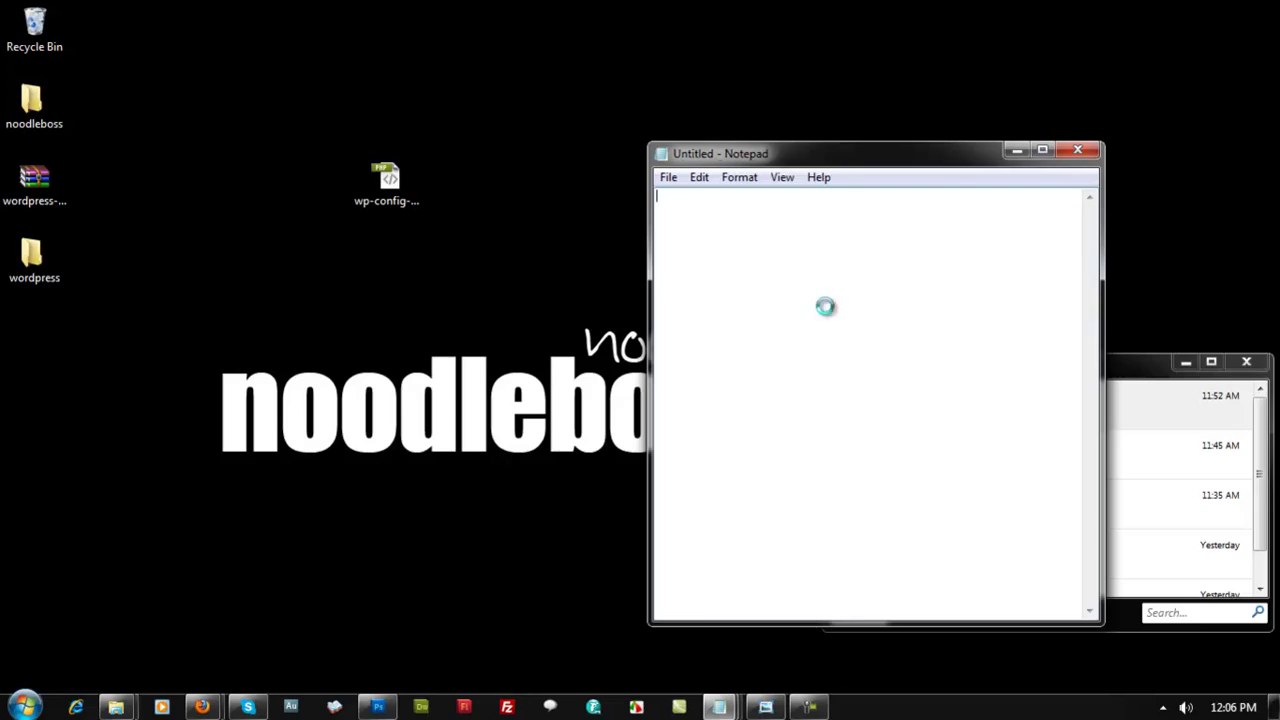
pyautogui.click(1041, 151)
# - Scroll to the MySQL settings and highlight the DB_USER and DB_PASSWORD lines
pyautogui.scroll(-12, 845, 351)
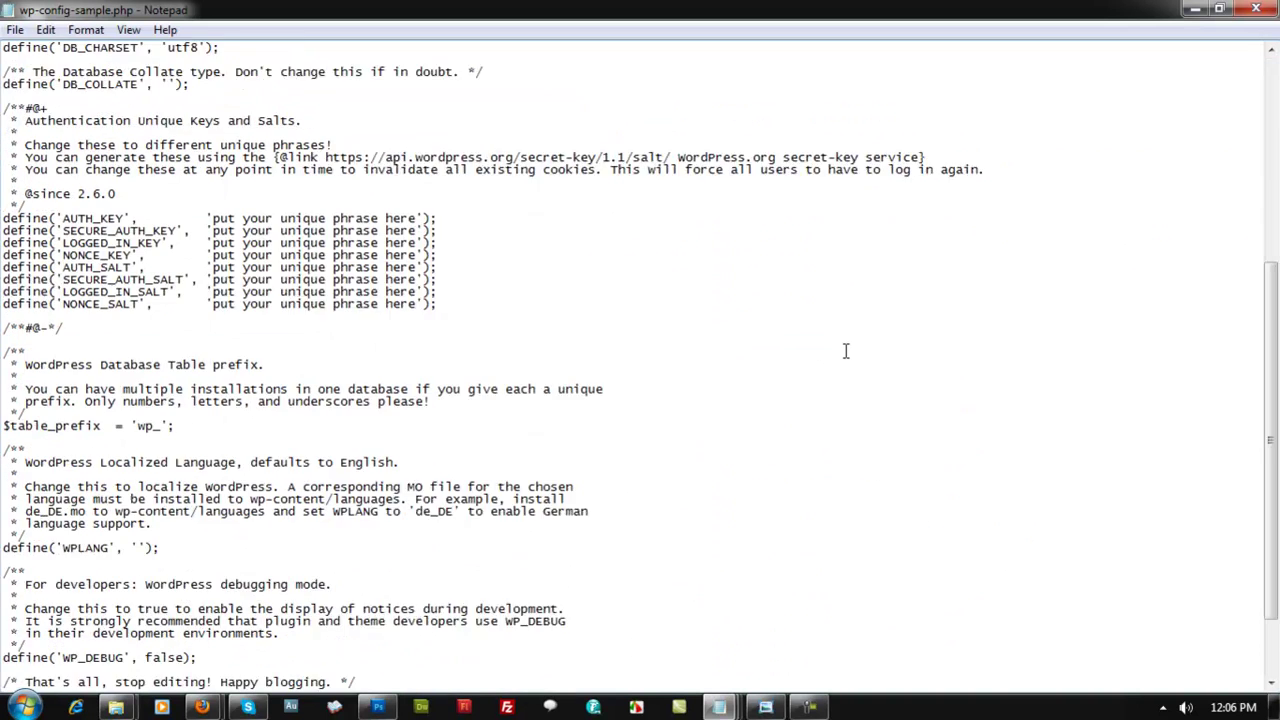
pyautogui.scroll(12, 844, 351)
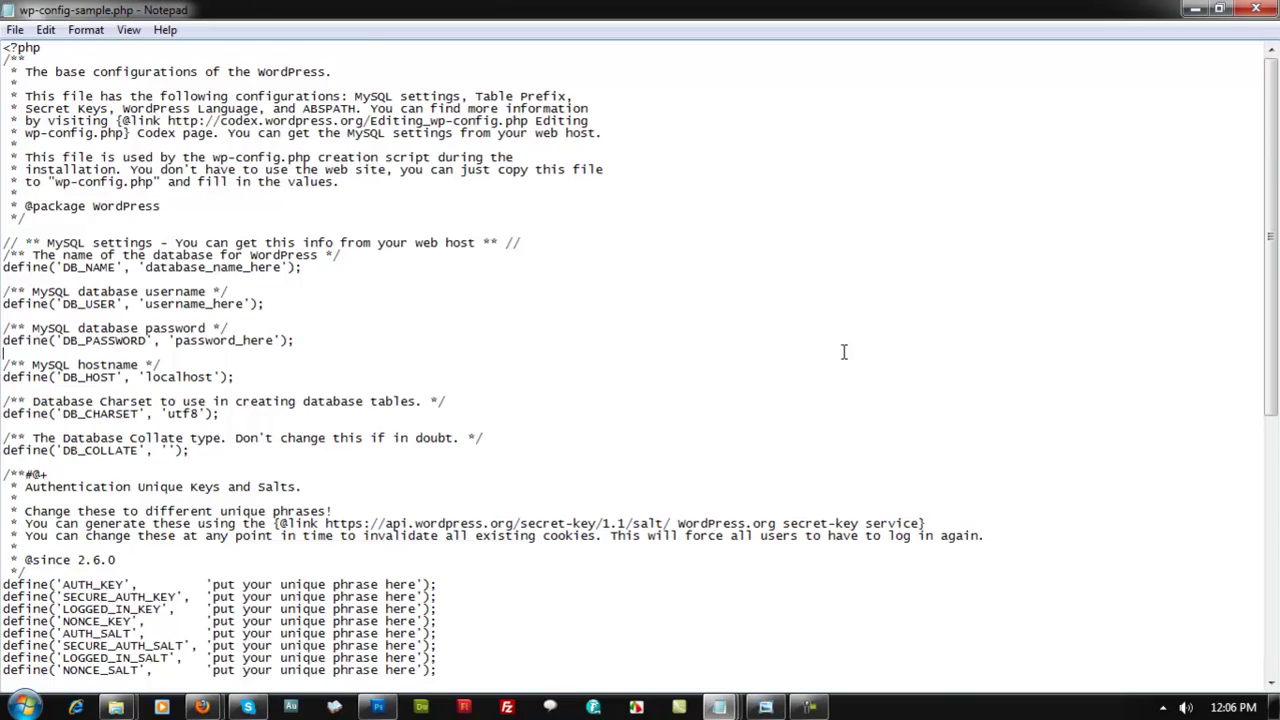
pyautogui.scroll(-5, 844, 351)
pyautogui.scroll(5, 844, 351)
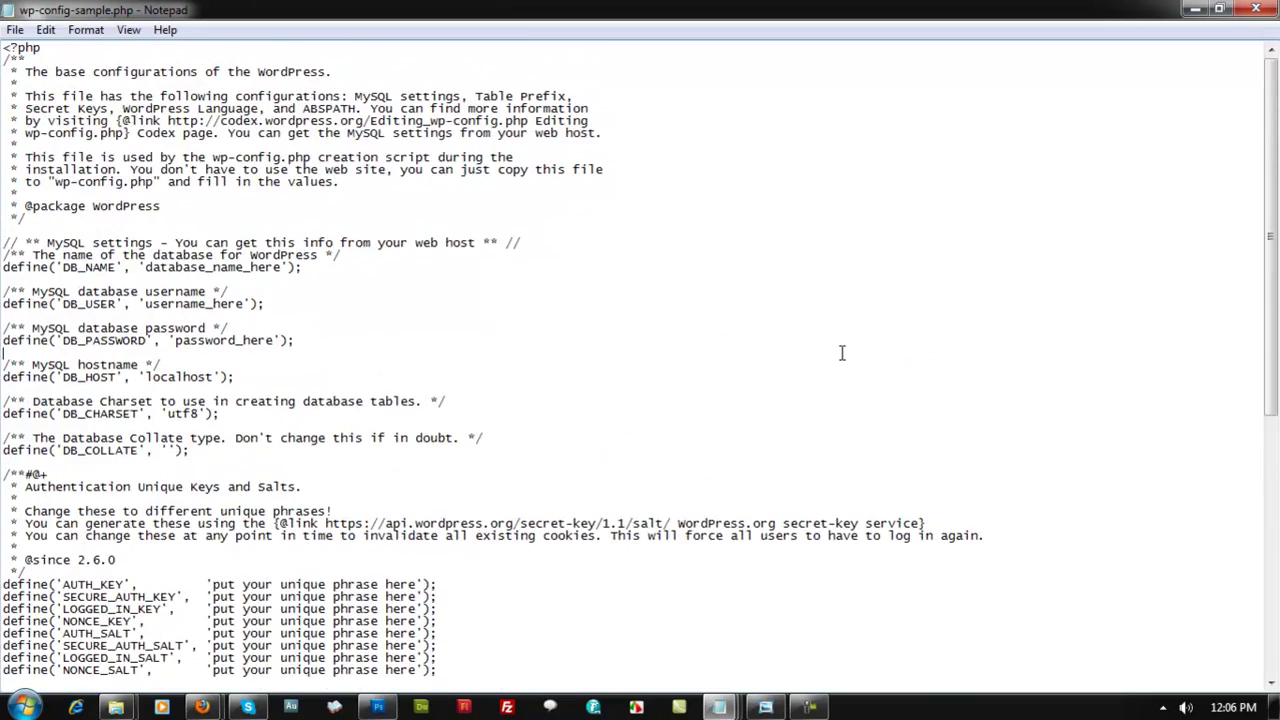
pyautogui.moveTo(4, 287); pyautogui.dragTo(262, 293)
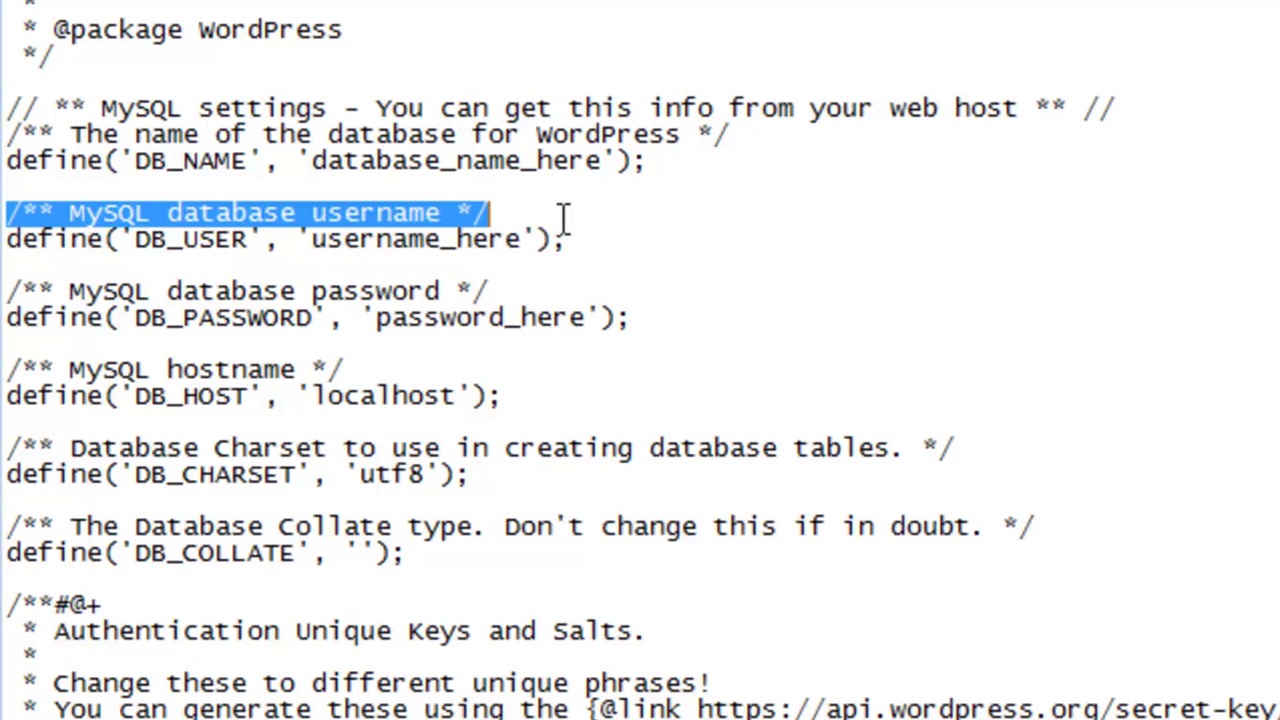
pyautogui.moveTo(565, 218); pyautogui.dragTo(606, 318)
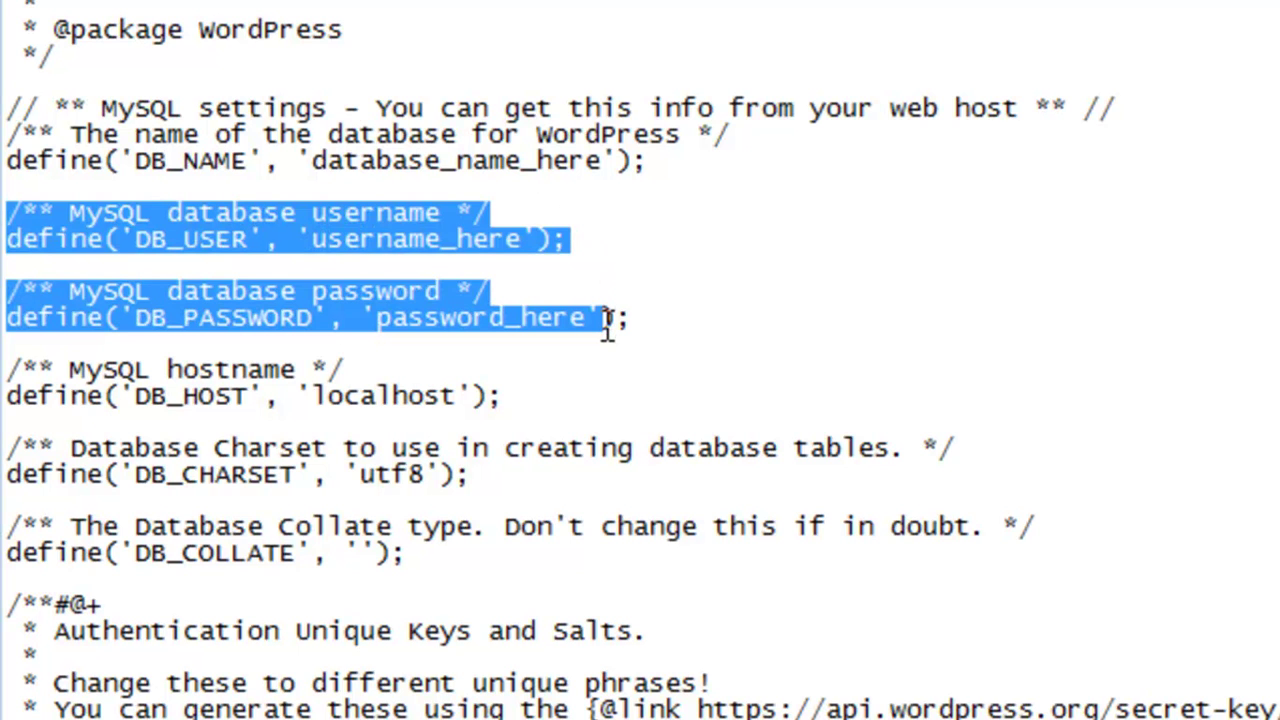
pyautogui.click(294, 289)
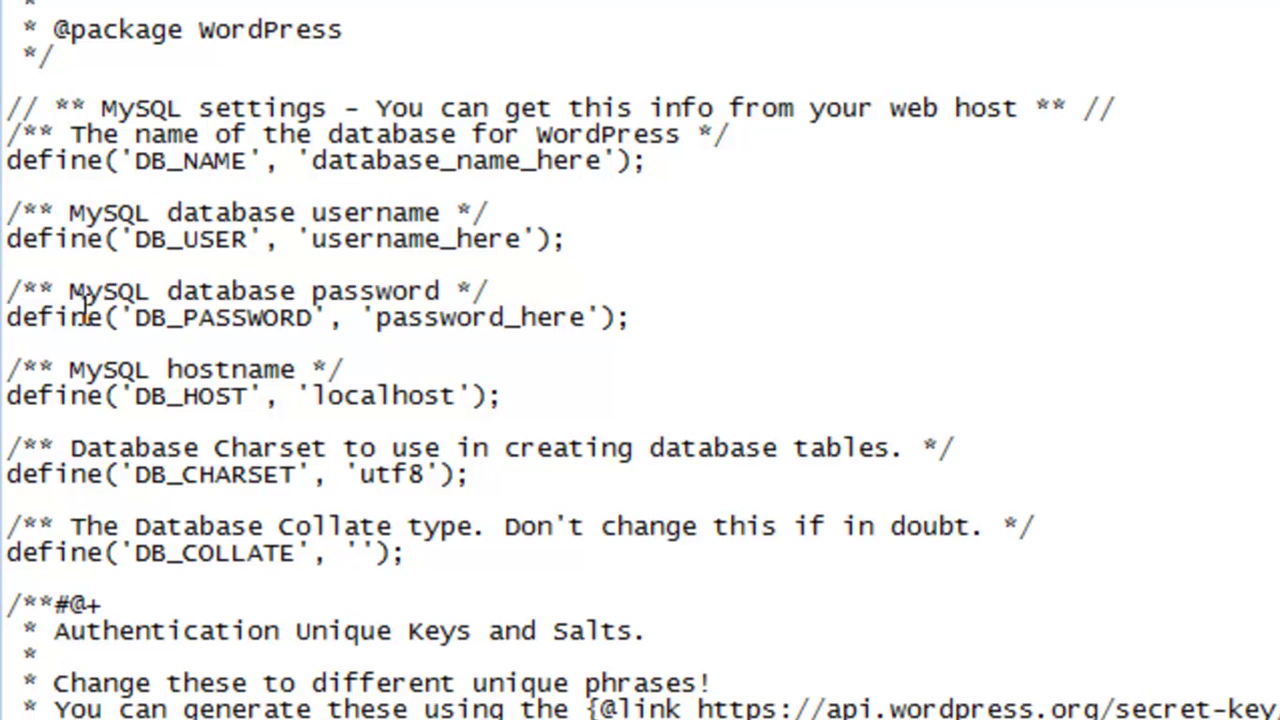
# - Highlight the DB_PASSWORD and DB_HOST 'localhost' settings, keeping wp-config-sample.php in front
pyautogui.moveTo(116, 292); pyautogui.dragTo(412, 290)
pyautogui.click(1137, 298)
pyautogui.moveTo(150, 396); pyautogui.dragTo(444, 398)
pyautogui.click(945, 377)
pyautogui.doubleClick(390, 410)
pyautogui.click(876, 328)
pyautogui.press('Down')
pyautogui.press('Down')
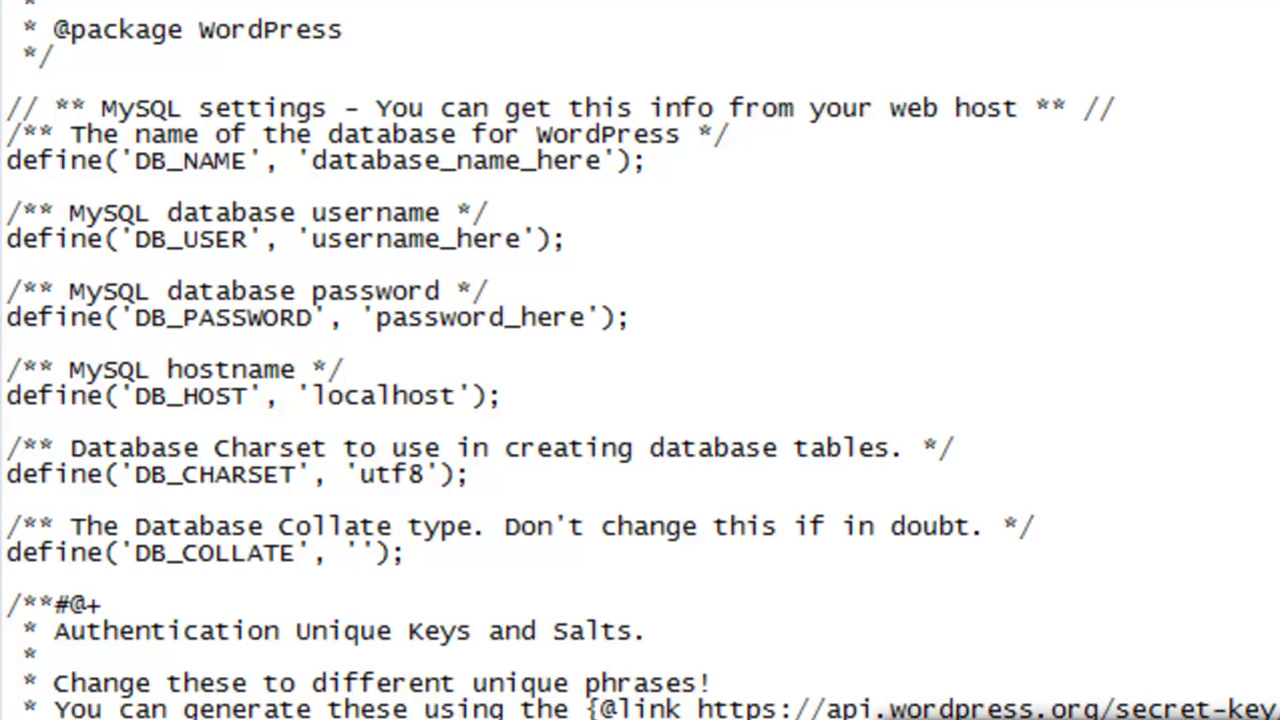
pyautogui.moveTo(719, 706)
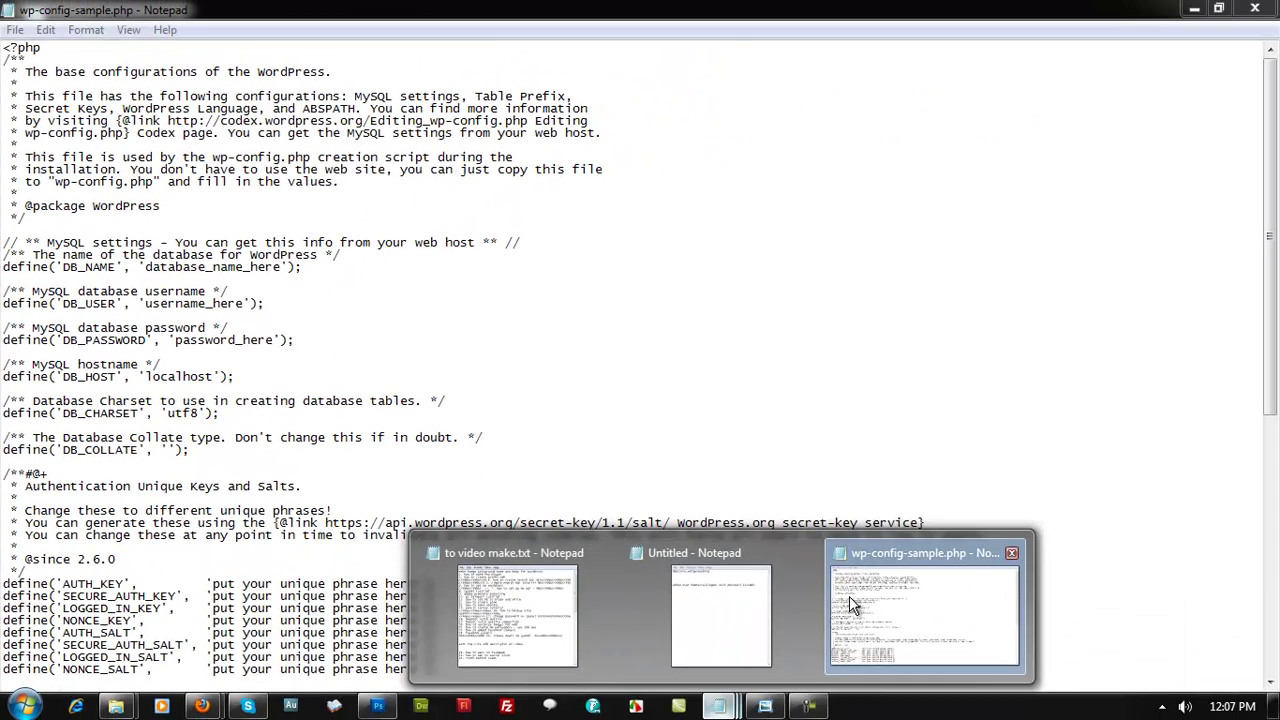
pyautogui.click(849, 596)
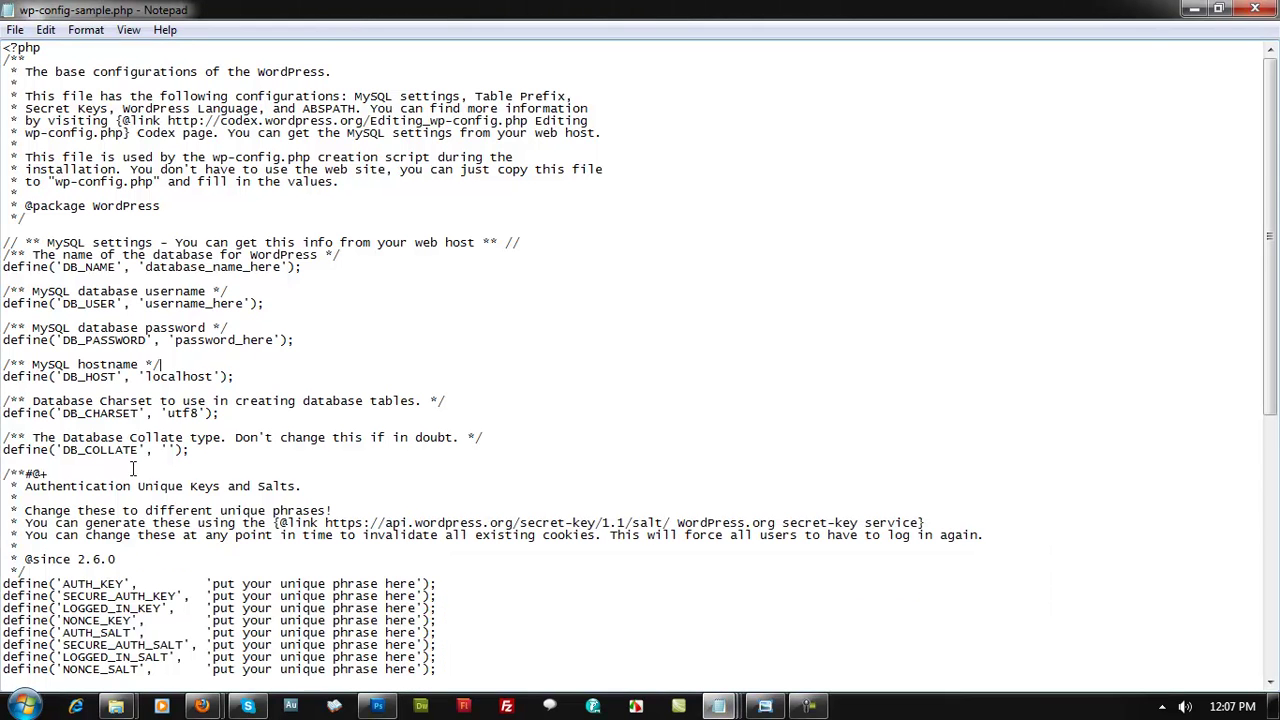
# - Place the Untitled notes beside the config file and select the noted database name
pyautogui.moveTo(719, 706)
pyautogui.click(748, 647)
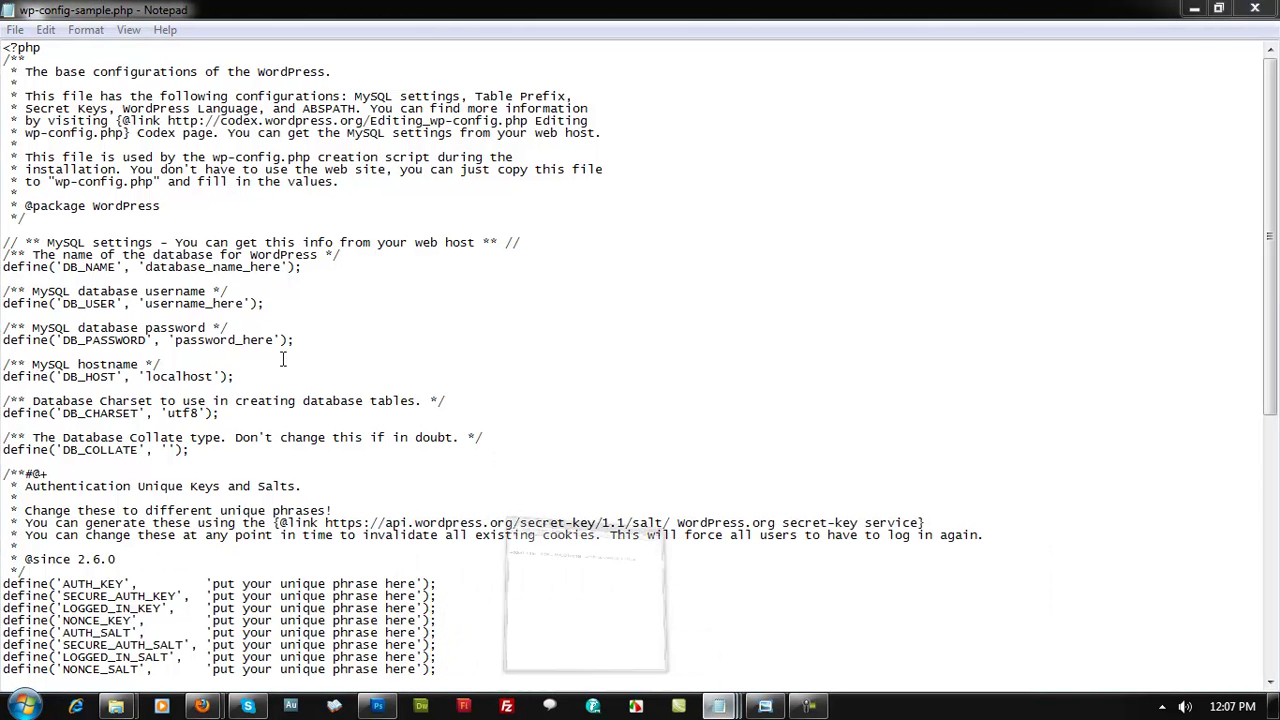
pyautogui.moveTo(172, 158); pyautogui.dragTo(878, 224)
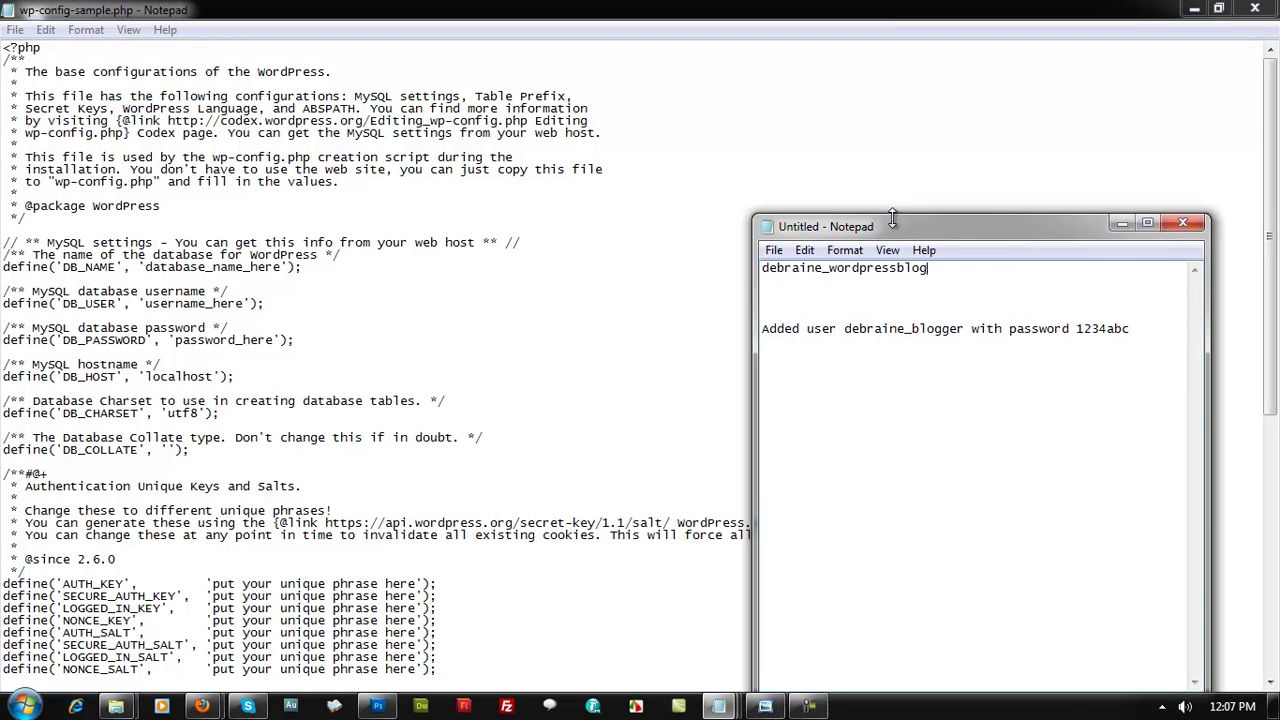
pyautogui.moveTo(893, 225); pyautogui.dragTo(777, 176)
pyautogui.click(850, 214)
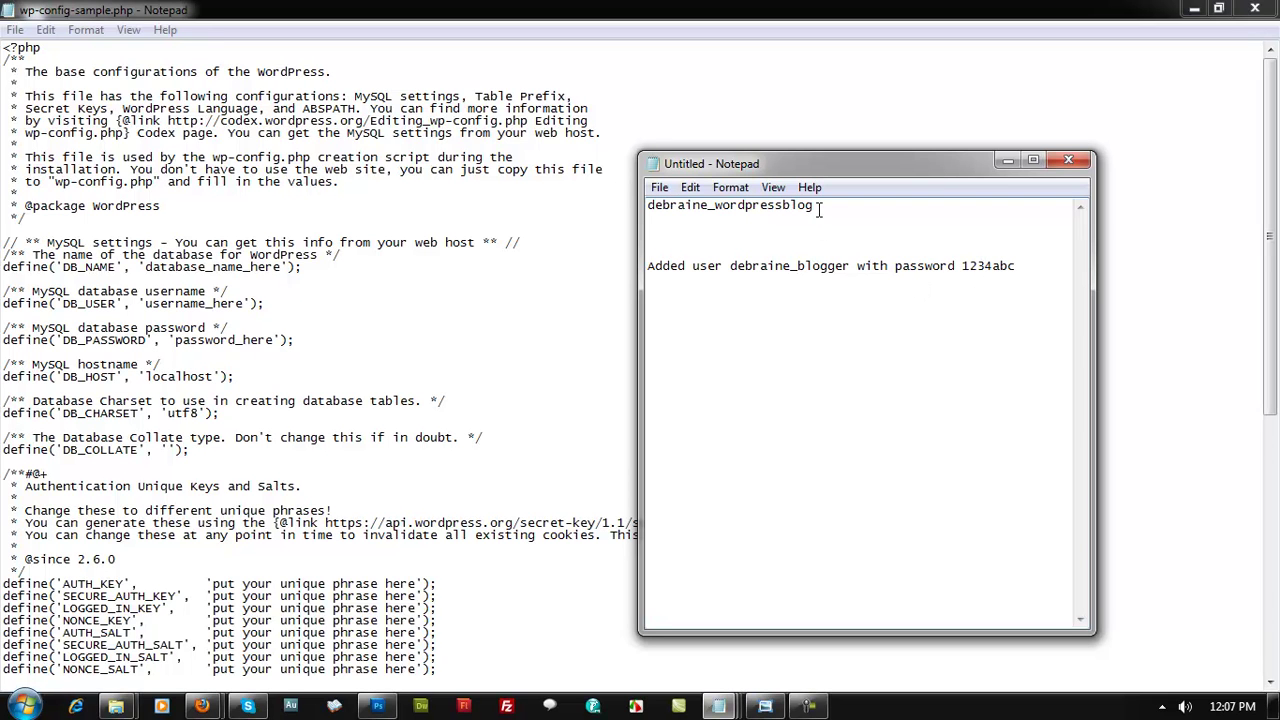
pyautogui.moveTo(820, 207); pyautogui.dragTo(580, 202)
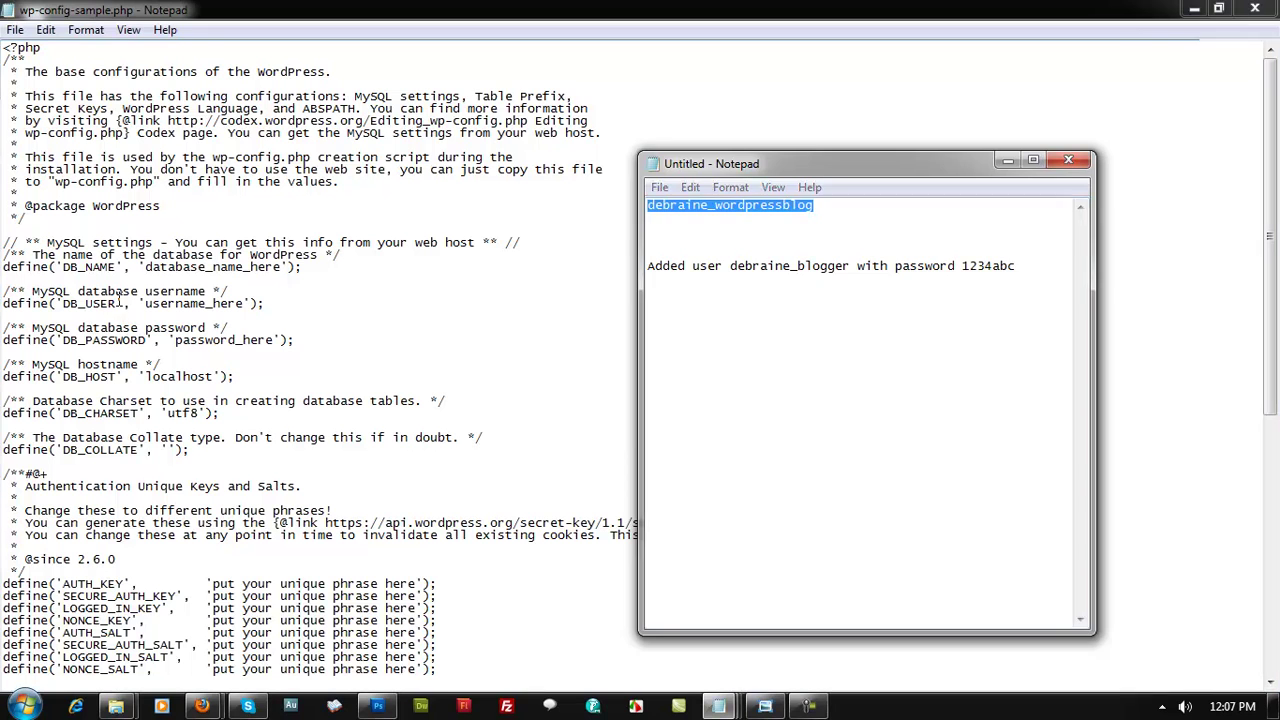
pyautogui.click(116, 304)
# - Set the Notepad font size to 20 for wp-config-sample.php
pyautogui.click(86, 29)
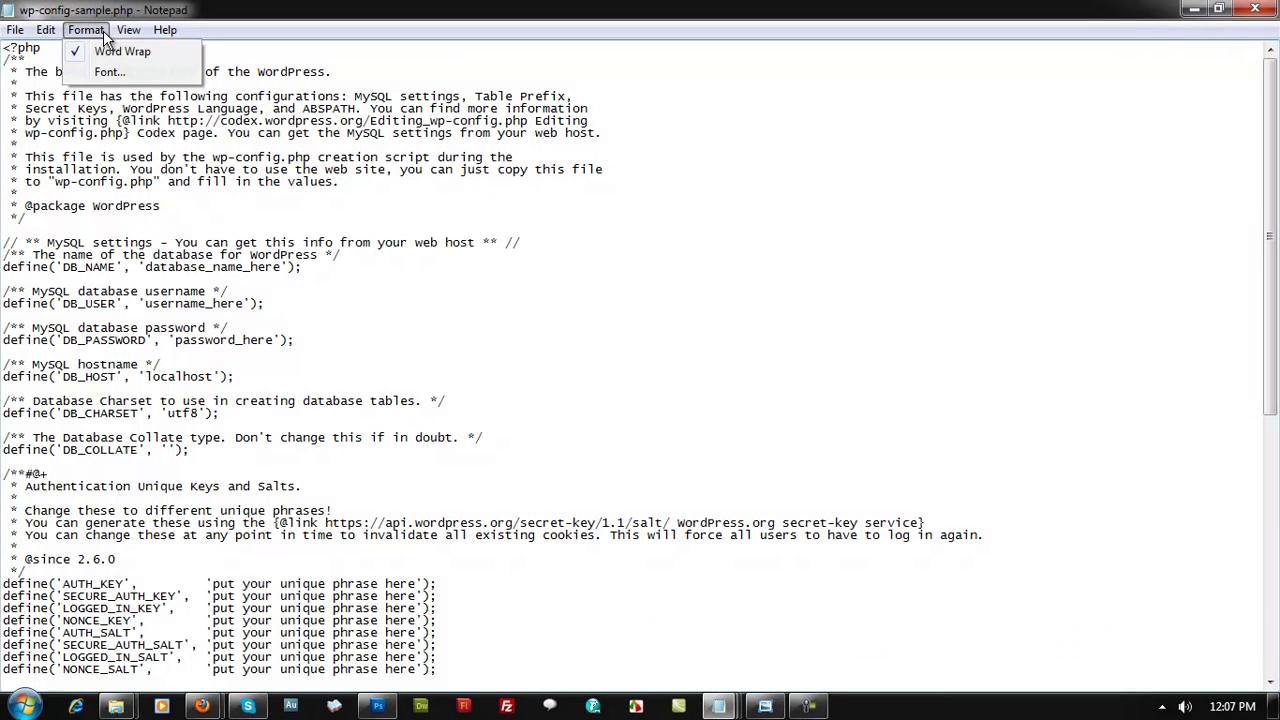
pyautogui.moveTo(40, 32)
pyautogui.click(86, 29)
pyautogui.click(86, 29)
pyautogui.click(942, 346)
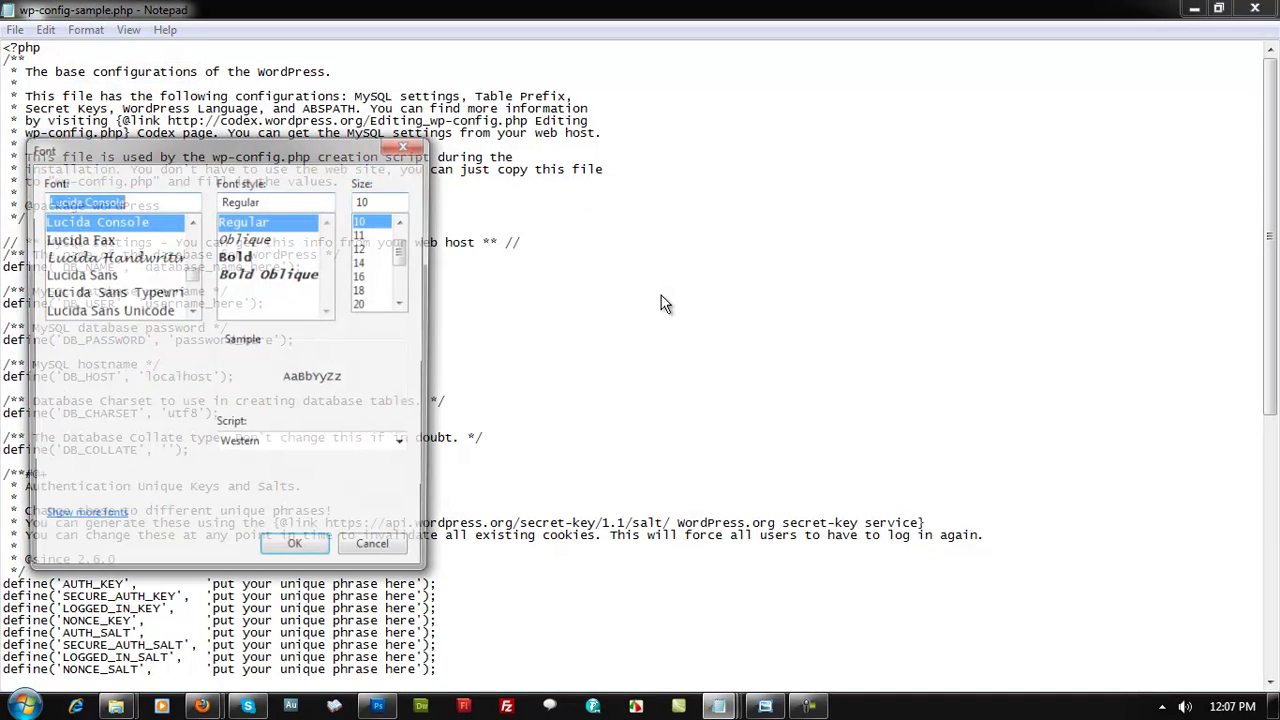
pyautogui.scroll(-1, 400, 255)
pyautogui.click(377, 262)
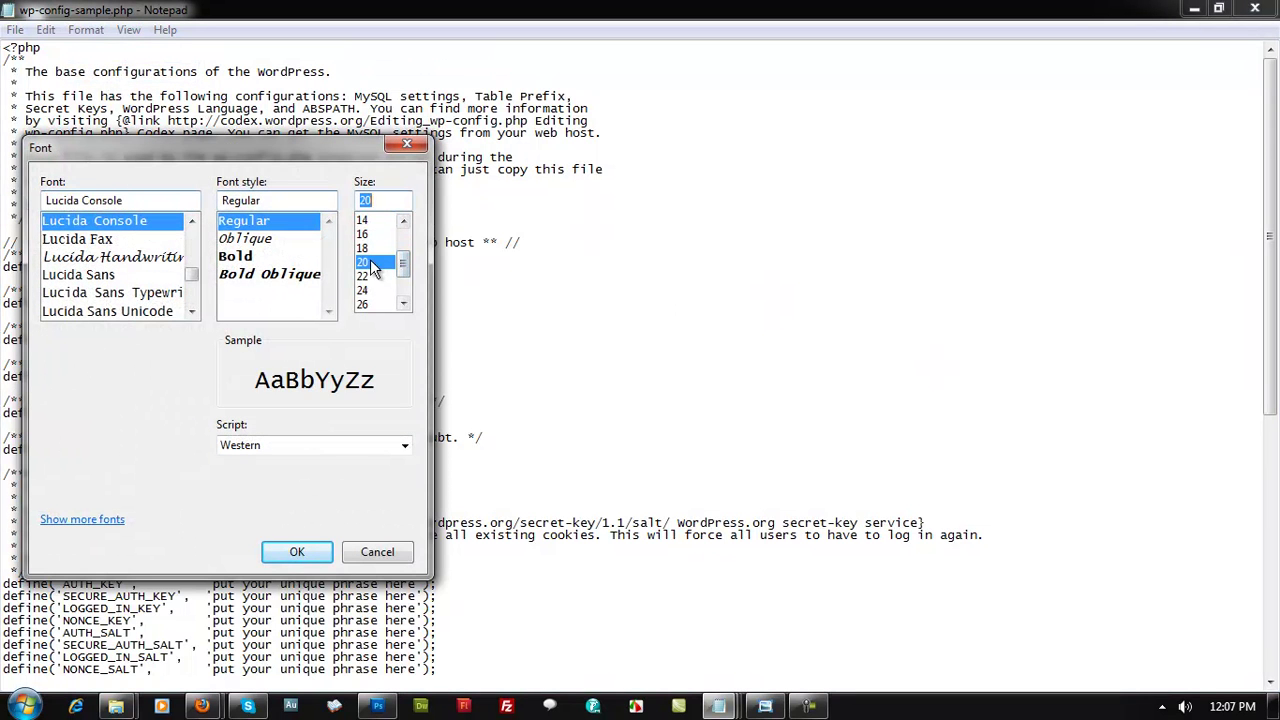
pyautogui.click(287, 552)
pyautogui.scroll(-3, 808, 356)
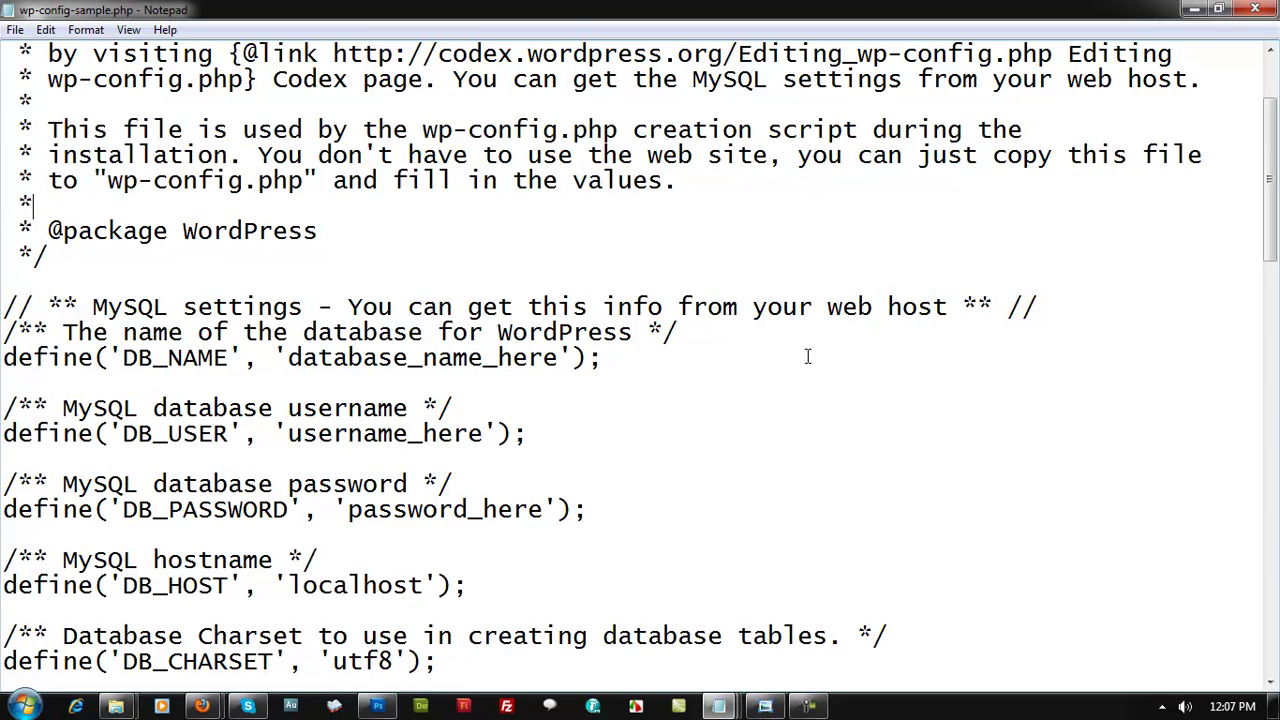
# - Copy the database name from the notes and paste it over the username_here placeholder
pyautogui.scroll(-1, 808, 356)
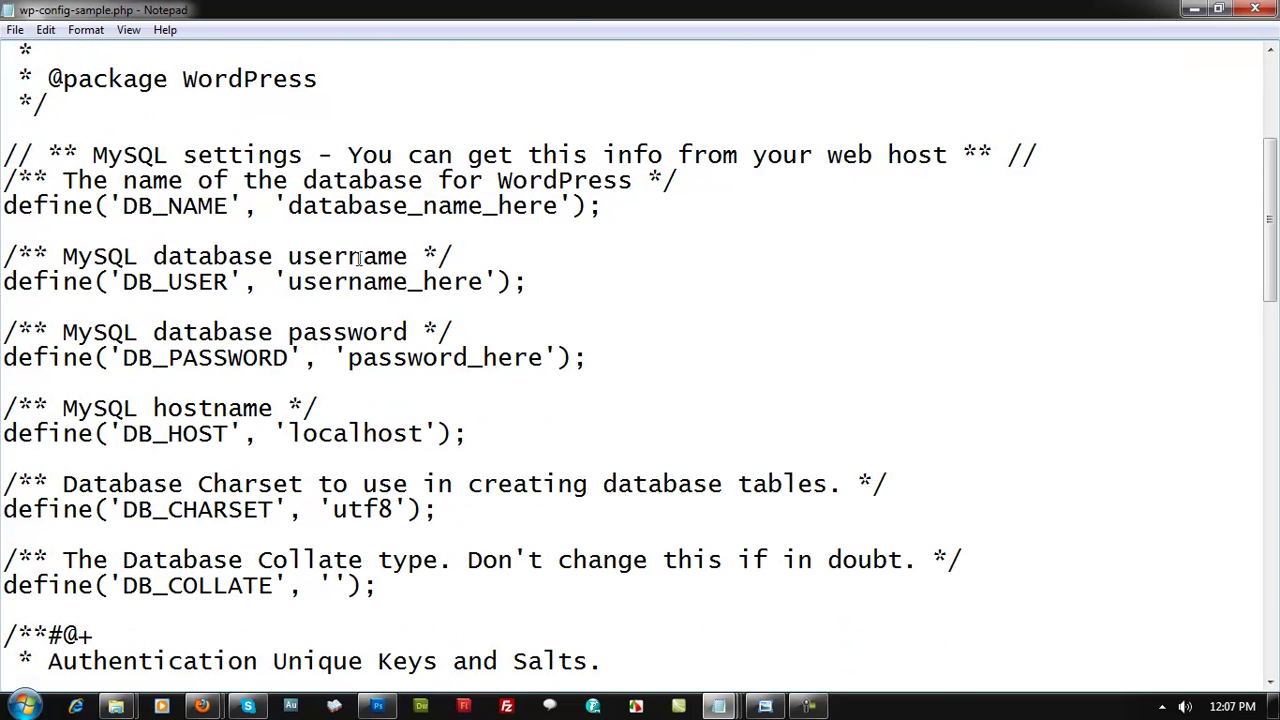
pyautogui.moveTo(289, 281); pyautogui.dragTo(486, 283)
pyautogui.hotkey('alt', 'Tab')
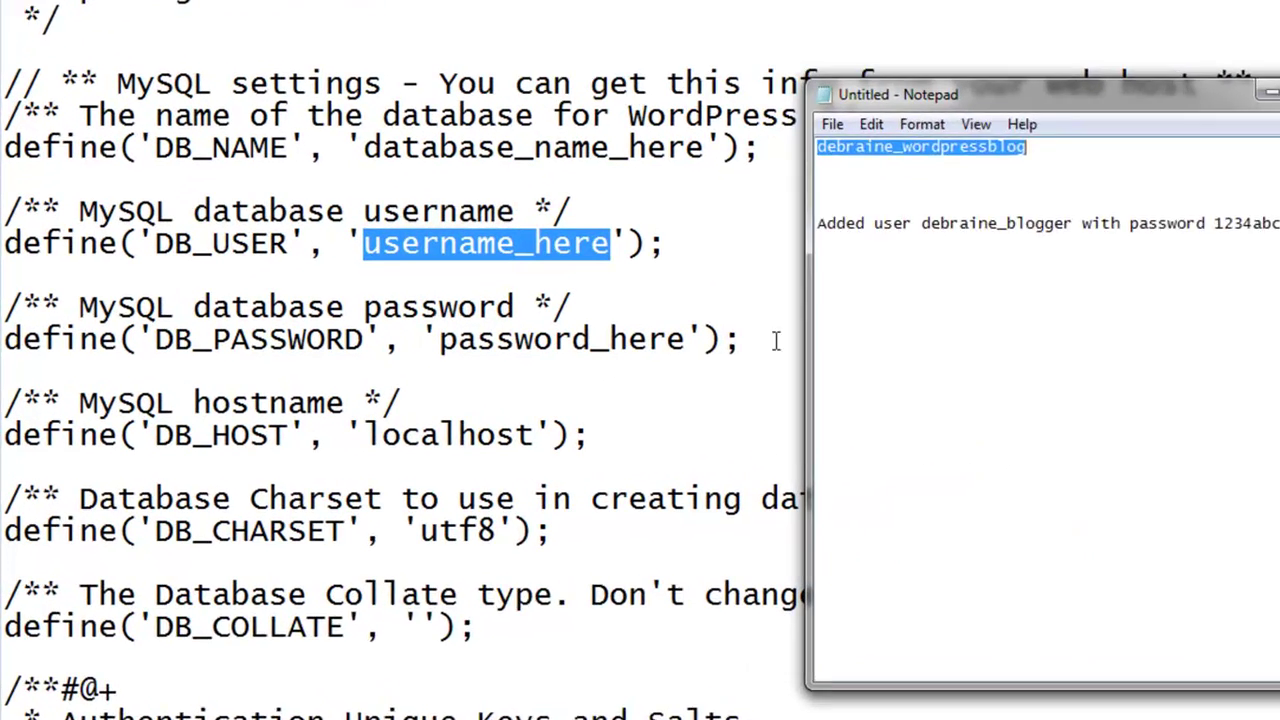
pyautogui.moveTo(1022, 154); pyautogui.dragTo(815, 150)
pyautogui.hotkey('ctrl', 'c')
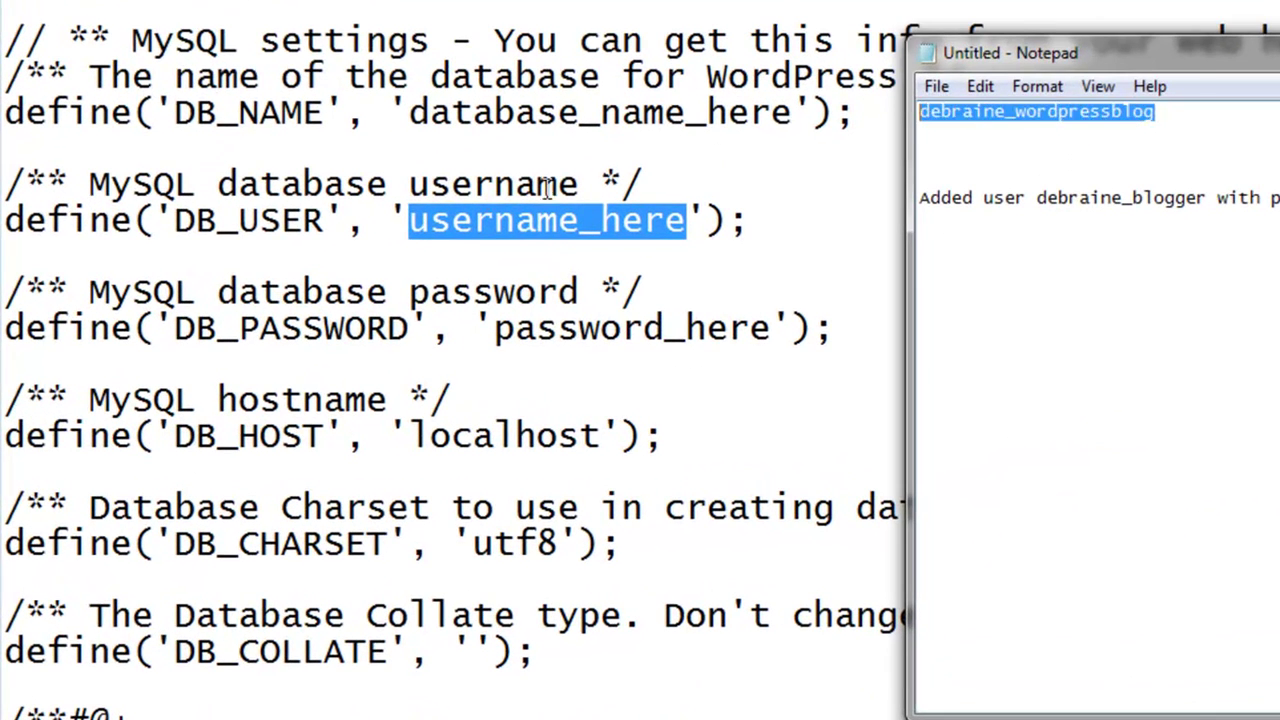
pyautogui.click(412, 220)
pyautogui.moveTo(412, 220); pyautogui.dragTo(683, 222)
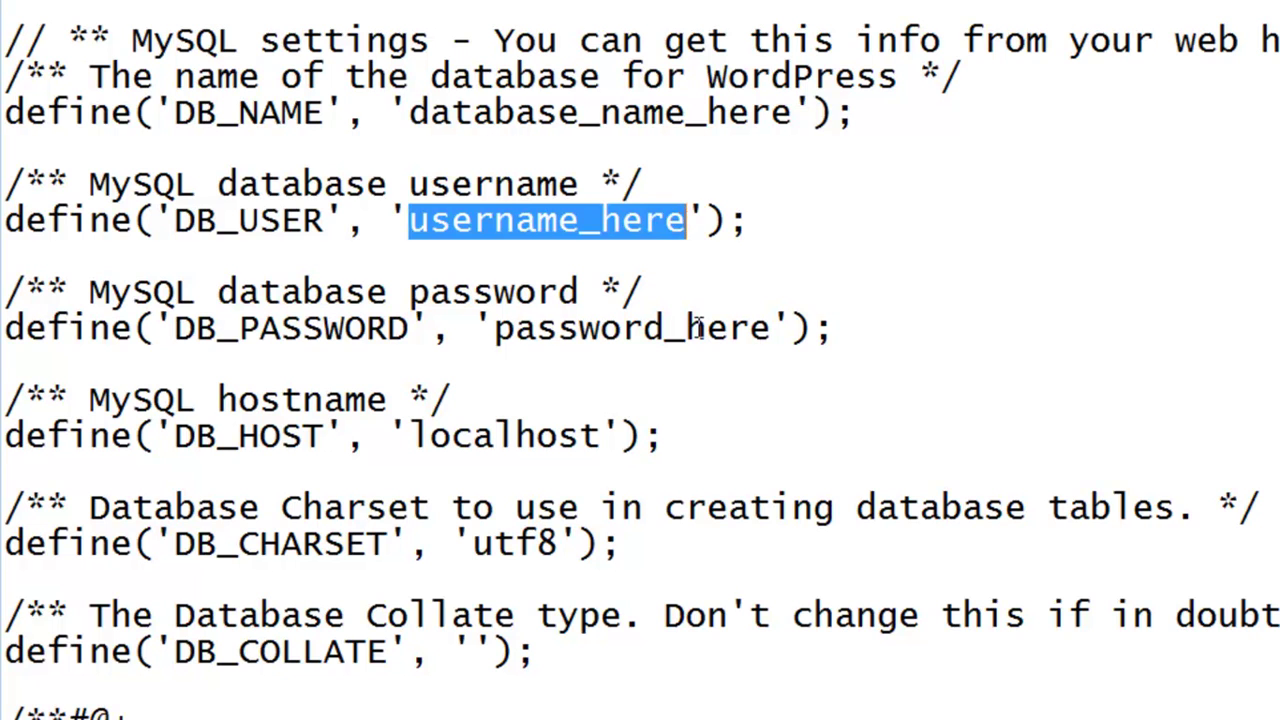
pyautogui.hotkey('ctrl', 'v')
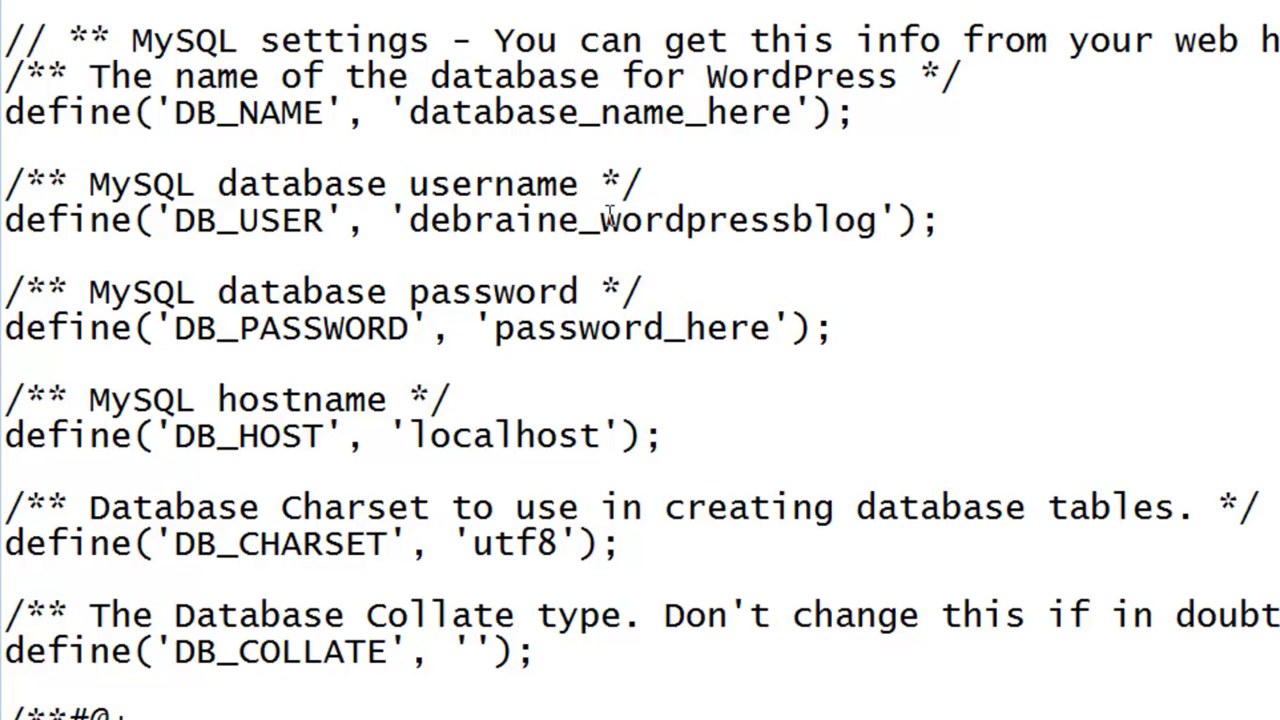
pyautogui.hotkey('alt', 'Tab')
pyautogui.click(1121, 146)
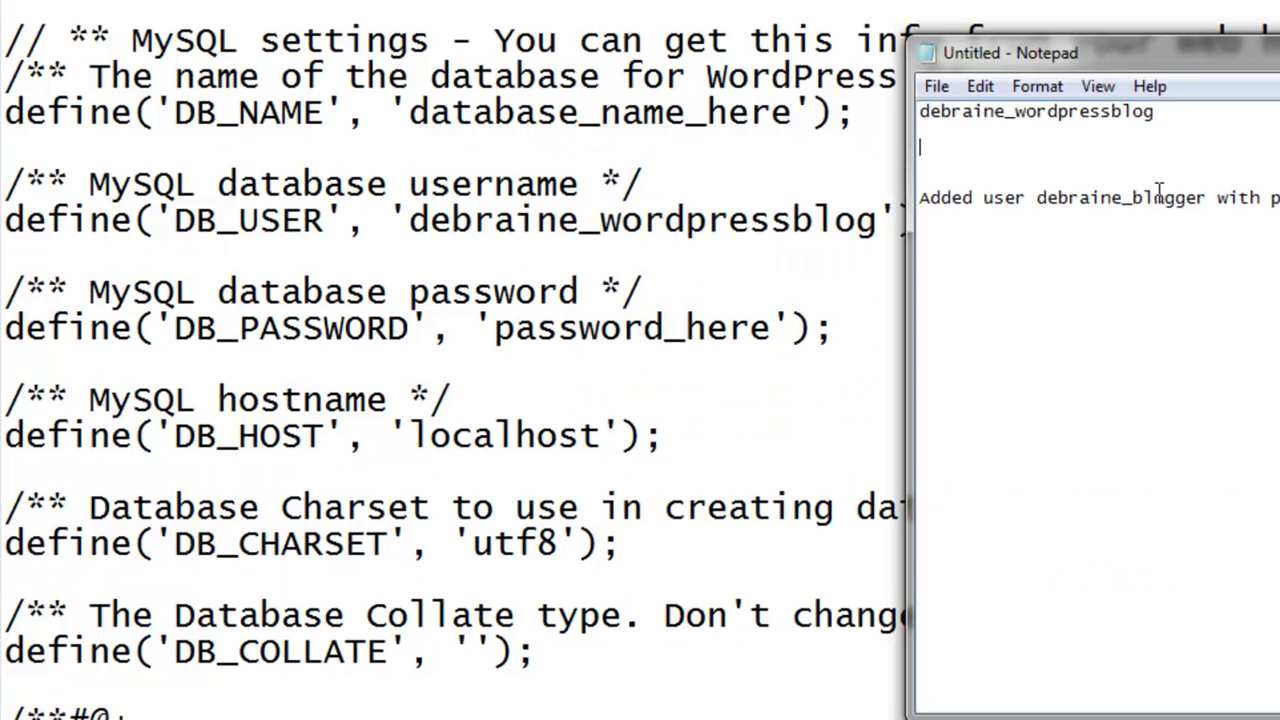
pyautogui.moveTo(1037, 200)
pyautogui.mouseDown()
pyautogui.moveTo(1141, 200)
pyautogui.moveTo(1042, 205)
pyautogui.mouseUp()
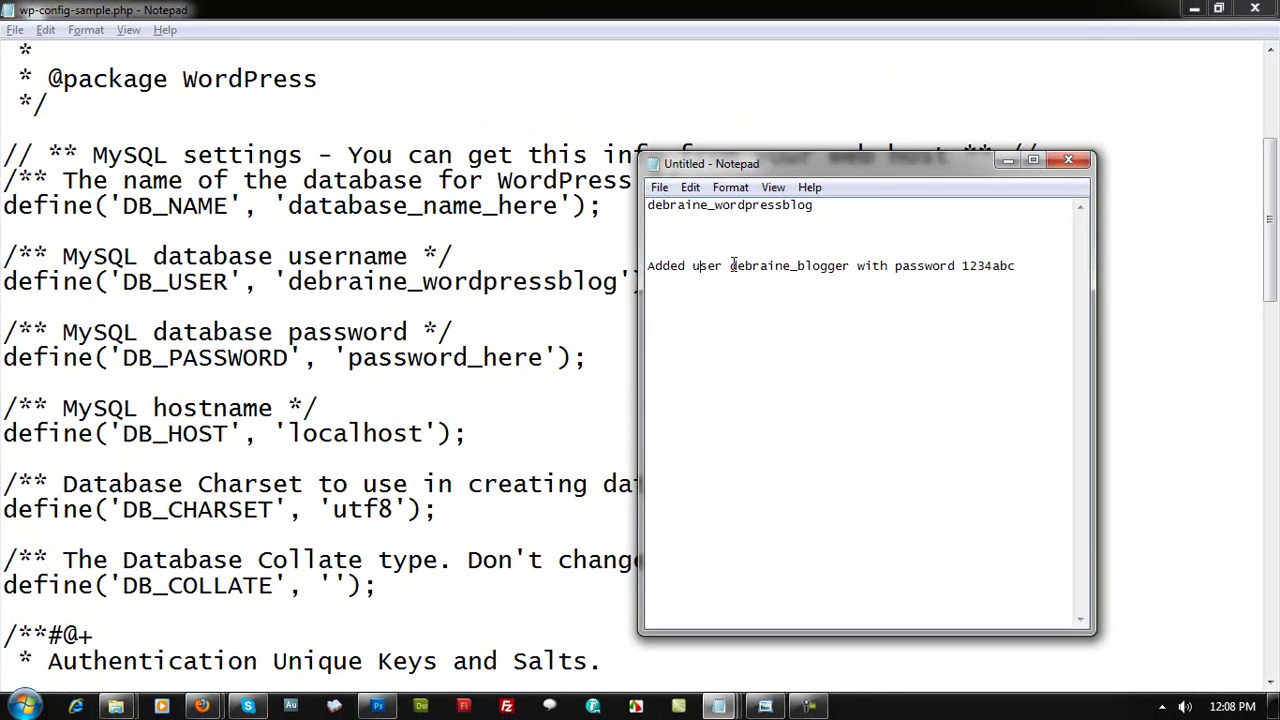
pyautogui.moveTo(731, 265); pyautogui.dragTo(845, 268)
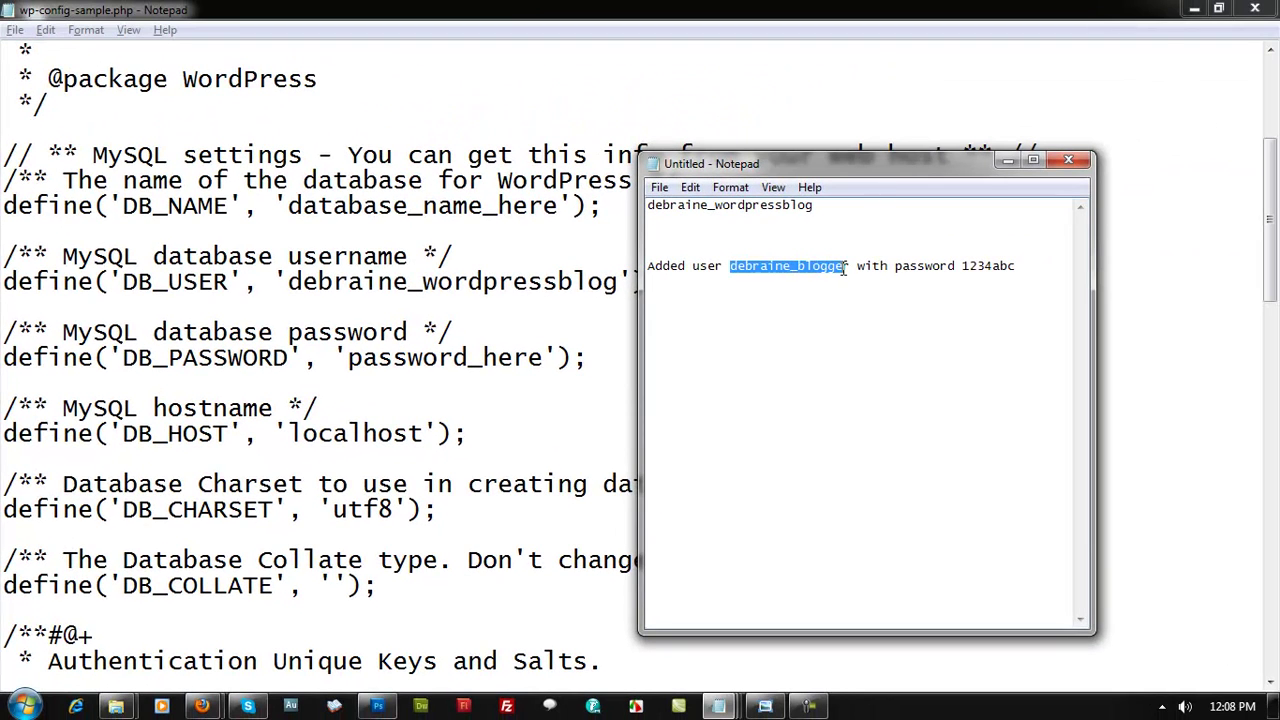
pyautogui.click(430, 8)
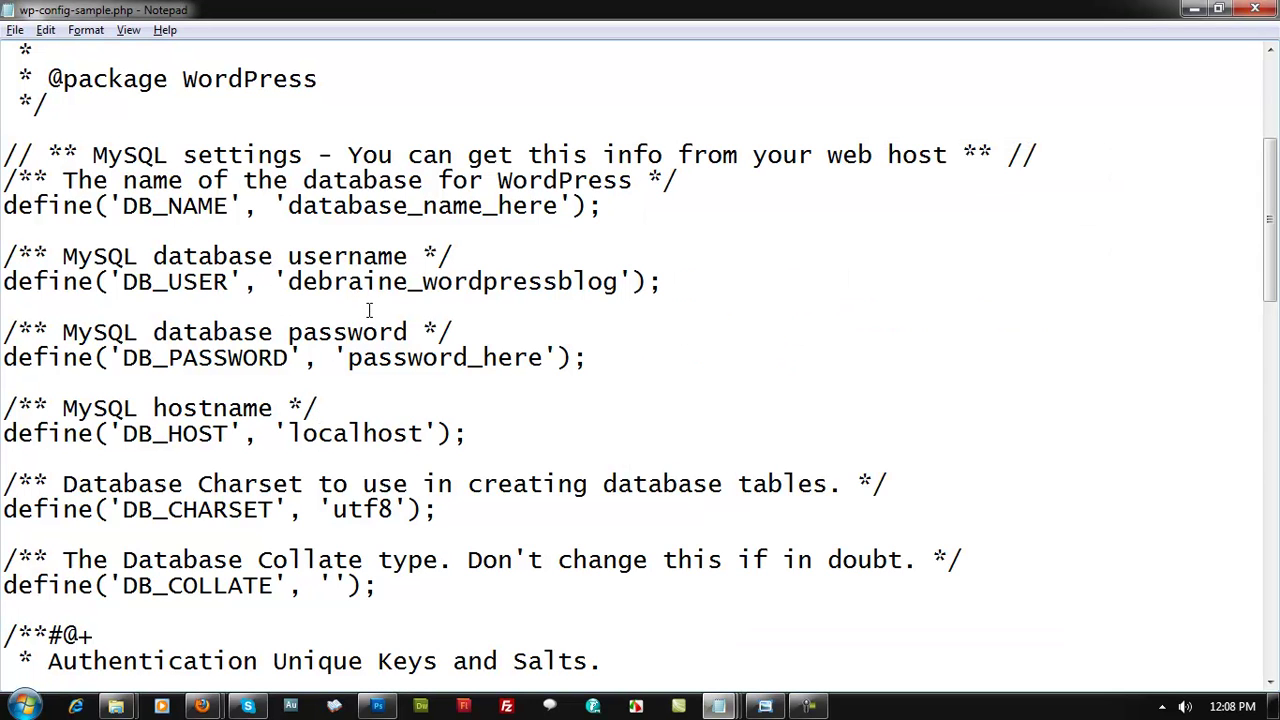
# - Paste the database name into DB_NAME in place of database_name_here
pyautogui.hotkey('alt', 'Tab')
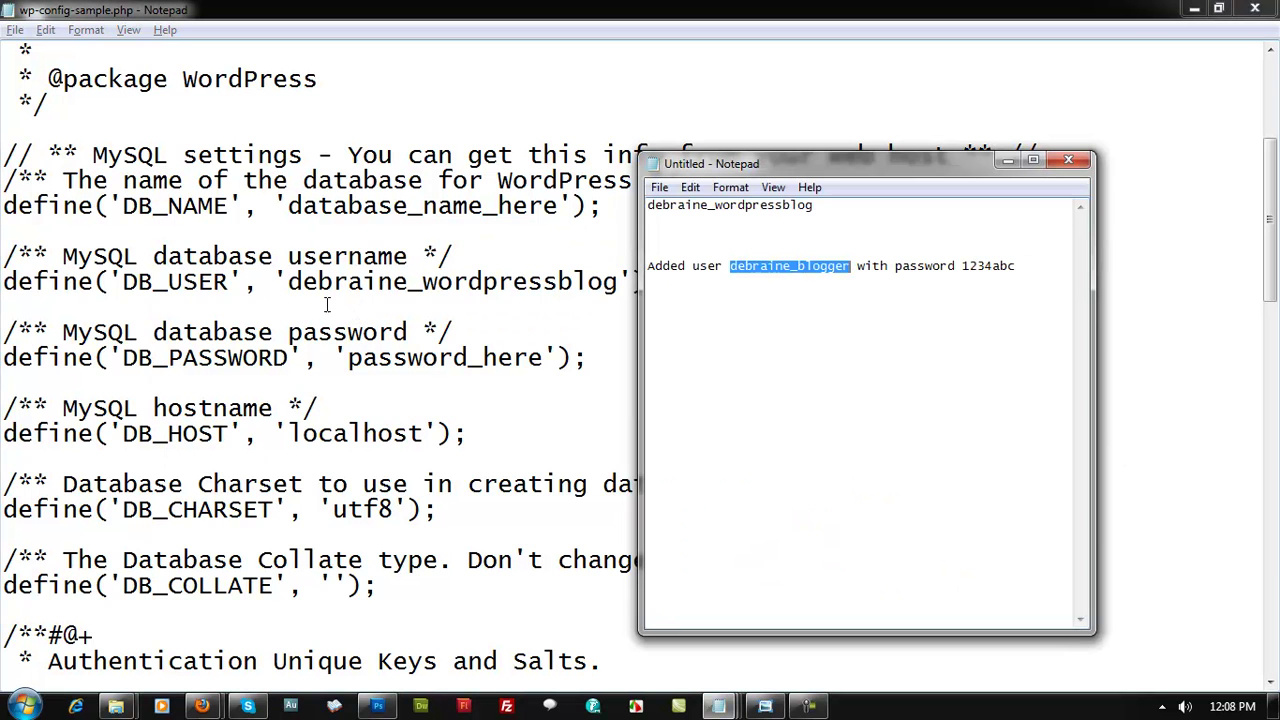
pyautogui.moveTo(826, 205); pyautogui.dragTo(570, 210)
pyautogui.hotkey('ctrl', 'c')
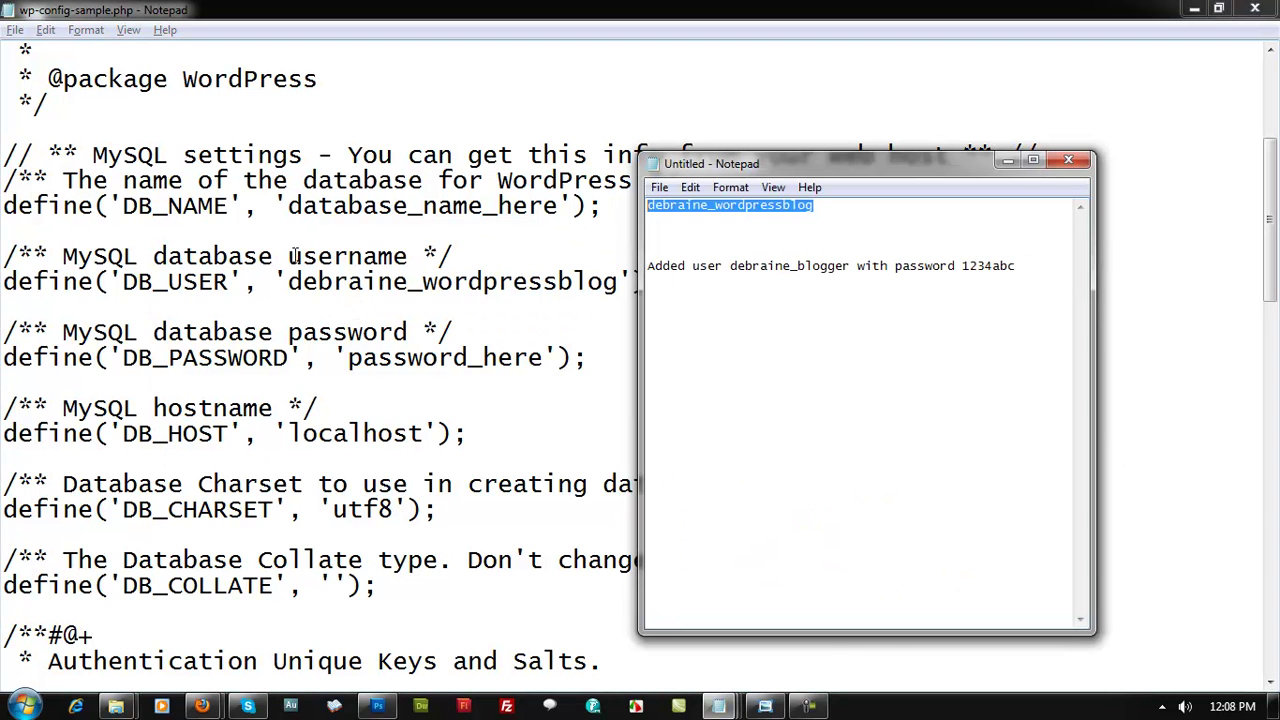
pyautogui.click(278, 258)
pyautogui.moveTo(185, 182); pyautogui.dragTo(510, 207)
pyautogui.click(484, 205)
pyautogui.moveTo(290, 207); pyautogui.dragTo(557, 207)
pyautogui.hotkey('ctrl', 'v')
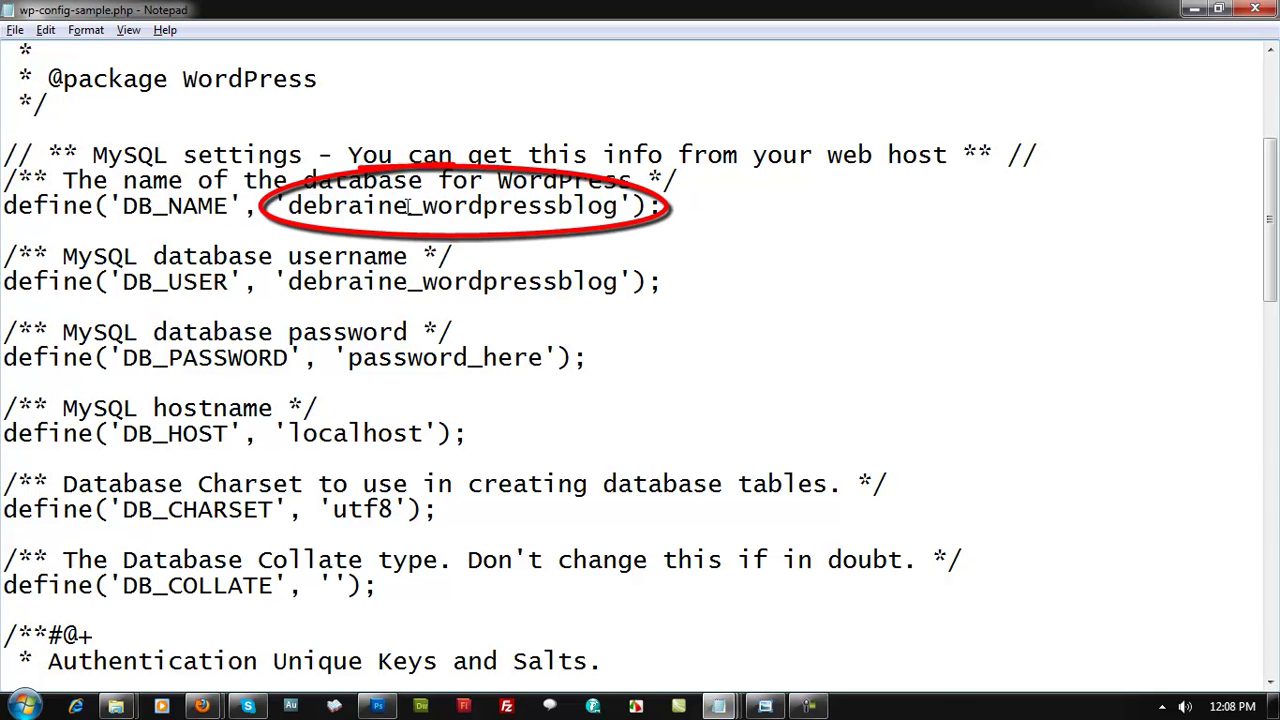
# - Replace the wrong DB_USER value with the database user name from the notes
pyautogui.hotkey('alt', 'Tab')
pyautogui.moveTo(850, 266); pyautogui.dragTo(730, 270)
pyautogui.hotkey('ctrl', 'c')
pyautogui.click(355, 276)
pyautogui.moveTo(288, 282); pyautogui.dragTo(614, 283)
pyautogui.hotkey('ctrl', 'v')
# - Paste the database password from the notes over the password_here placeholder
pyautogui.hotkey('alt', 'Tab')
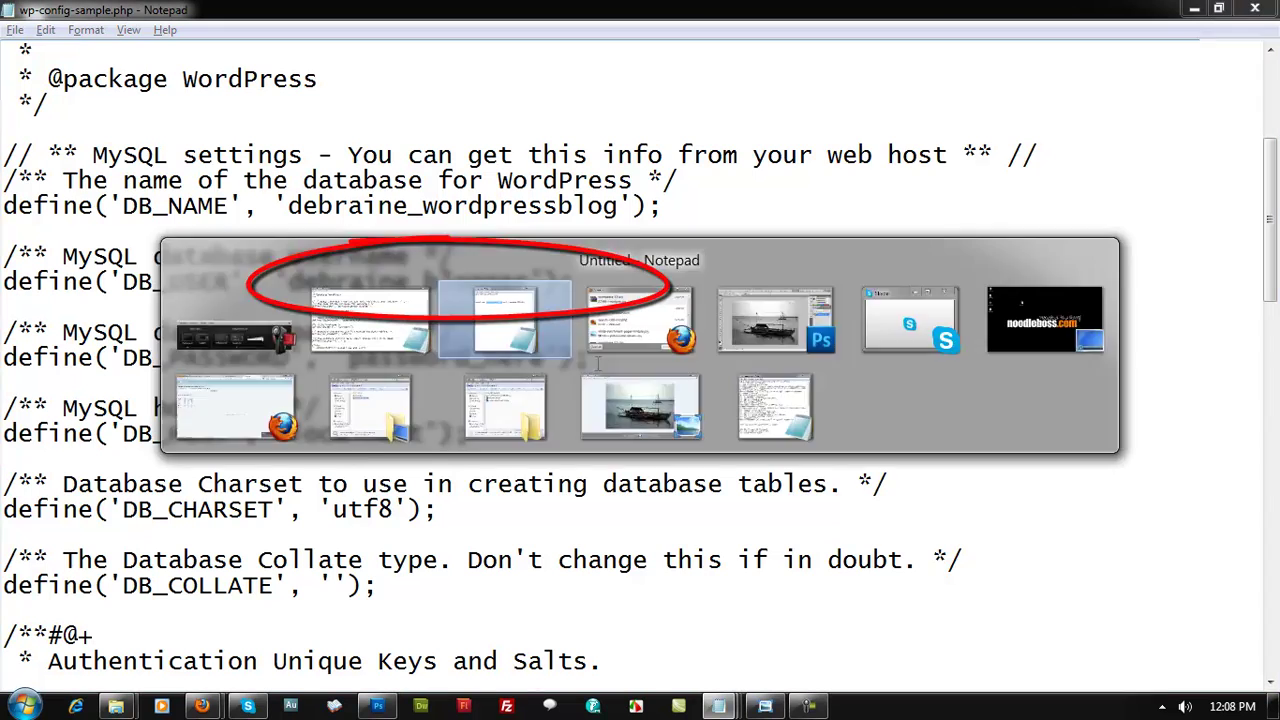
pyautogui.doubleClick(976, 266)
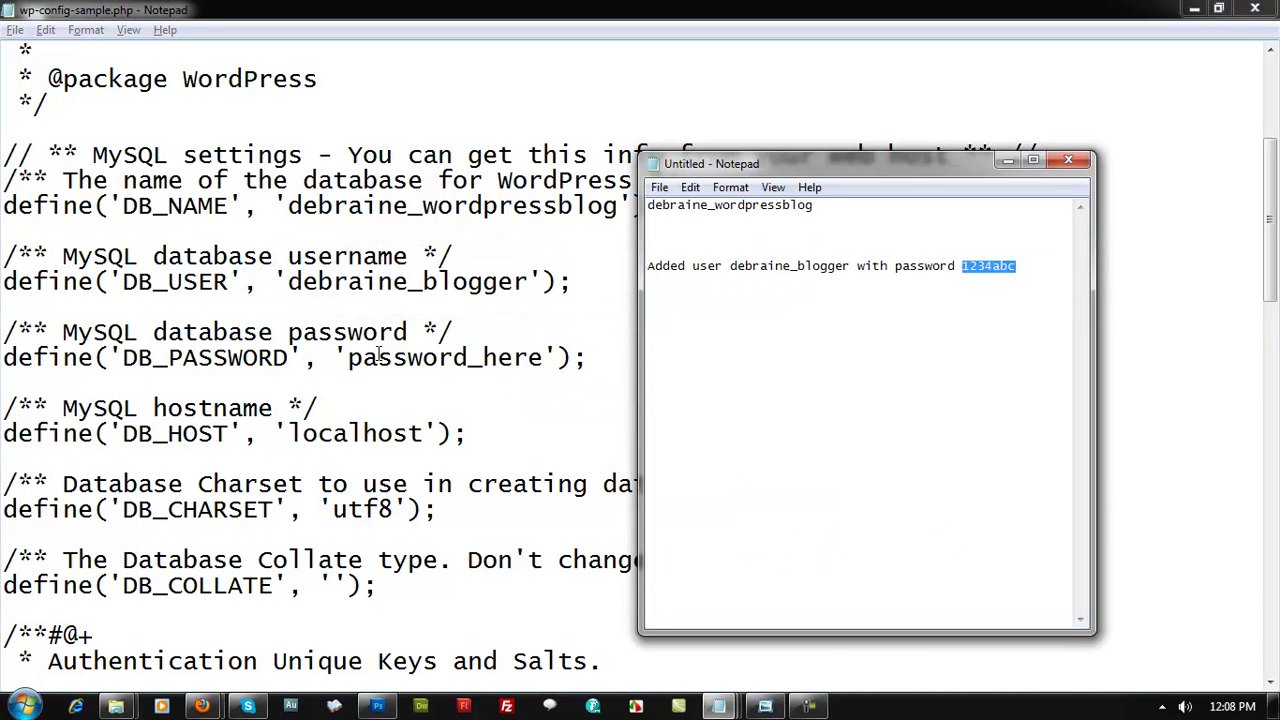
pyautogui.click(228, 332)
pyautogui.moveTo(348, 358); pyautogui.dragTo(541, 358)
pyautogui.hotkey('ctrl', 'v')
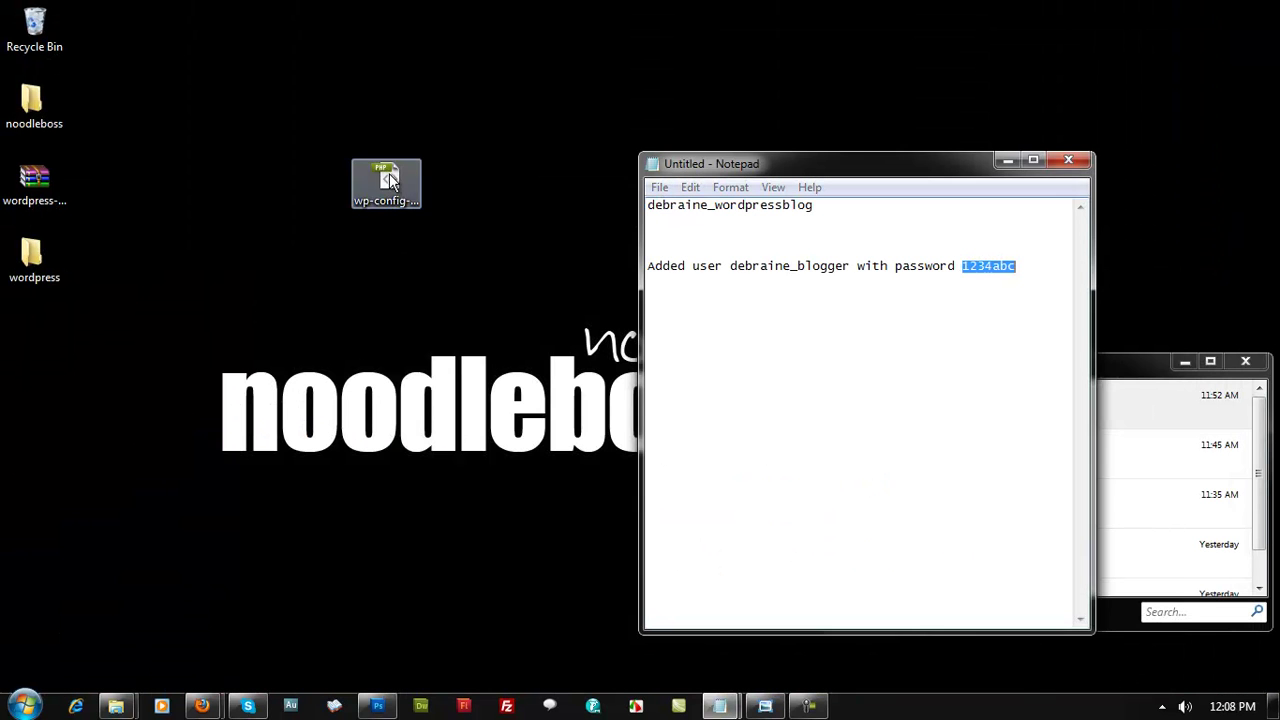
# - Delete '-sample' from the desktop config file's name so it becomes wp-config.php
pyautogui.moveTo(388, 178); pyautogui.dragTo(248, 258)
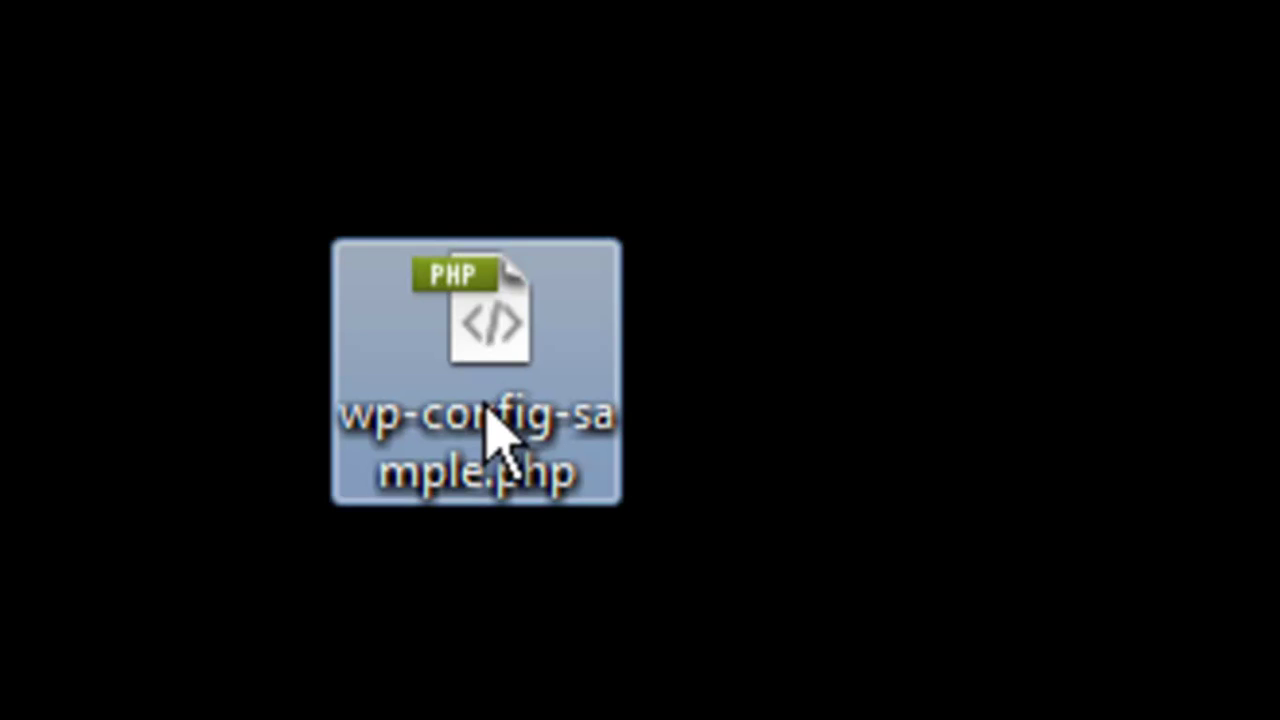
pyautogui.press('F2')
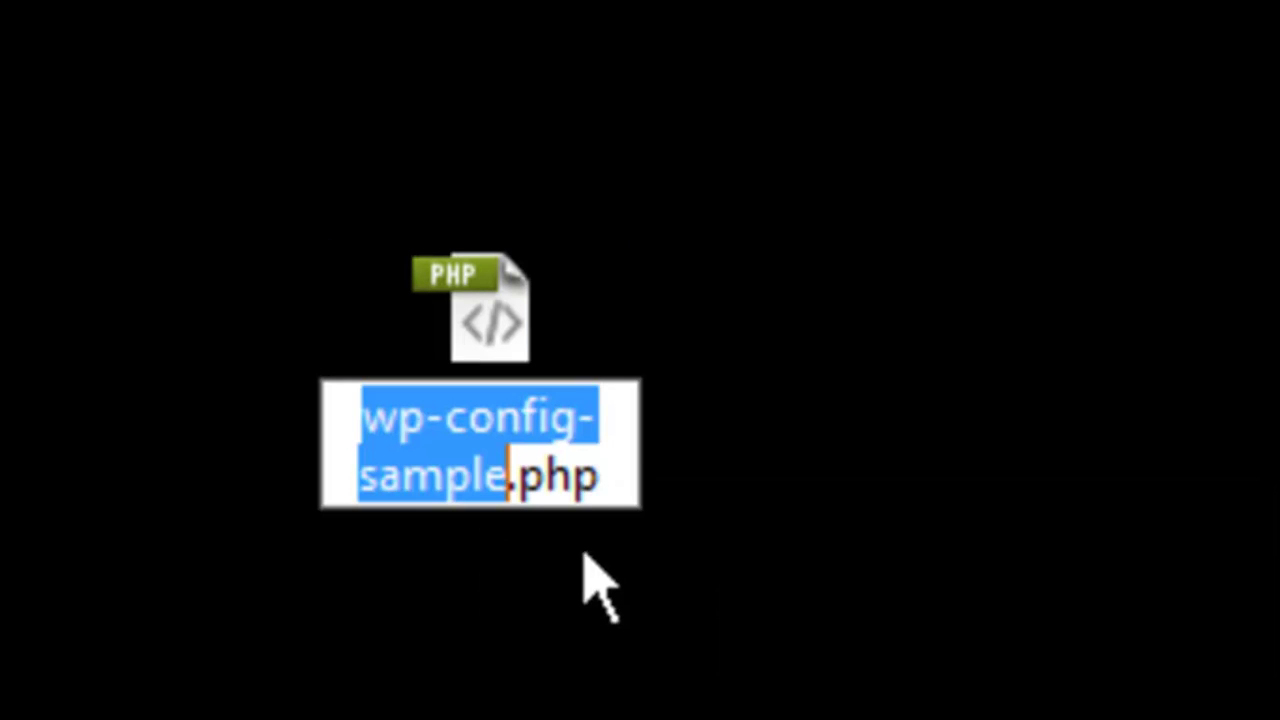
pyautogui.moveTo(580, 429); pyautogui.dragTo(508, 472)
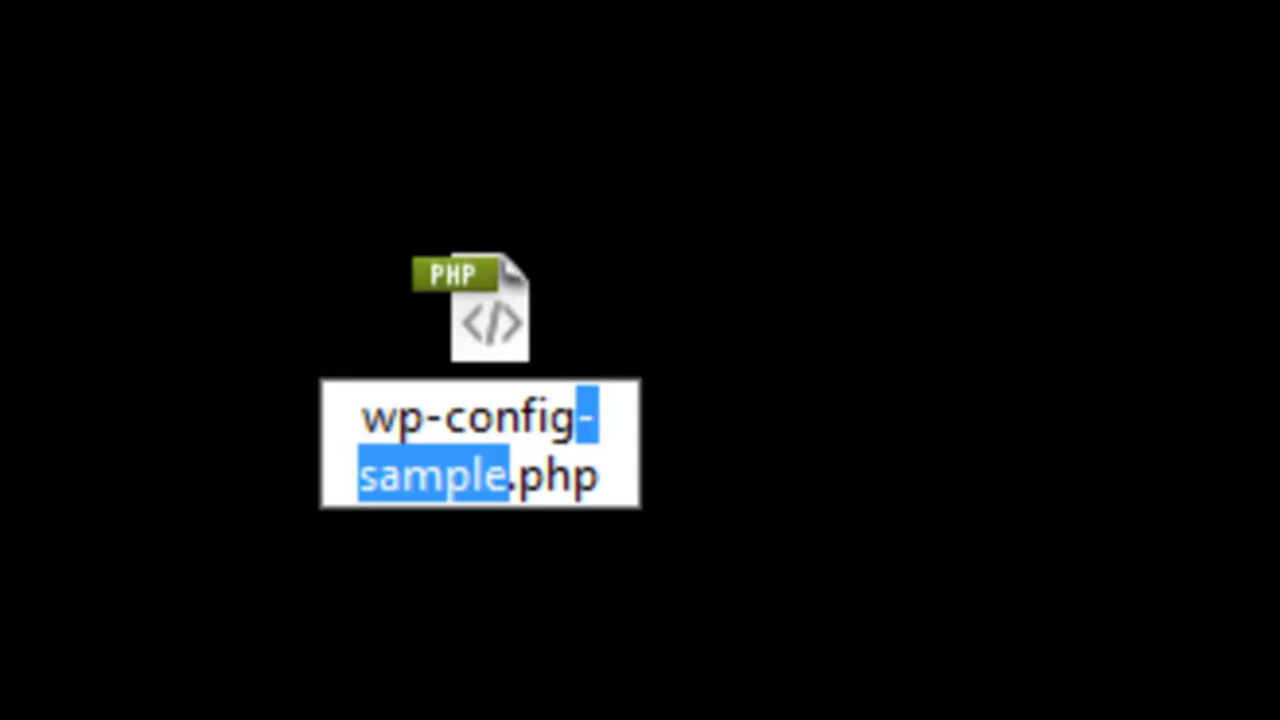
pyautogui.press('BackSpace')
pyautogui.press('Return')
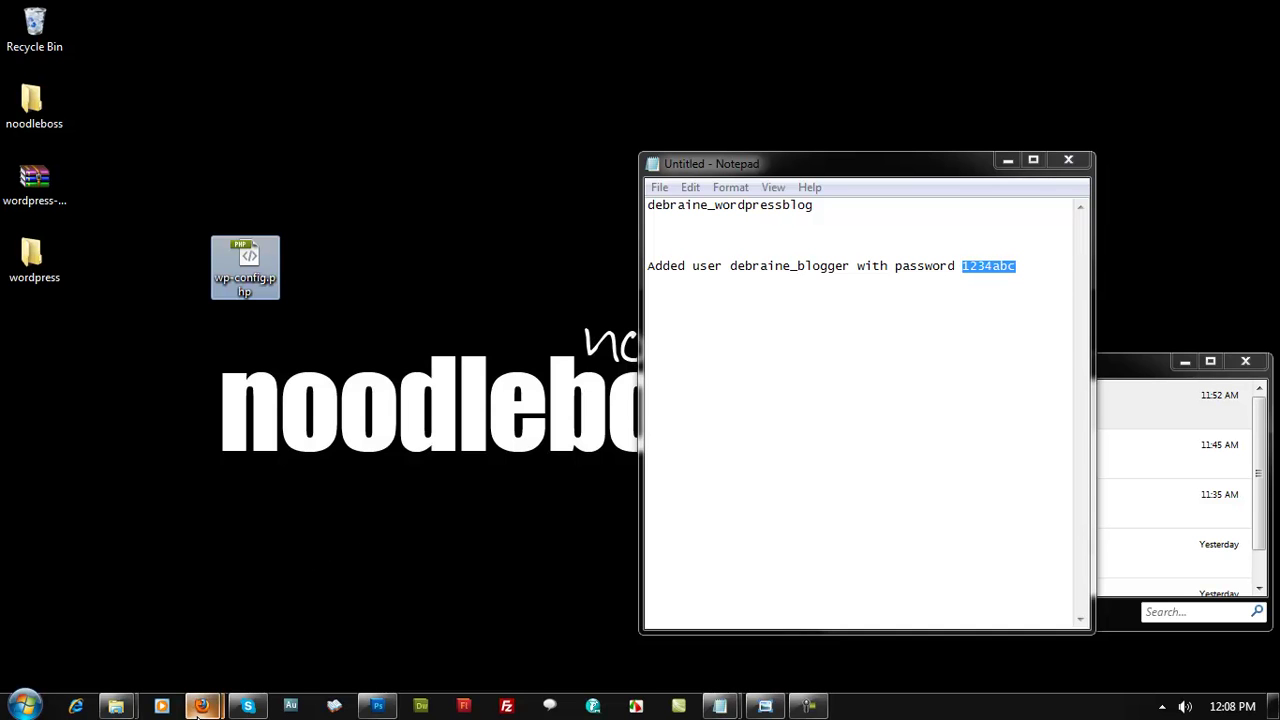
# - Dismiss the download notice, then close the cPanel upload page and the Index of / tab
pyautogui.moveTo(200, 708)
pyautogui.click(114, 623)
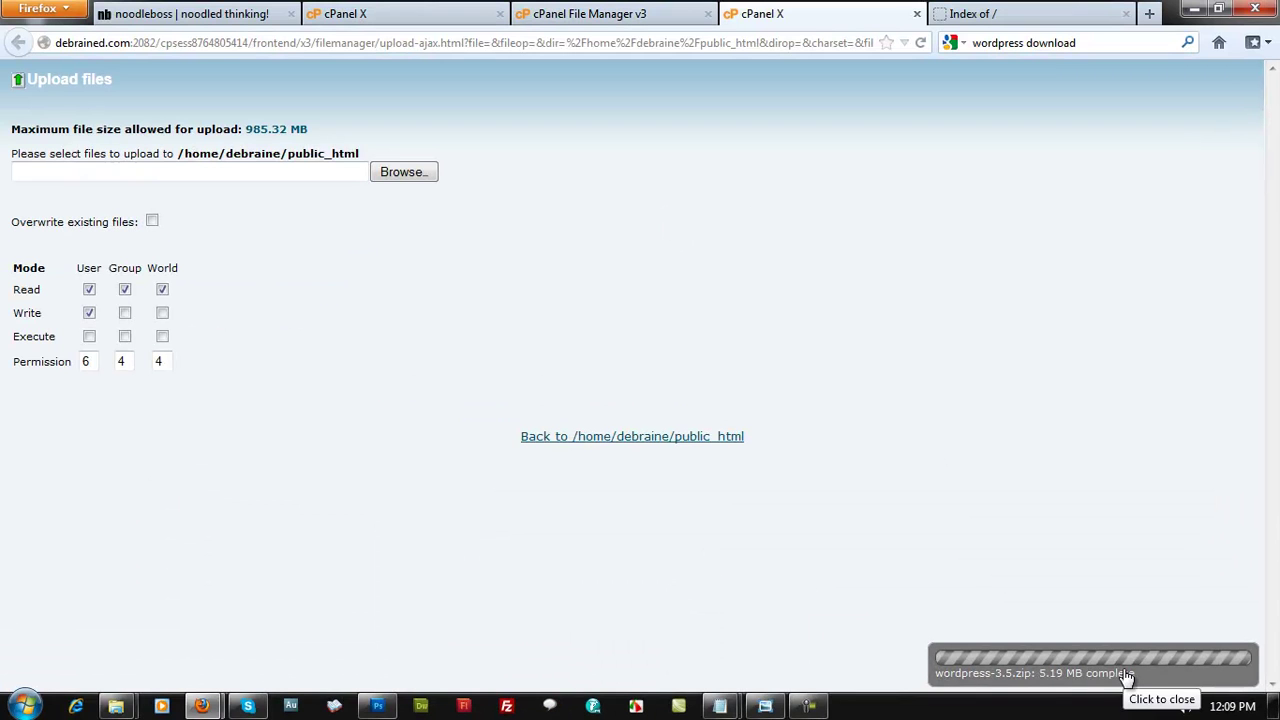
pyautogui.click(1100, 672)
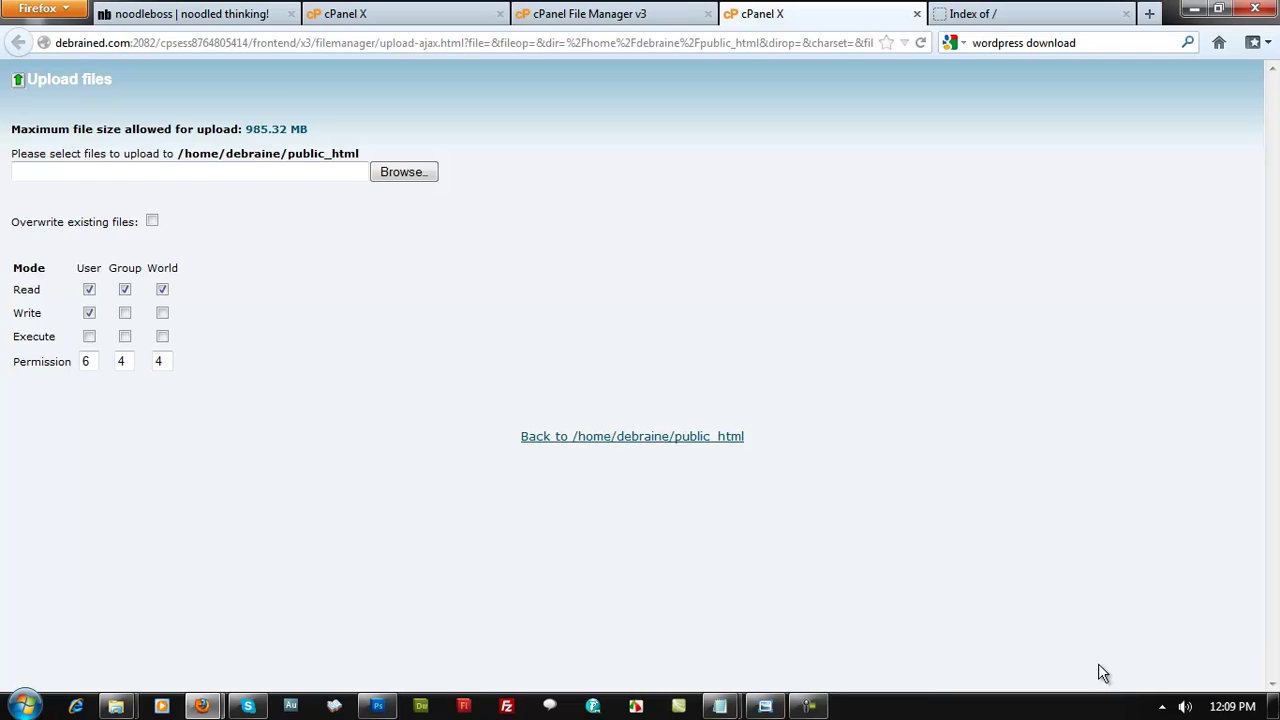
pyautogui.click(577, 436)
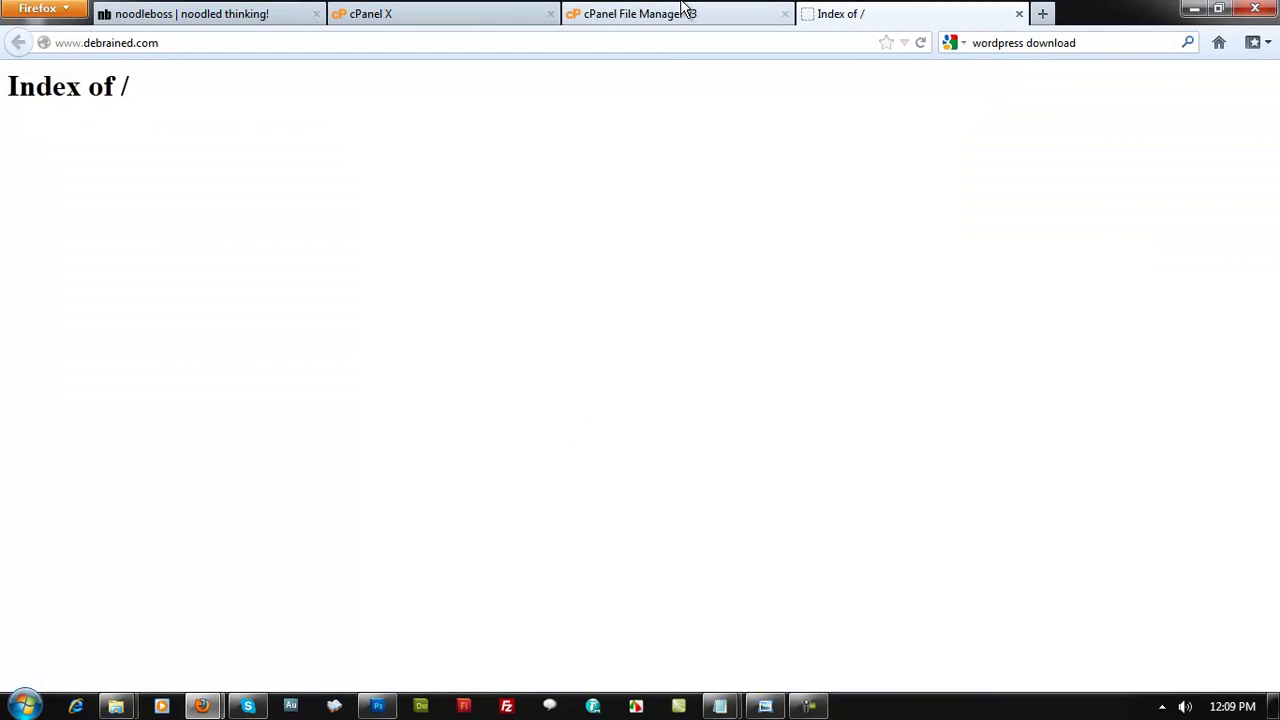
pyautogui.click(1019, 13)
# - Select wordpress-3.5.zip in public_html and bring up its context menu
pyautogui.click(437, 245)
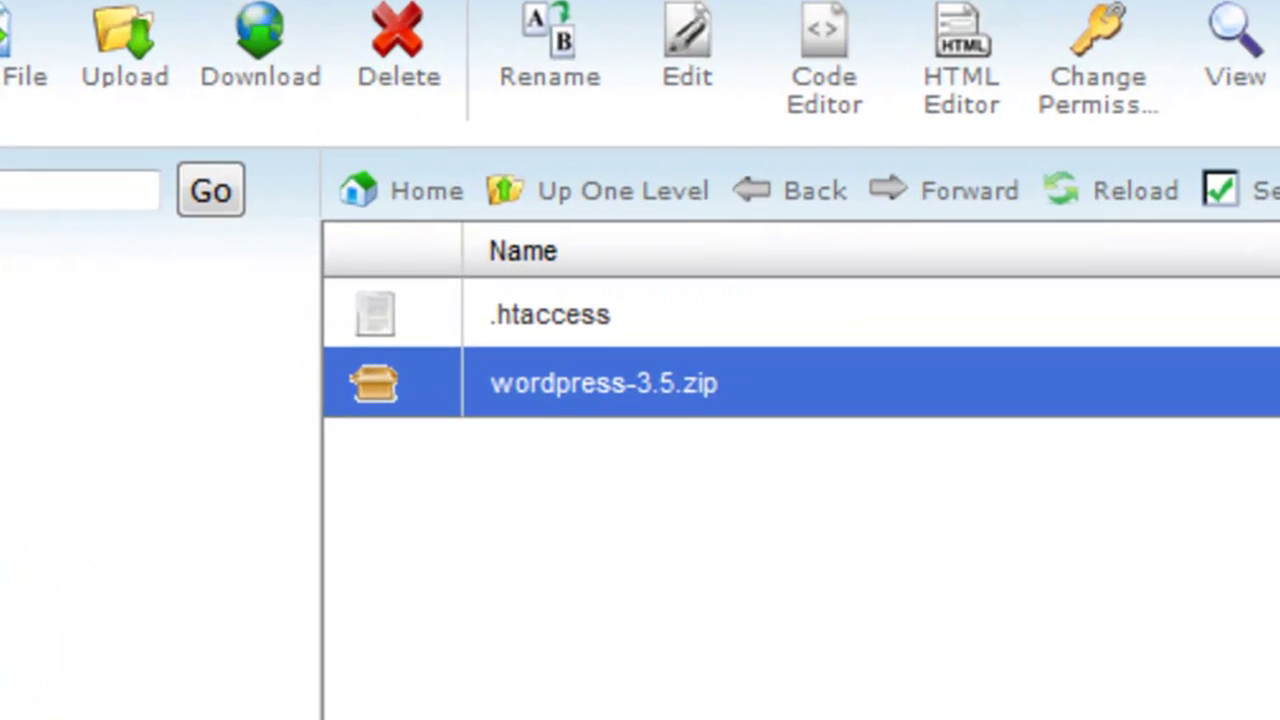
pyautogui.click(584, 330)
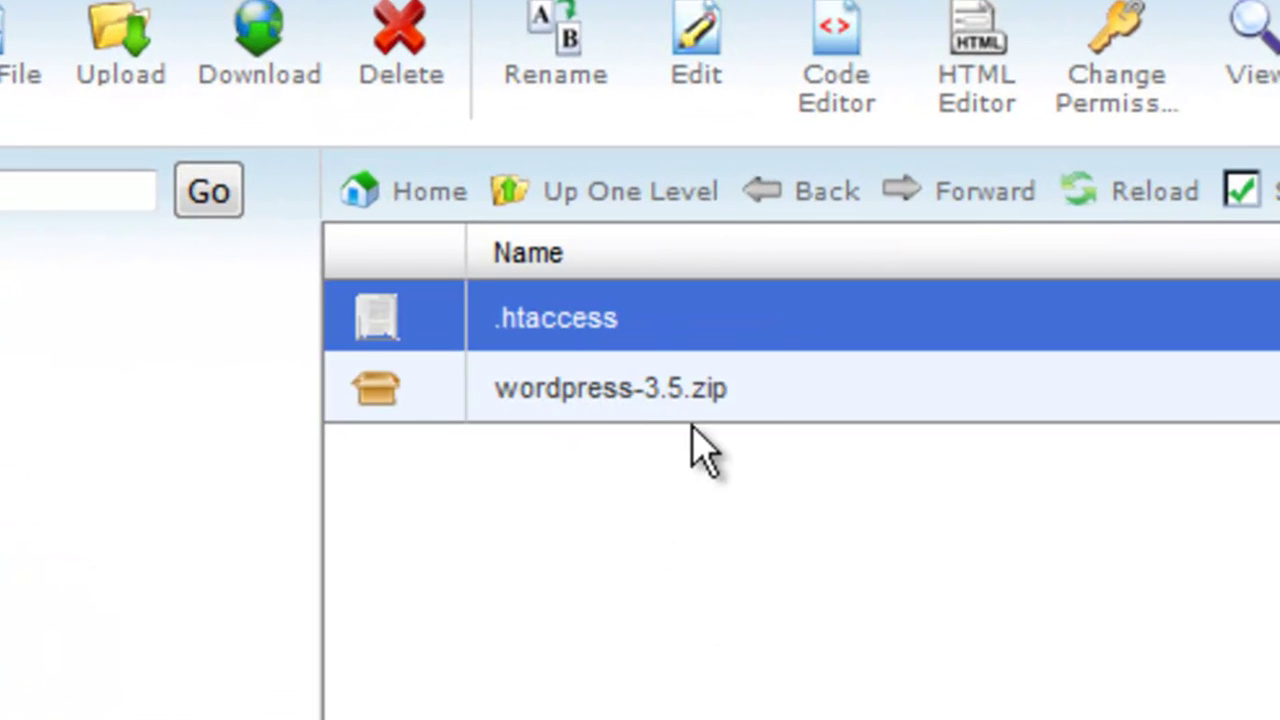
pyautogui.click(750, 388)
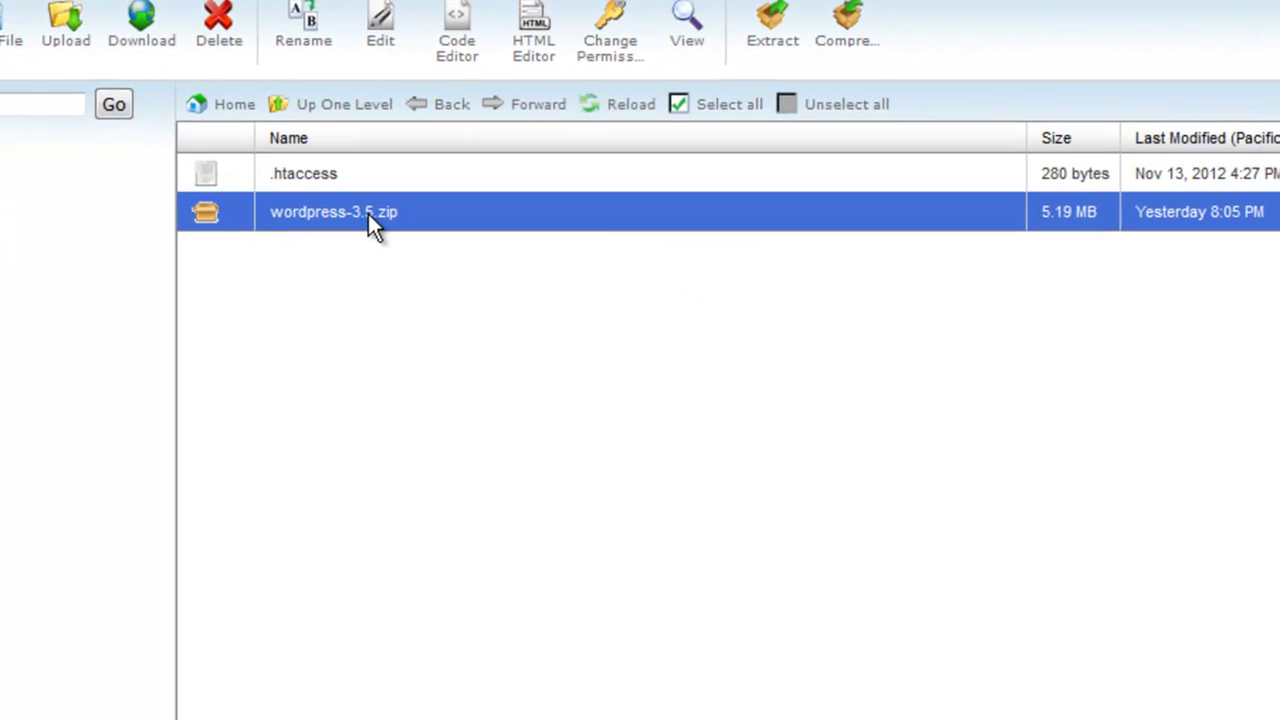
pyautogui.rightClick(676, 406)
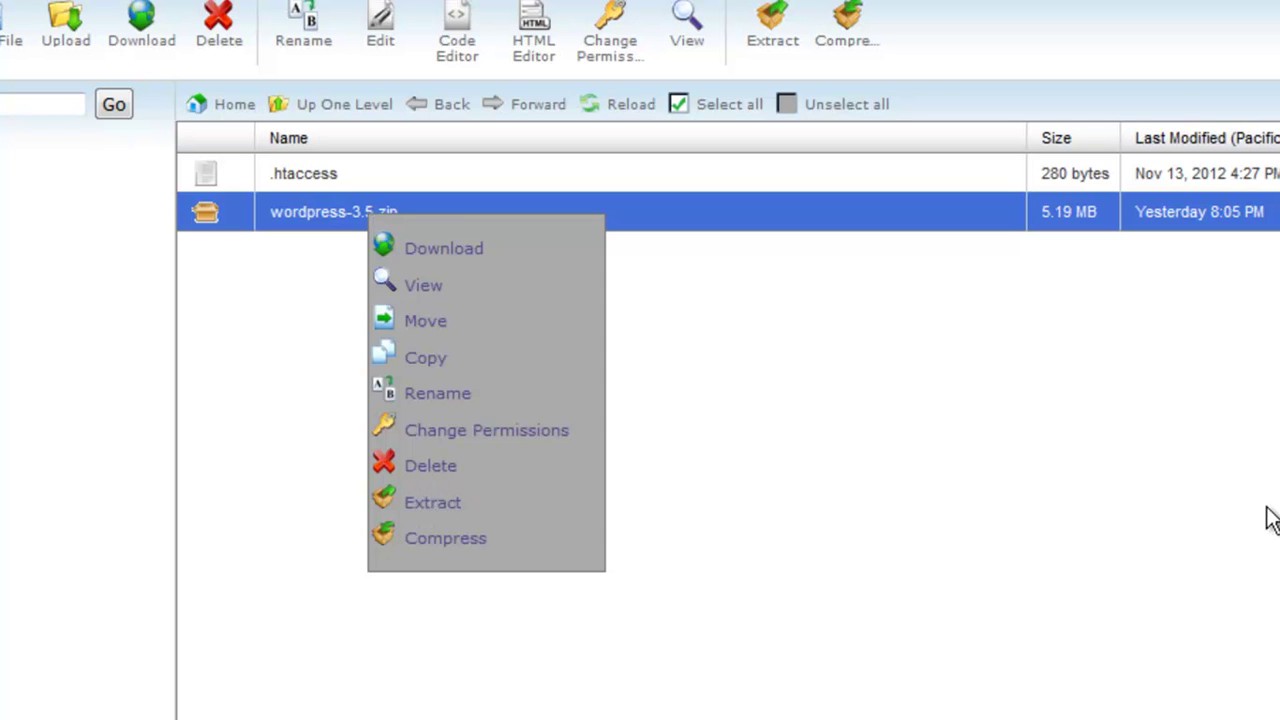
pyautogui.click(418, 212)
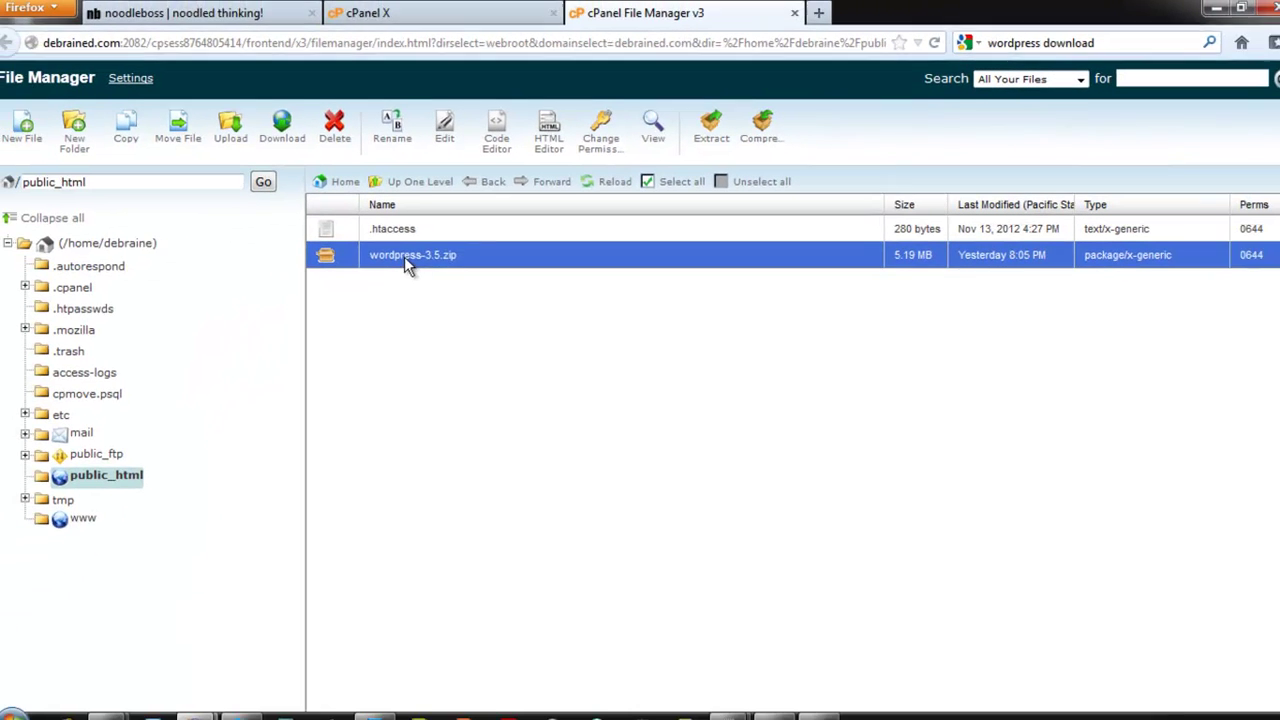
# - Extract wordpress-3.5.zip into /public_html and close the extraction results
pyautogui.rightClick(374, 362)
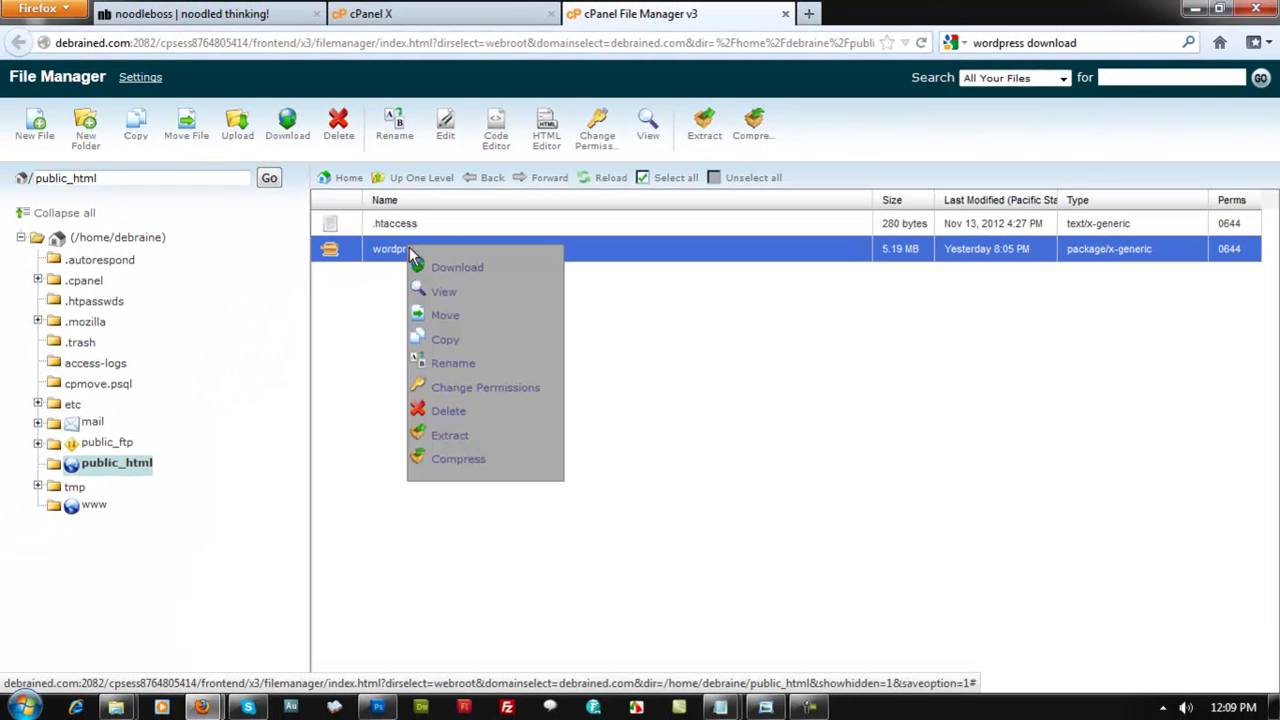
pyautogui.click(452, 437)
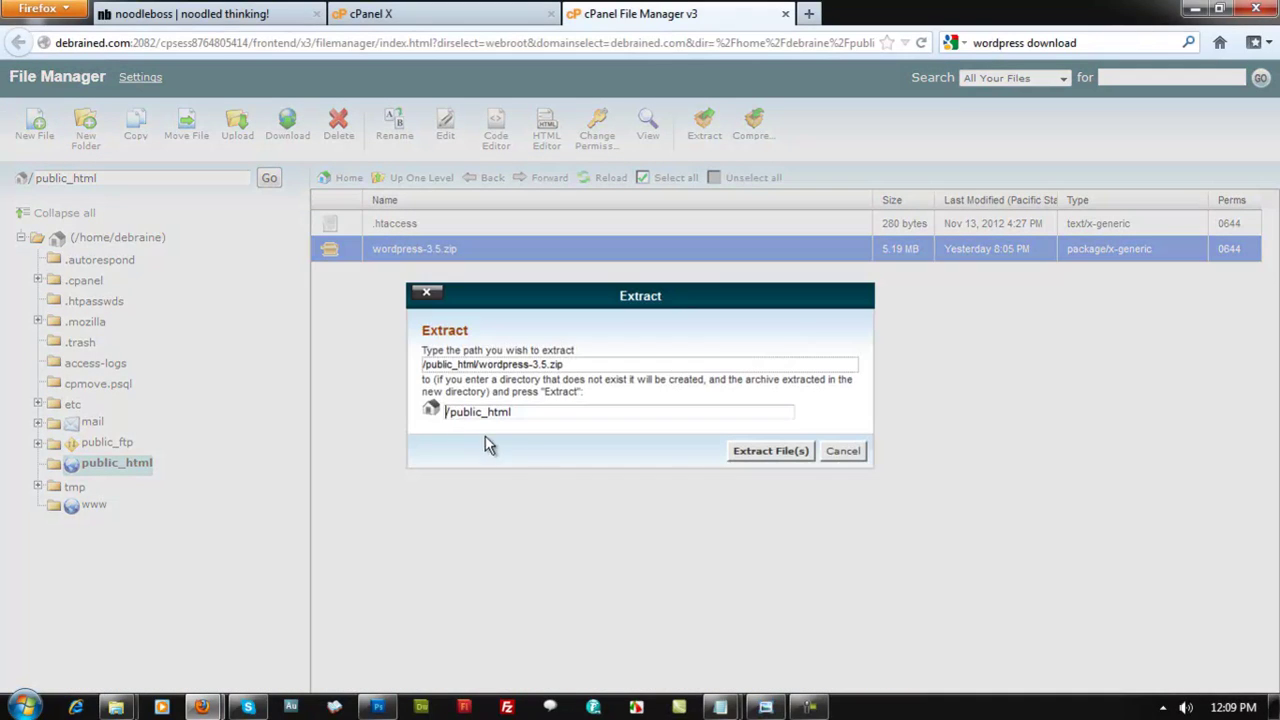
pyautogui.click(752, 452)
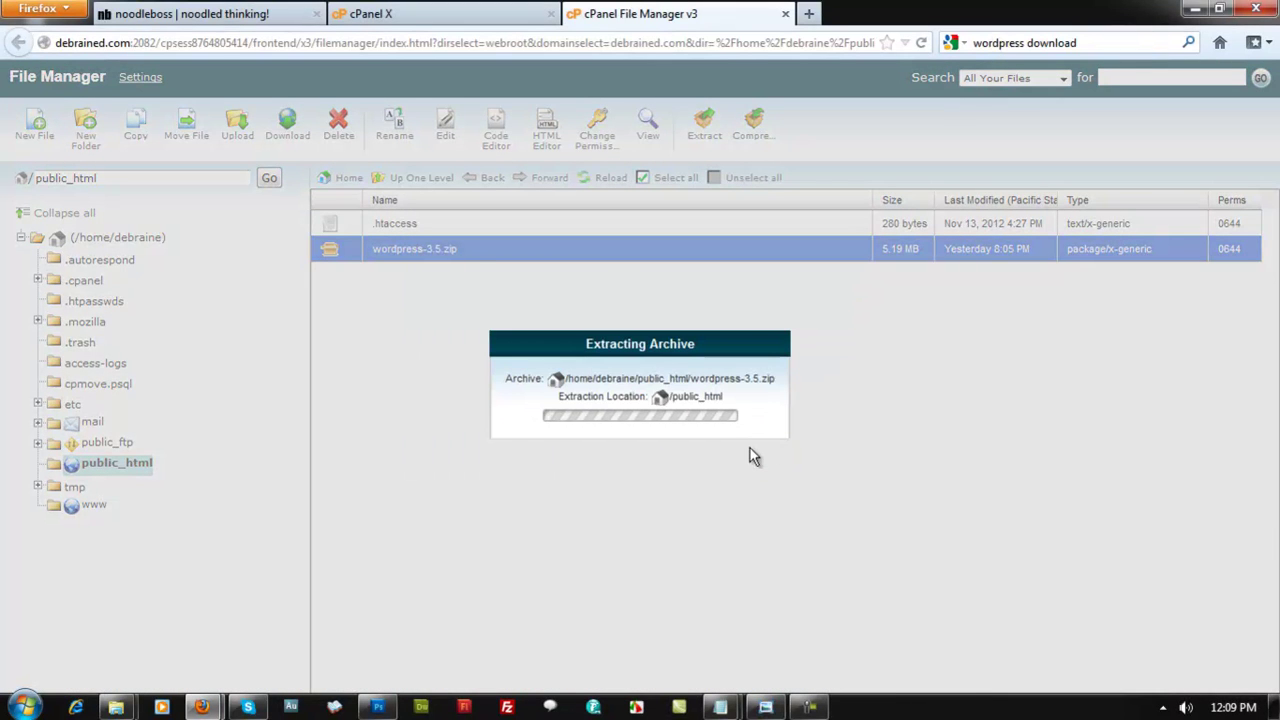
pyautogui.moveTo(945, 231); pyautogui.dragTo(948, 508)
pyautogui.click(937, 566)
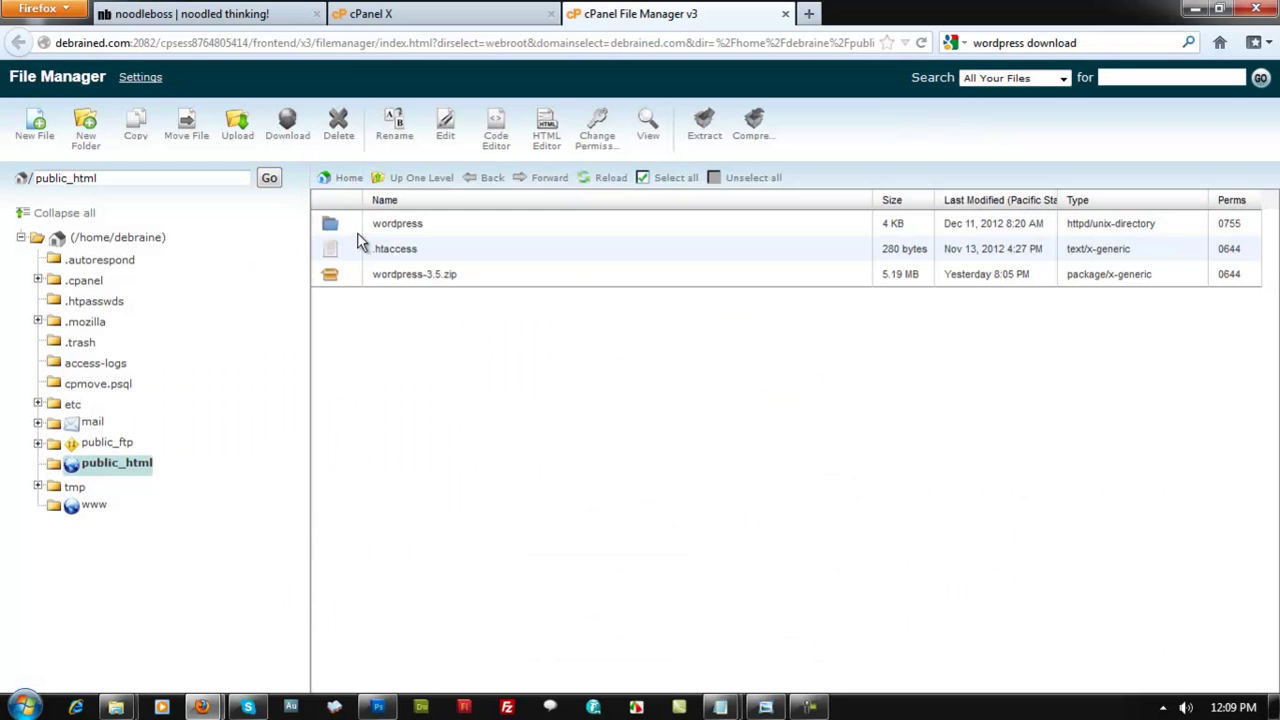
# - Delete the wordpress-3.5.zip archive from public_html
pyautogui.click(425, 226)
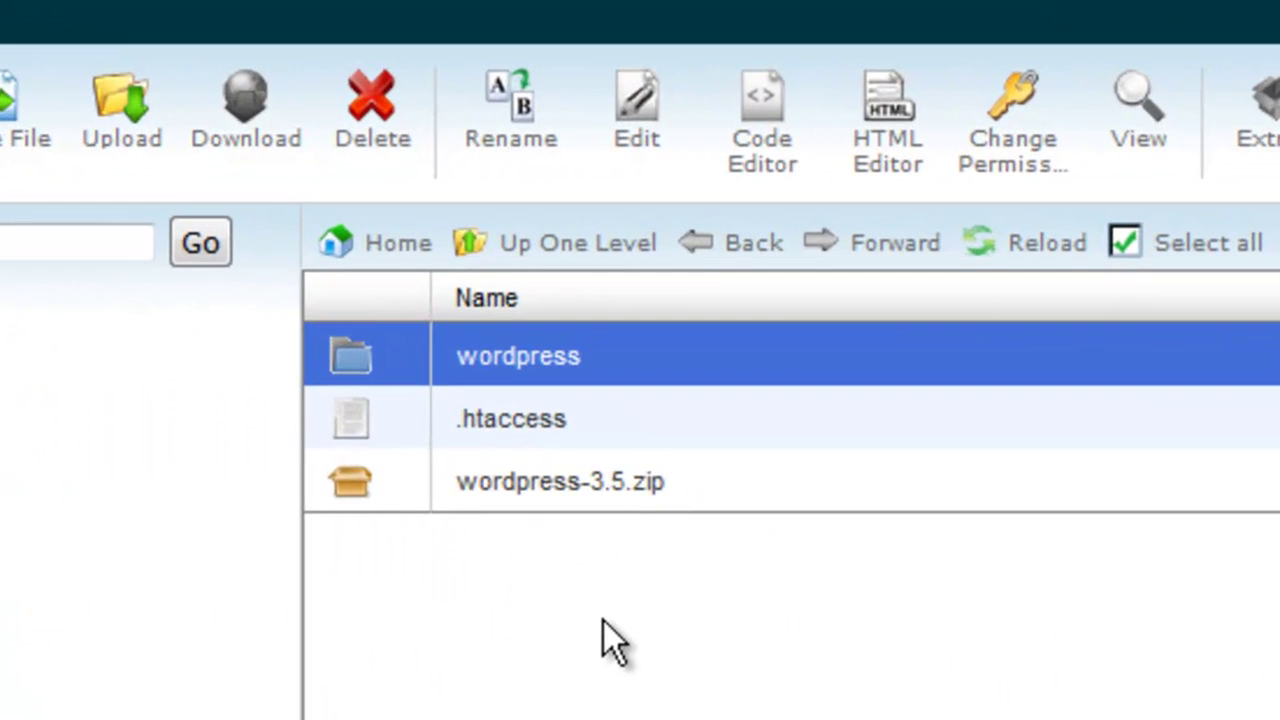
pyautogui.click(587, 418)
pyautogui.click(559, 483)
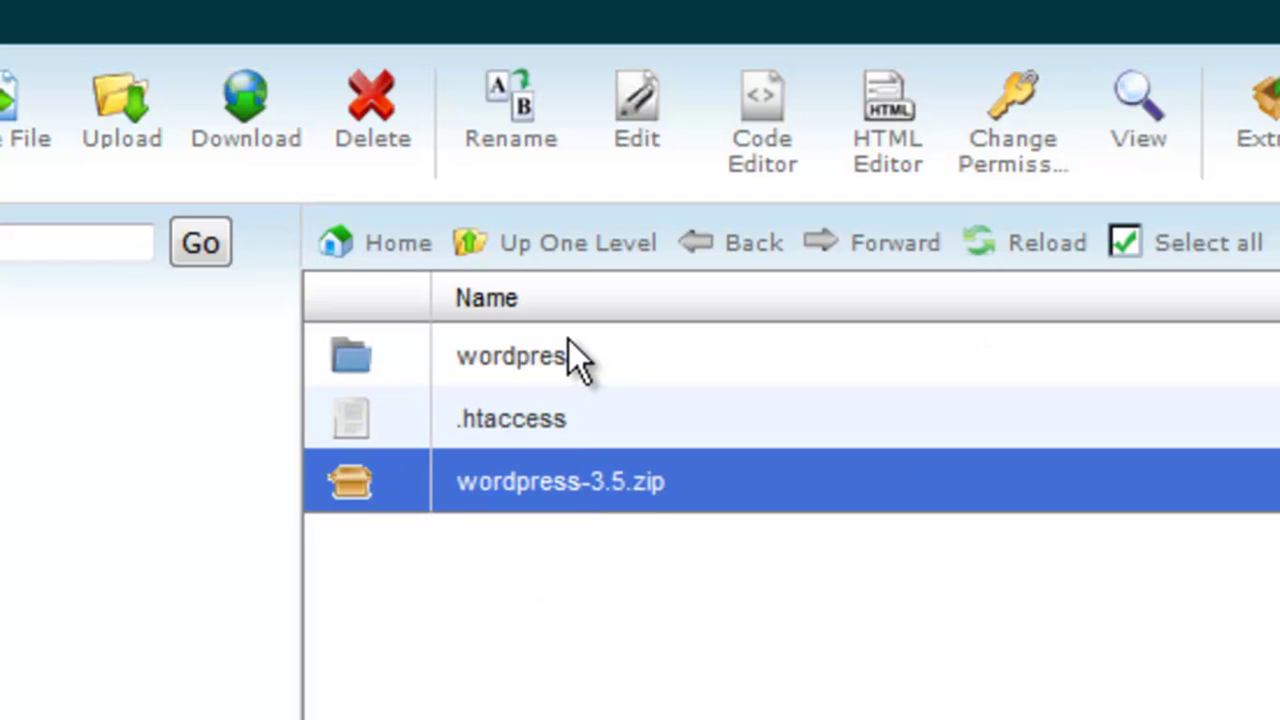
pyautogui.click(569, 340)
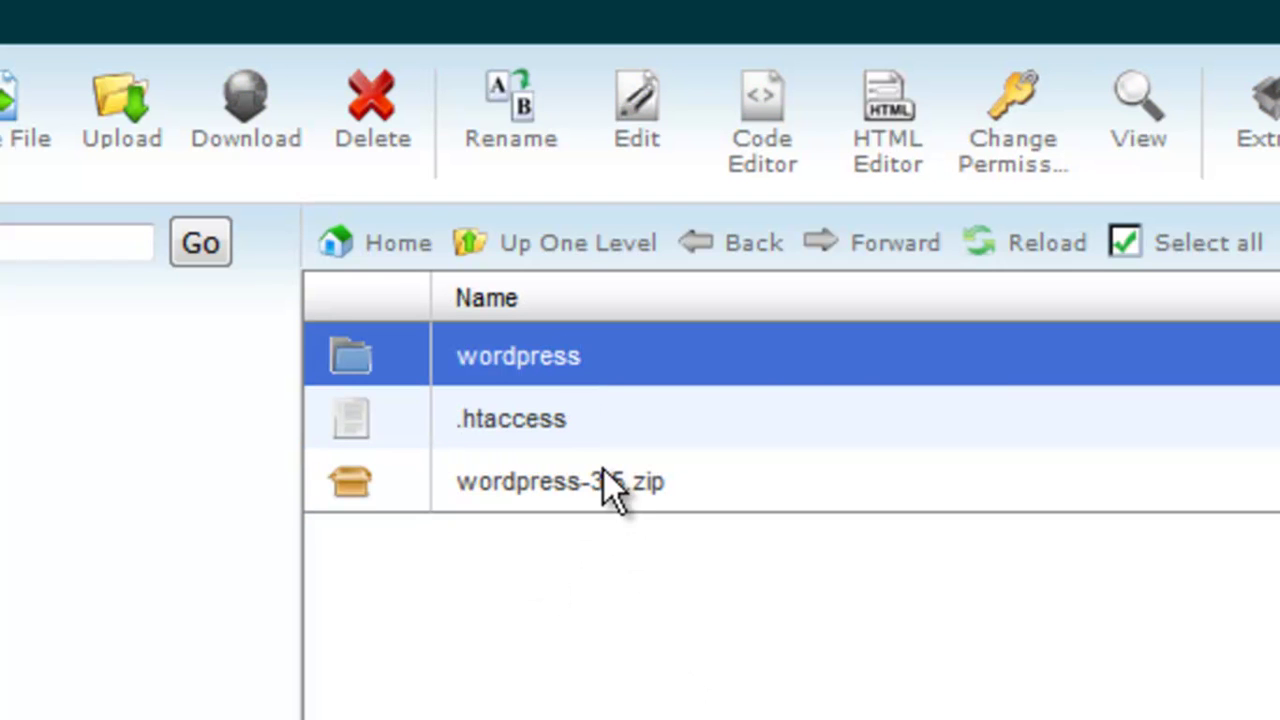
pyautogui.click(602, 475)
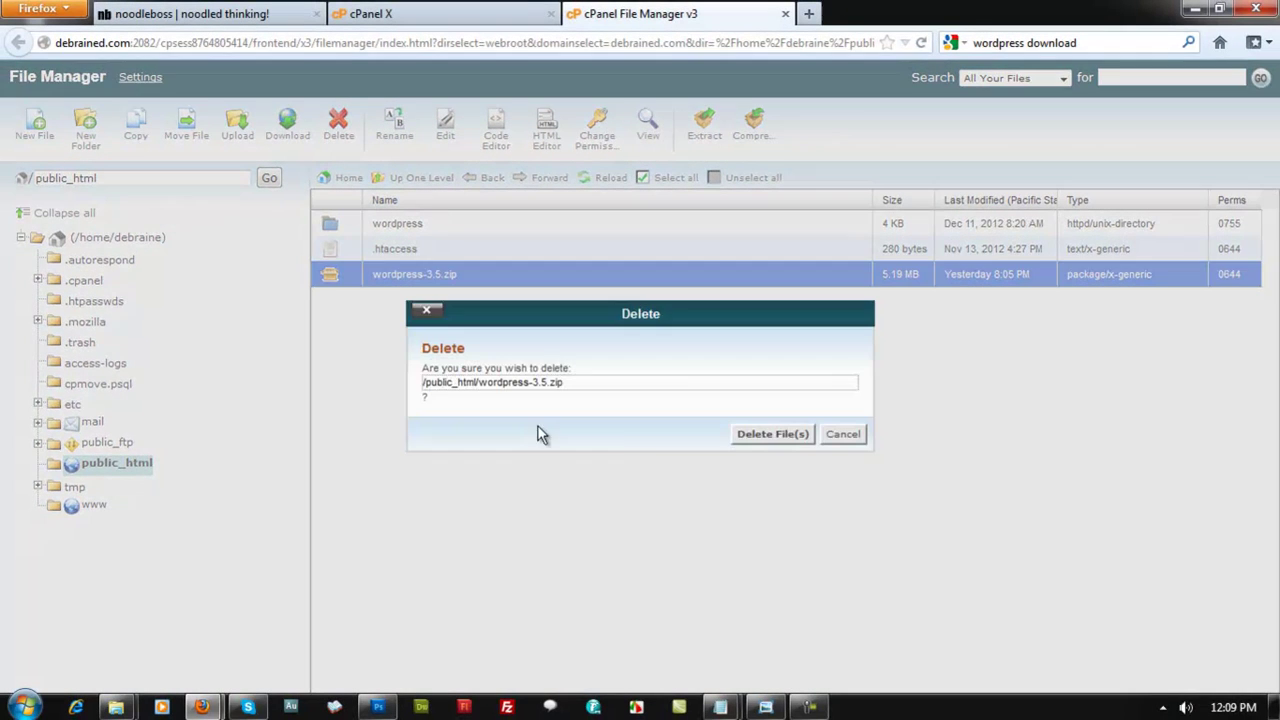
pyautogui.press('Delete')
pyautogui.click(759, 433)
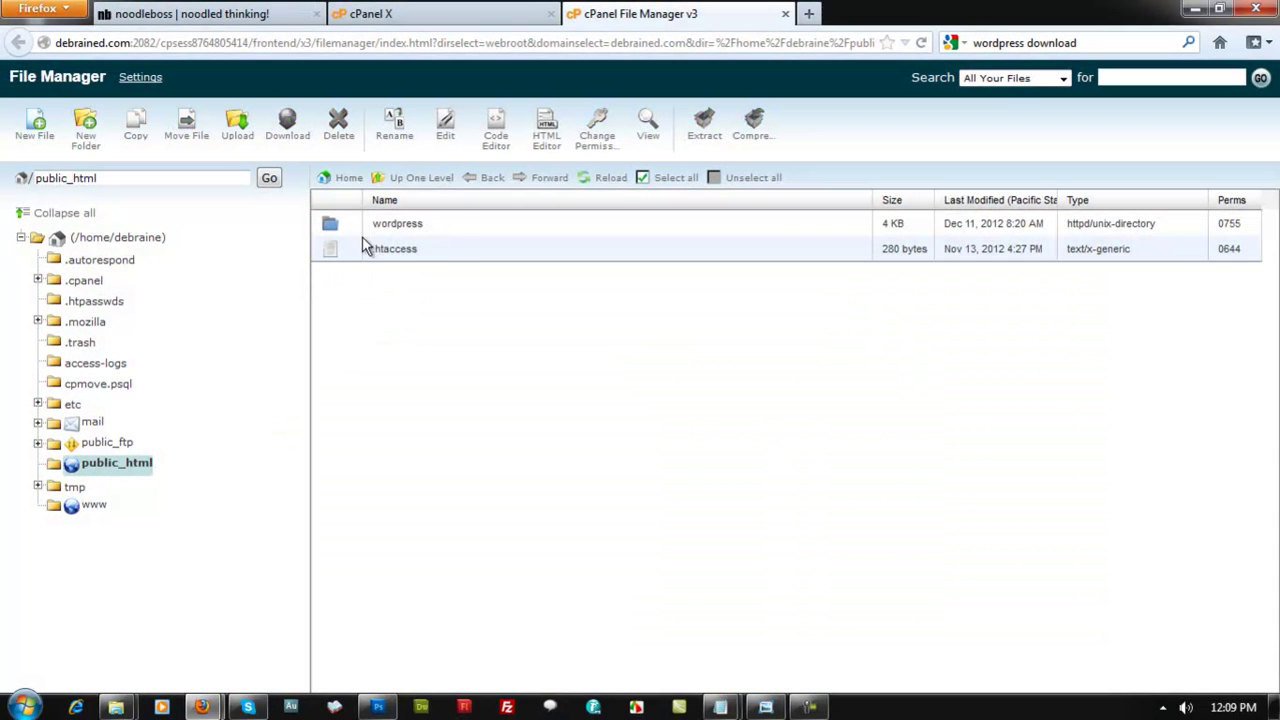
# - Open the newly extracted wordpress folder
pyautogui.click(448, 255)
pyautogui.click(448, 223)
pyautogui.click(440, 247)
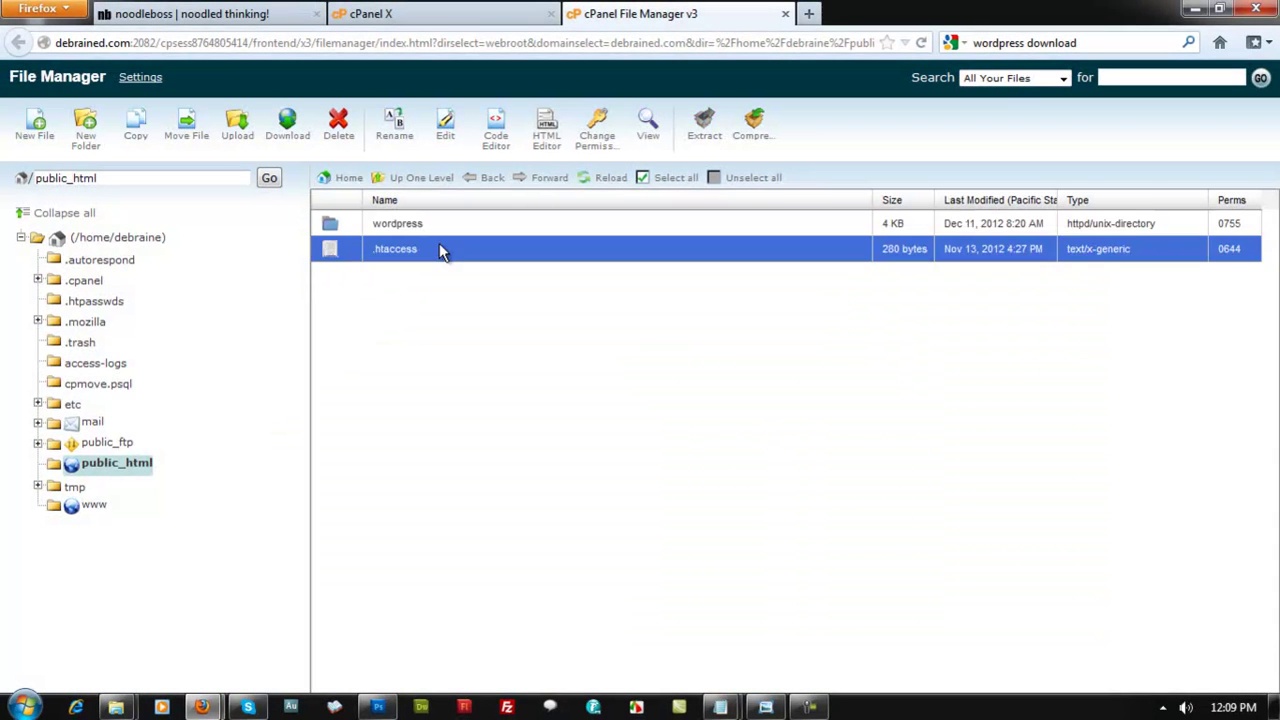
pyautogui.doubleClick(435, 223)
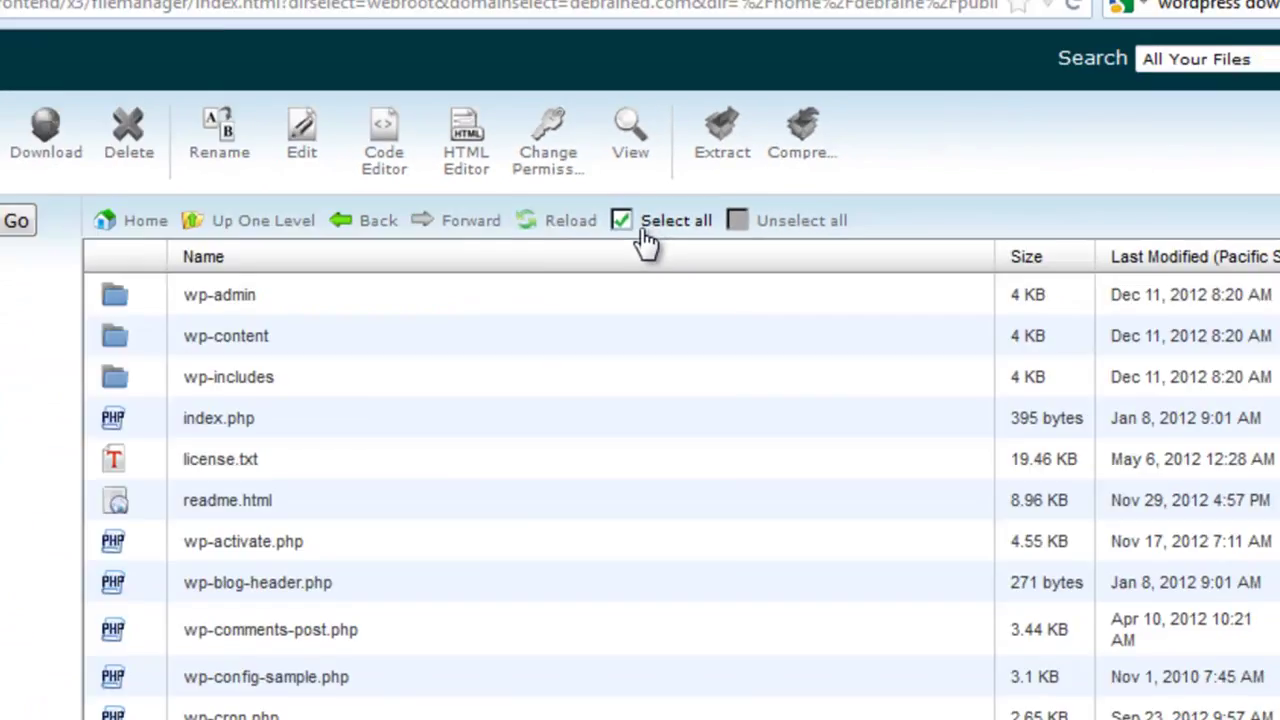
# - Select all of wp-admin, wp-content, wp-includes and the PHP files, then open their context menu
pyautogui.click(646, 238)
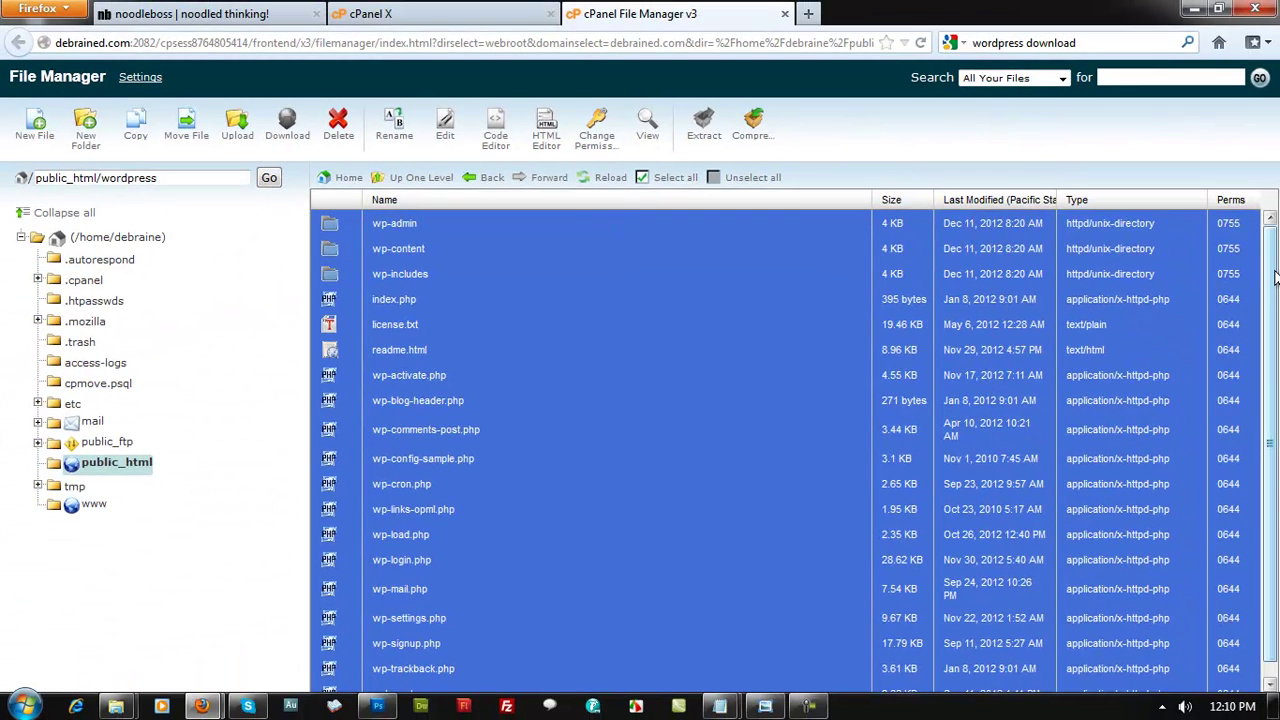
pyautogui.scroll(-1, 1275, 596)
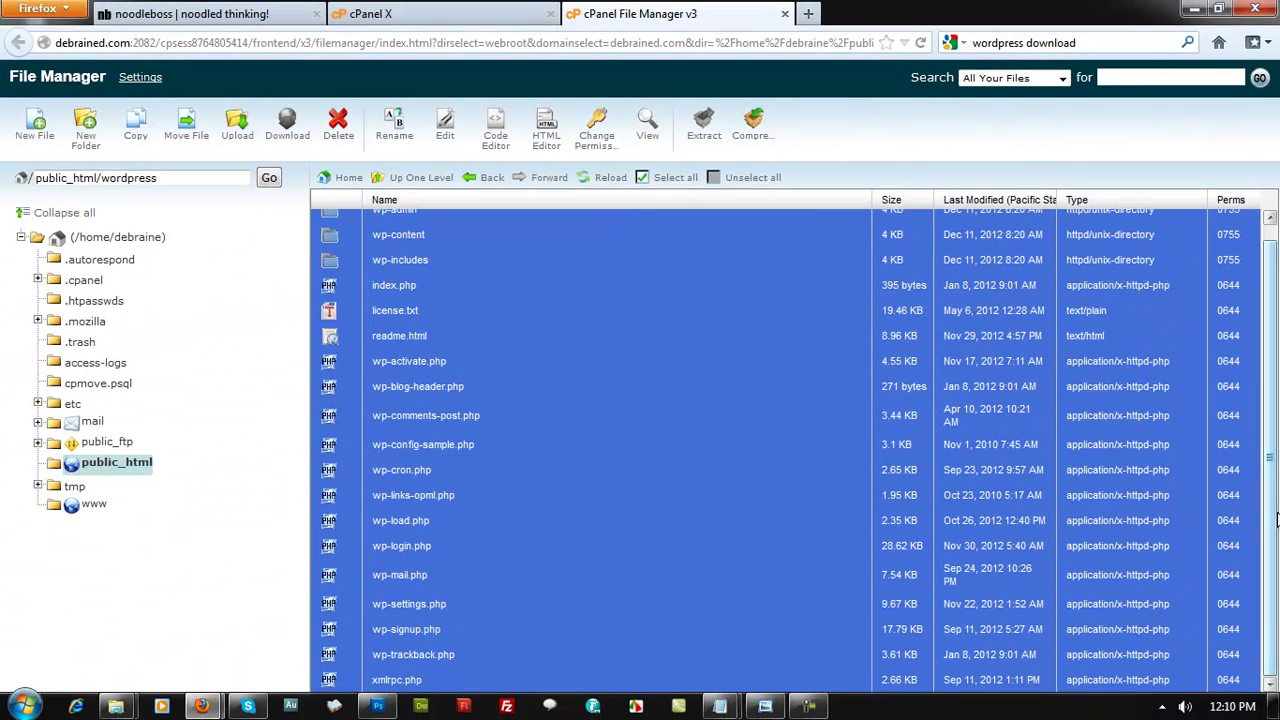
pyautogui.scroll(1, 1275, 520)
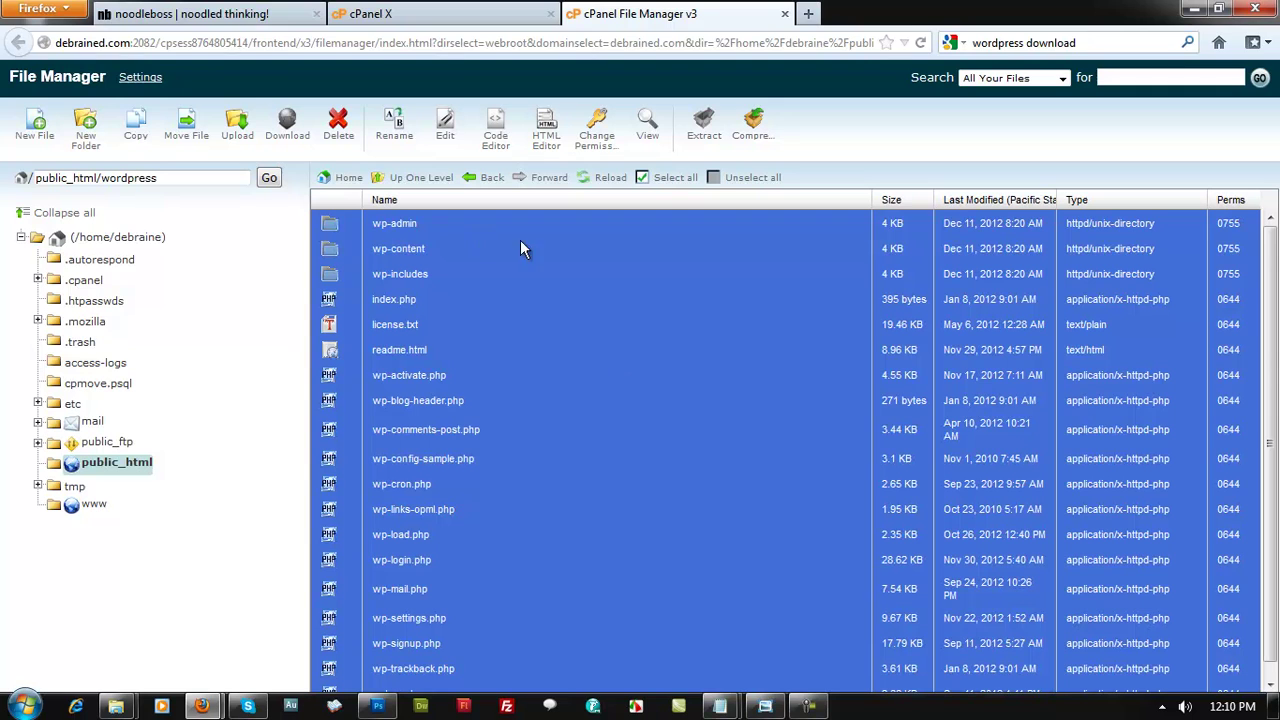
pyautogui.rightClick(559, 234)
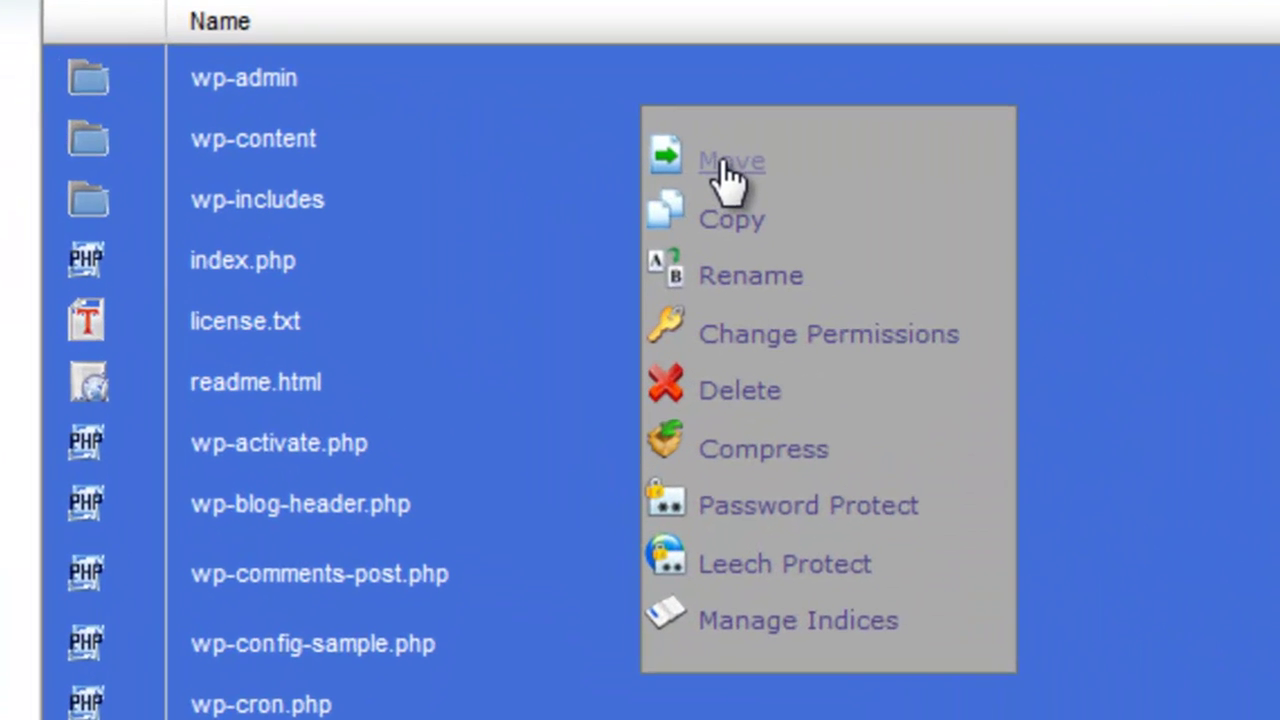
pyautogui.rightClick(302, 190)
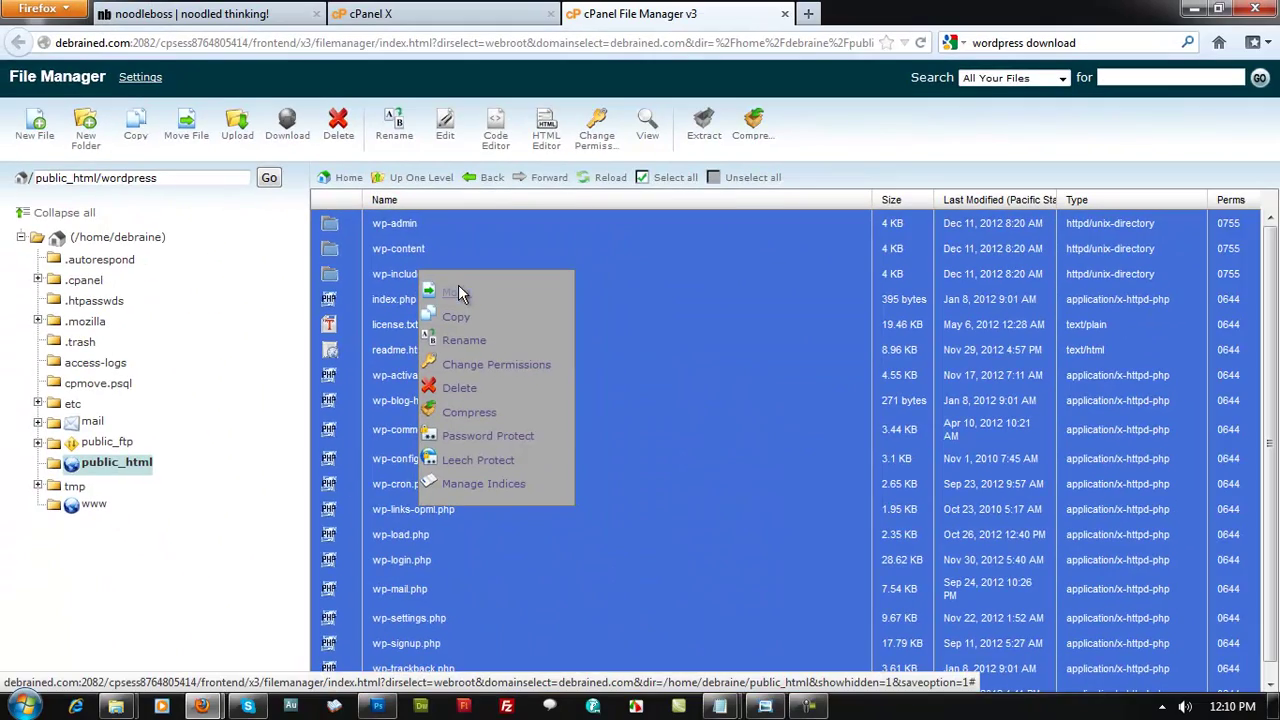
# - Move the selected WordPress files with destination path changed from /public_html/wordpress to /public_html
pyautogui.click(458, 292)
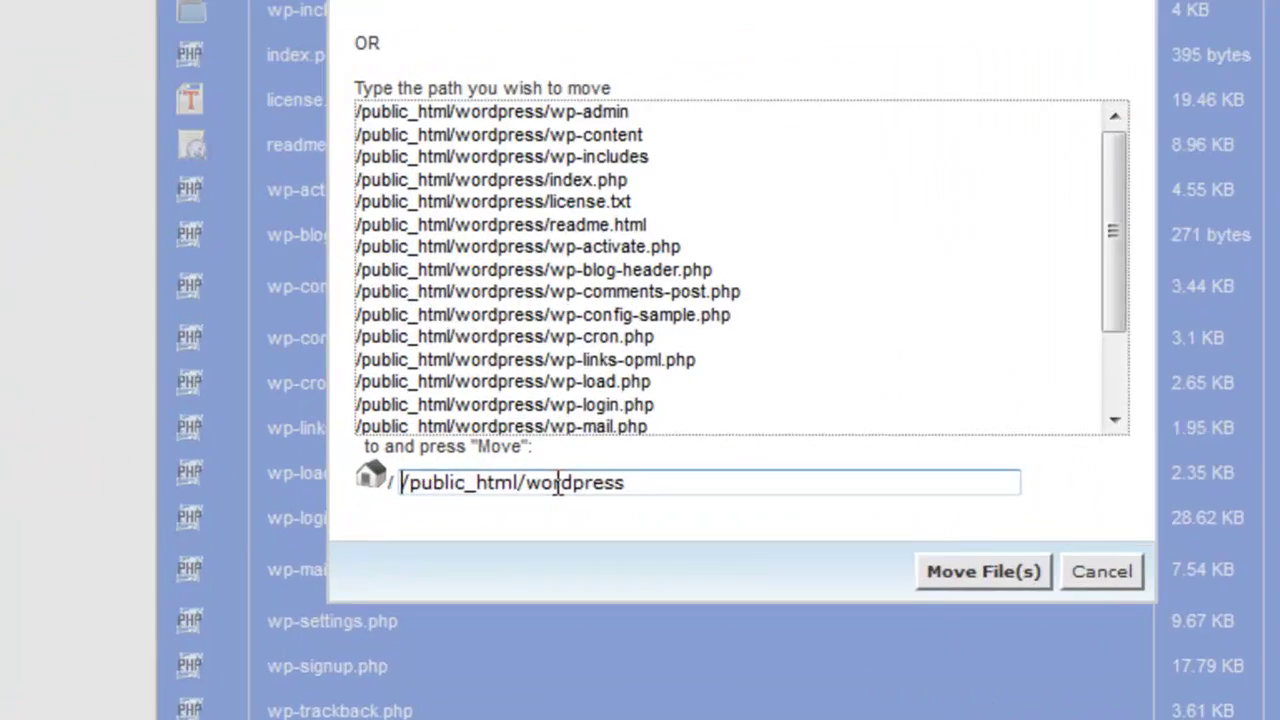
pyautogui.doubleClick(522, 540)
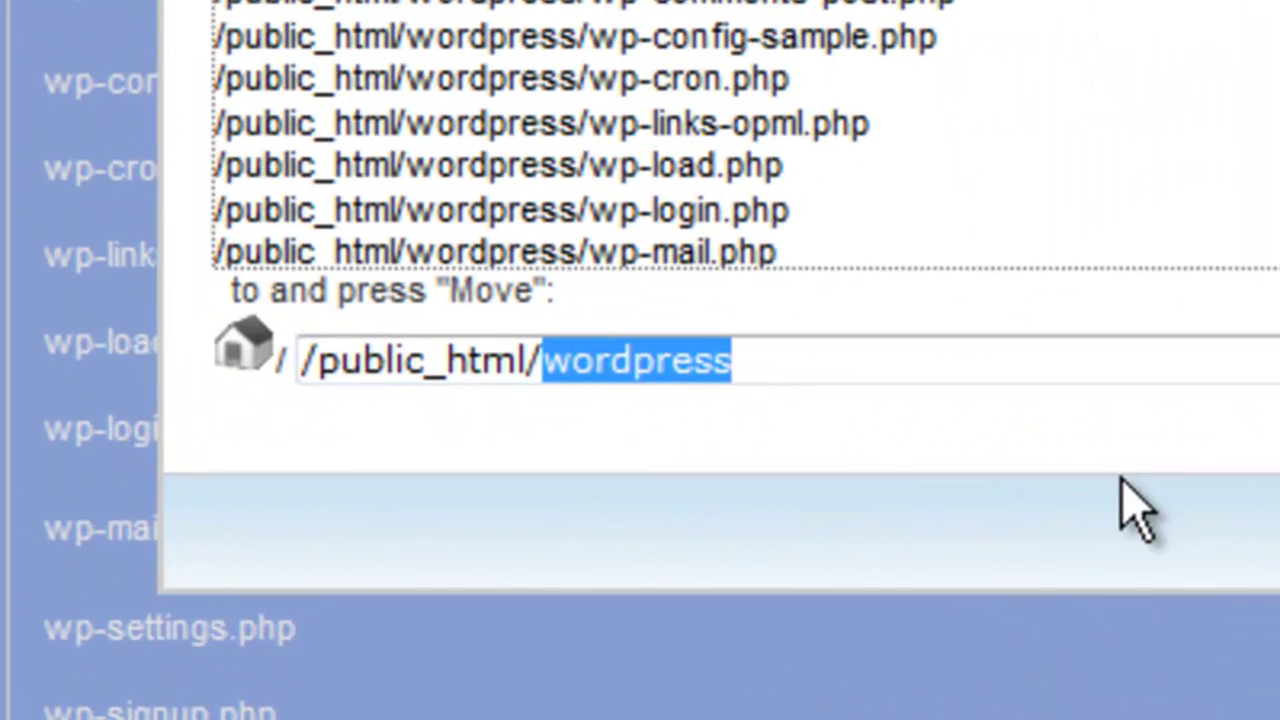
pyautogui.press('BackSpace')
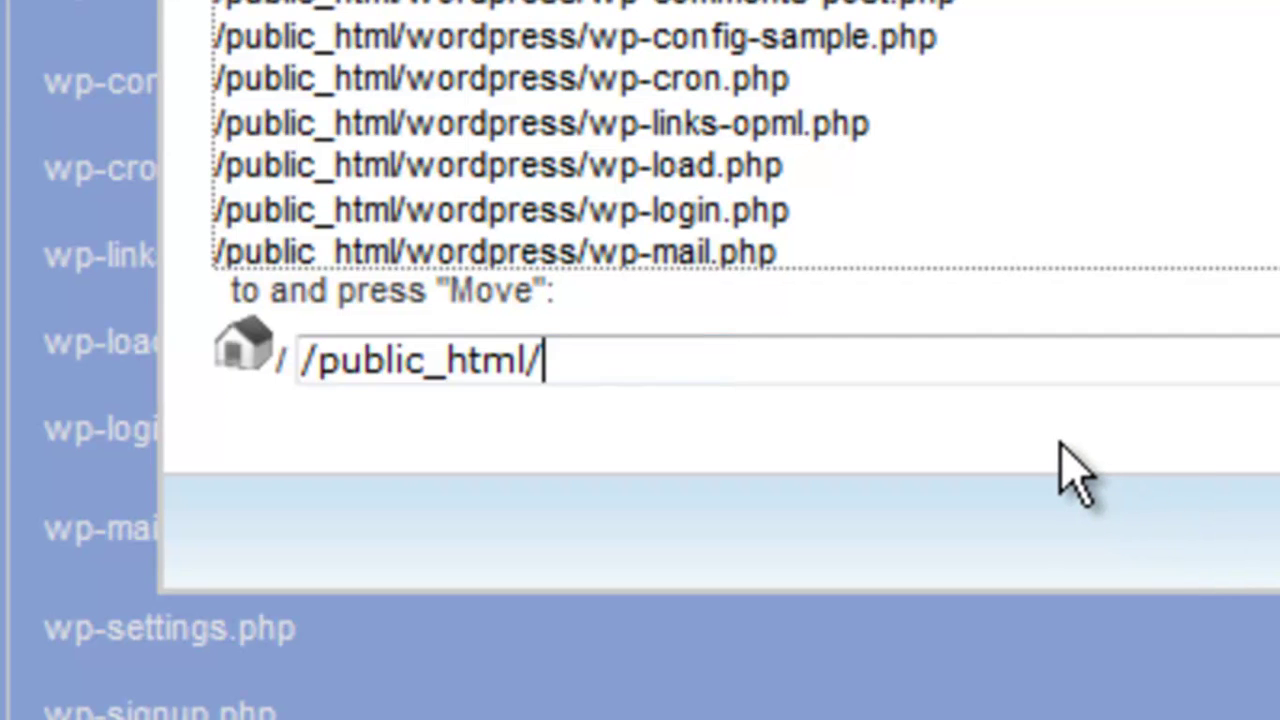
pyautogui.press('BackSpace')
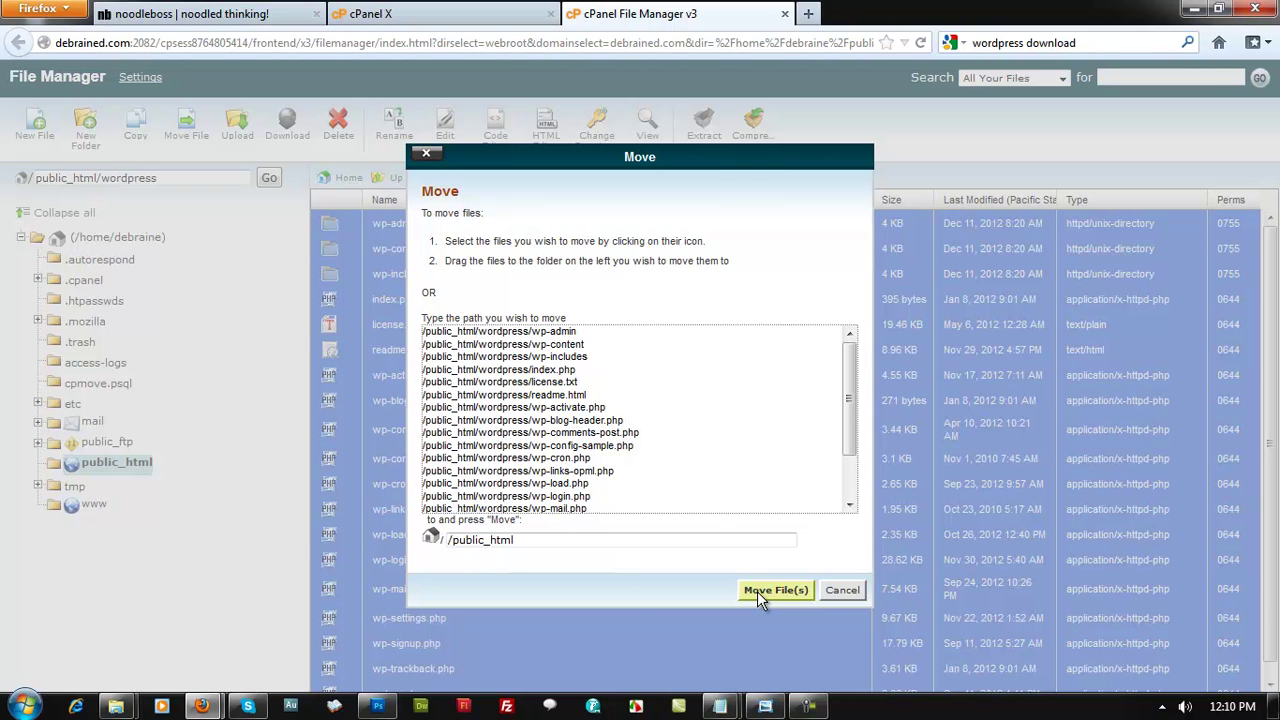
pyautogui.click(757, 591)
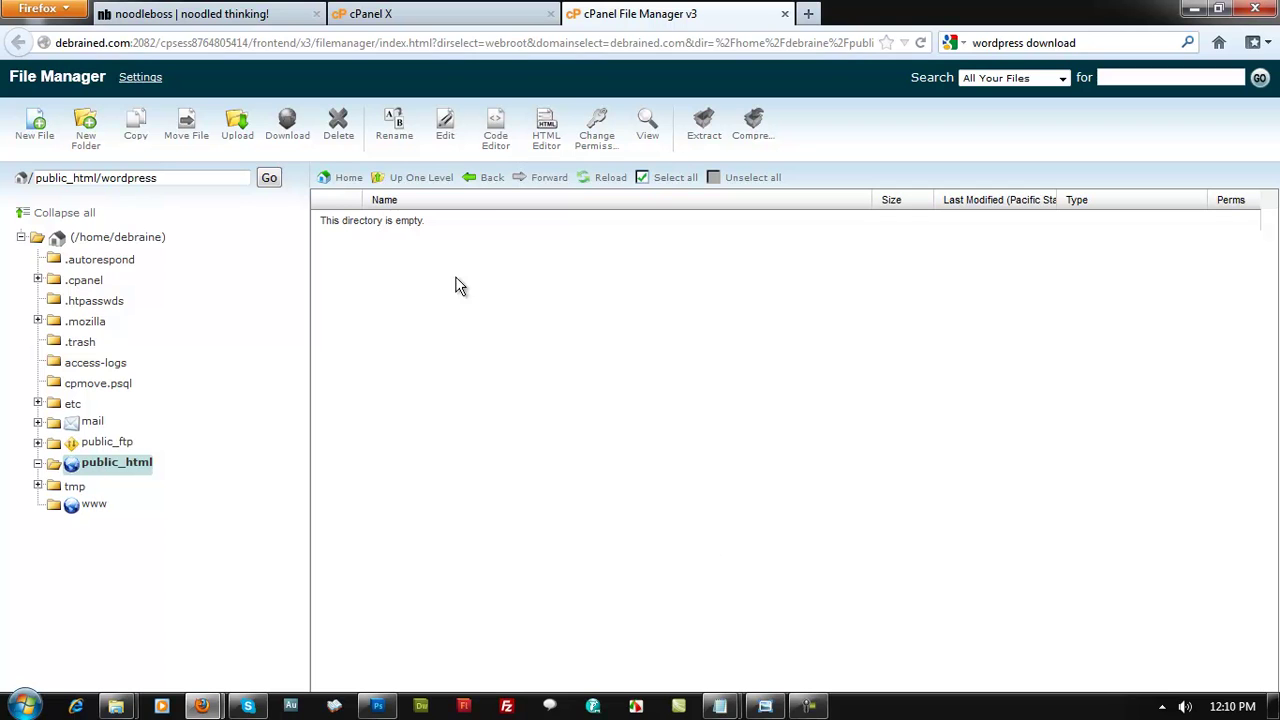
# - Back in public_html, check that the wordpress folder is now empty
pyautogui.click(485, 179)
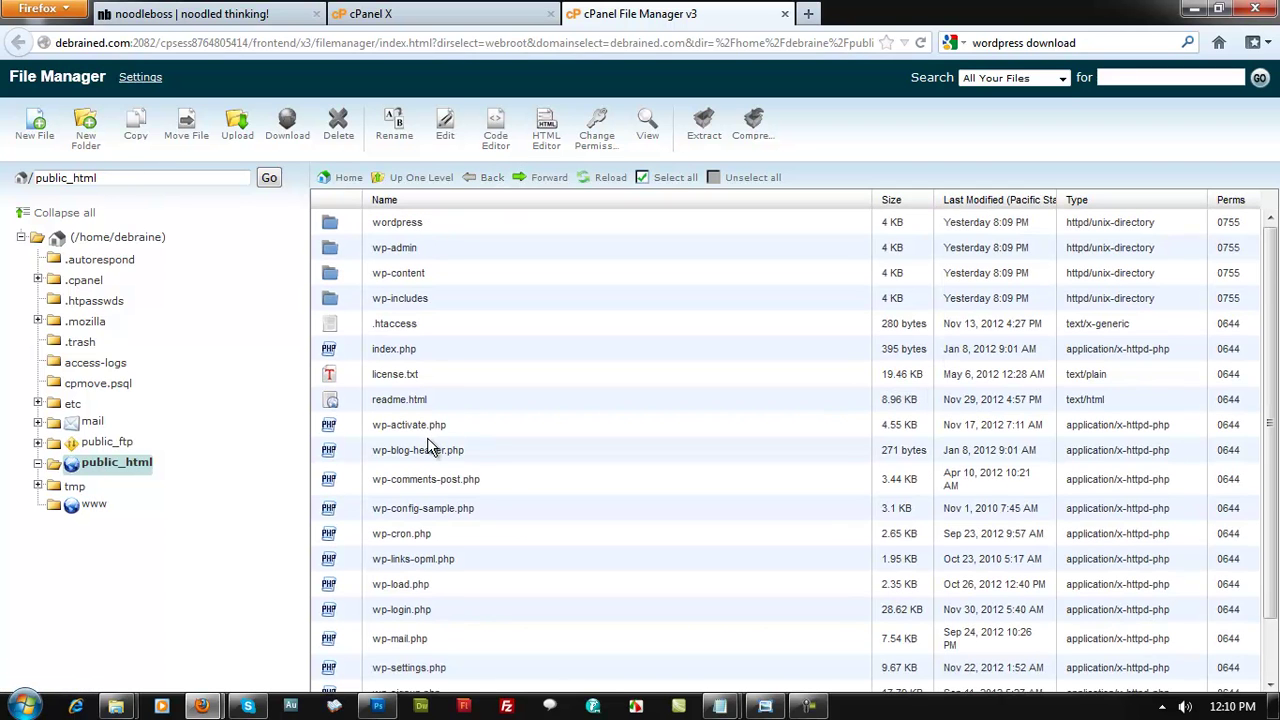
pyautogui.scroll(-2, 427, 445)
pyautogui.scroll(2, 427, 443)
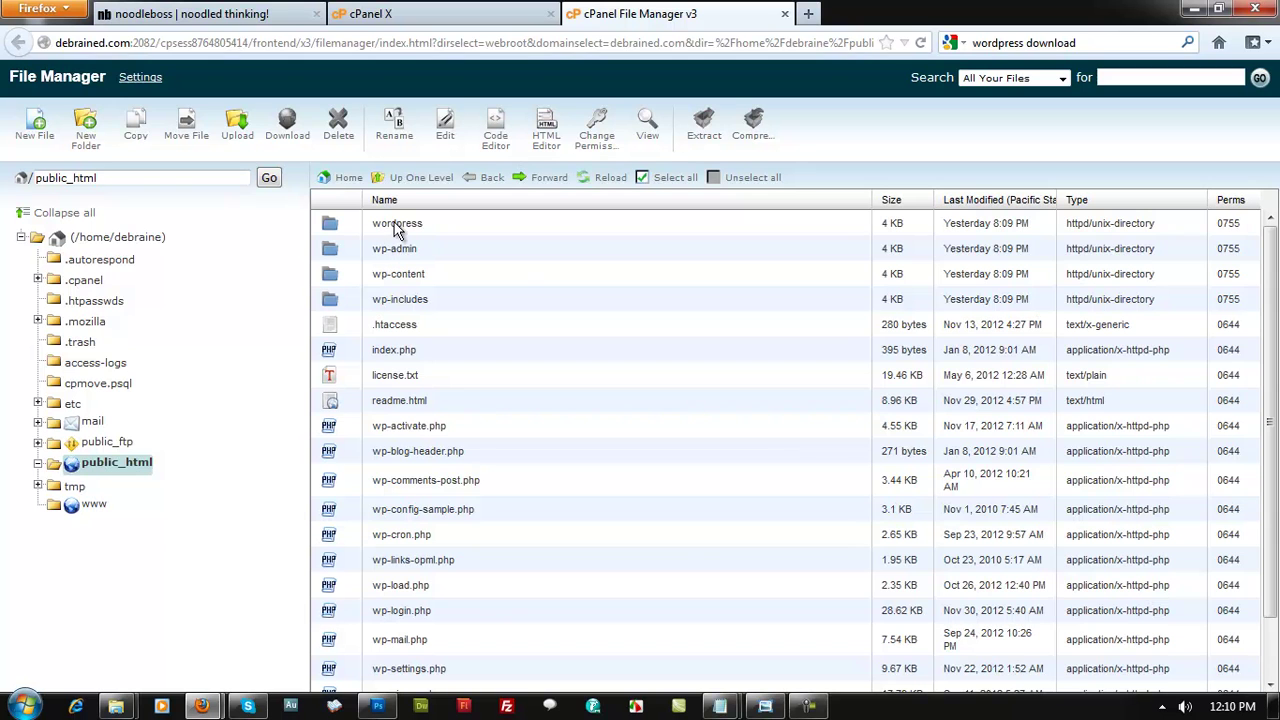
pyautogui.scroll(2, 1273, 470)
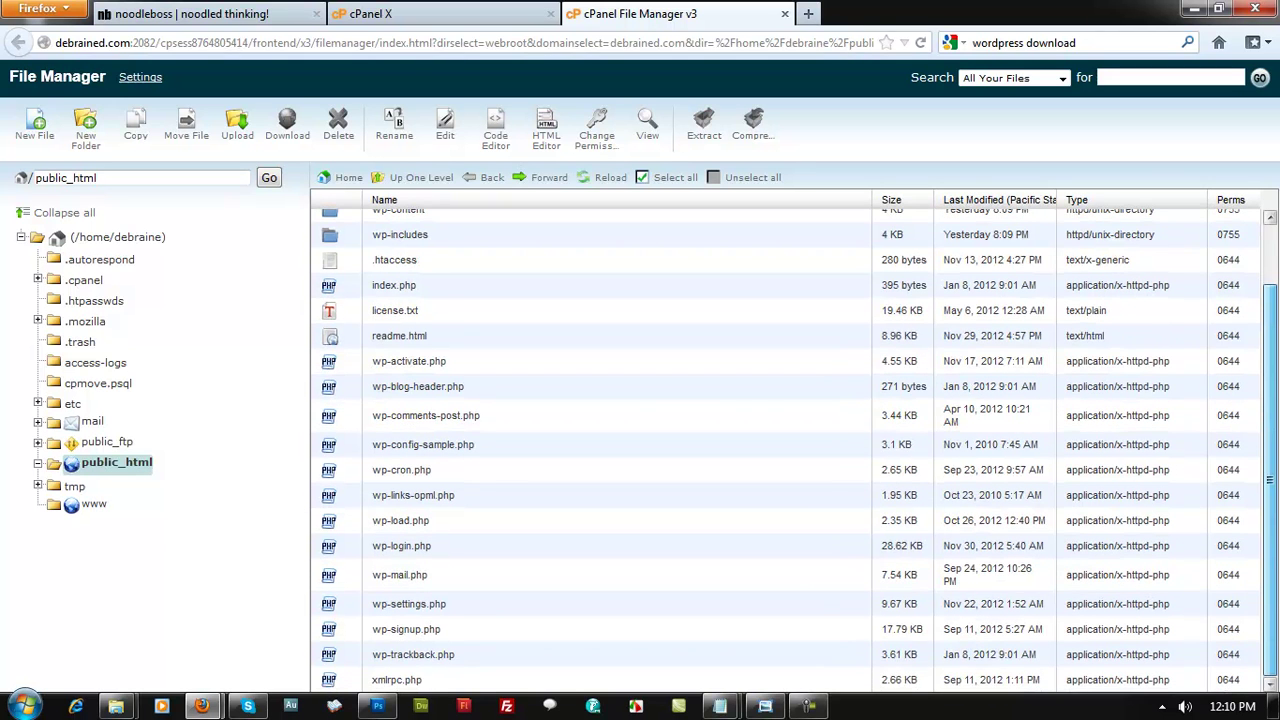
pyautogui.click(446, 228)
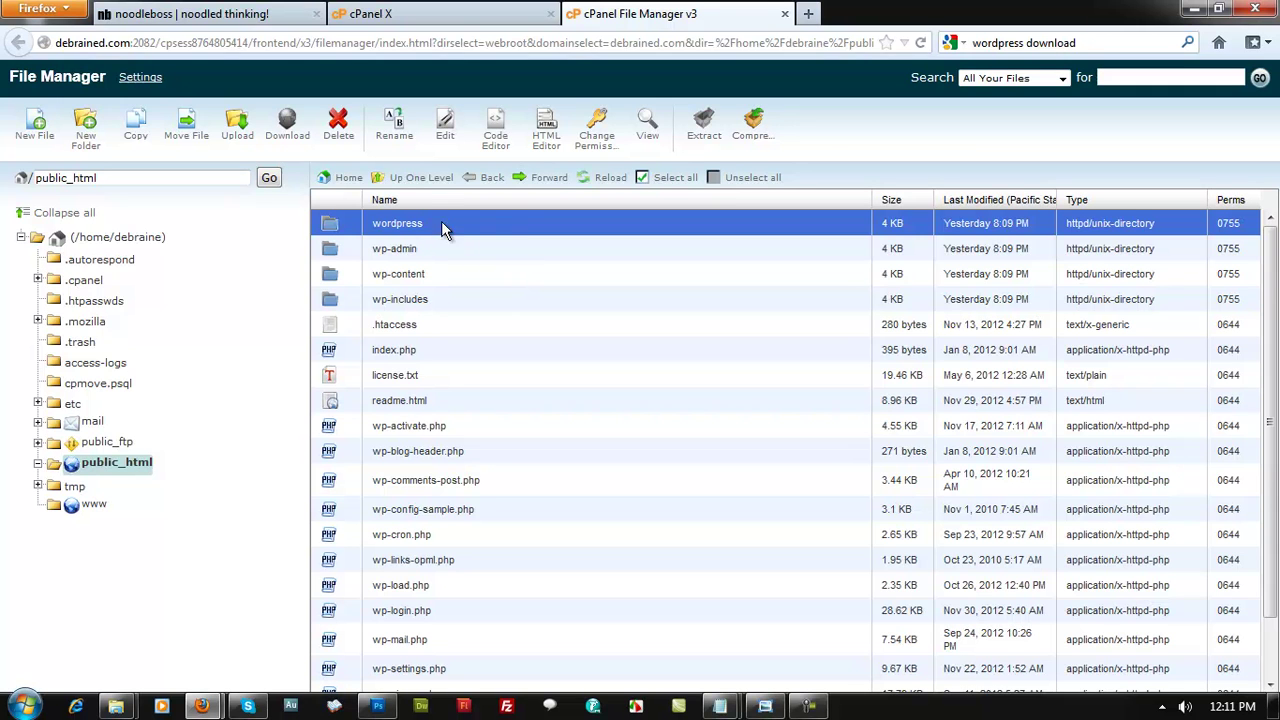
pyautogui.doubleClick(532, 222)
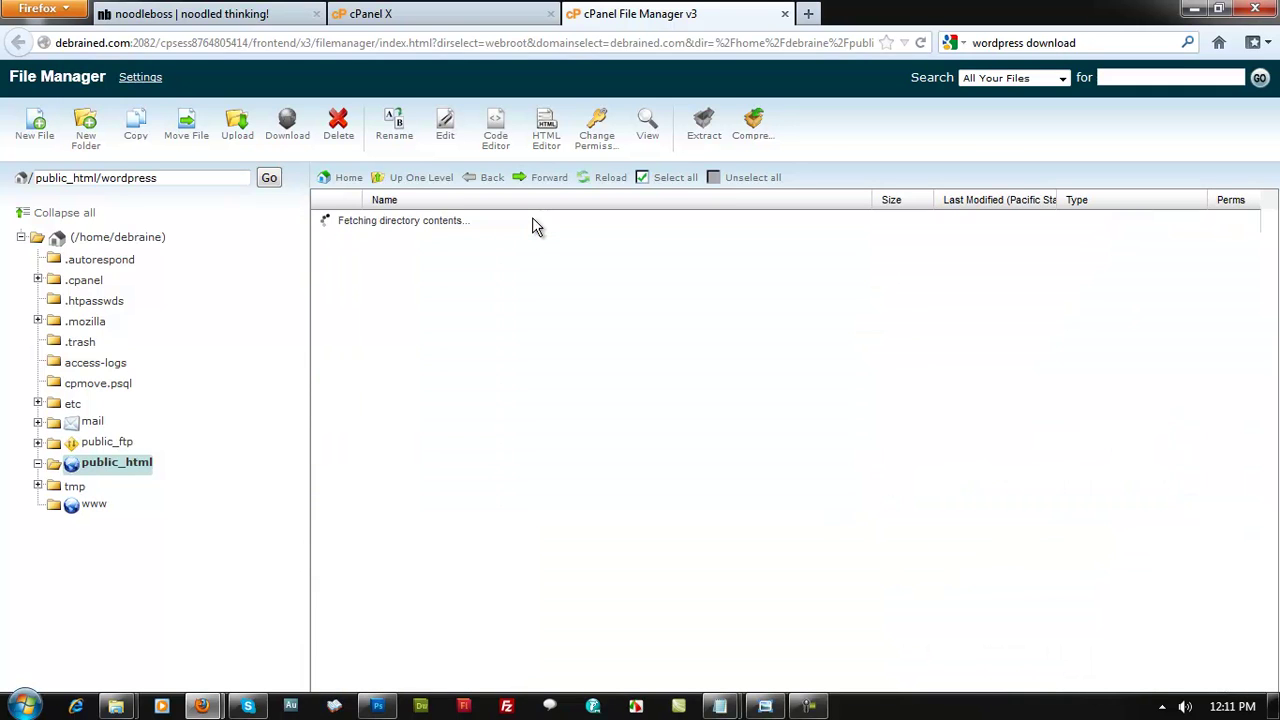
pyautogui.click(472, 180)
# - Delete the empty wordpress folder and select wp-config-sample.php
pyautogui.click(402, 222)
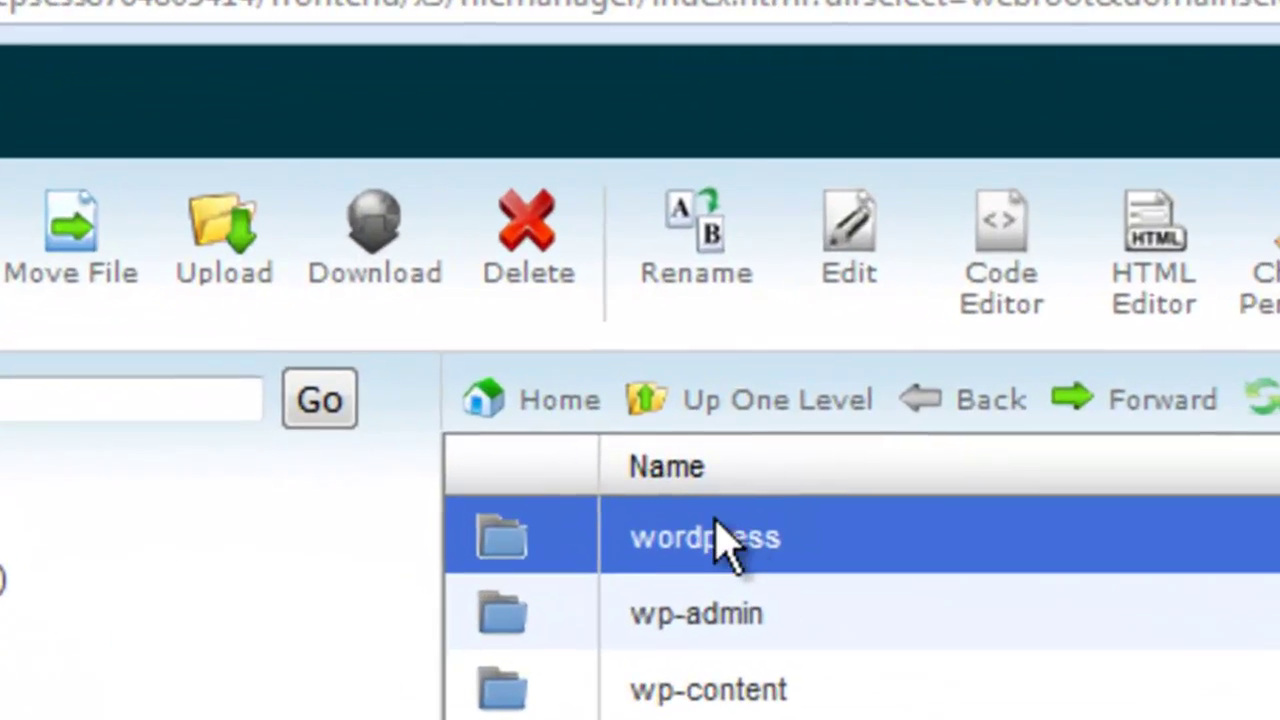
pyautogui.click(528, 235)
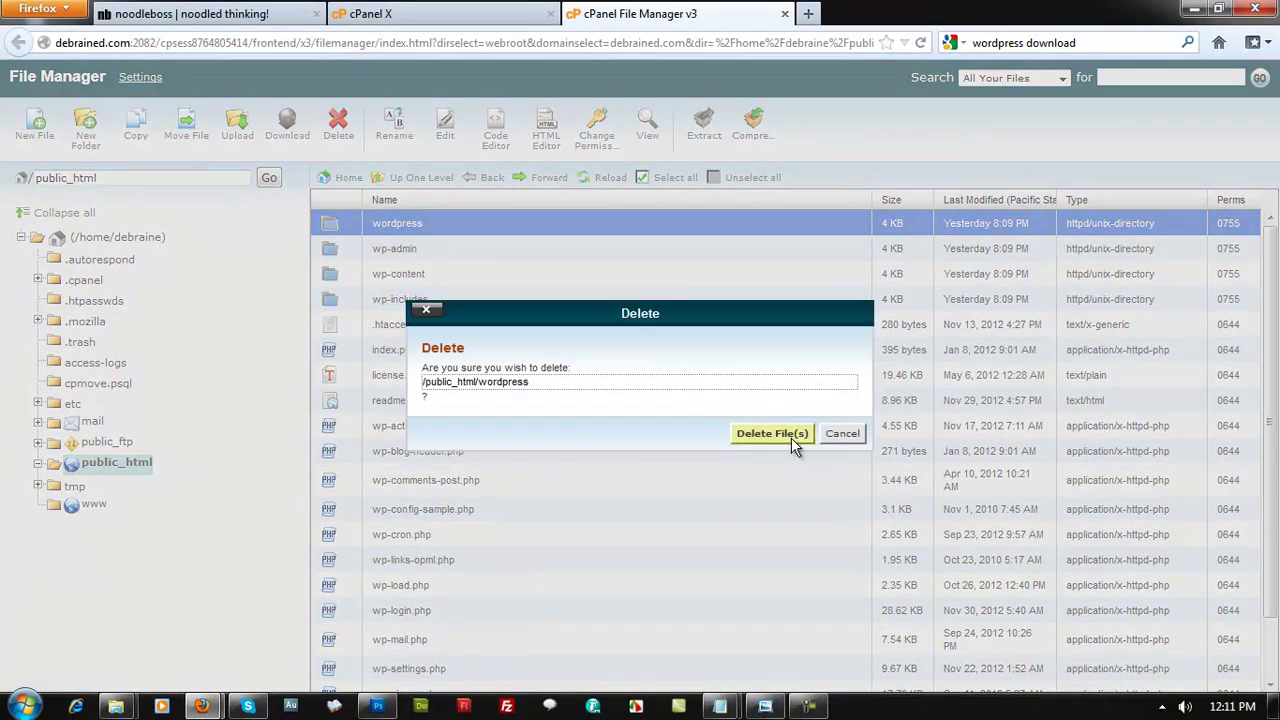
pyautogui.click(767, 432)
pyautogui.moveTo(1275, 452); pyautogui.dragTo(1275, 490)
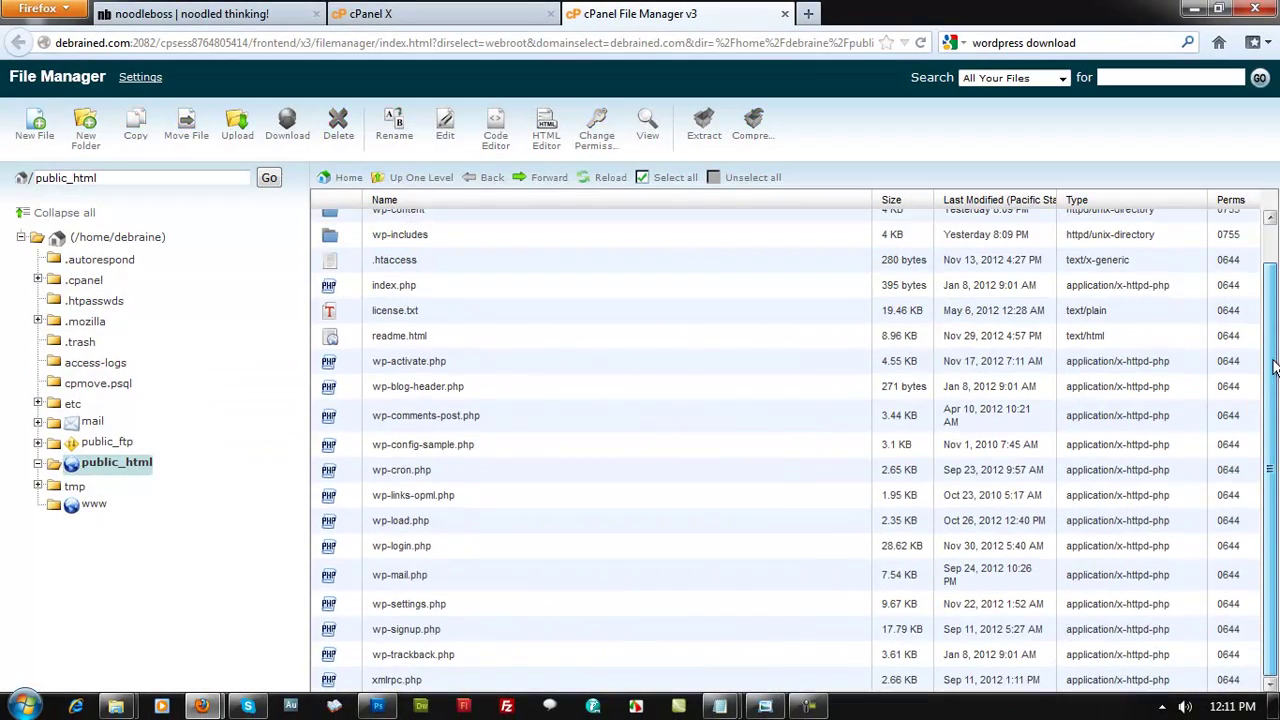
pyautogui.moveTo(1273, 367); pyautogui.dragTo(1271, 240)
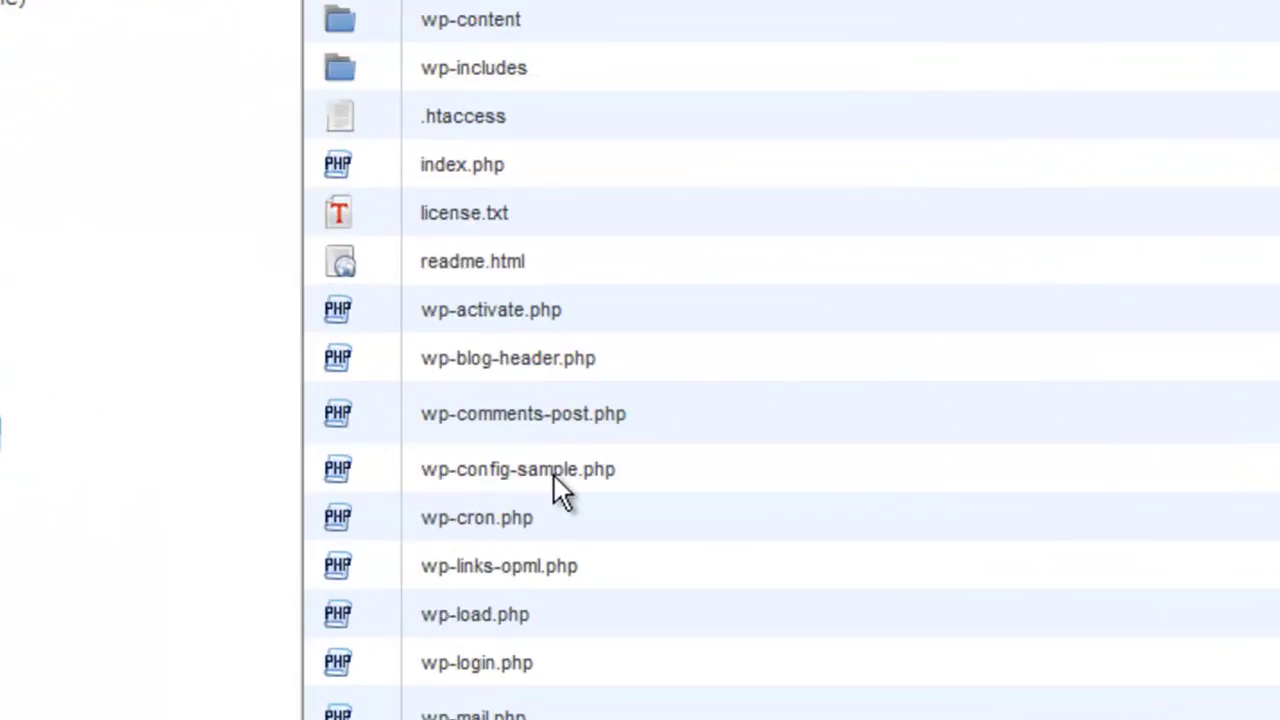
pyautogui.click(403, 478)
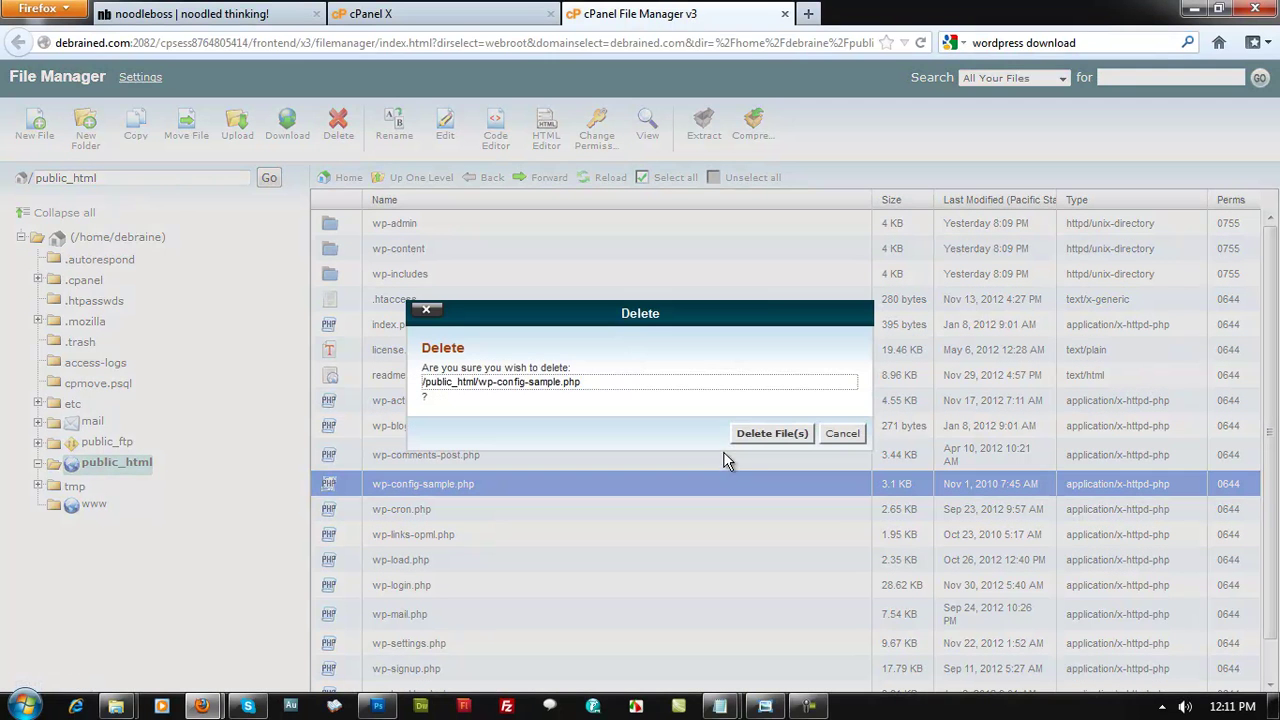
# - Confirm deleting wp-config-sample.php from public_html
pyautogui.click(740, 434)
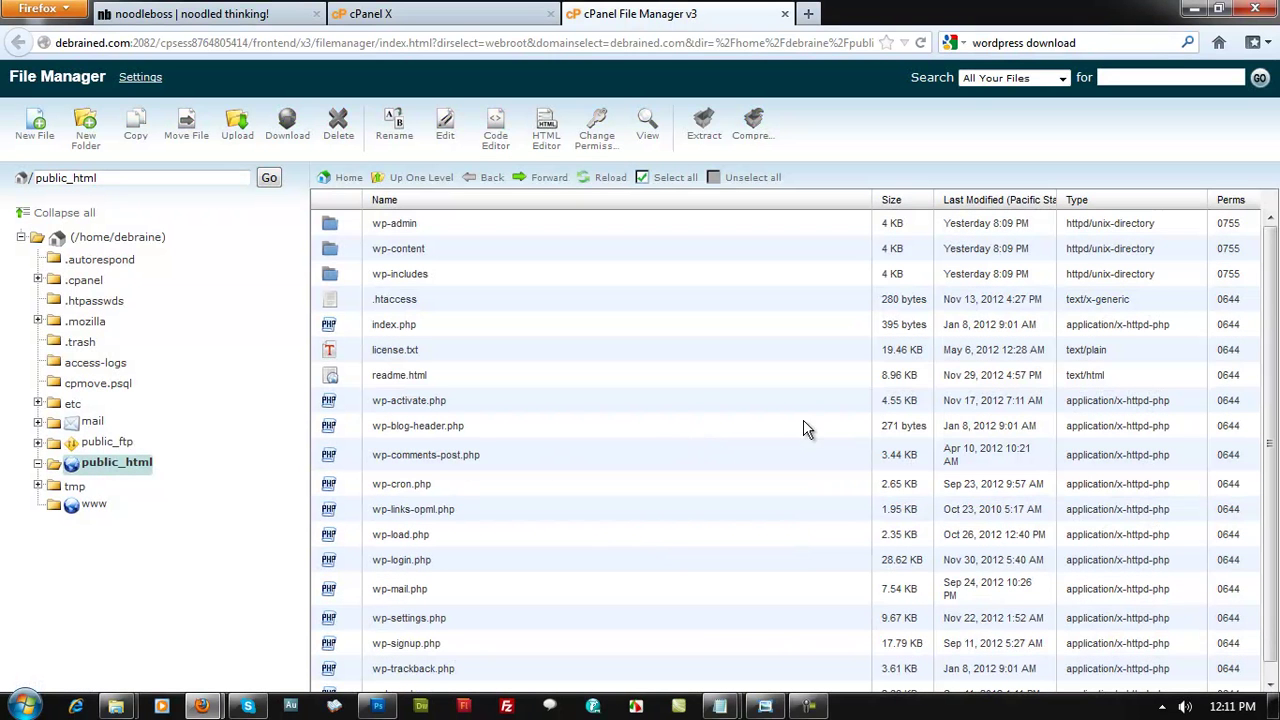
pyautogui.scroll(-1, 1275, 345)
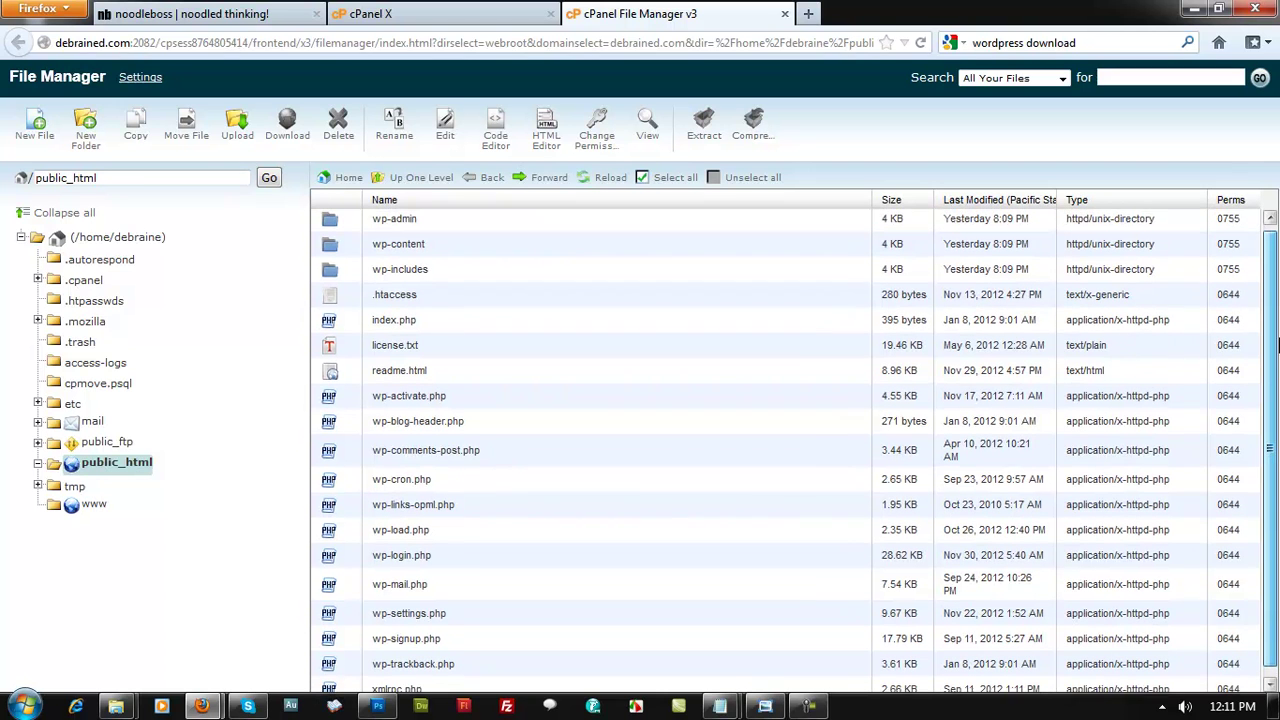
pyautogui.scroll(1, 1275, 345)
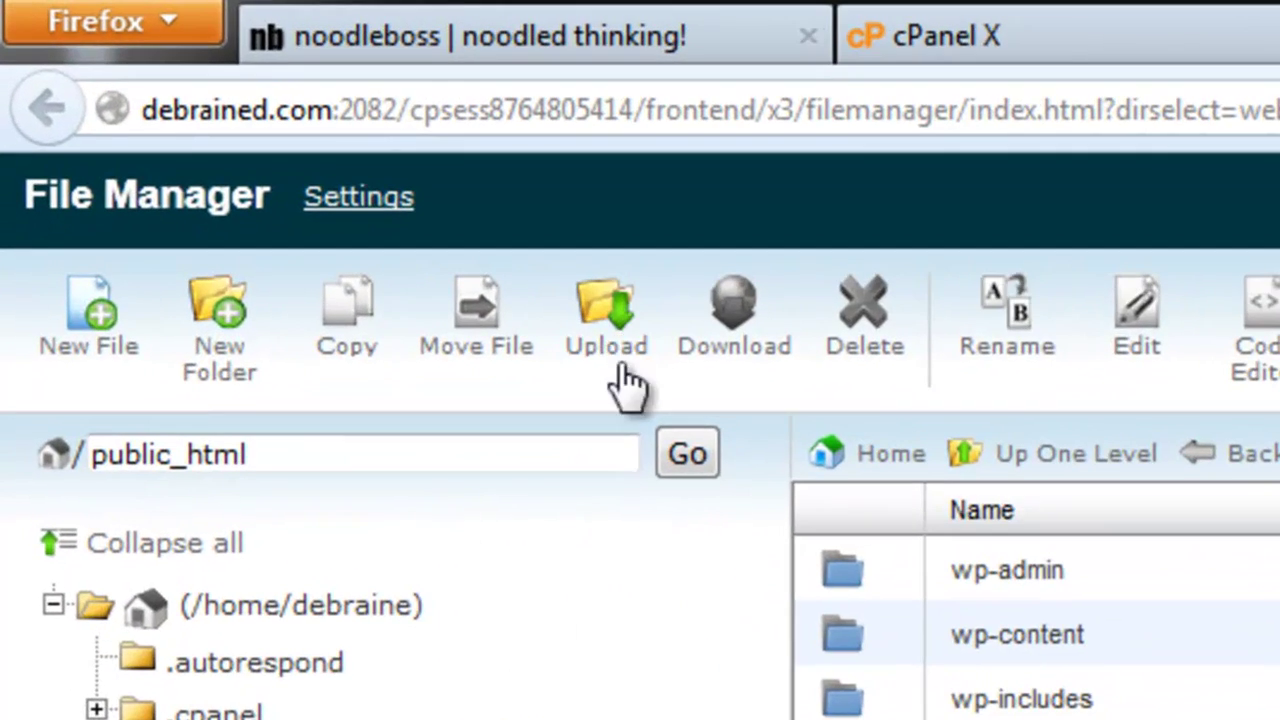
# - Upload wp-config.php from the Desktop and verify it (3.1 KB) in the public_html listing
pyautogui.click(600, 312)
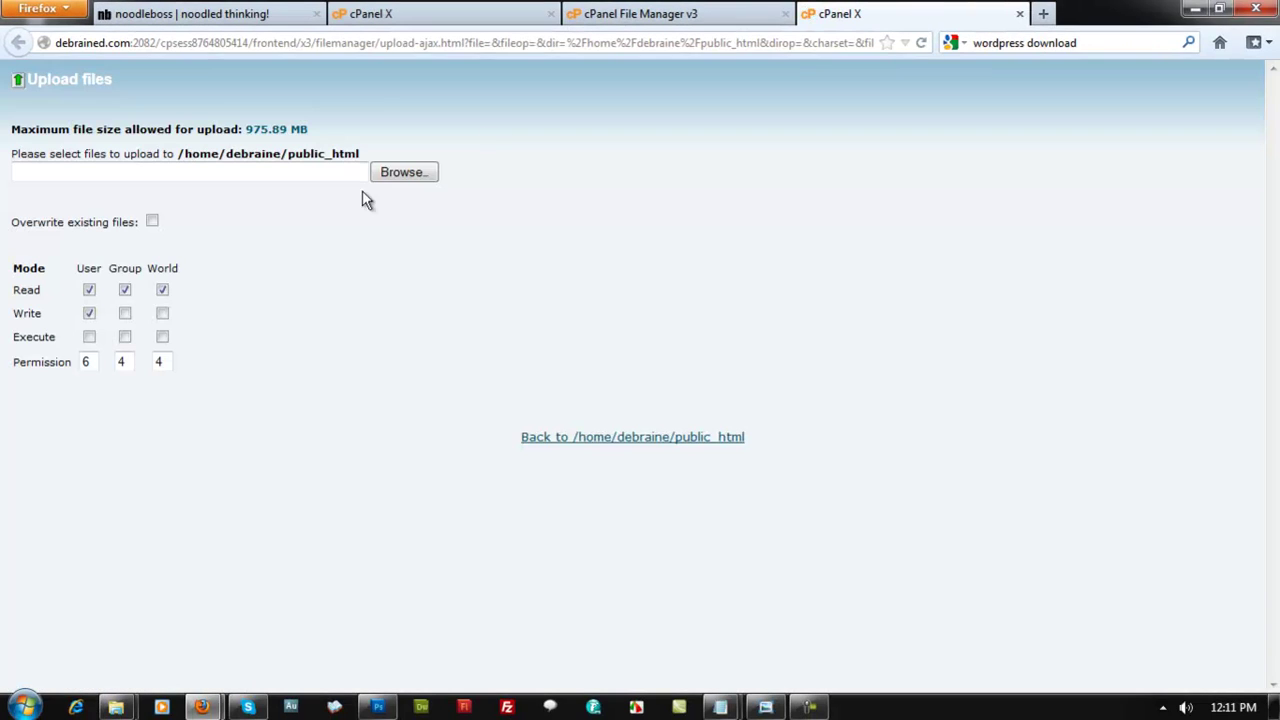
pyautogui.click(394, 172)
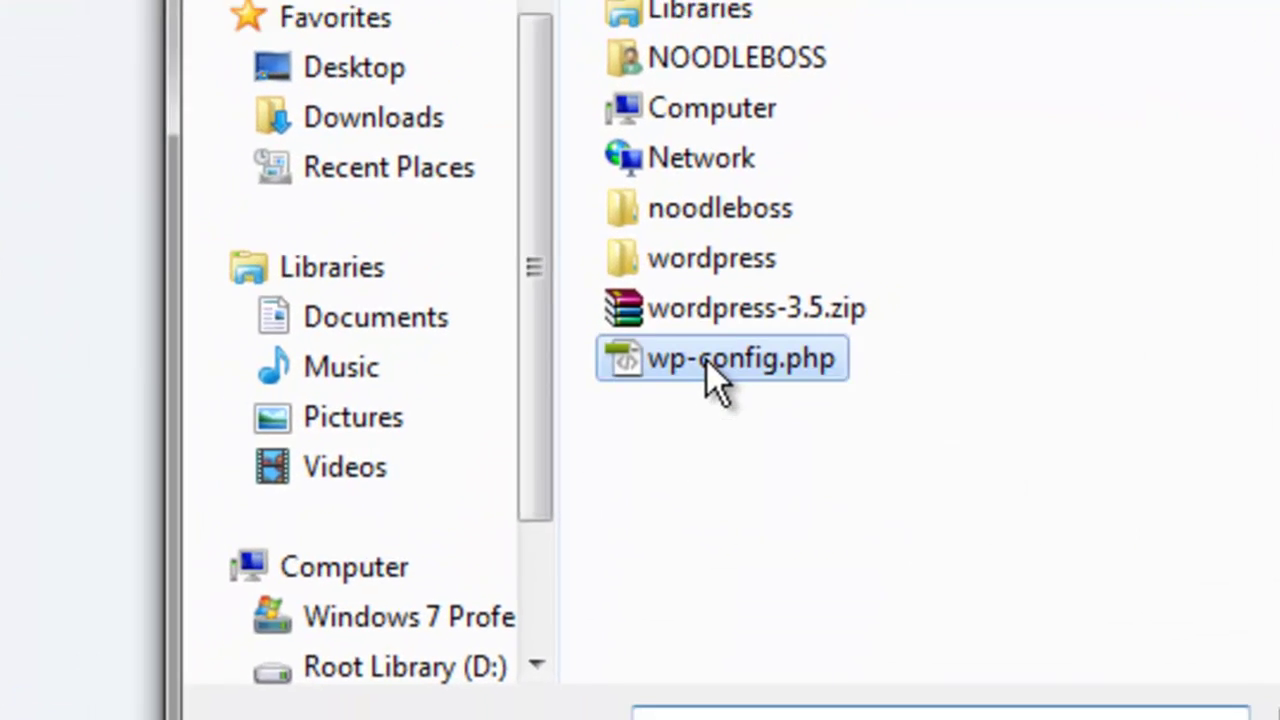
pyautogui.doubleClick(717, 354)
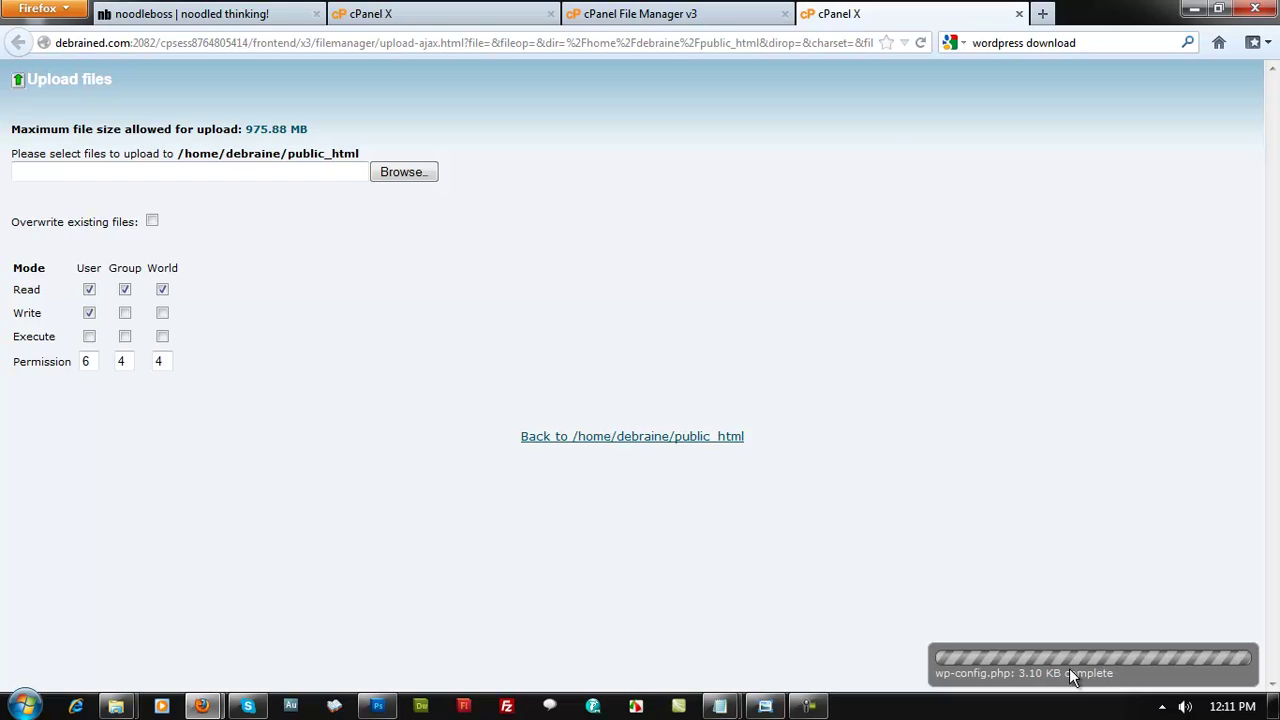
pyautogui.click(686, 440)
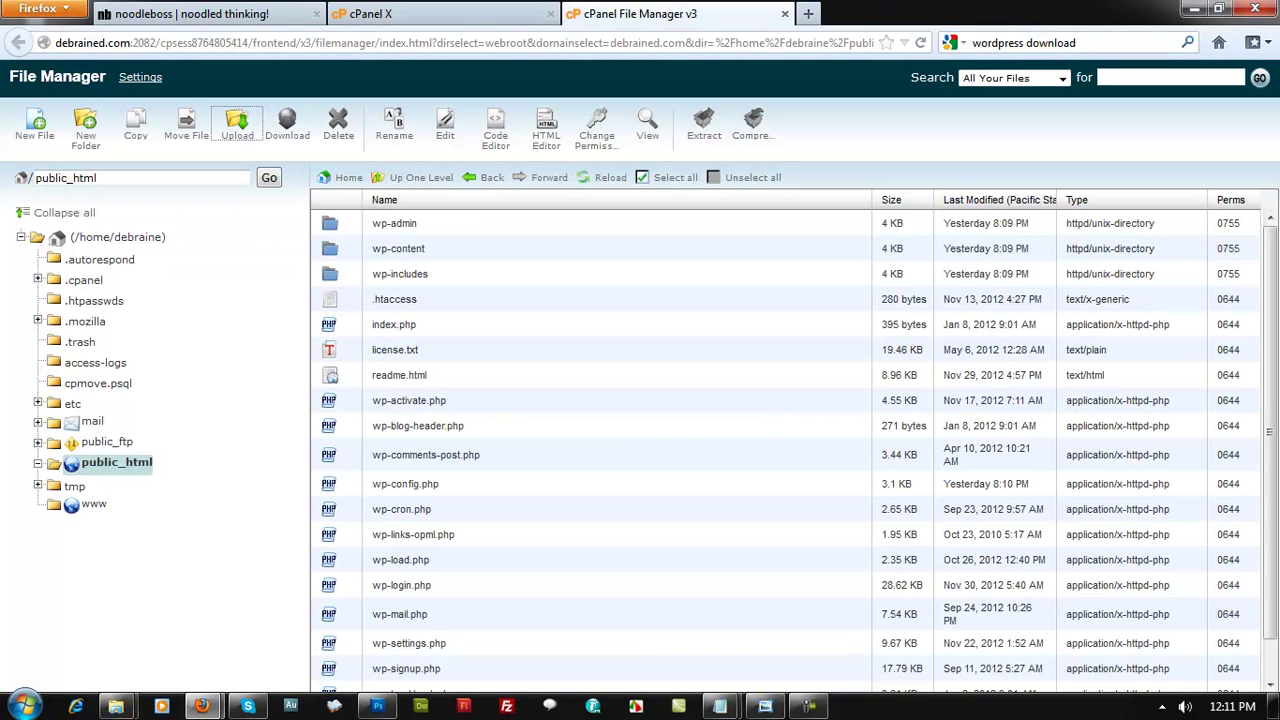
pyautogui.moveTo(1273, 261); pyautogui.dragTo(1273, 342)
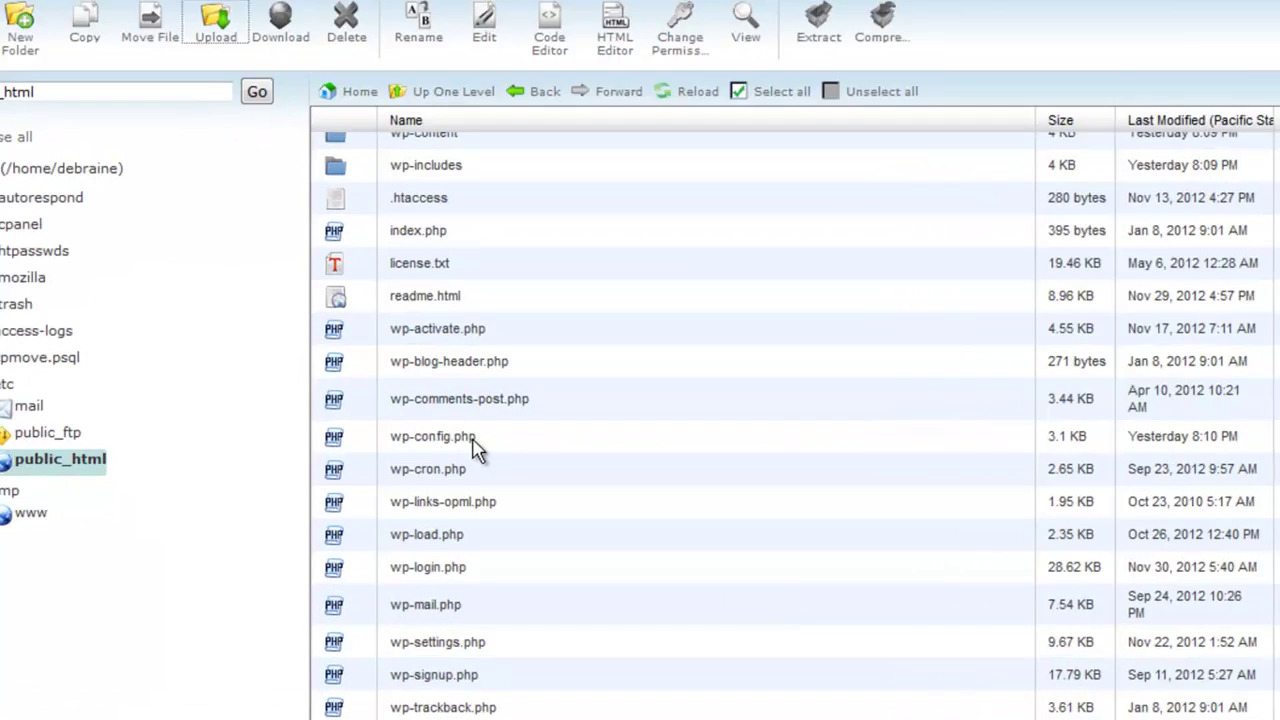
pyautogui.click(420, 446)
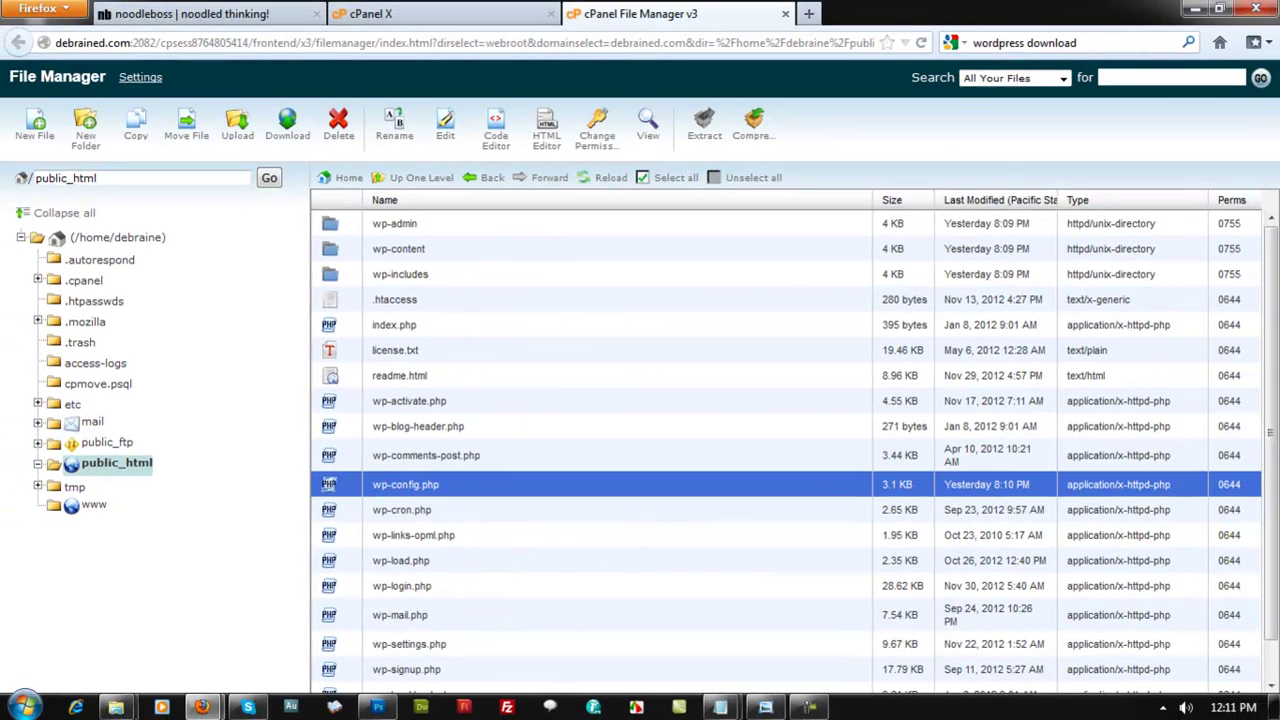
pyautogui.scroll(-1, 1270, 250)
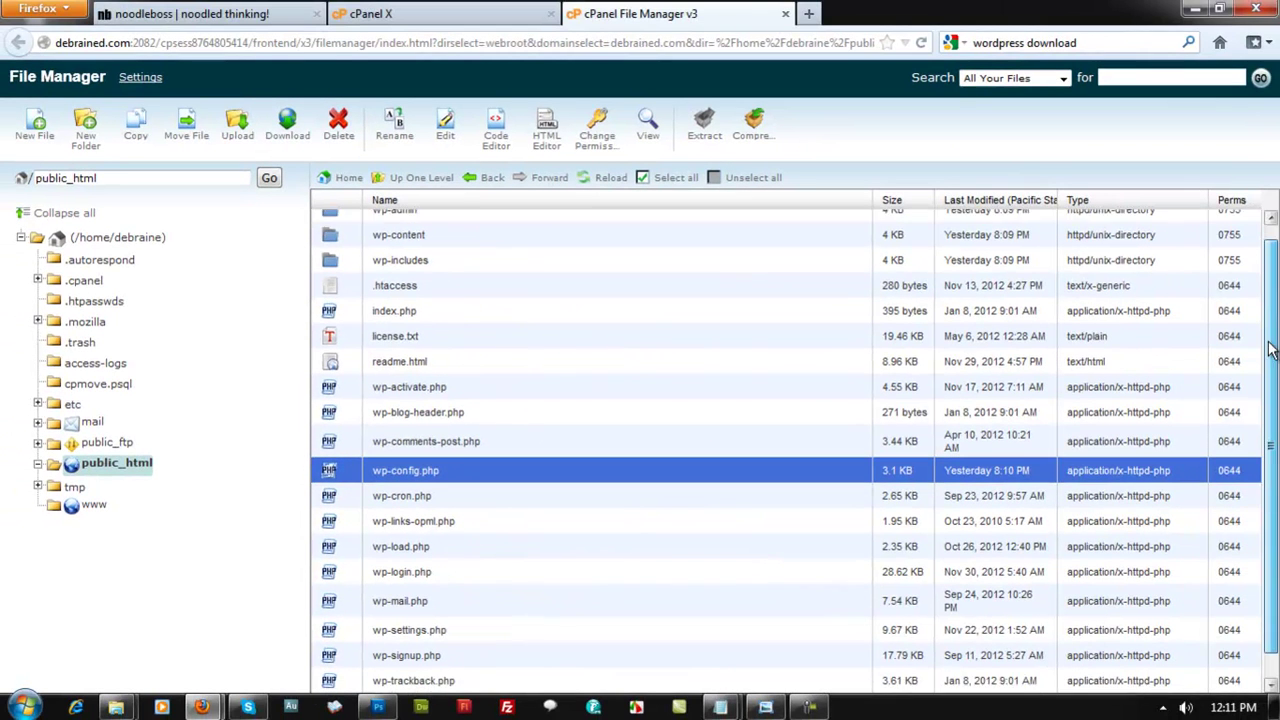
pyautogui.scroll(1, 1270, 250)
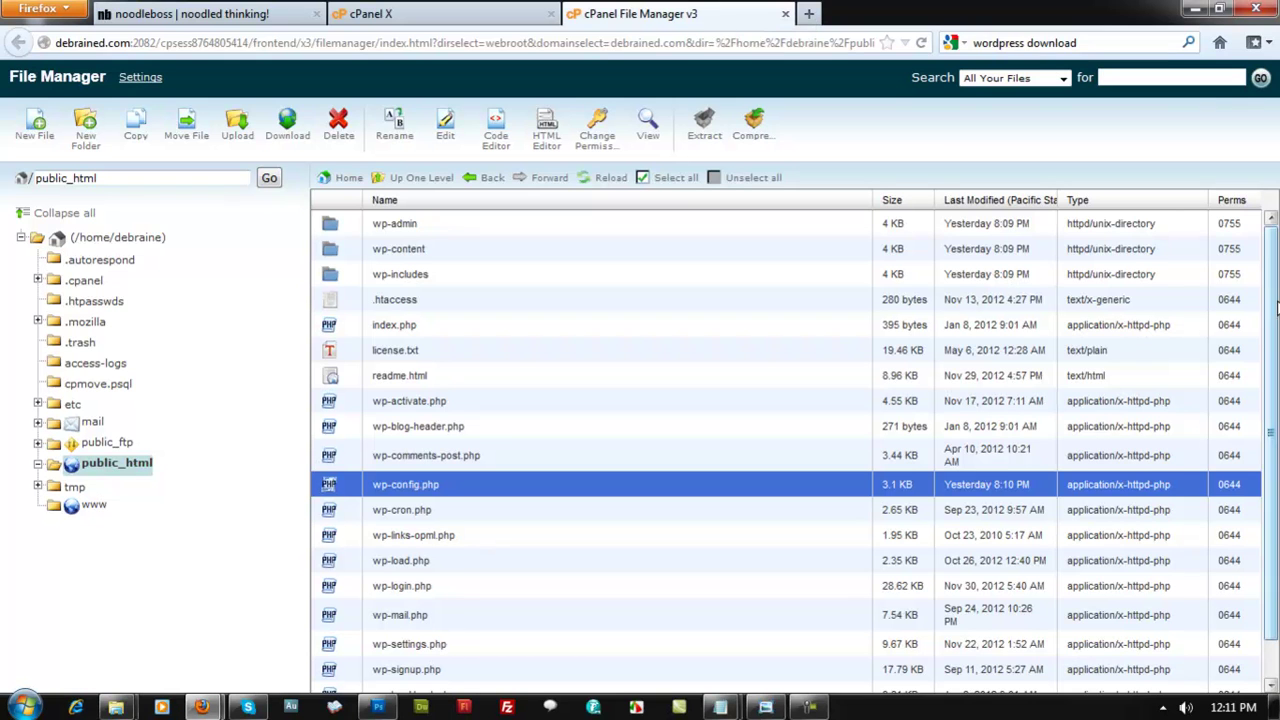
pyautogui.scroll(-1, 1270, 475)
pyautogui.scroll(1, 1270, 475)
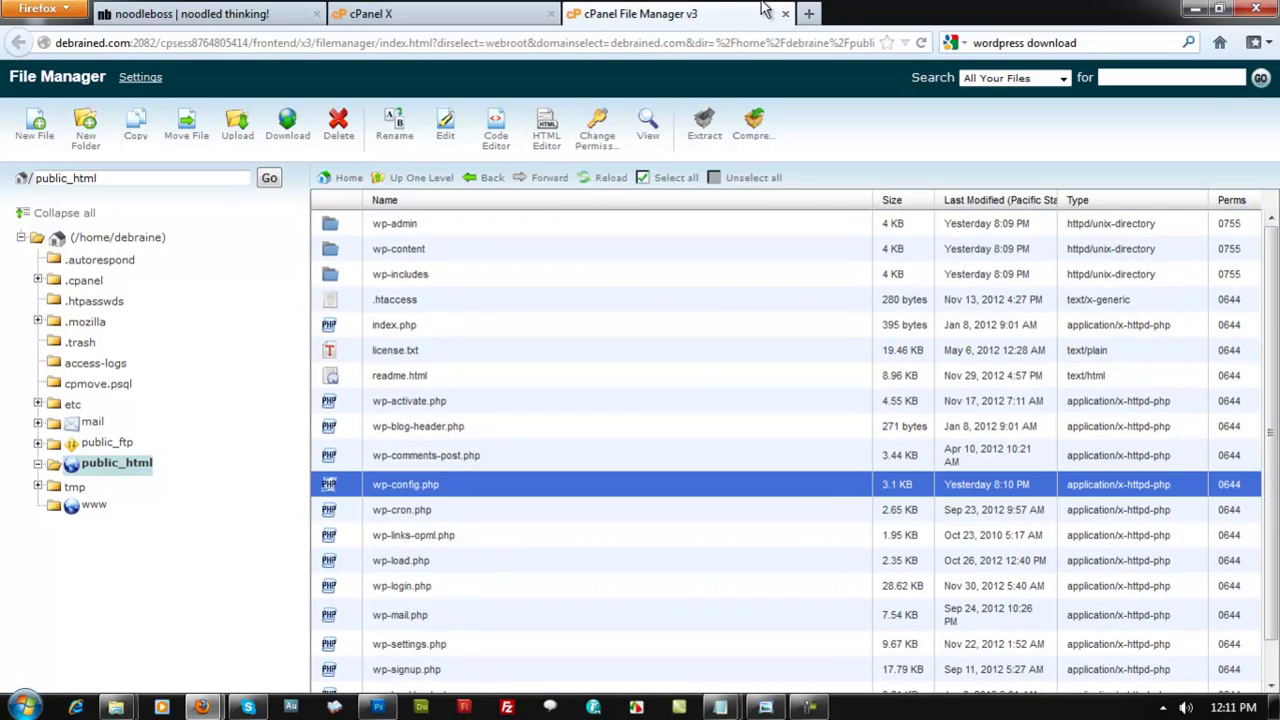
pyautogui.click(810, 14)
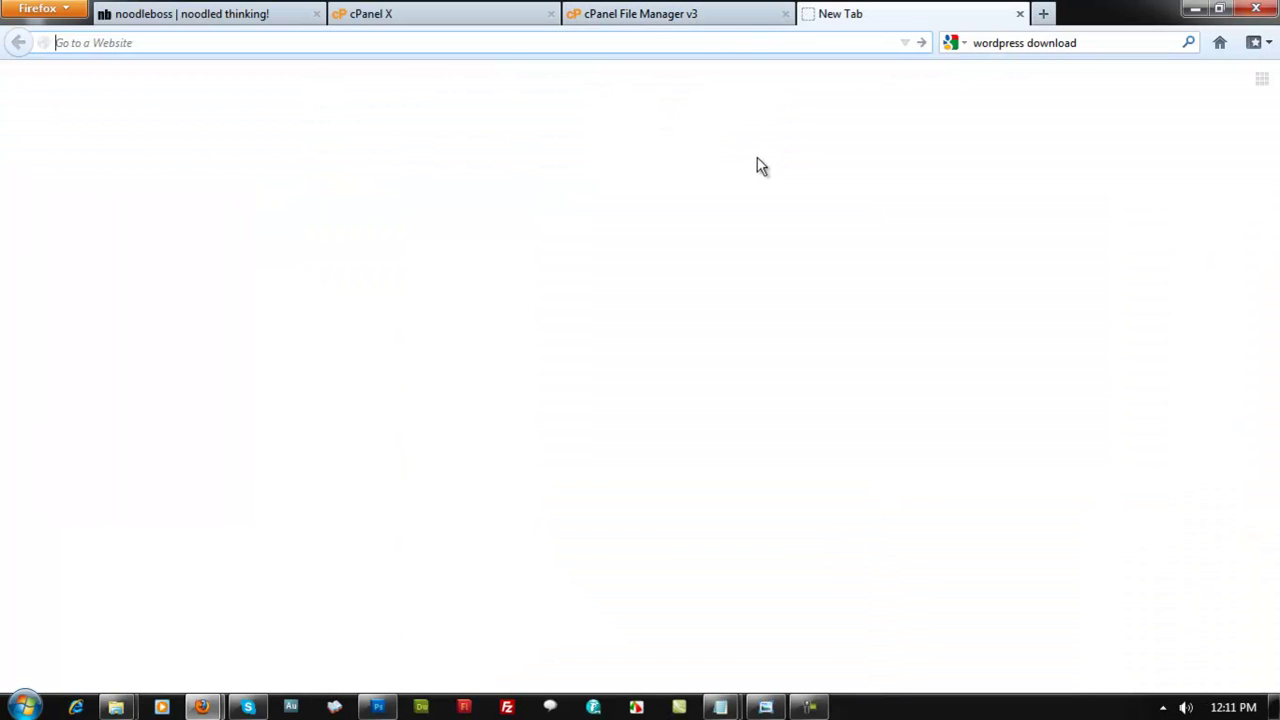
# - Go to debrained.com to bring up the WordPress installation welcome page
pyautogui.write('debir')
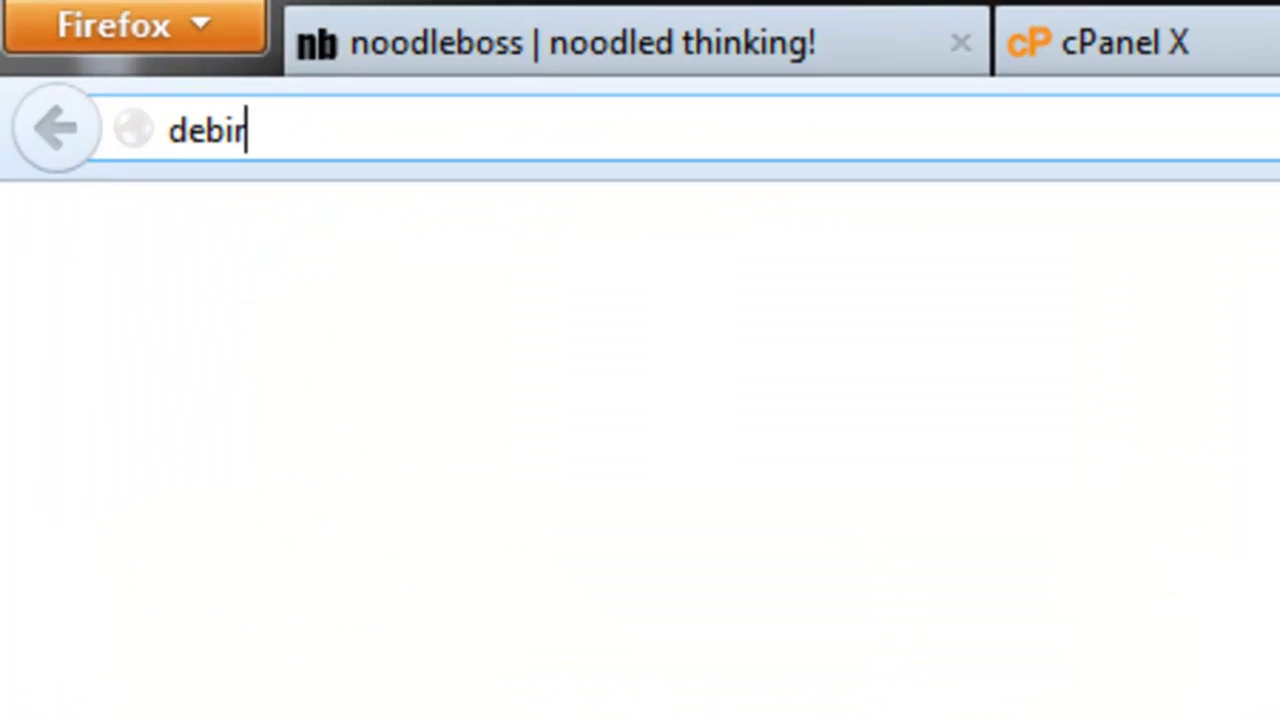
pyautogui.press('BackSpace')
pyautogui.press('BackSpace')
pyautogui.write('rained.com')
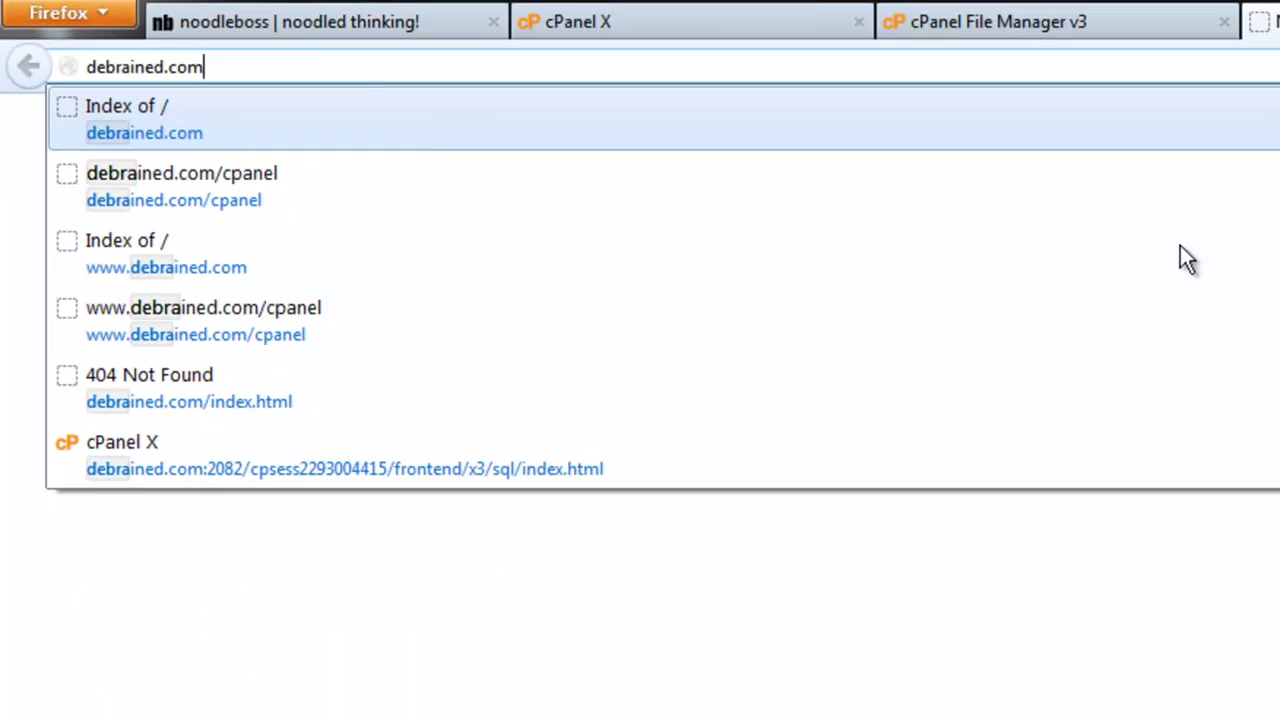
pyautogui.press('Return')
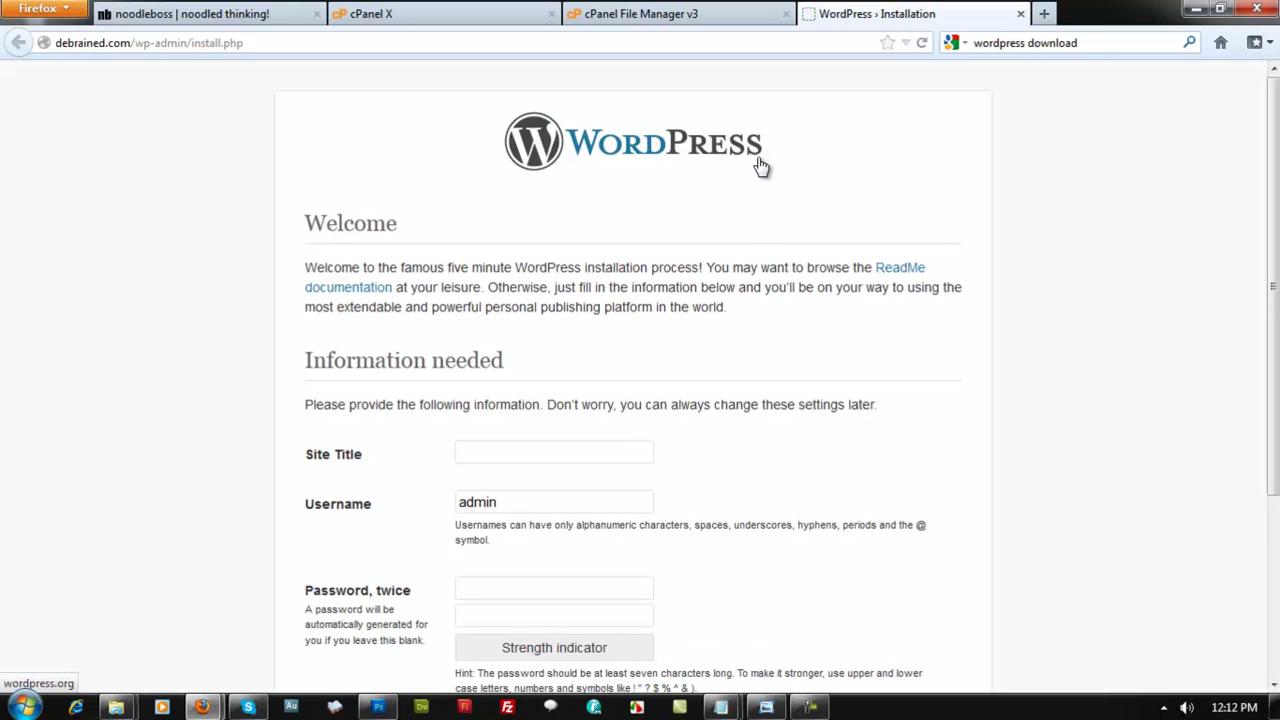
pyautogui.click(128, 42)
pyautogui.click(131, 43)
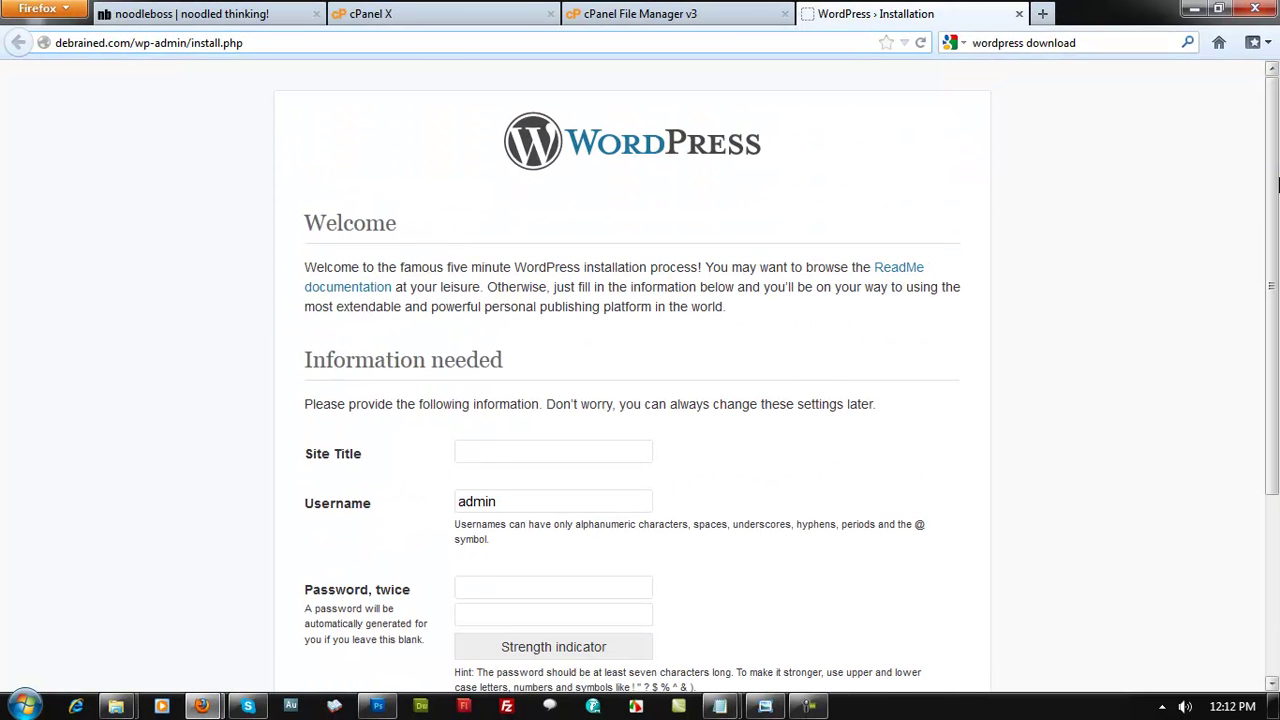
pyautogui.moveTo(1277, 183)
pyautogui.mouseDown()
pyautogui.moveTo(1277, 350)
pyautogui.moveTo(1277, 175)
pyautogui.mouseUp()
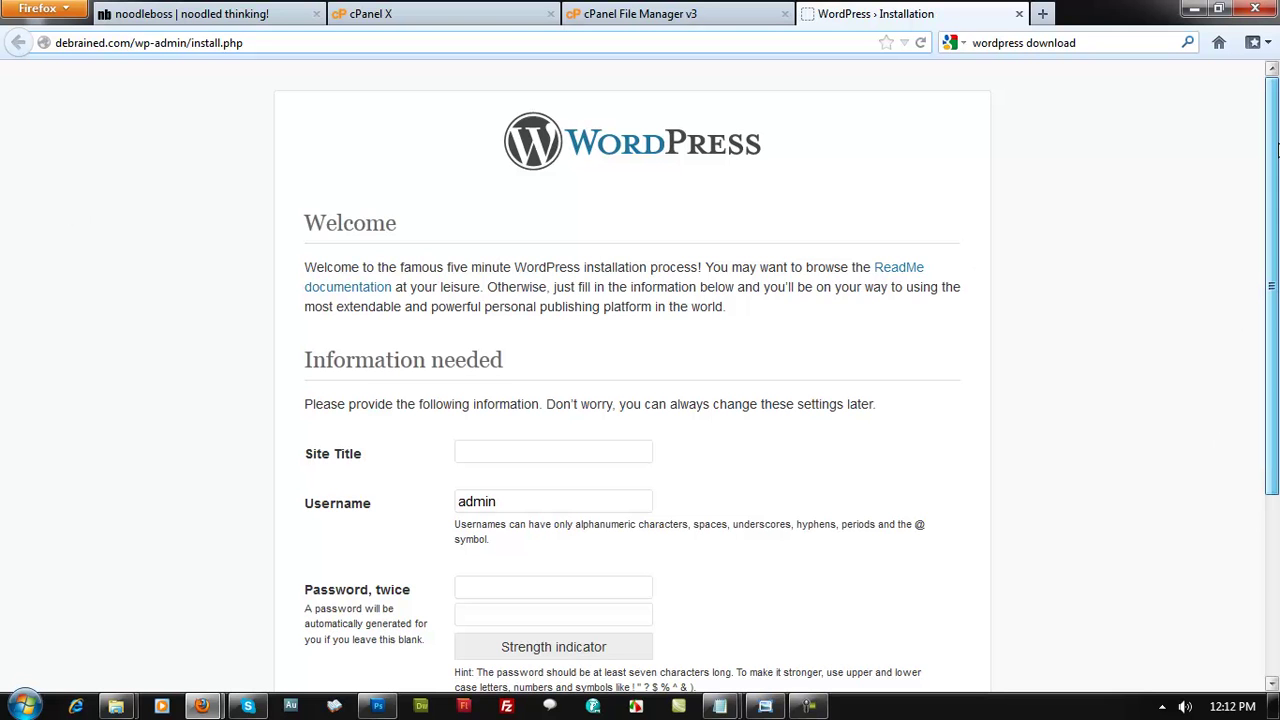
pyautogui.moveTo(1276, 133); pyautogui.dragTo(1277, 250)
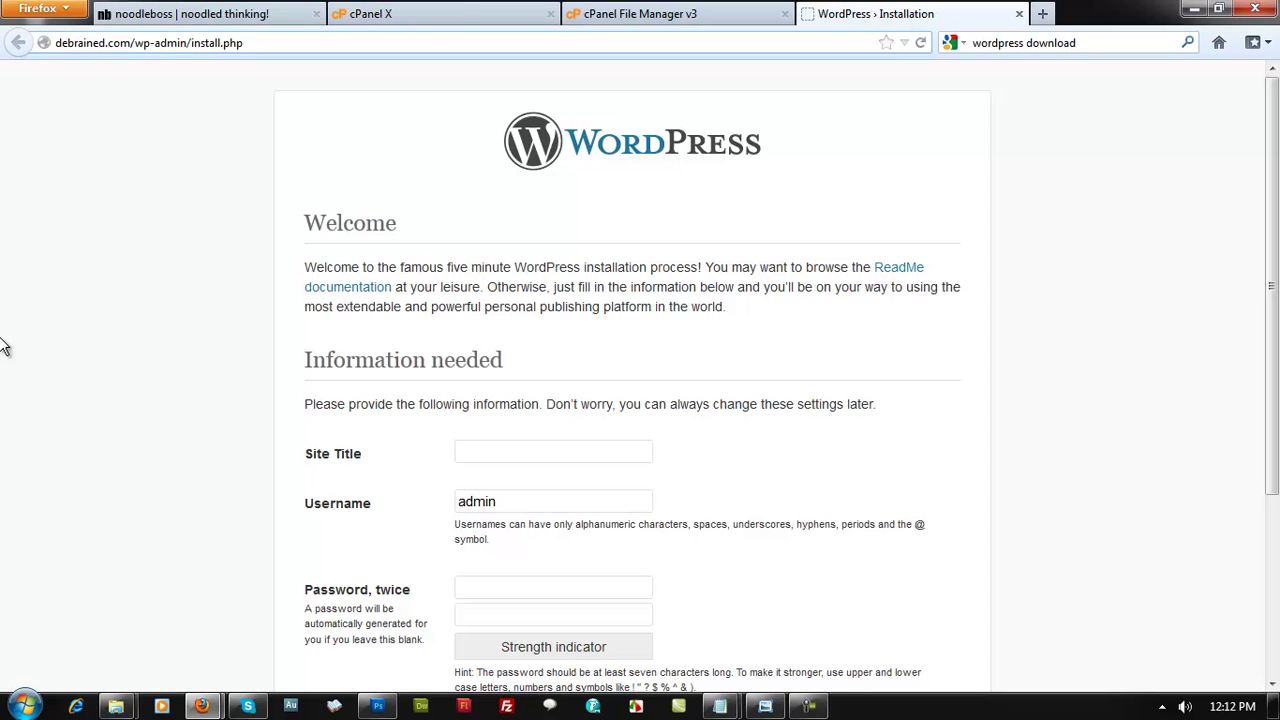
pyautogui.moveTo(720, 706)
pyautogui.click(800, 598)
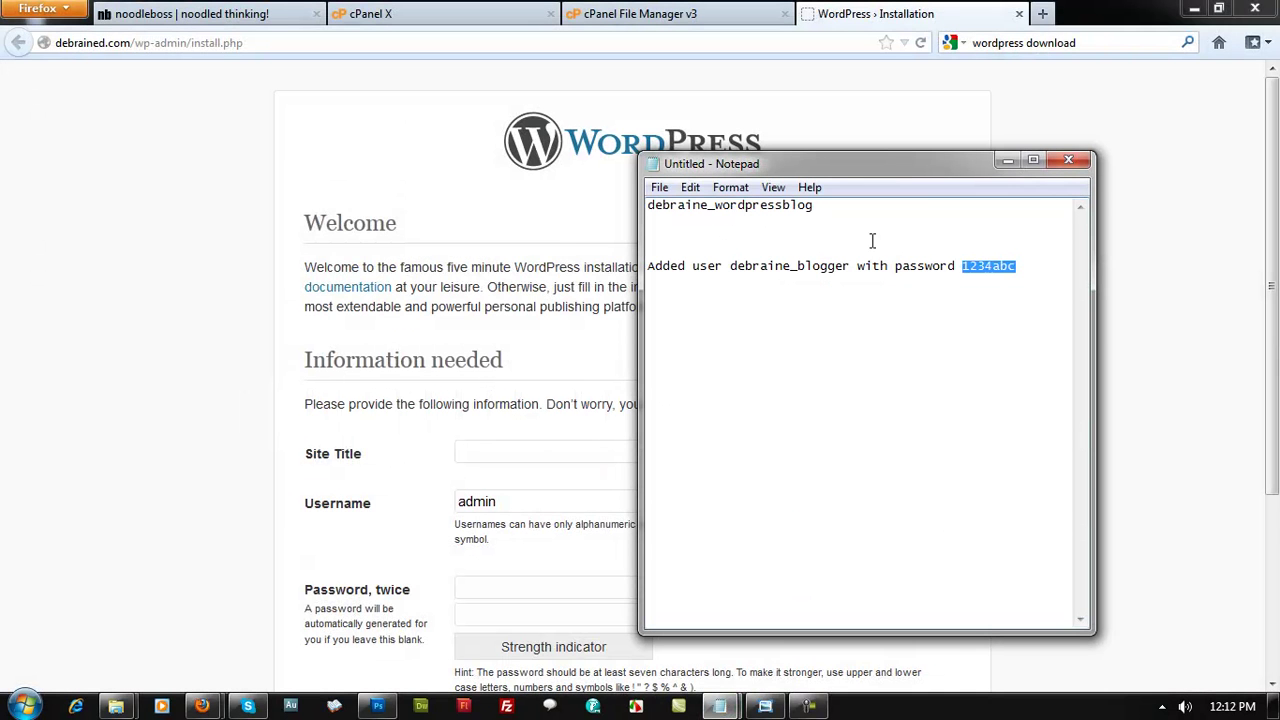
pyautogui.moveTo(827, 206); pyautogui.dragTo(635, 202)
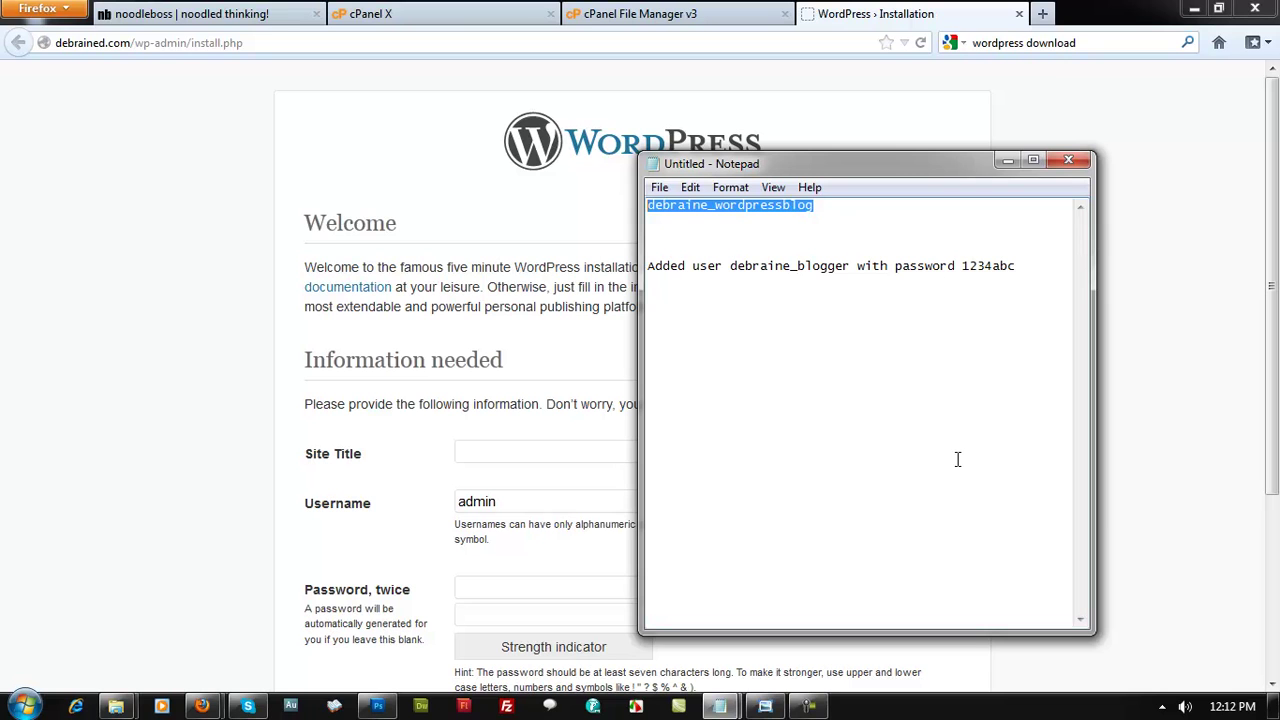
pyautogui.click(893, 8)
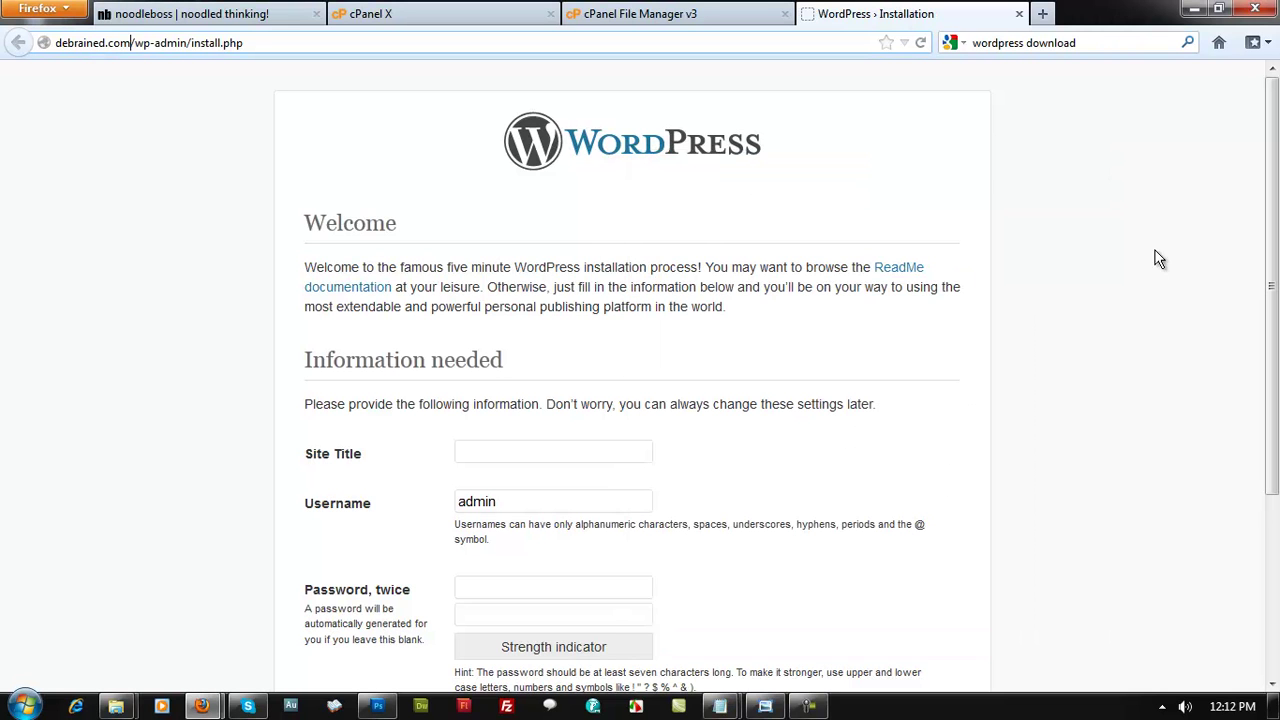
pyautogui.scroll(-2, 1272, 265)
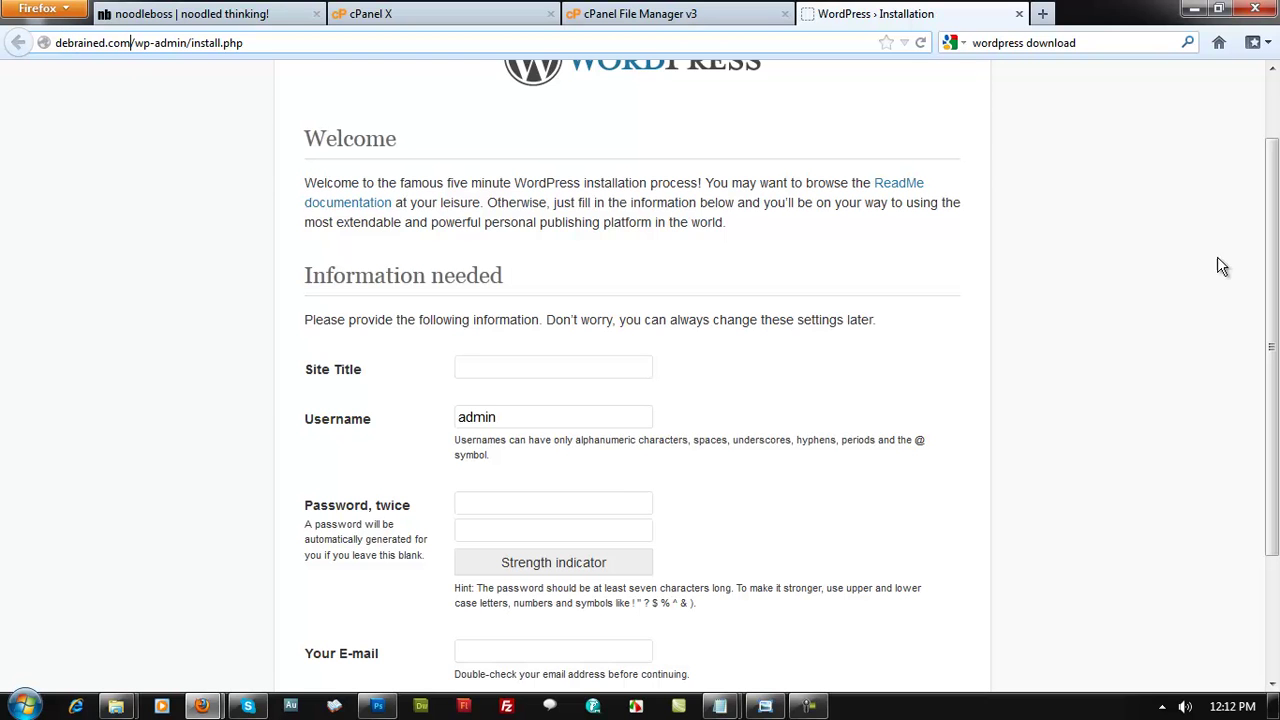
pyautogui.scroll(2, 1272, 230)
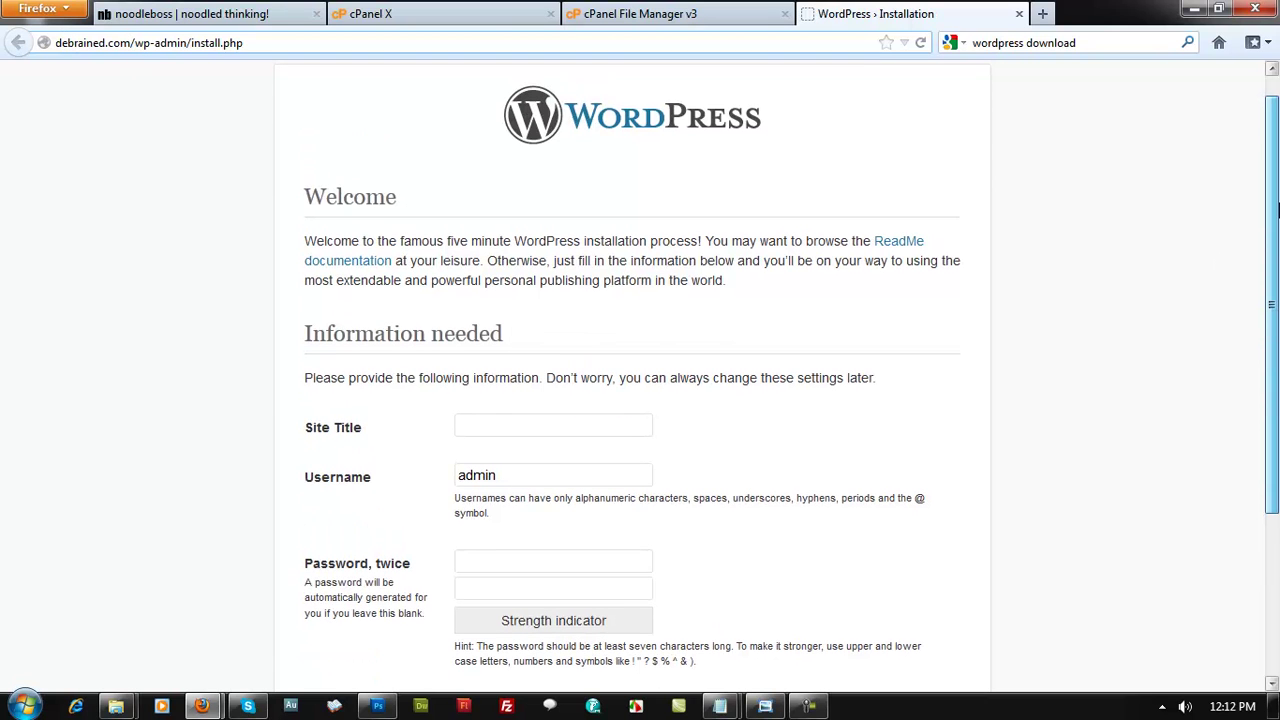
pyautogui.scroll(-1, 1276, 210)
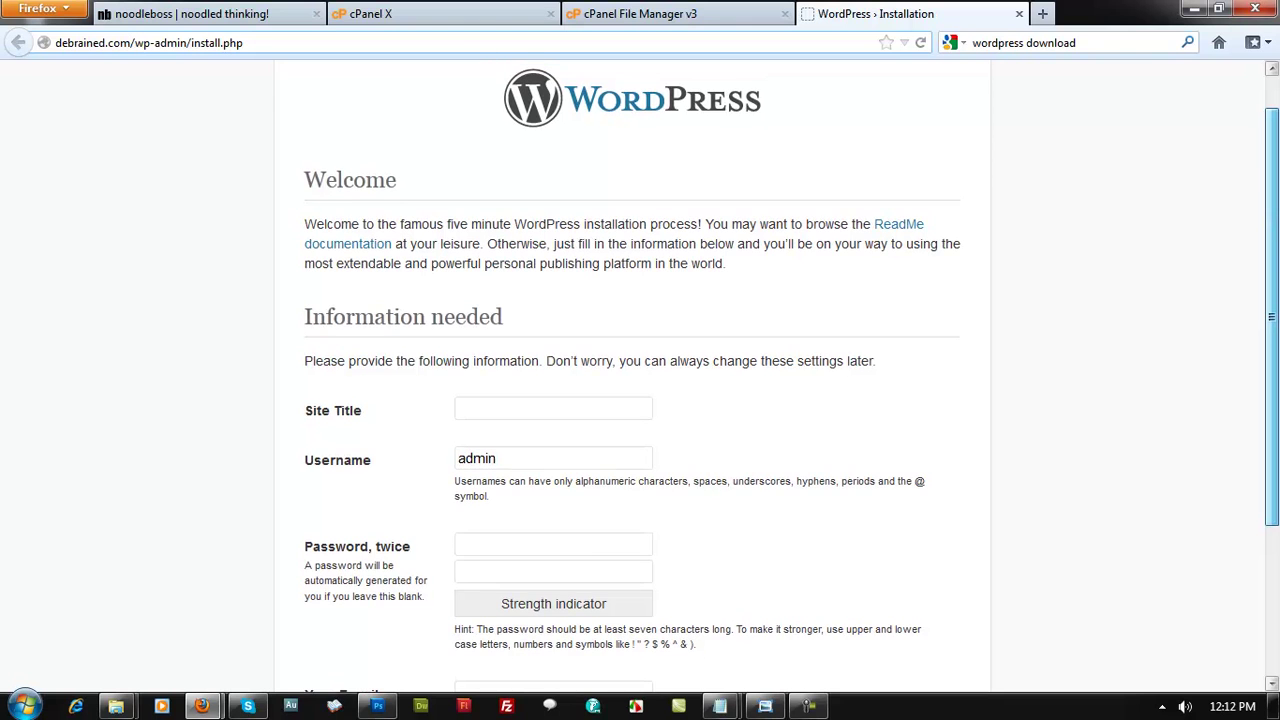
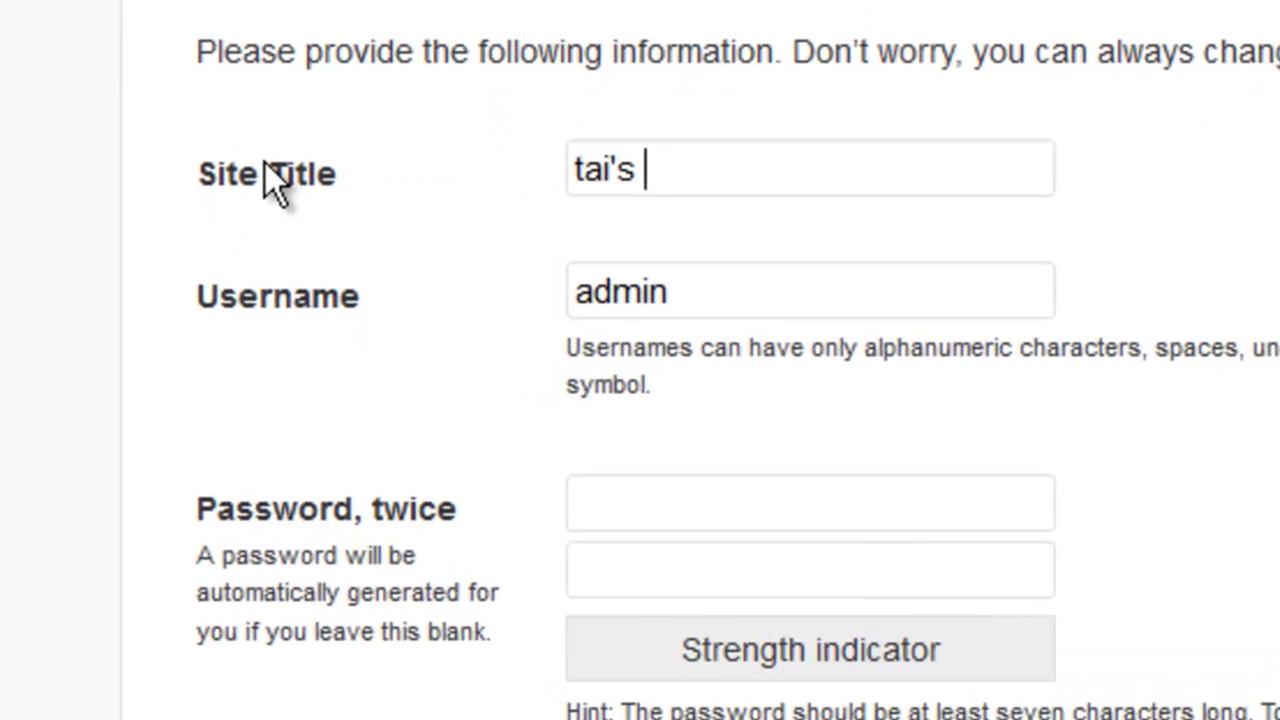
# - Enter 'tai's tech blog' as the Site Title and keep the username admin
pyautogui.write('blog')
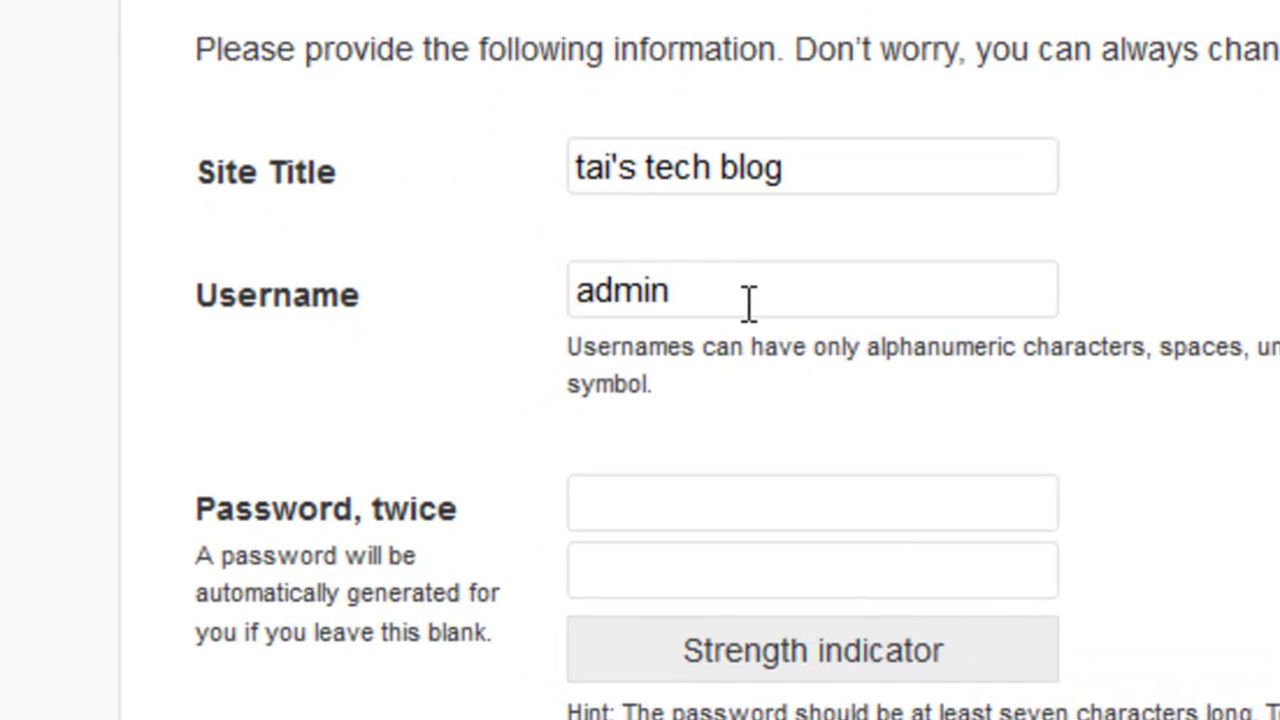
pyautogui.press('Tab')
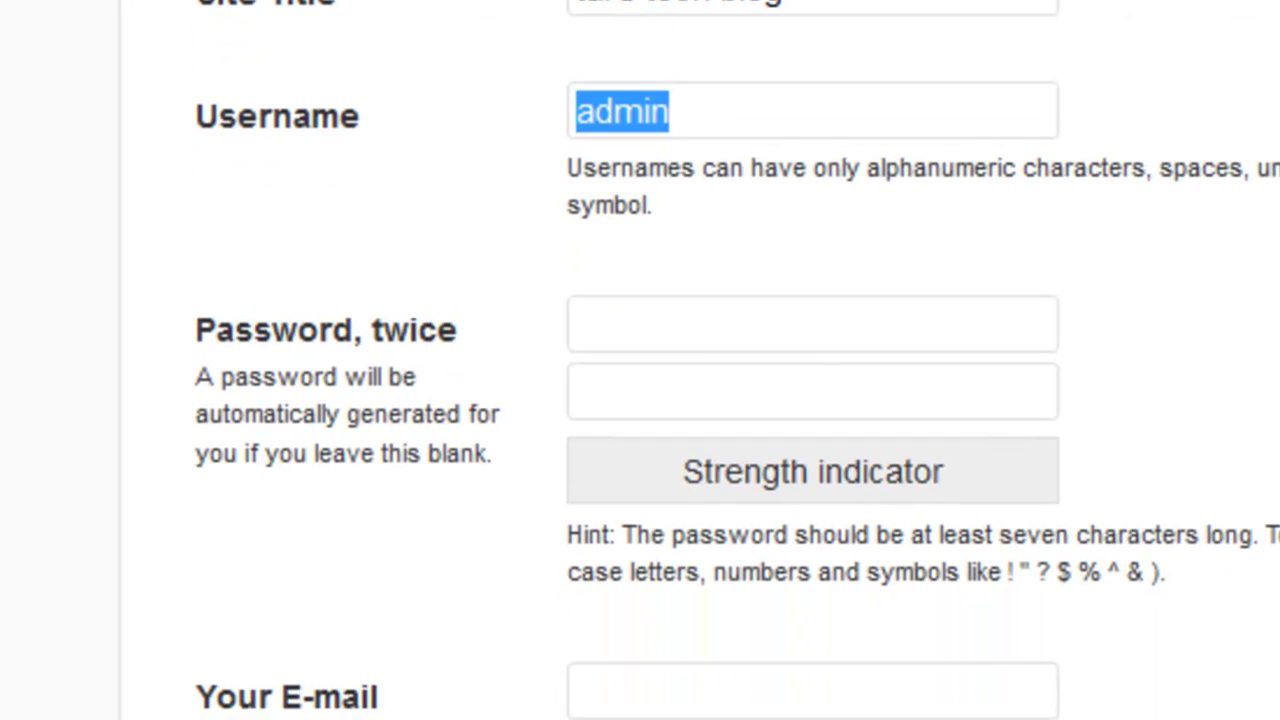
pyautogui.click(678, 320)
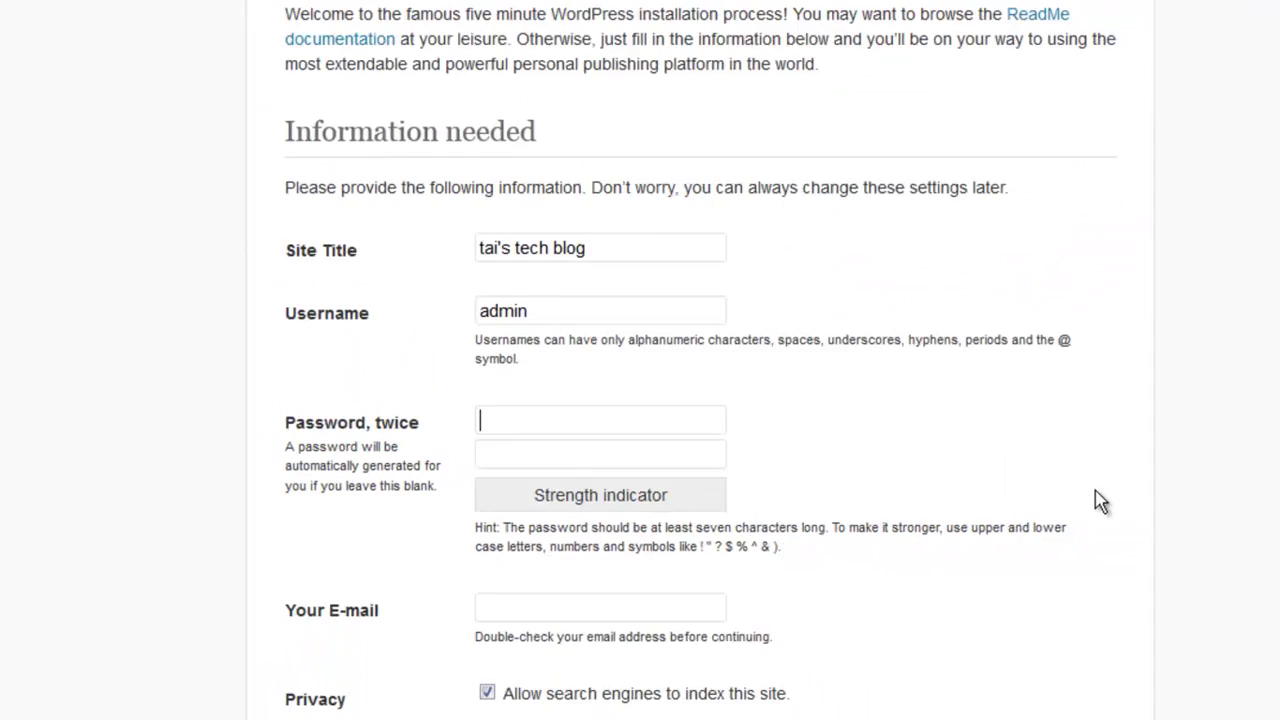
# - Copy the saved password from Notepad and paste it into both password fields
pyautogui.hotkey('alt', 'Tab')
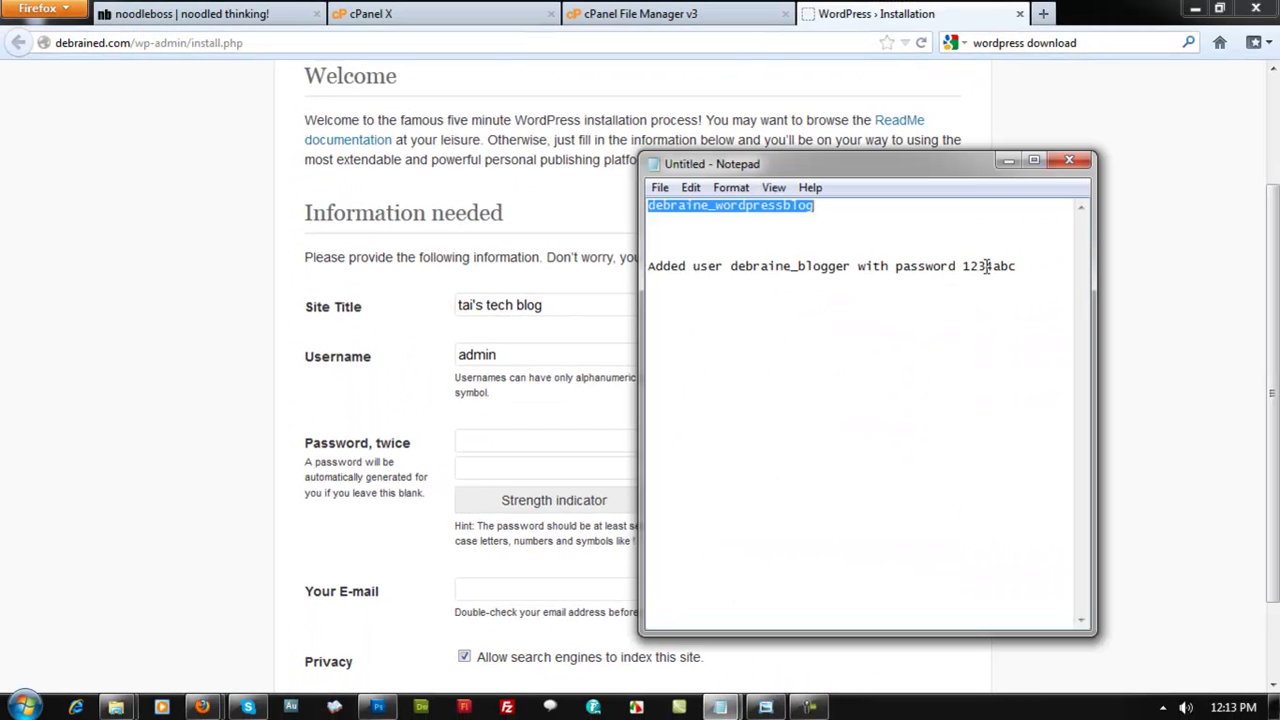
pyautogui.doubleClick(982, 266)
pyautogui.hotkey('ctrl', 'c')
pyautogui.click(520, 447)
pyautogui.hotkey('ctrl', 'v')
pyautogui.click(521, 466)
pyautogui.hotkey('ctrl', 'v')
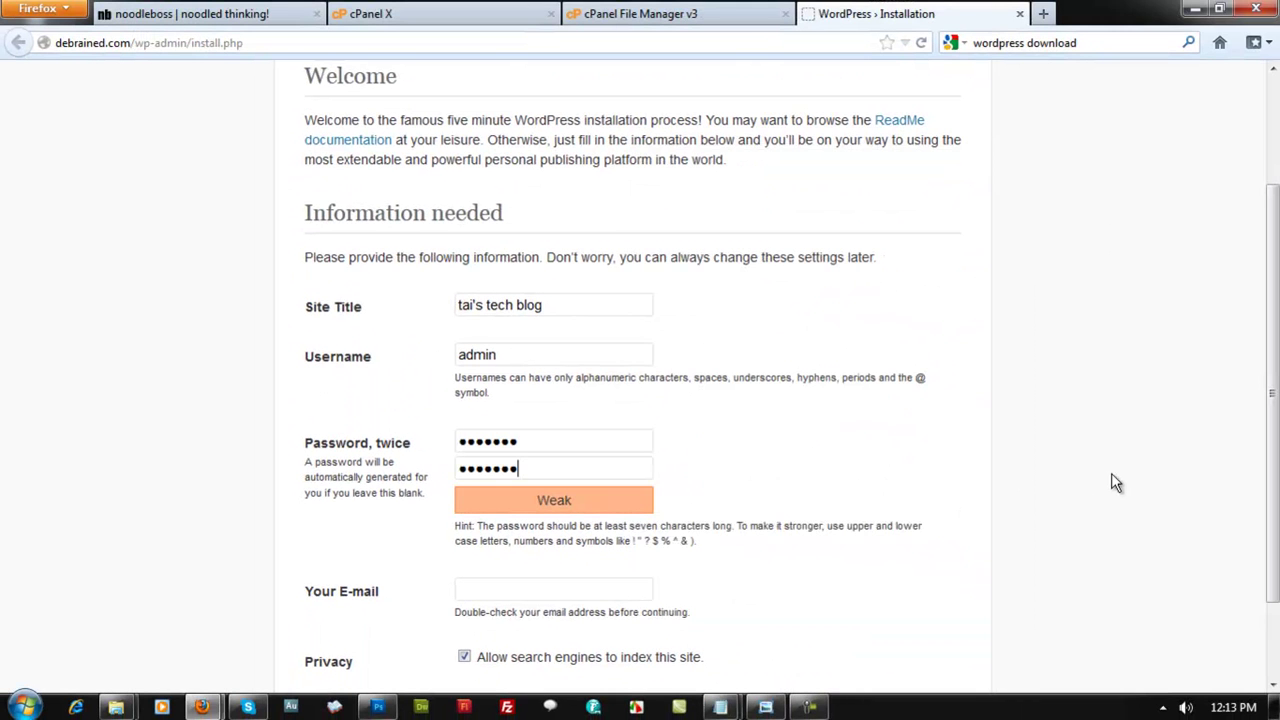
pyautogui.scroll(-2, 900, 535)
pyautogui.click(497, 487)
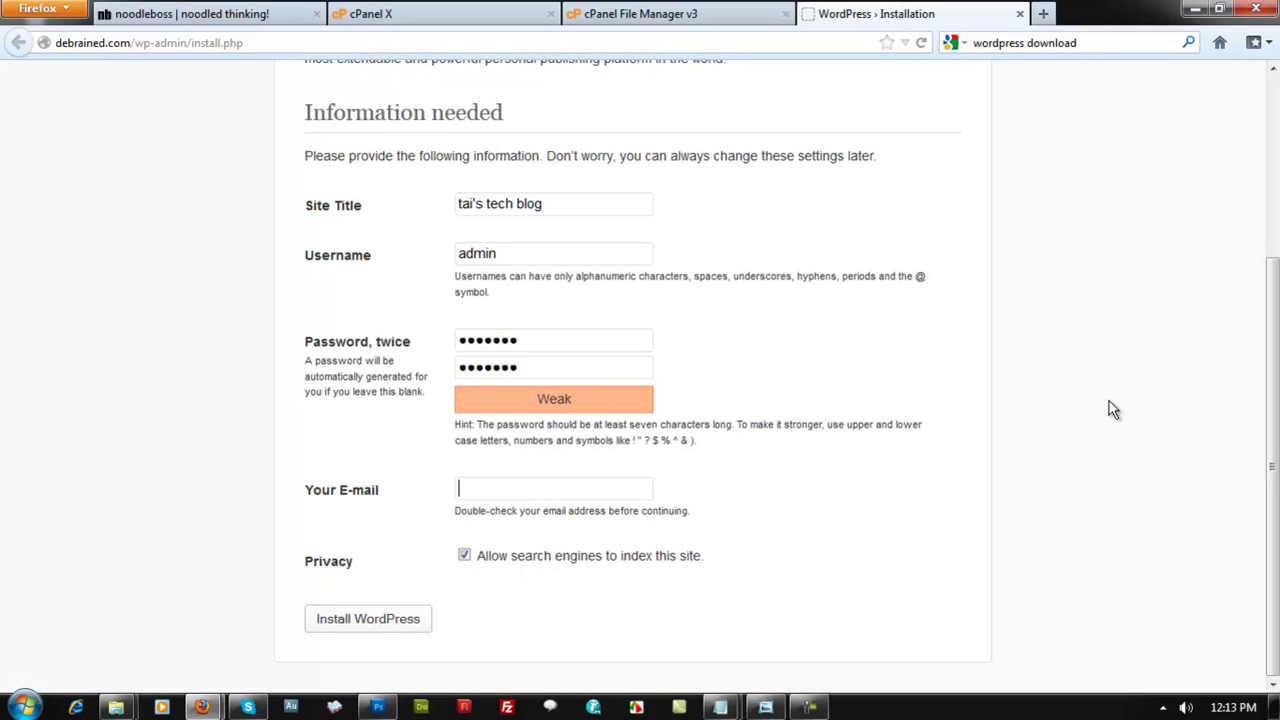
pyautogui.click(110, 14)
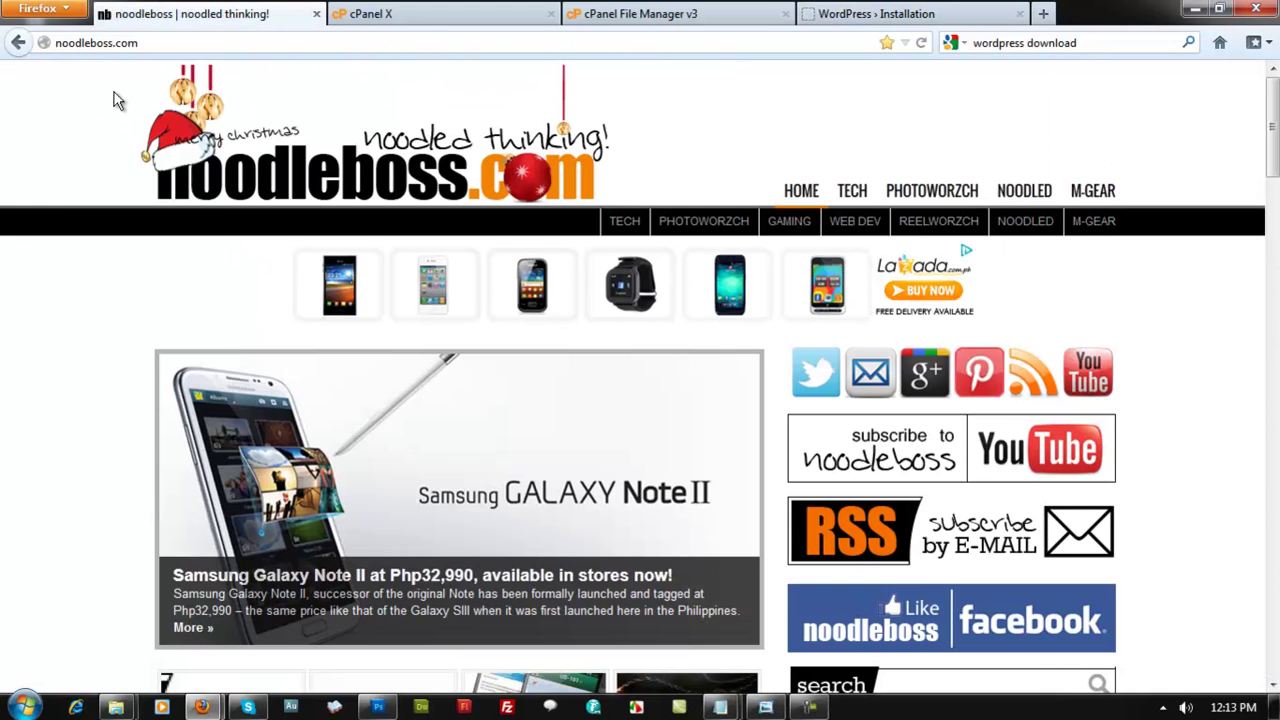
pyautogui.scroll(-8, 3, 295)
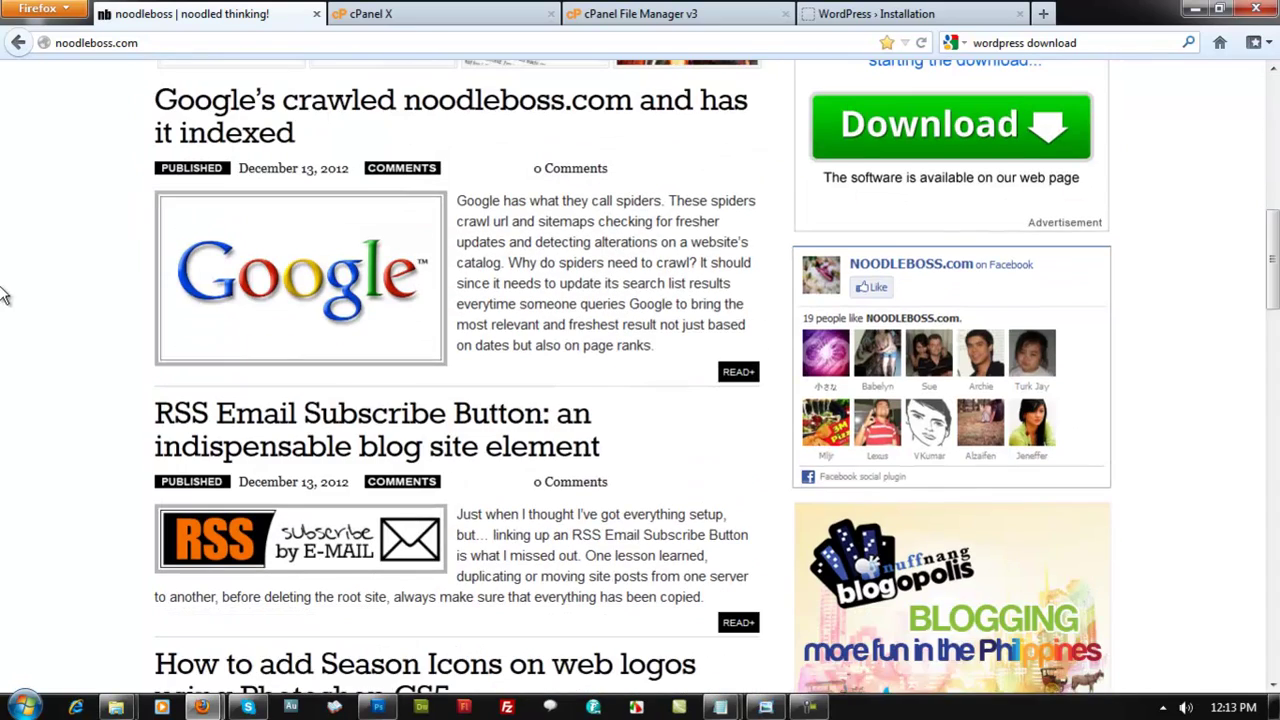
pyautogui.scroll(-2, 3, 295)
pyautogui.scroll(-4, 3, 295)
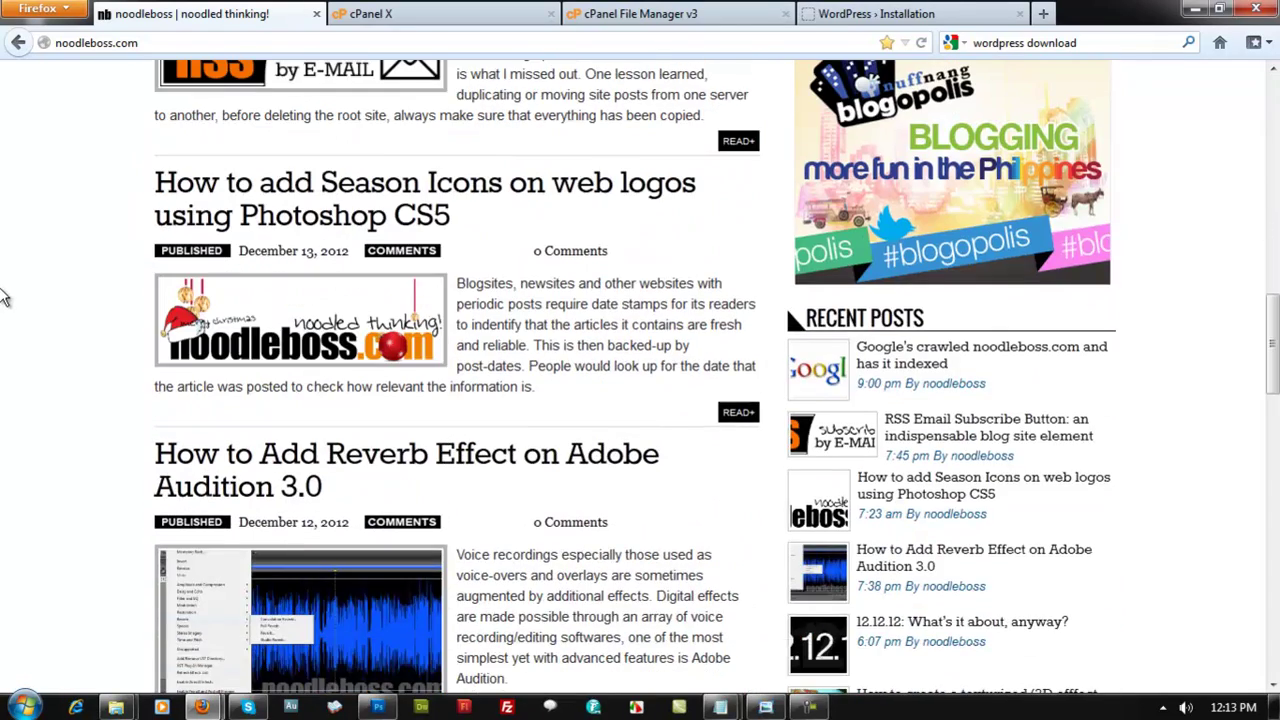
pyautogui.click(950, 12)
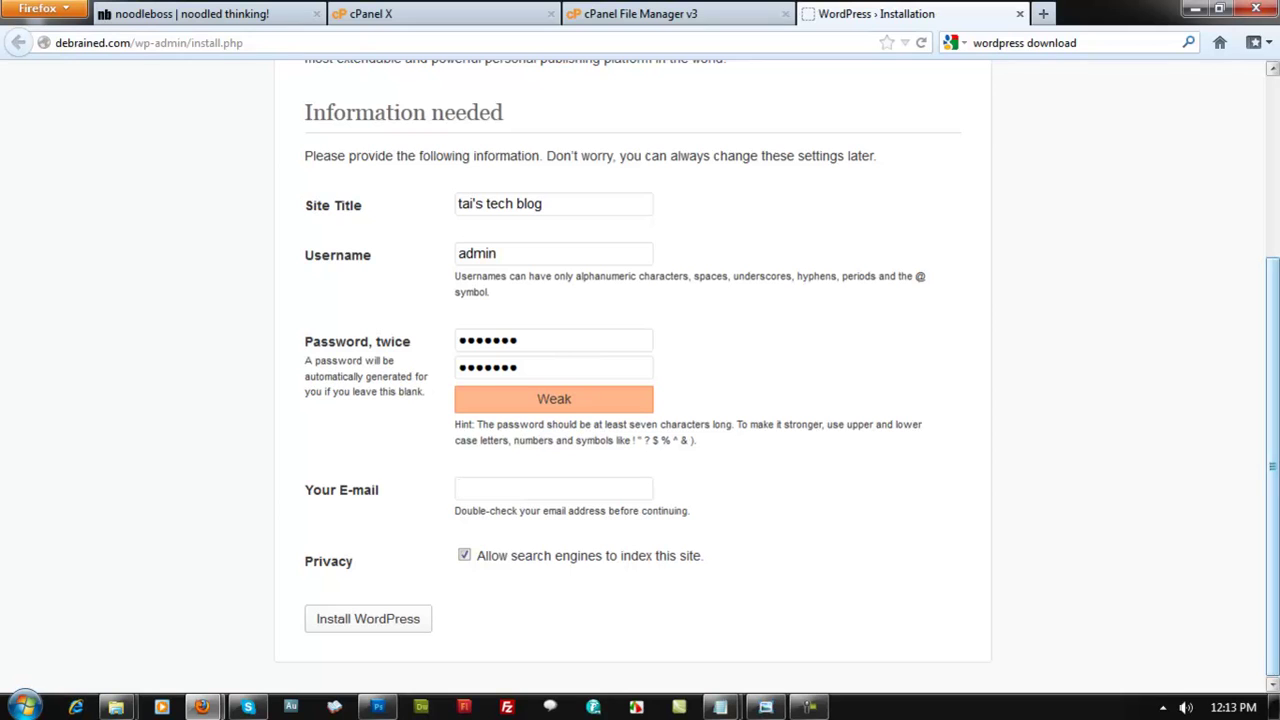
pyautogui.moveTo(485, 556); pyautogui.dragTo(708, 571)
pyautogui.click(1000, 565)
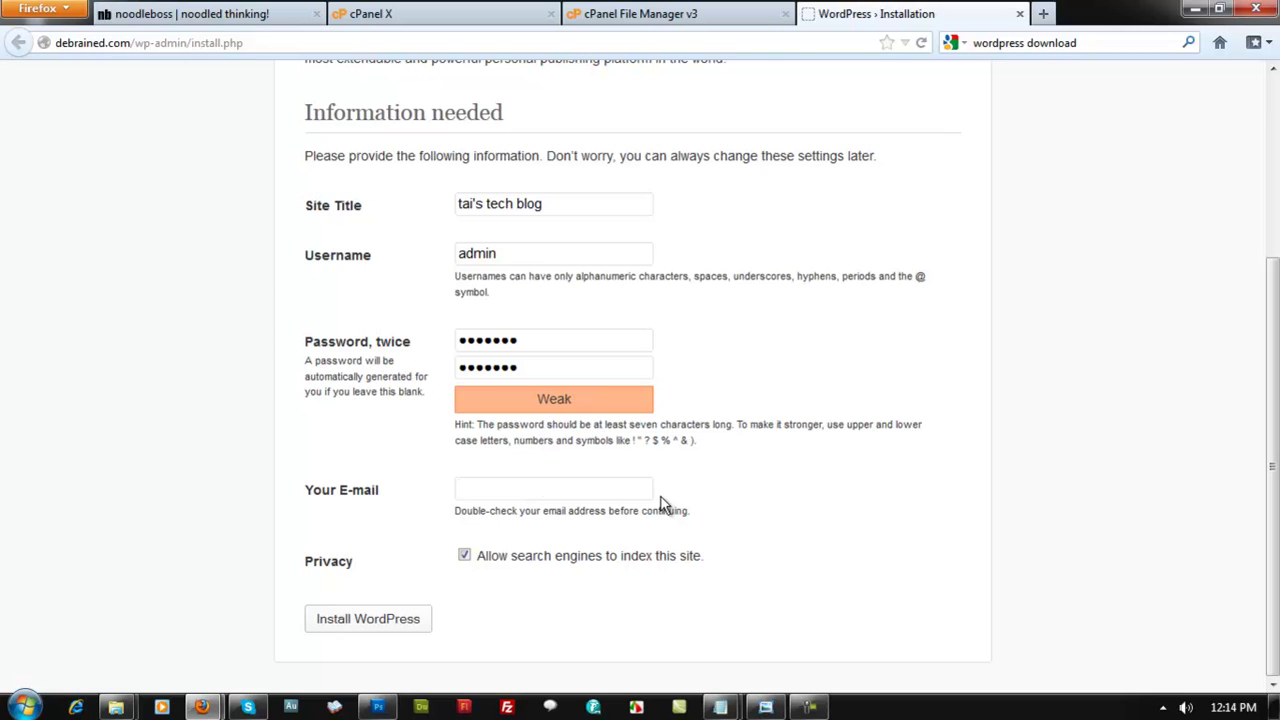
# - Submit the install form, then re-enter the cleared password in both fields
pyautogui.click(405, 620)
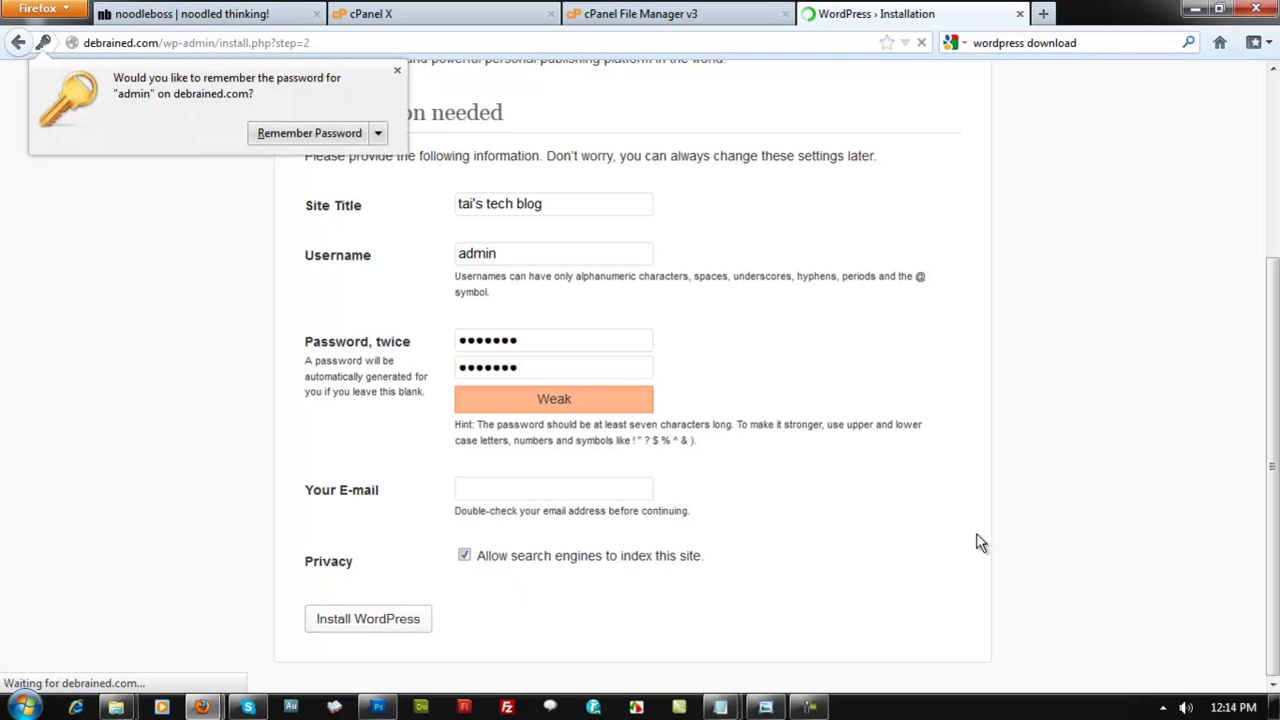
pyautogui.scroll(-1, 975, 545)
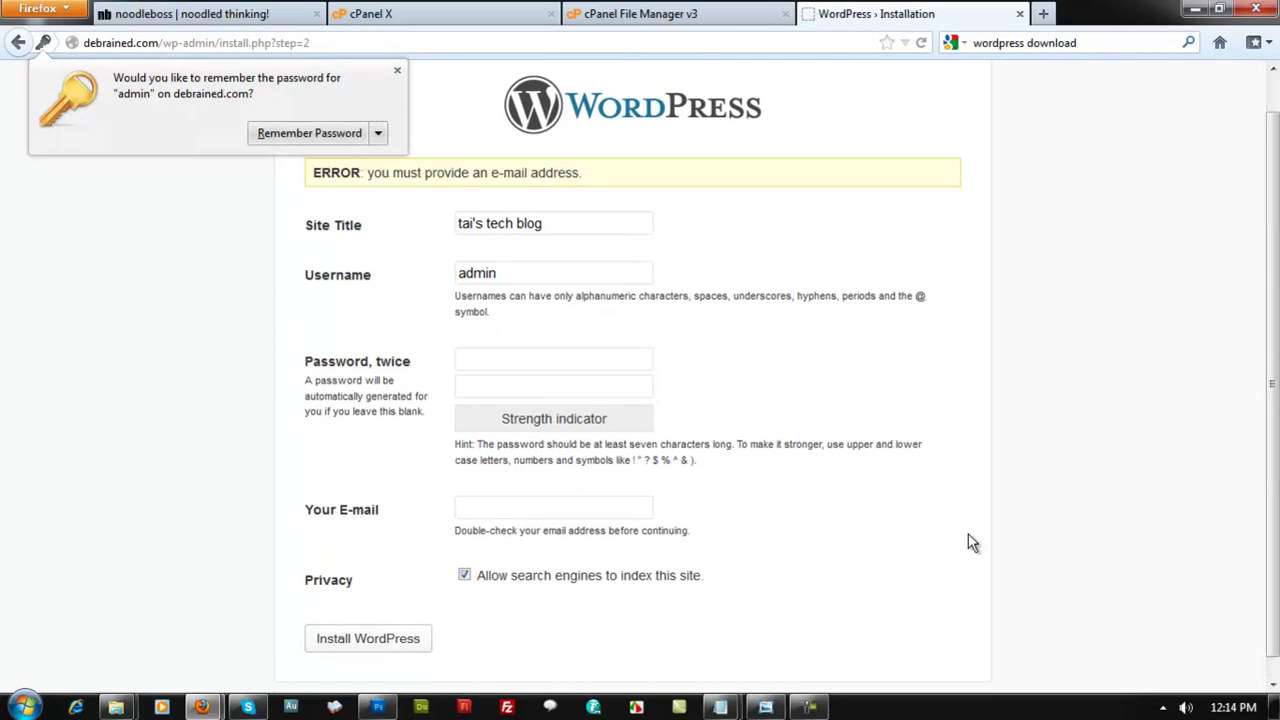
pyautogui.click(565, 341)
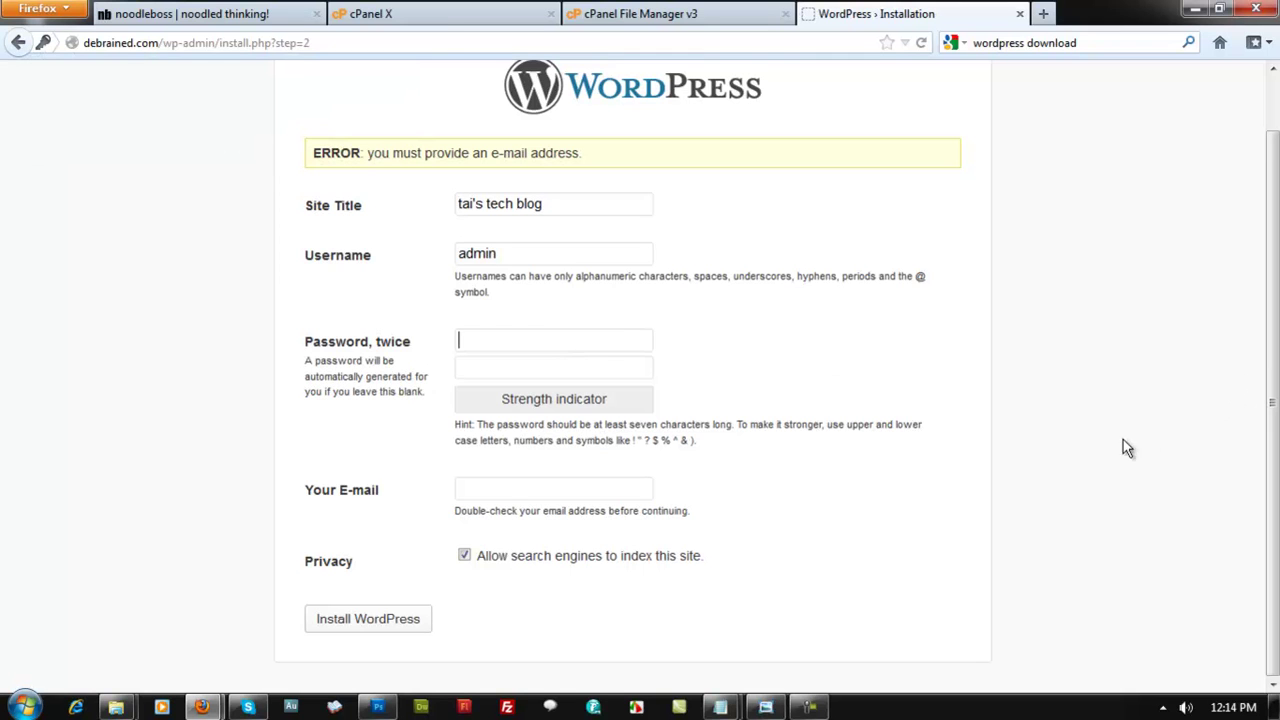
pyautogui.write('*******')
pyautogui.press('Tab')
pyautogui.write('*******')
# - Fill in the admin e-mail address and submit the installation again
pyautogui.press('Tab')
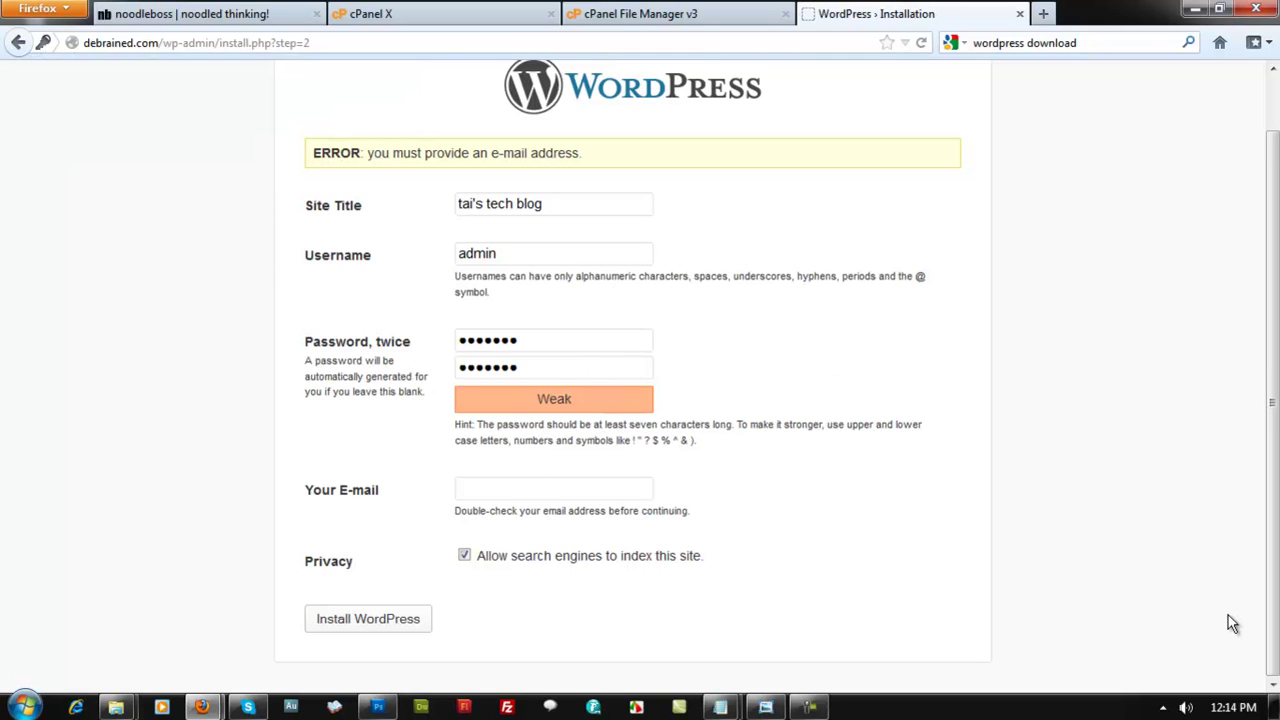
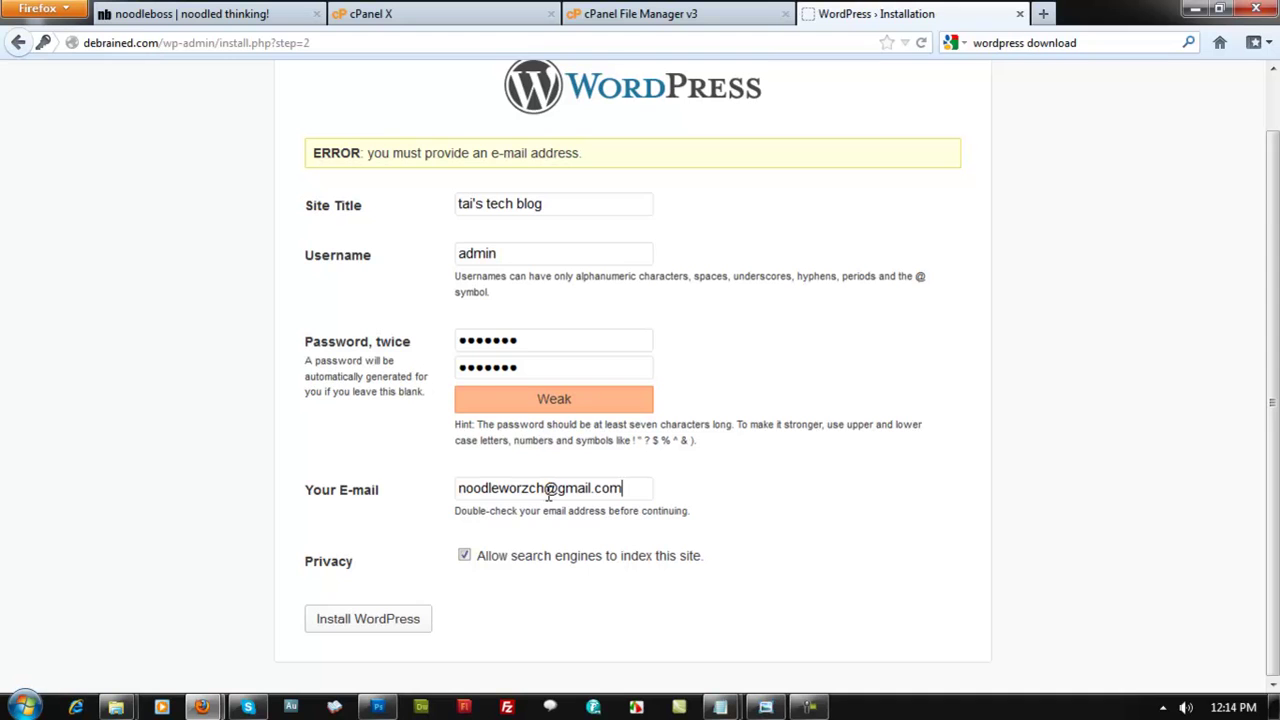
pyautogui.click(368, 619)
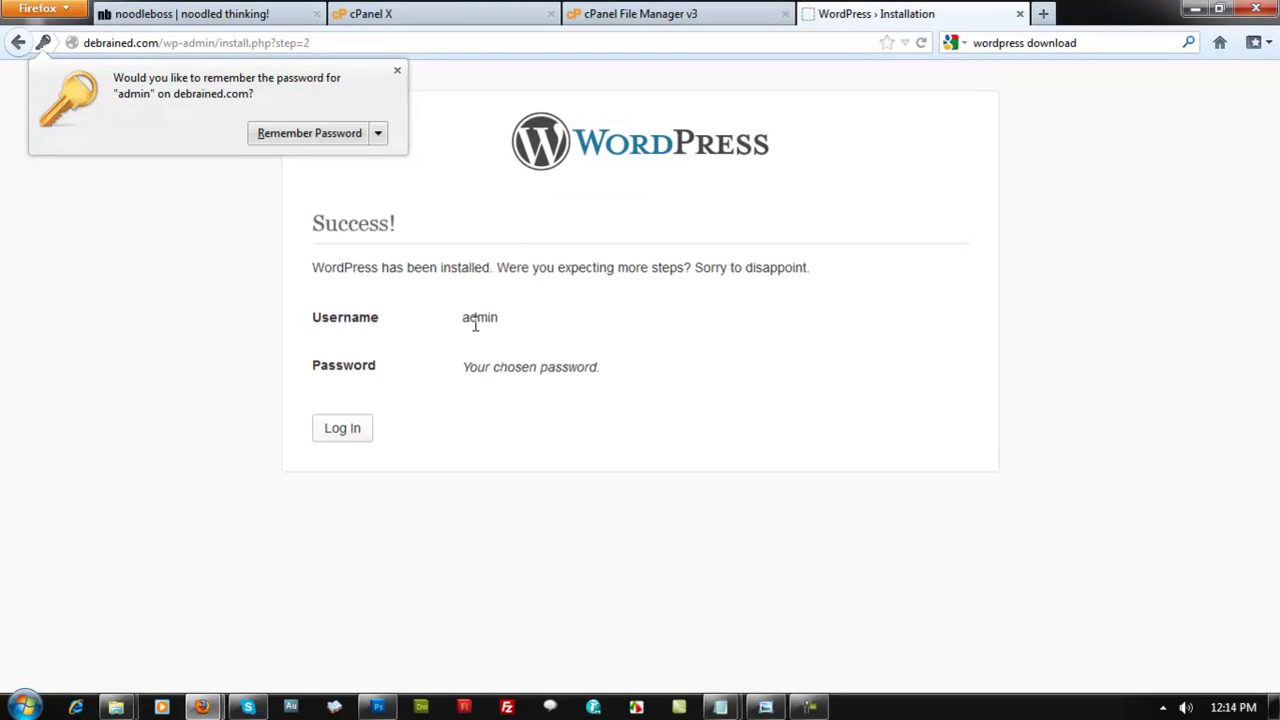
# - Decline saving the password, go to Log In, and clear the autofilled username and password
pyautogui.click(475, 325)
pyautogui.click(344, 432)
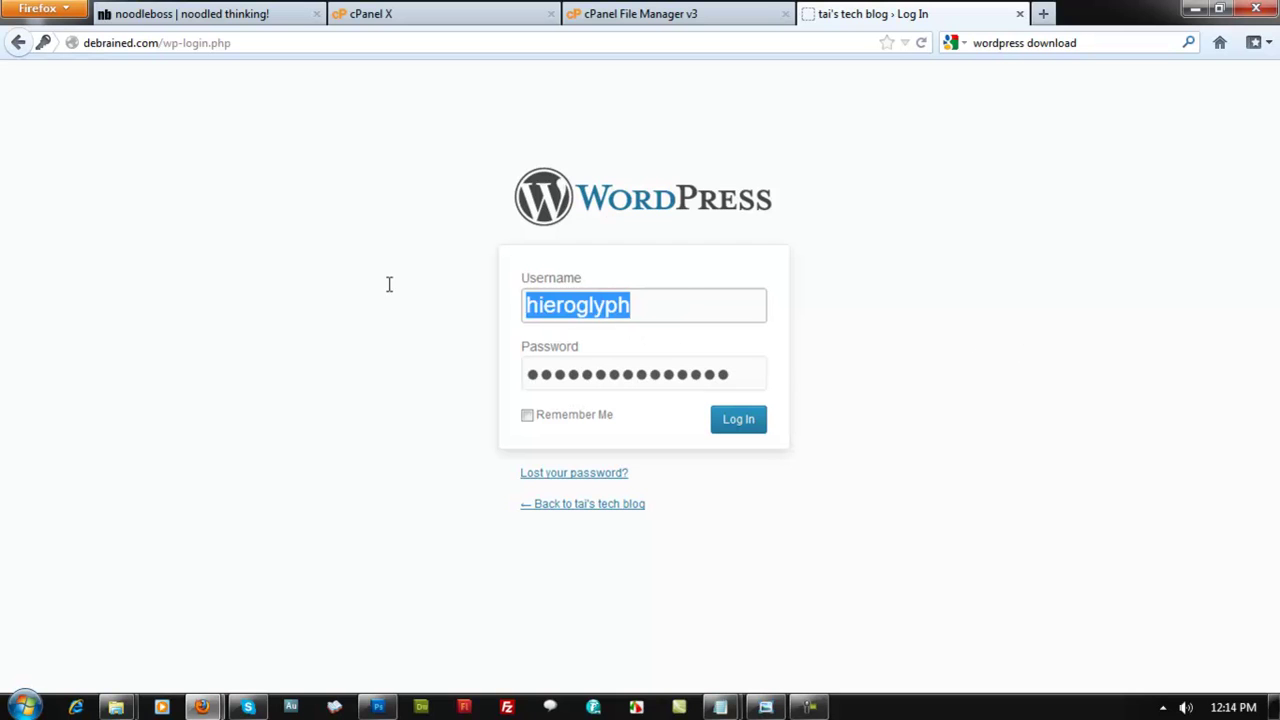
pyautogui.moveTo(670, 314); pyautogui.dragTo(471, 314)
pyautogui.press('BackSpace')
pyautogui.click(669, 370)
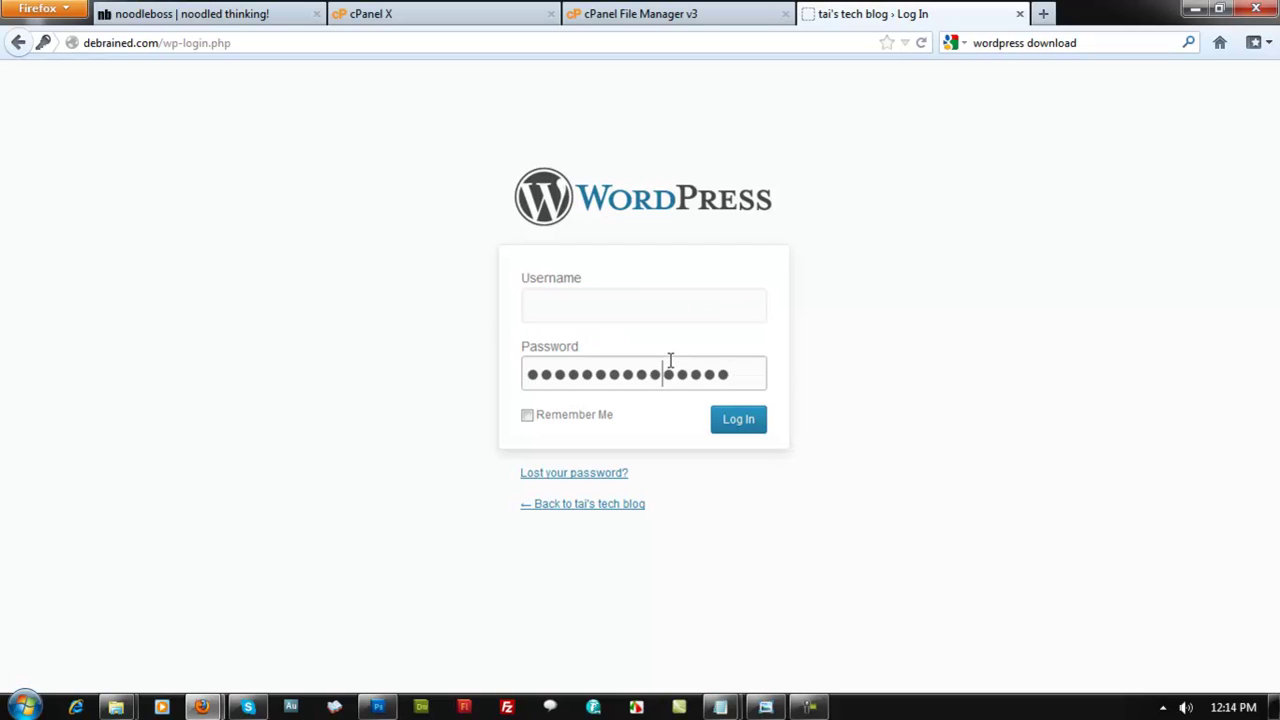
pyautogui.doubleClick(677, 376)
pyautogui.press('BackSpace')
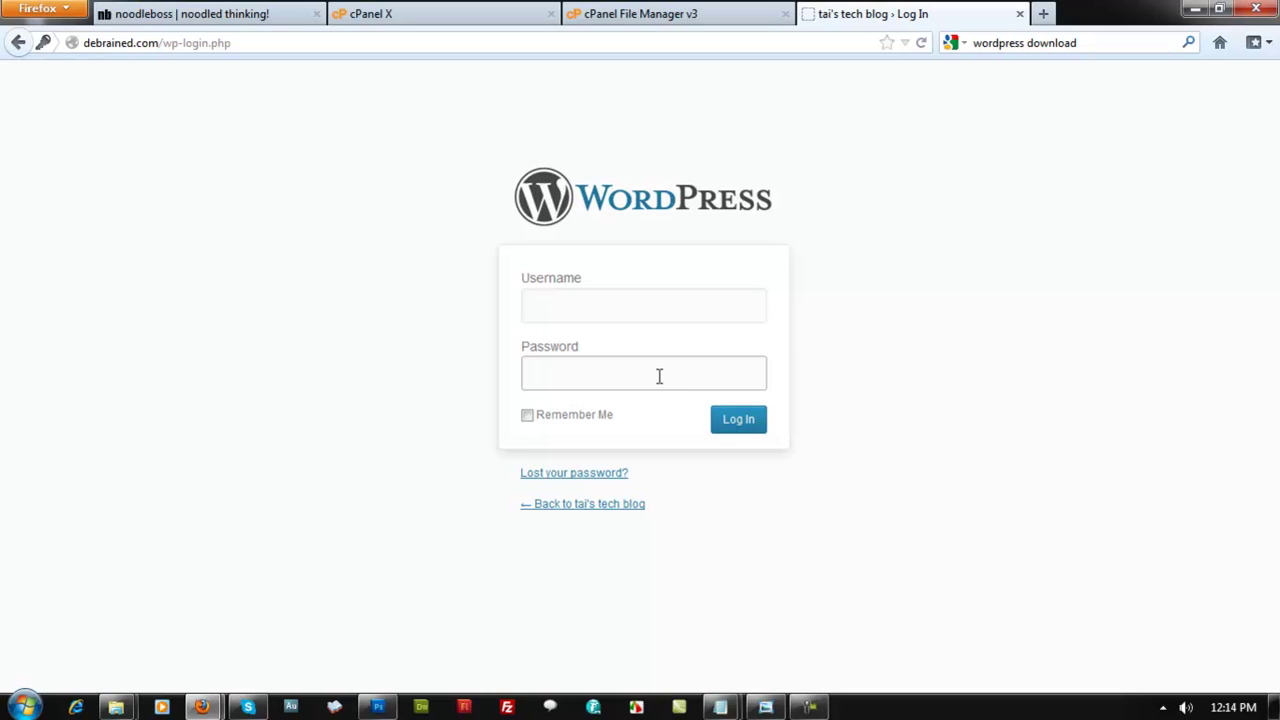
# - Load debrained.com in a new tab to view the live blog
pyautogui.click(1043, 13)
pyautogui.write('debira')
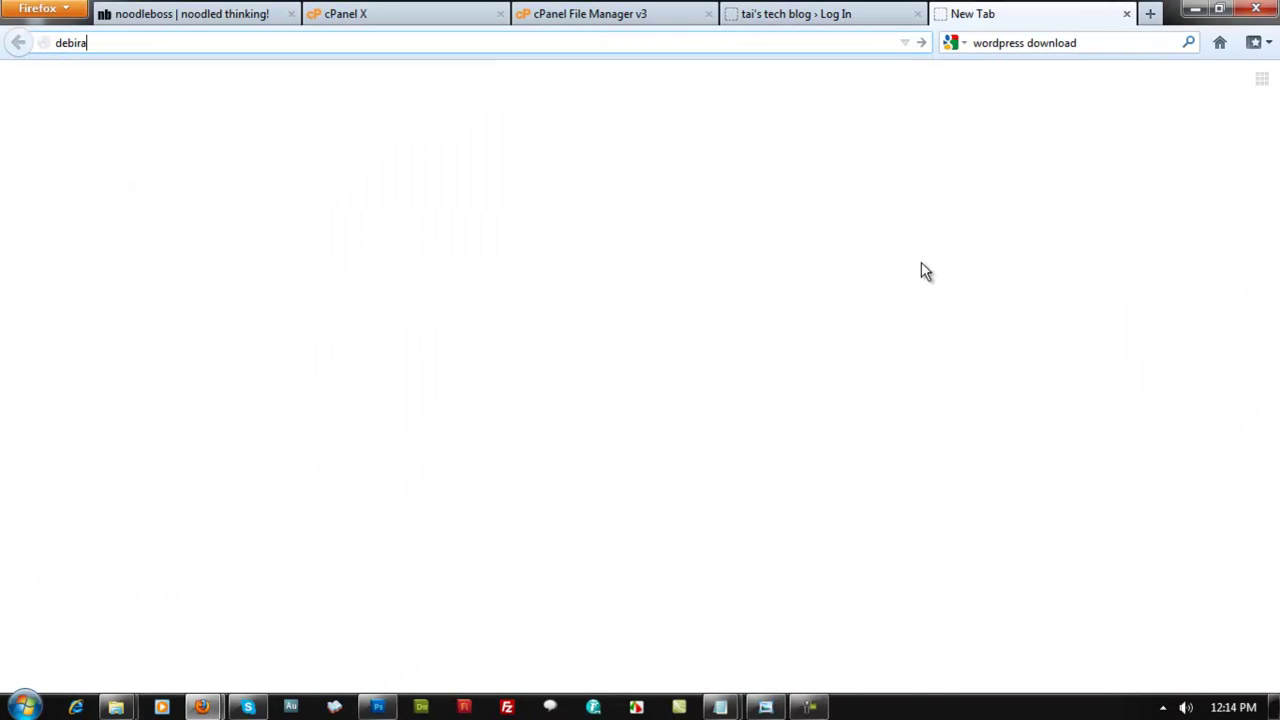
pyautogui.press('BackSpace')
pyautogui.write('ra')
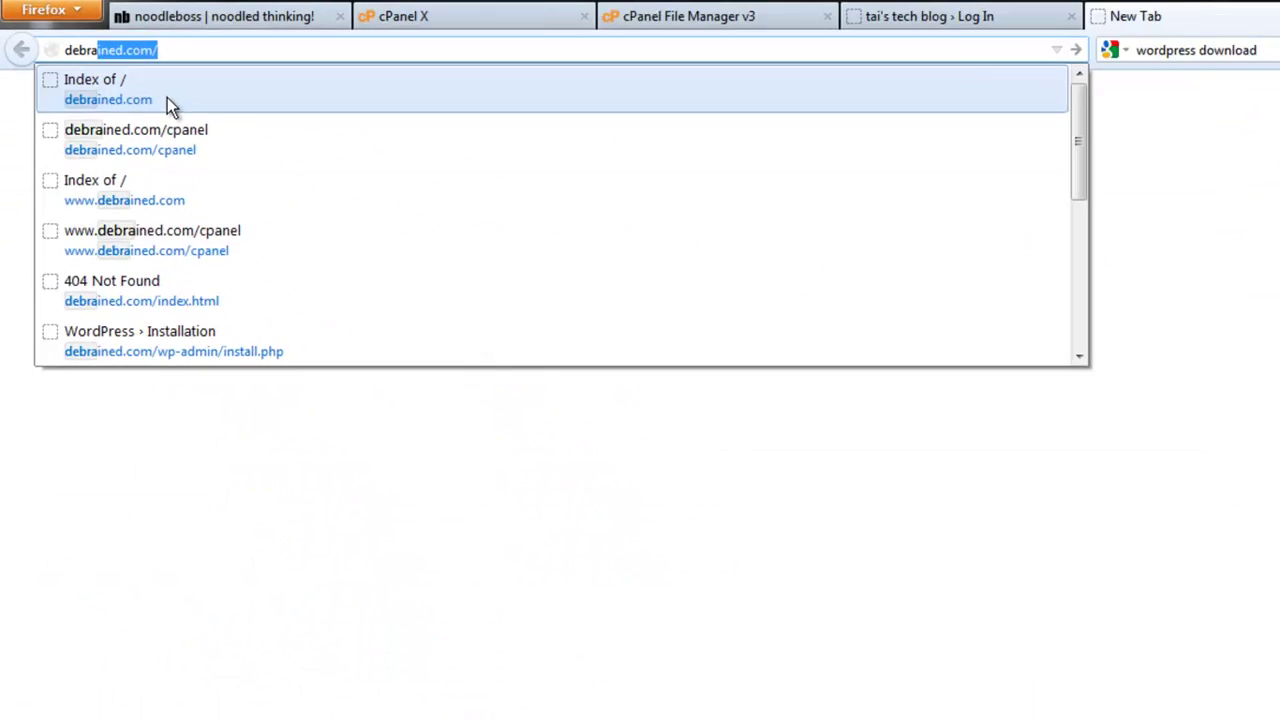
pyautogui.click(167, 97)
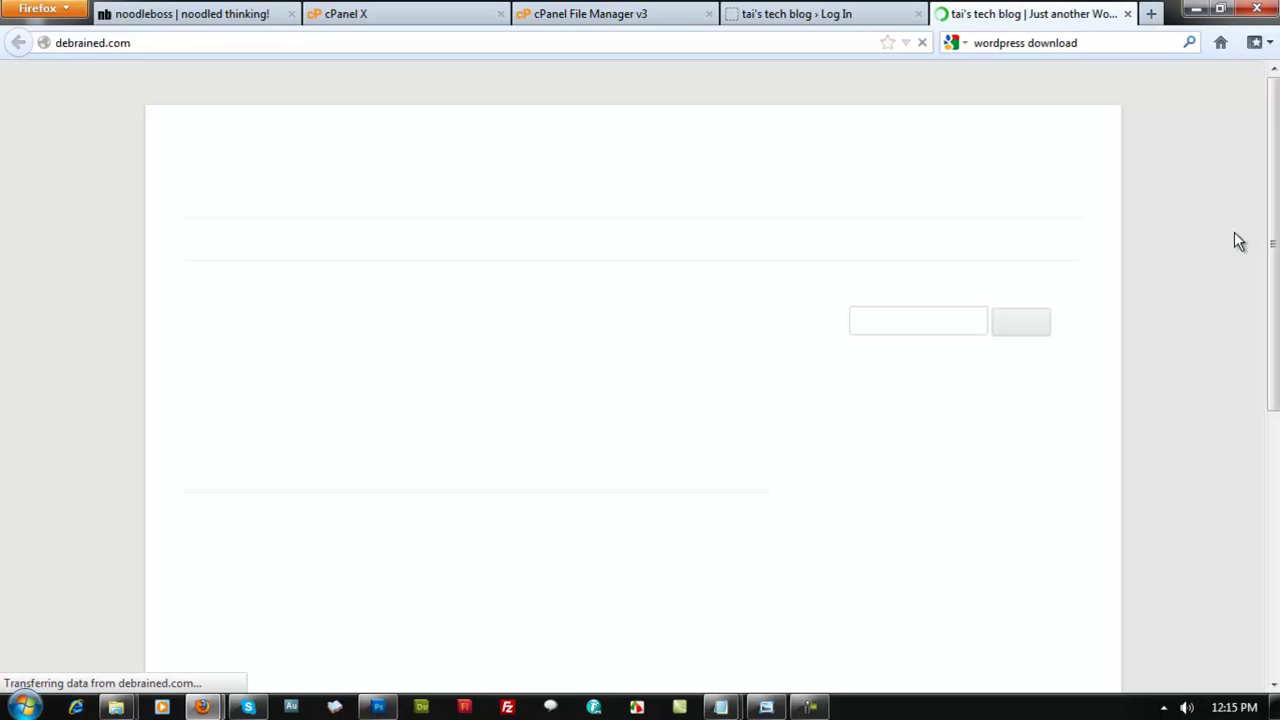
pyautogui.scroll(-6, 1235, 235)
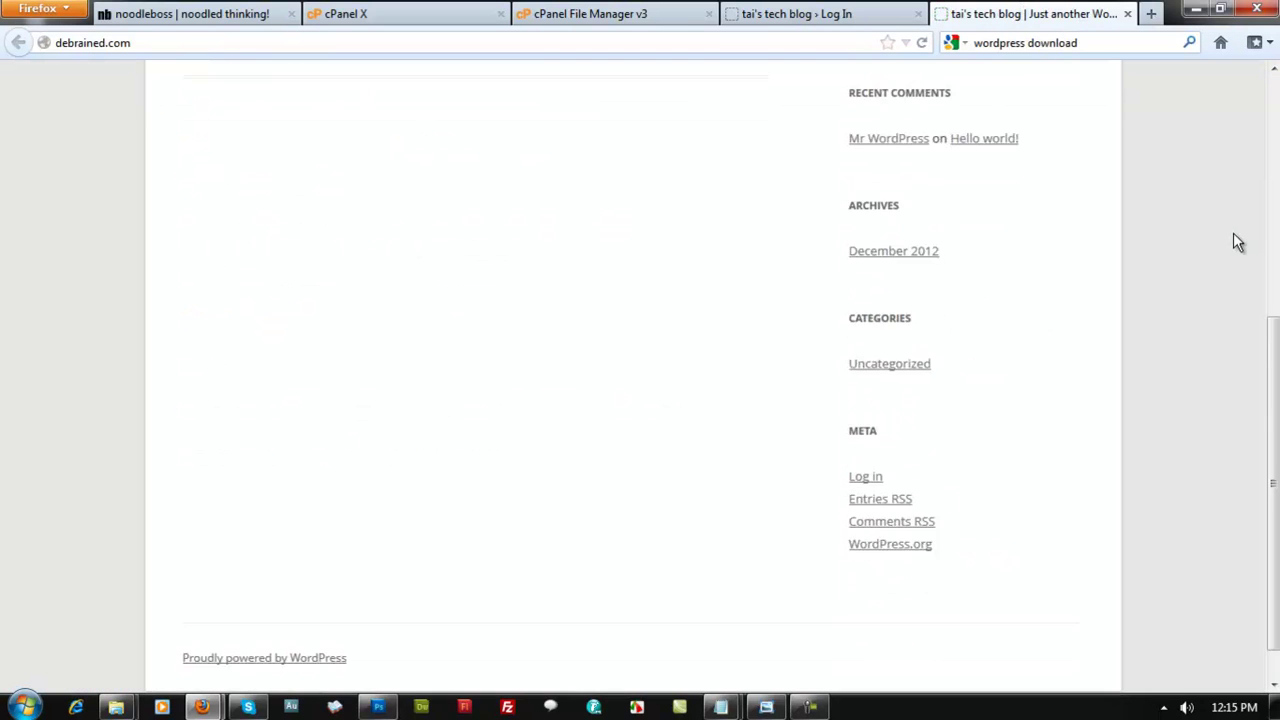
pyautogui.scroll(6, 1234, 236)
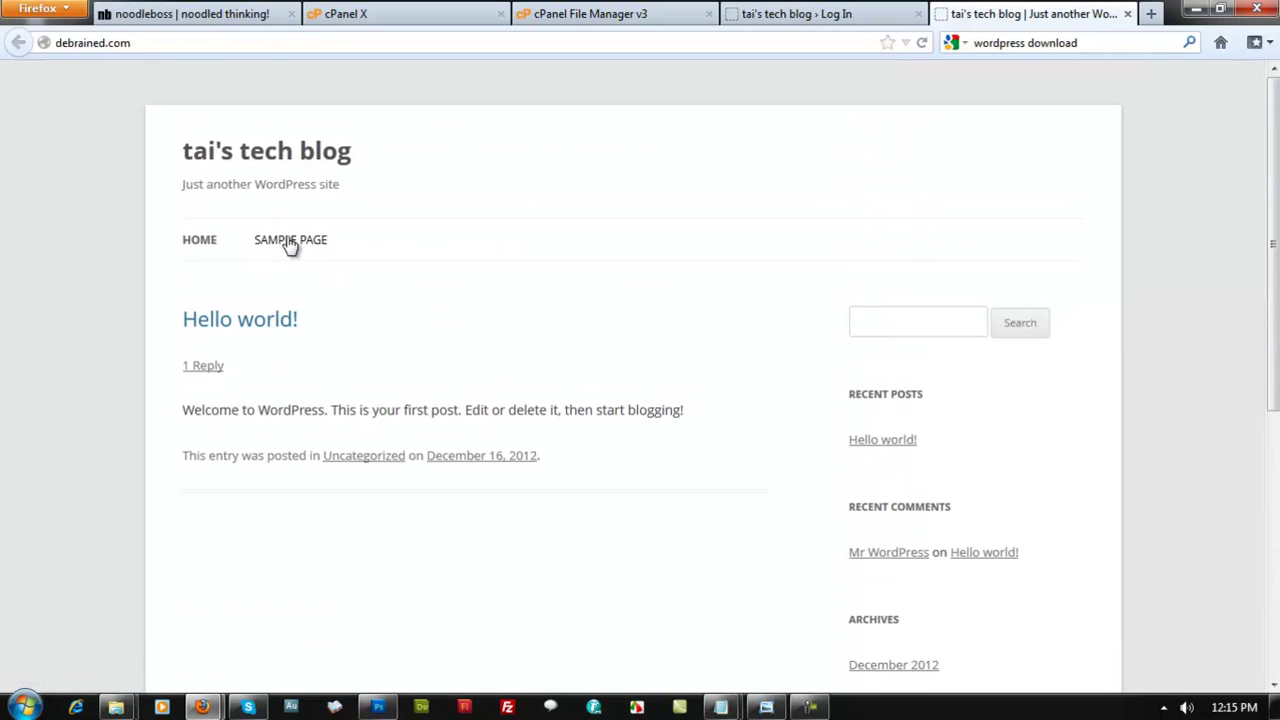
# - Open the blog's Sample Page, then return to the login page's Username field
pyautogui.click(320, 246)
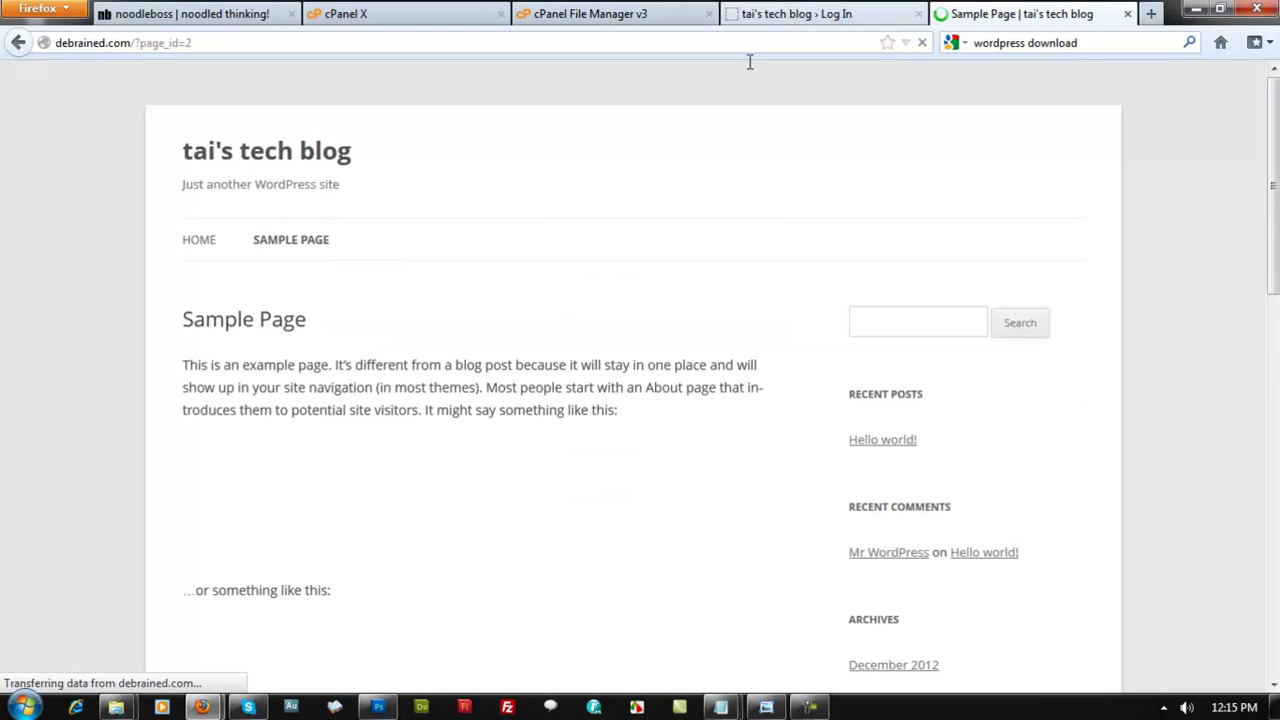
pyautogui.click(790, 13)
pyautogui.click(546, 302)
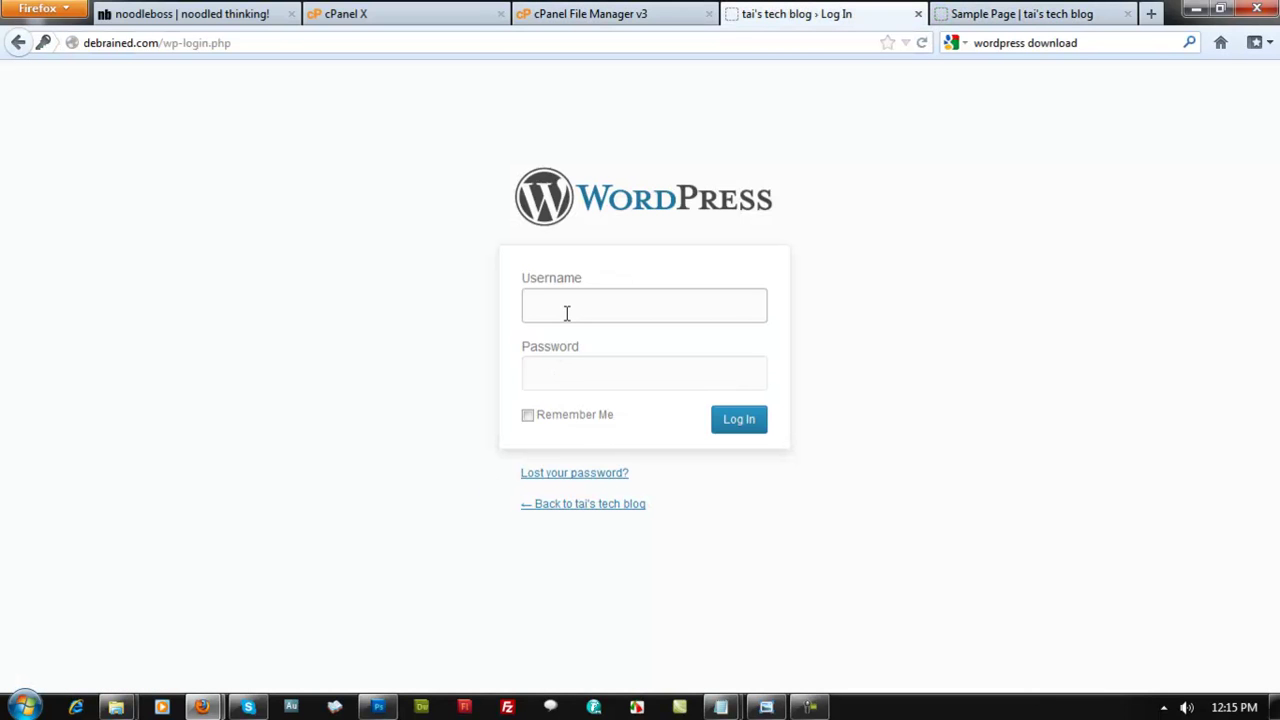
# - Log in as admin with the password and look over the Dashboard
pyautogui.write('admin')
pyautogui.press('Tab')
pyautogui.write('*******')
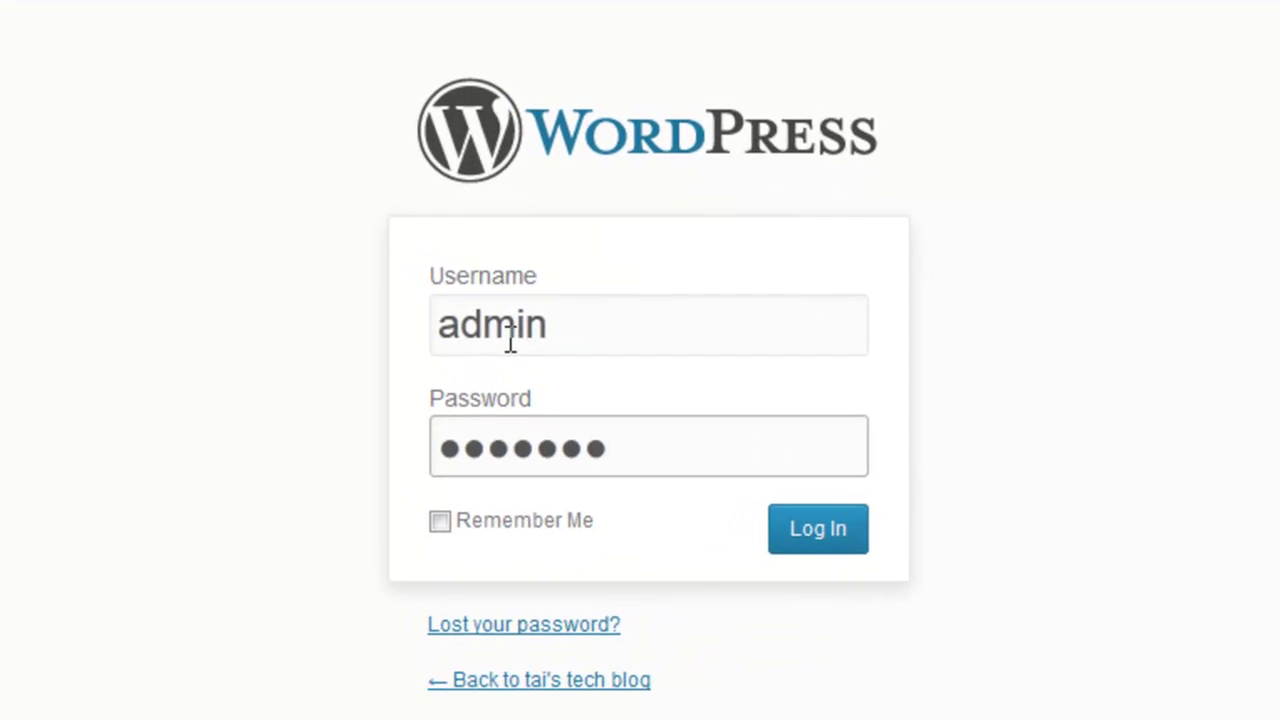
pyautogui.click(818, 528)
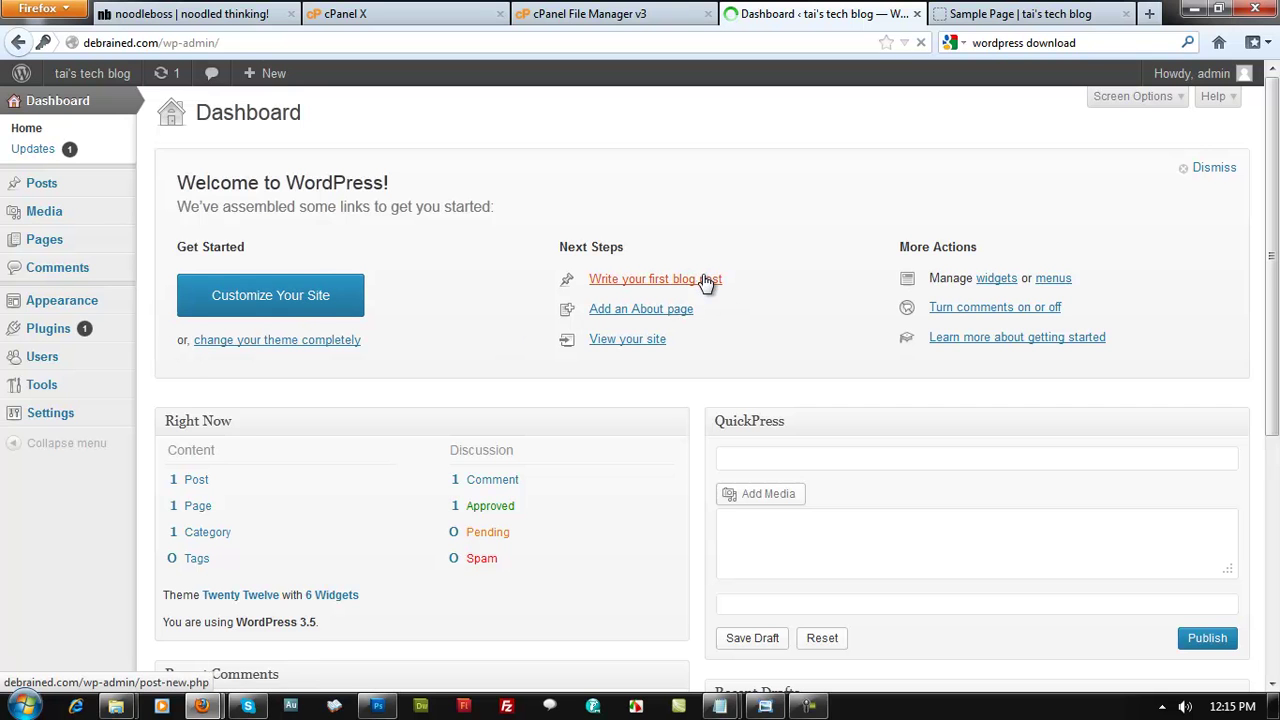
pyautogui.scroll(-5, 300, 352)
pyautogui.scroll(5, 288, 451)
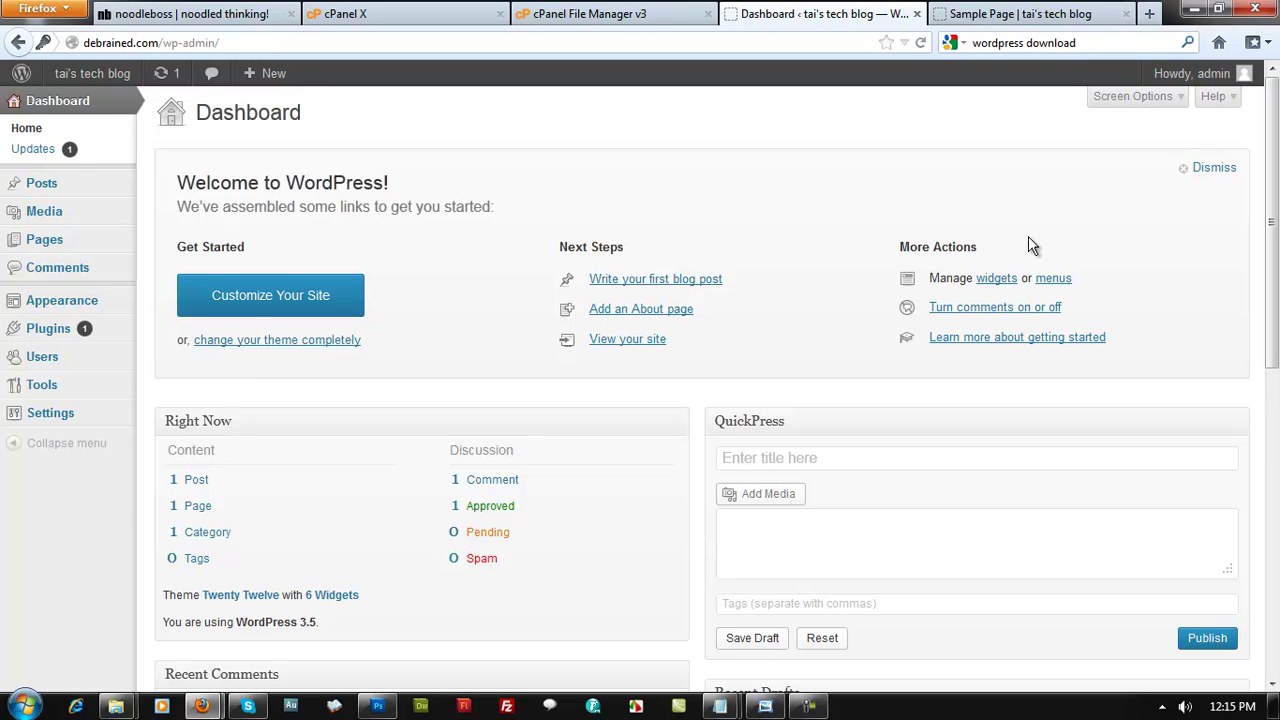
# - Switch back to the live Sample Page tab and scroll through it
pyautogui.click(1034, 13)
pyautogui.scroll(-15, 1190, 336)
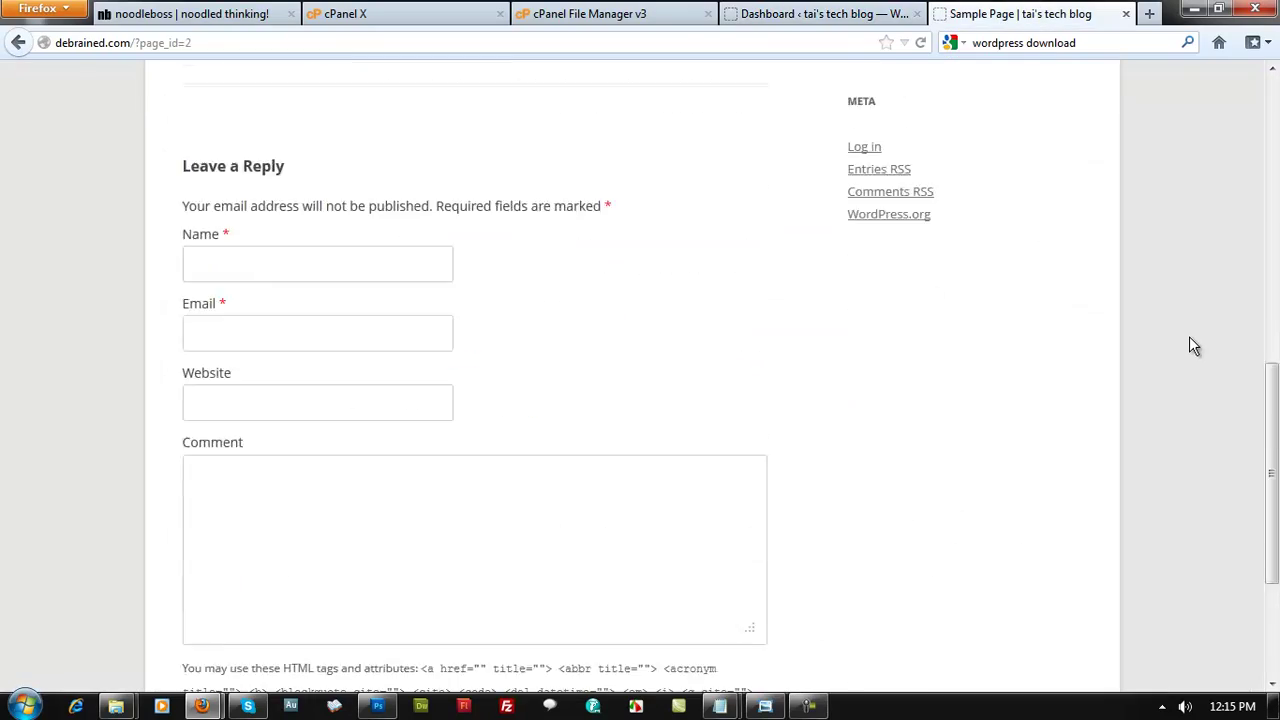
pyautogui.scroll(15, 1188, 340)
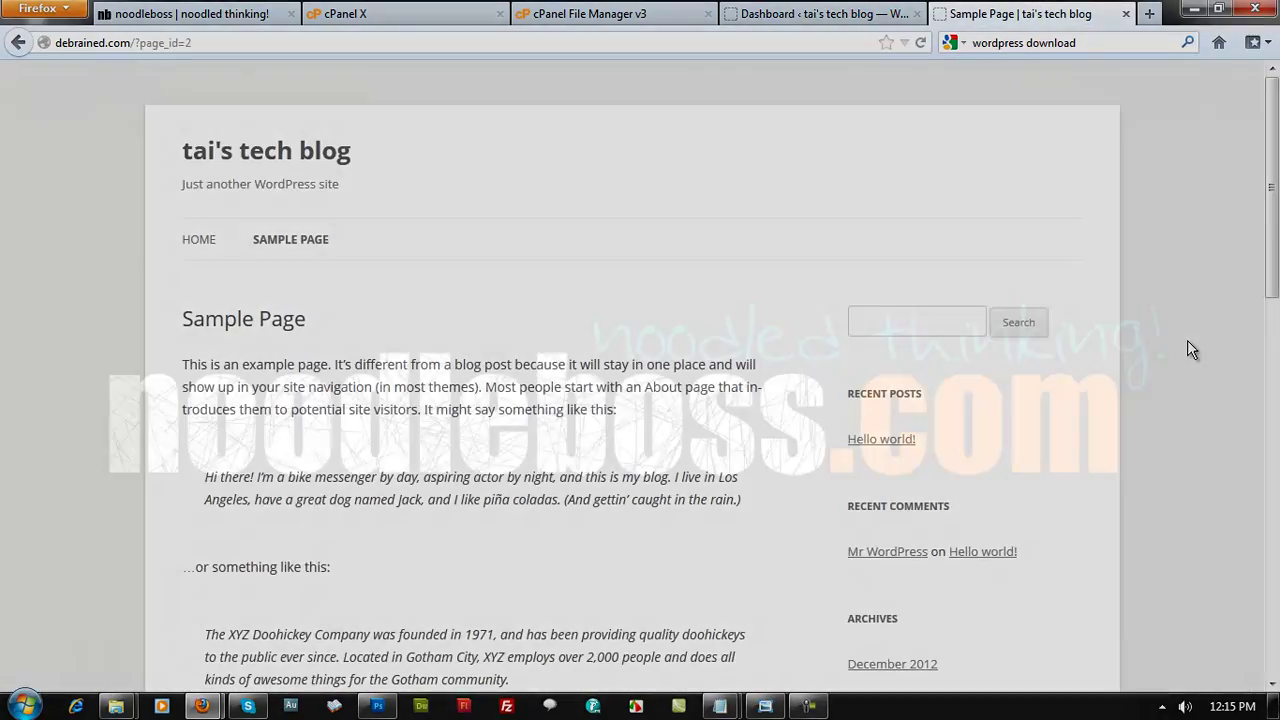